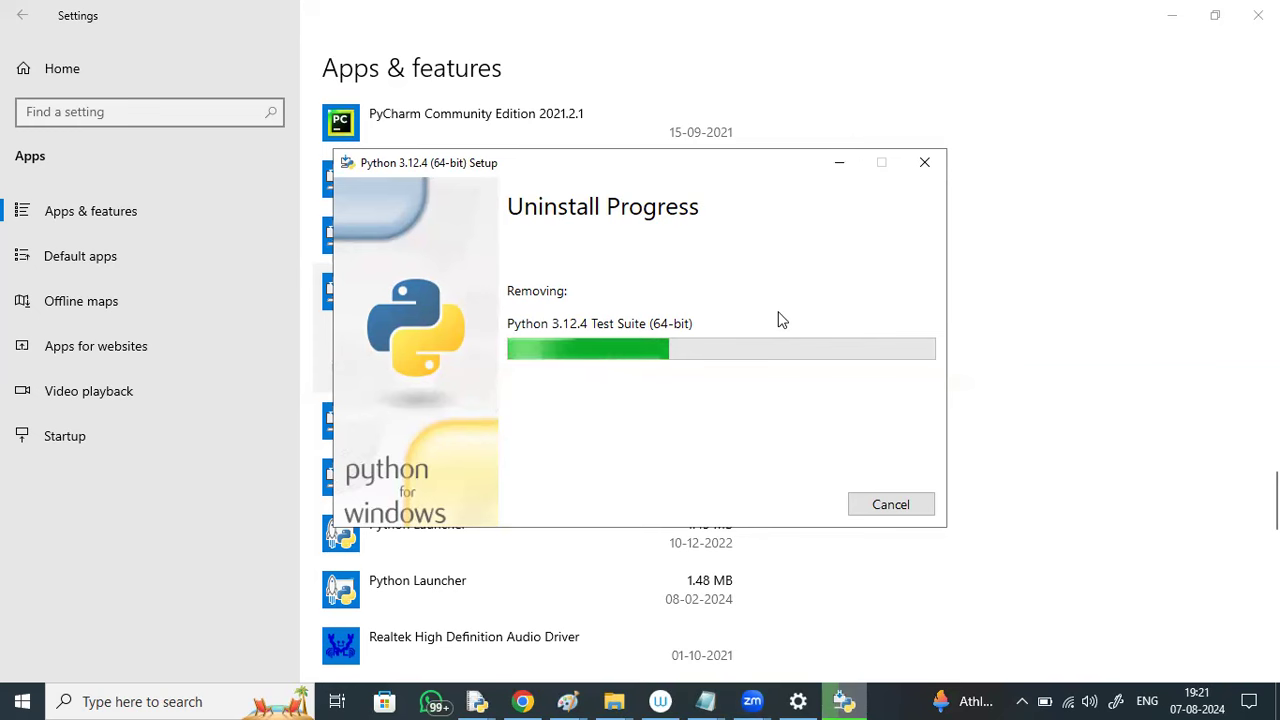
# Minimize the Python uninstaller and check the system type in the properties of This PC, highlighting the operating system's bit version.
pyautogui.click(845, 172)
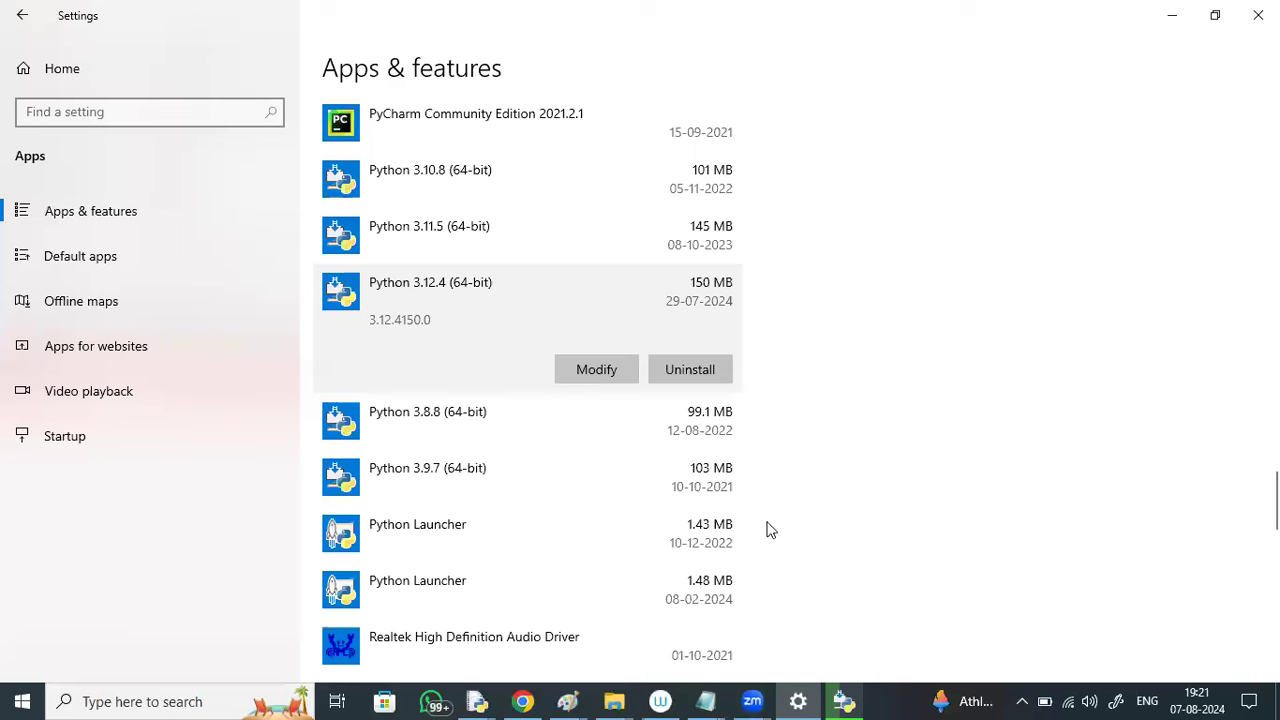
pyautogui.click(614, 700)
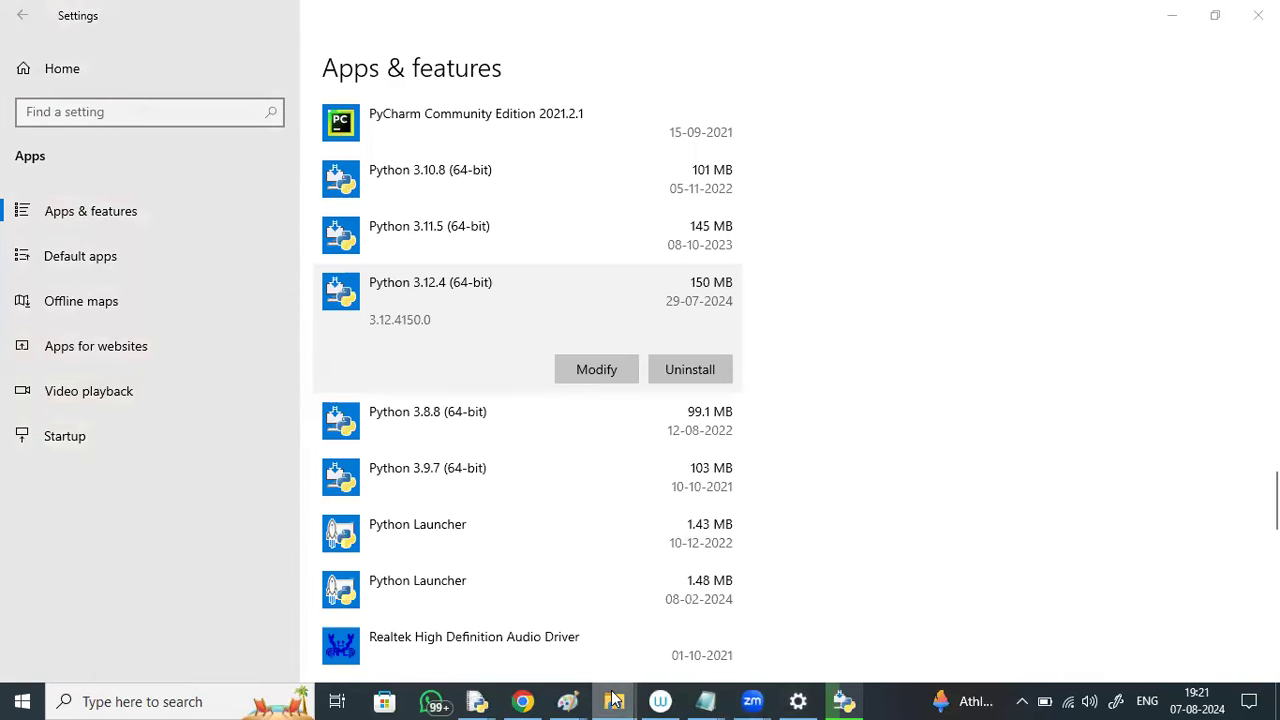
pyautogui.rightClick(614, 700)
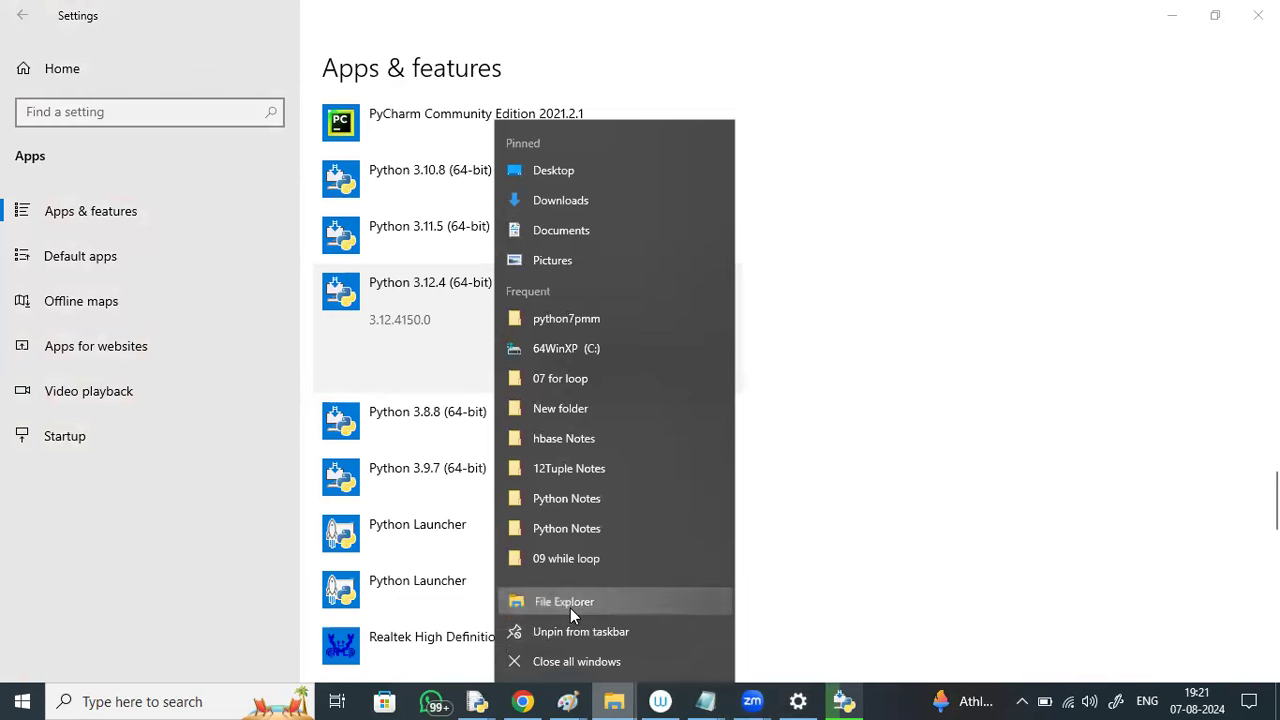
pyautogui.click(570, 602)
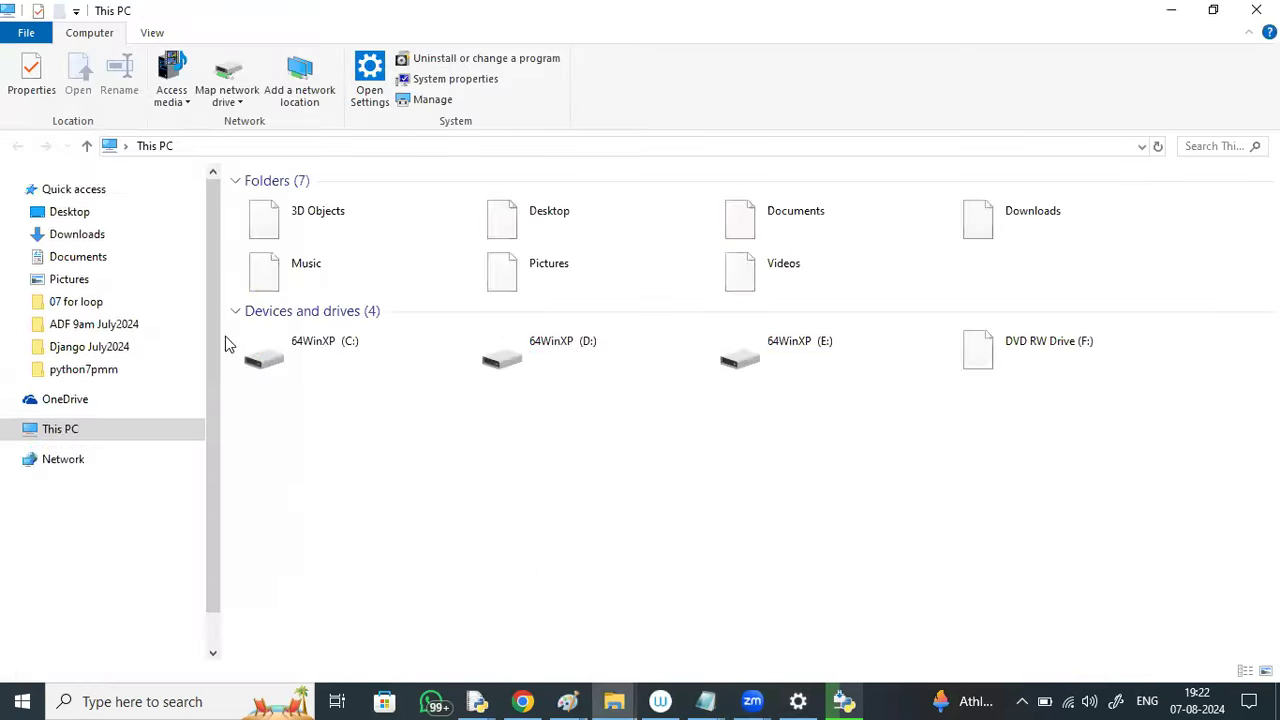
pyautogui.rightClick(60, 400)
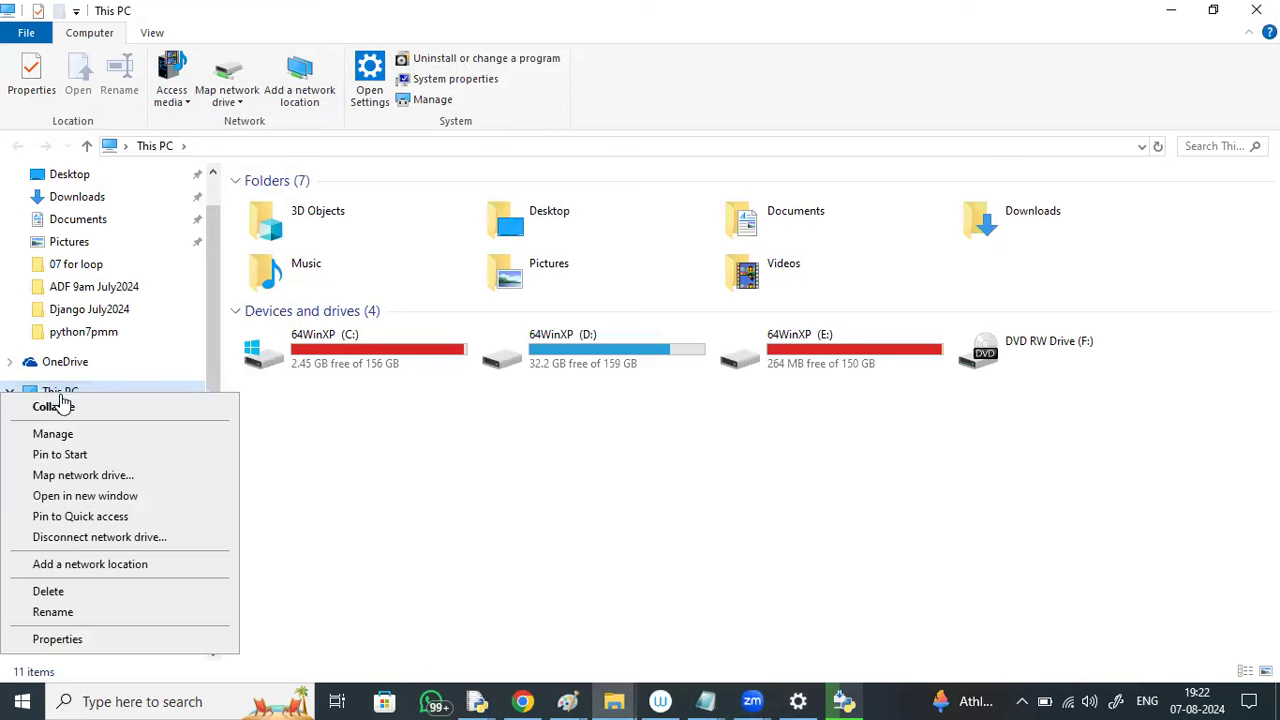
pyautogui.click(57, 639)
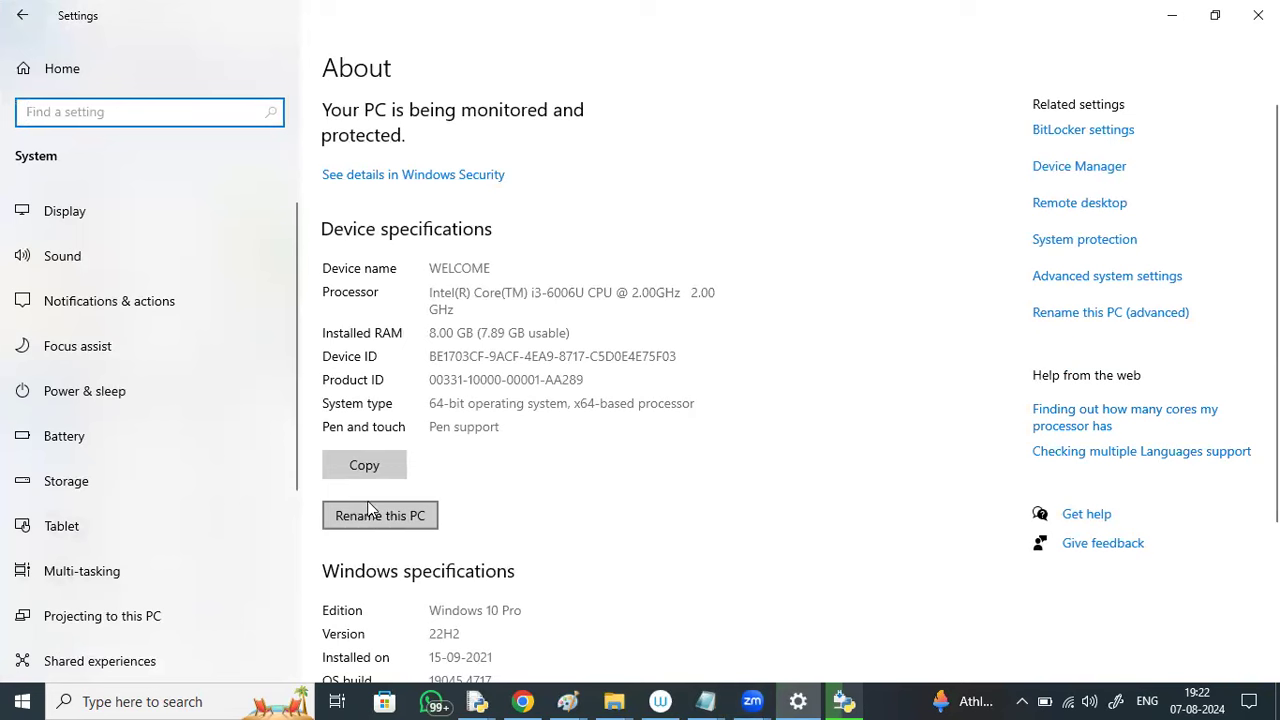
pyautogui.moveTo(430, 404); pyautogui.dragTo(571, 404)
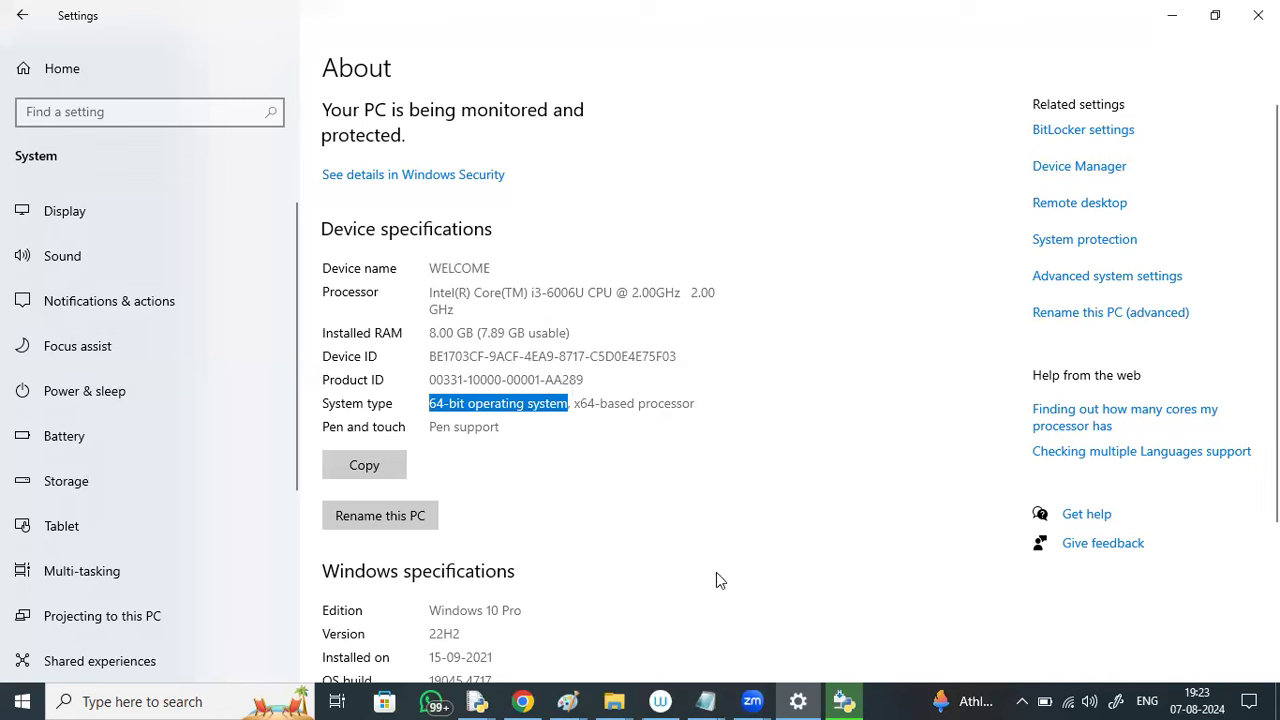
# Close the Python 3.12.4 (64-bit) uninstaller and the Settings window.
pyautogui.click(844, 701)
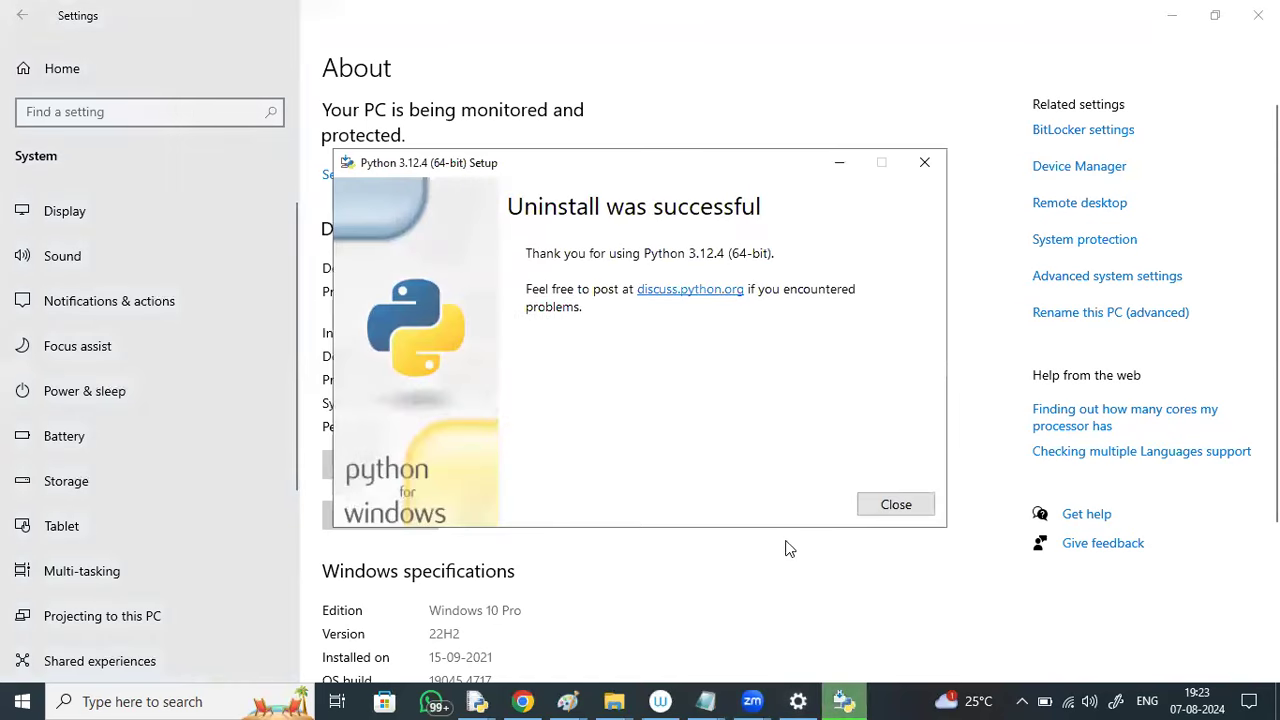
pyautogui.click(876, 502)
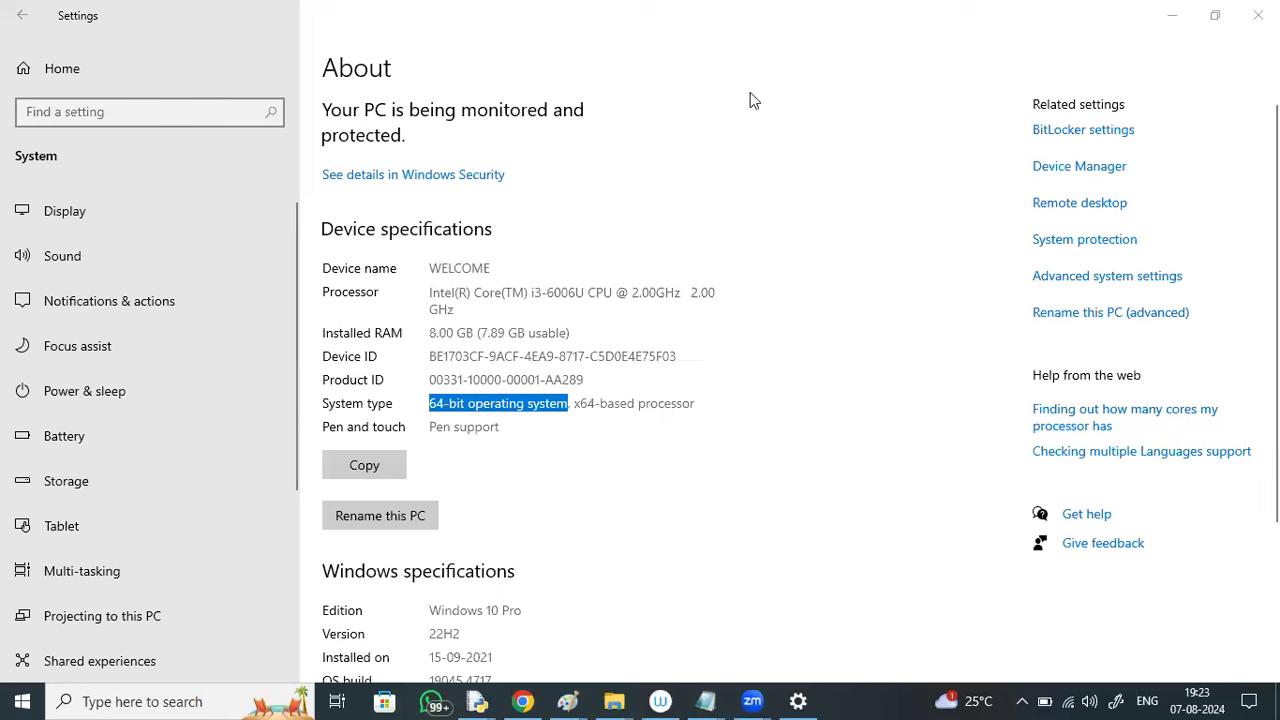
pyautogui.hotkey('alt', 'F4')
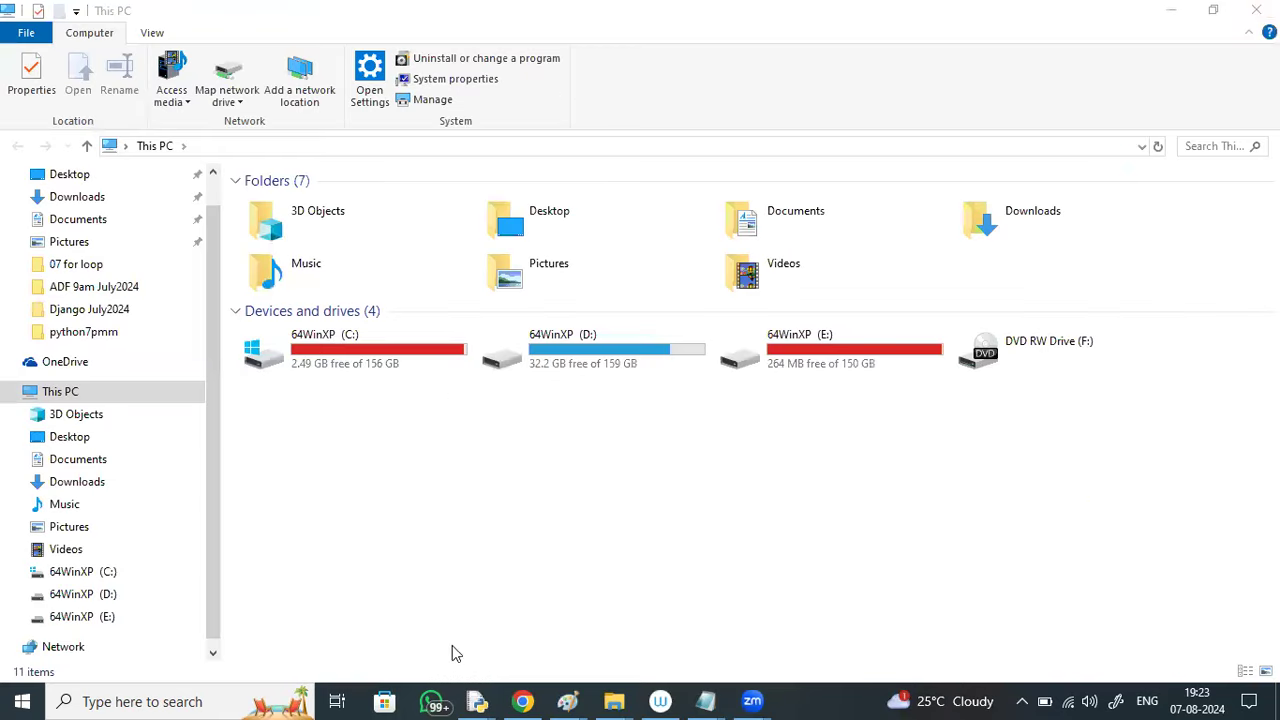
# Switch to the untitled IDLE notes and show the Python Installation heading.
pyautogui.moveTo(477, 700)
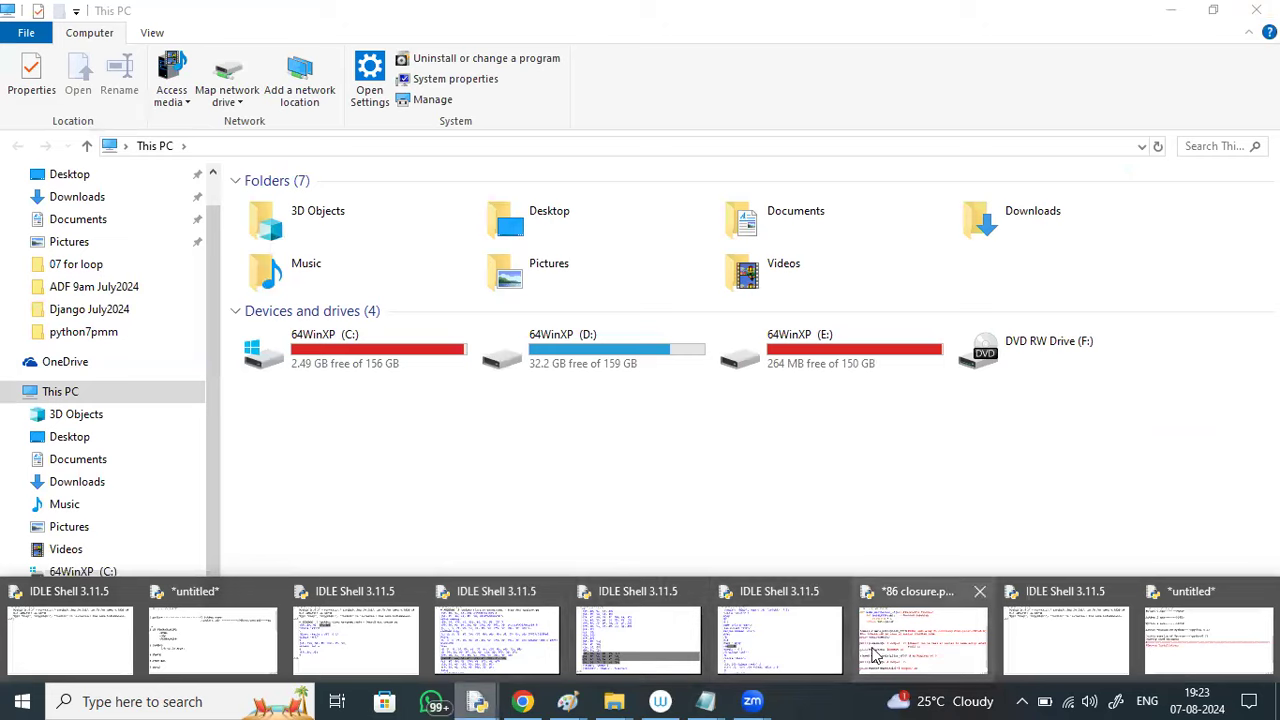
pyautogui.click(1166, 642)
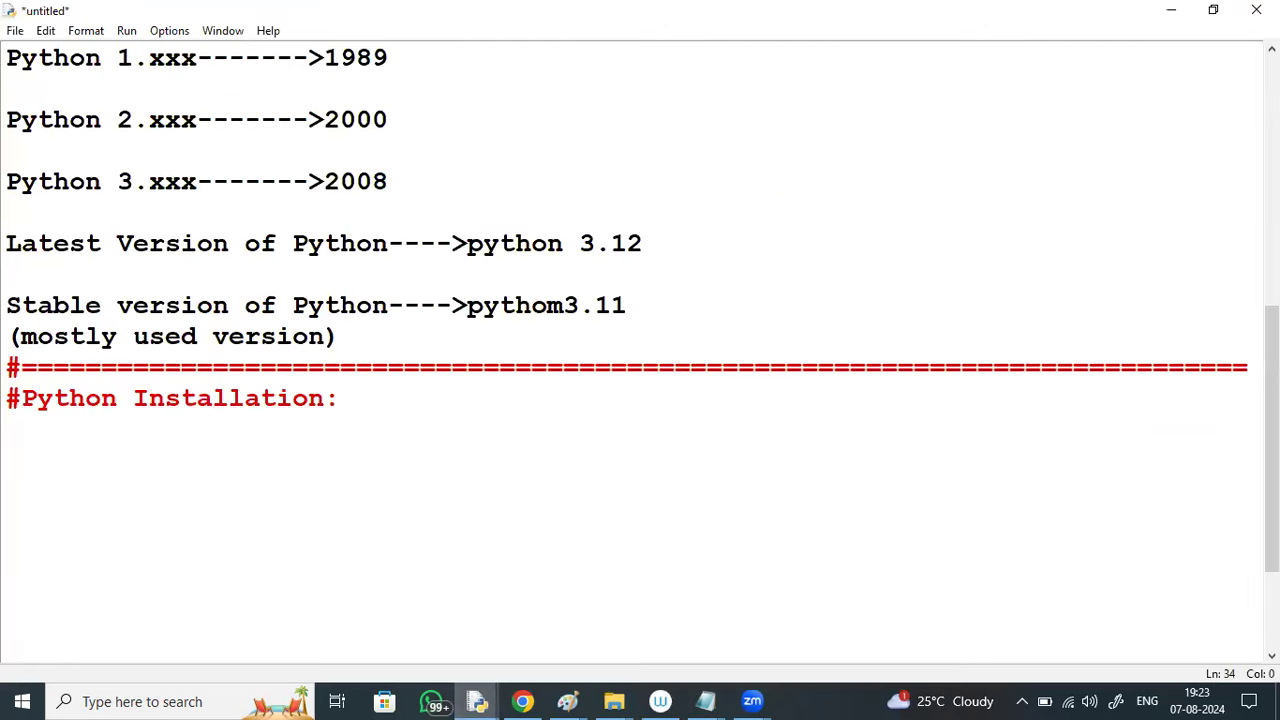
pyautogui.scroll(-1, 815, 480)
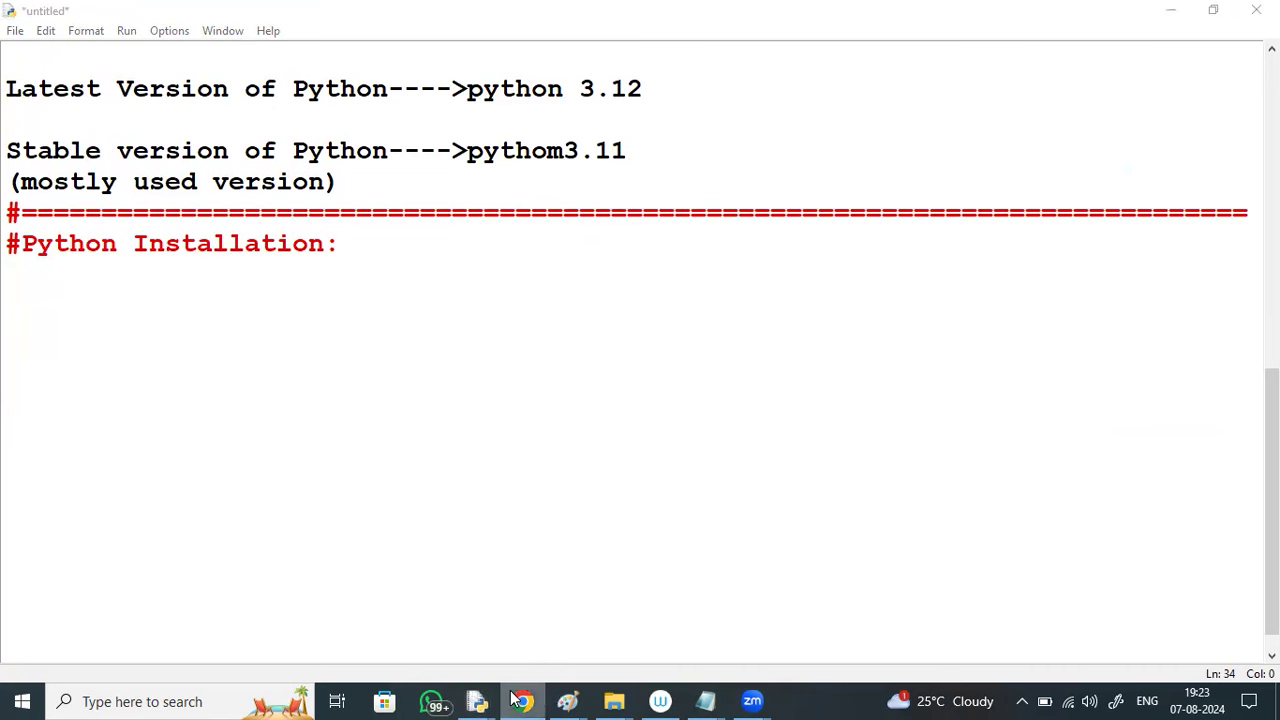
pyautogui.rightClick(513, 700)
pyautogui.click(491, 604)
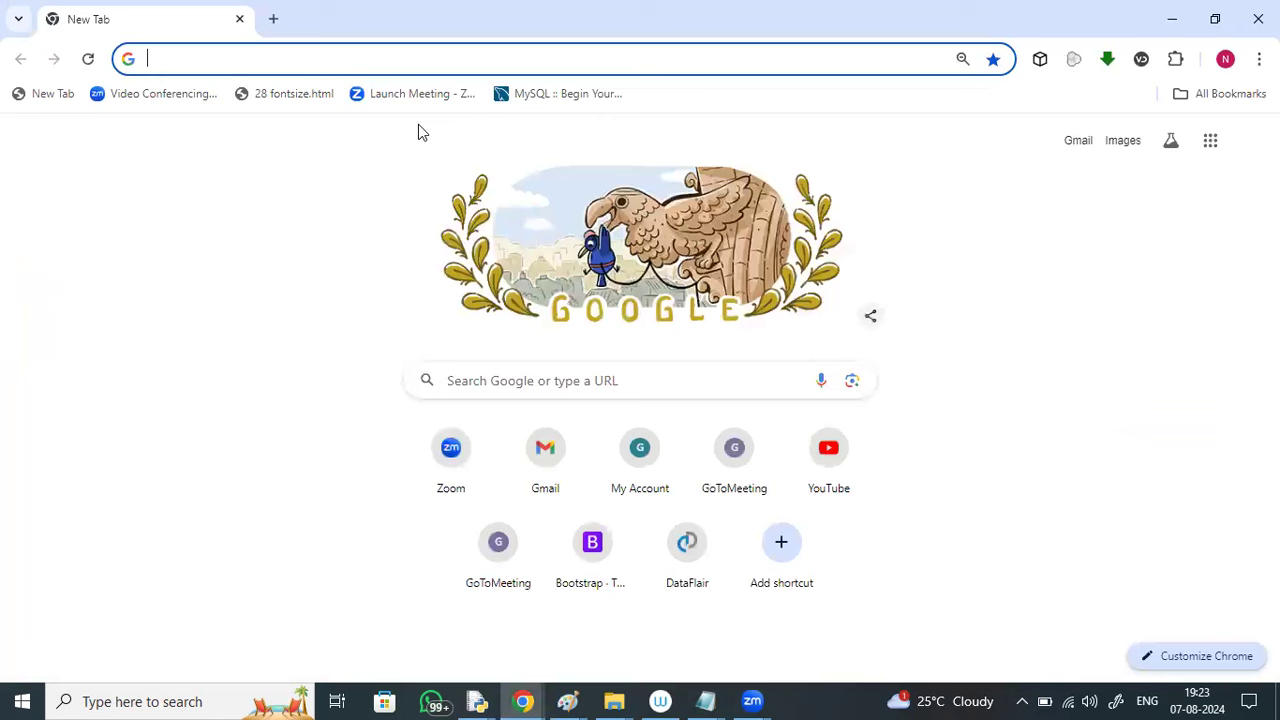
pyautogui.hotkey('ctrl', 'l')
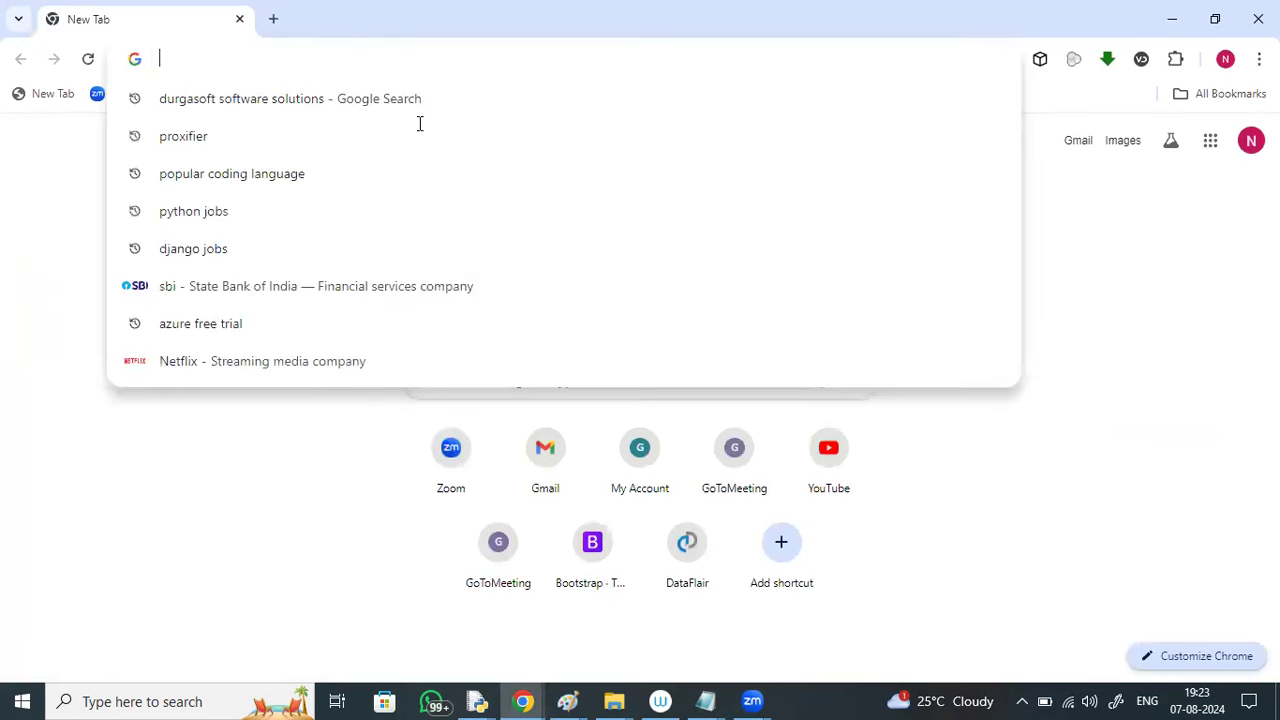
pyautogui.write('www')
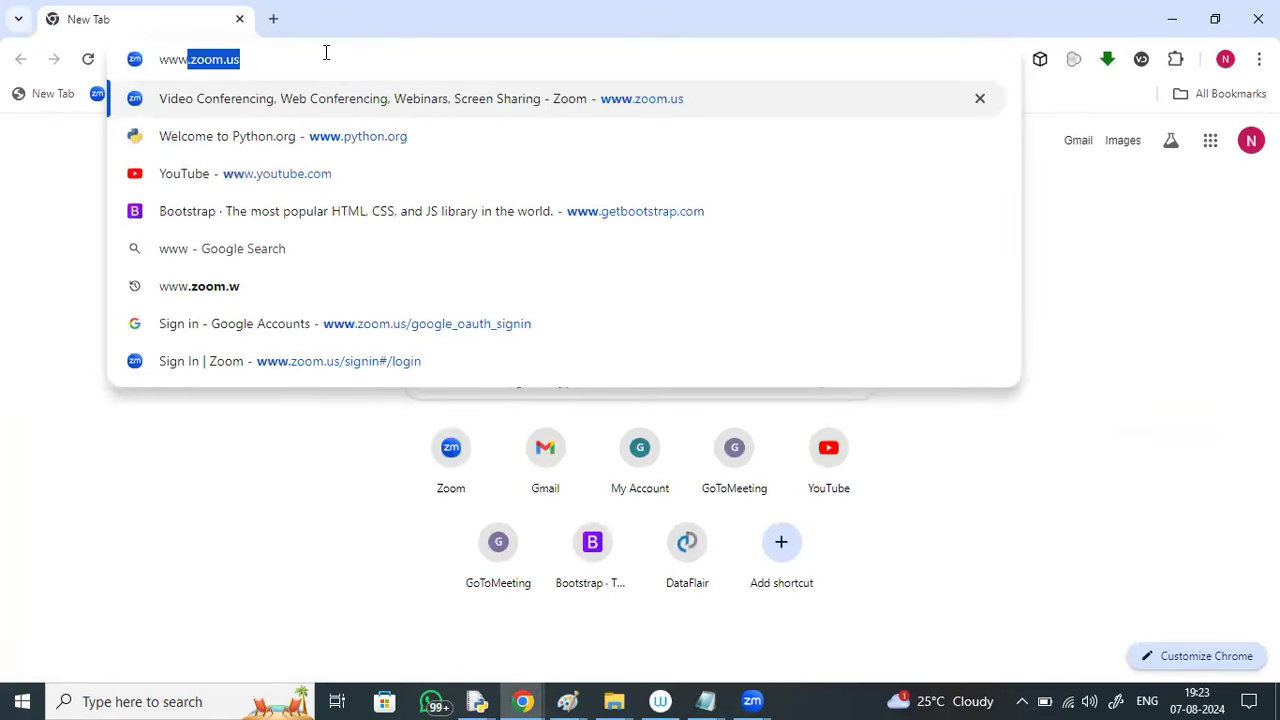
pyautogui.write('.py')
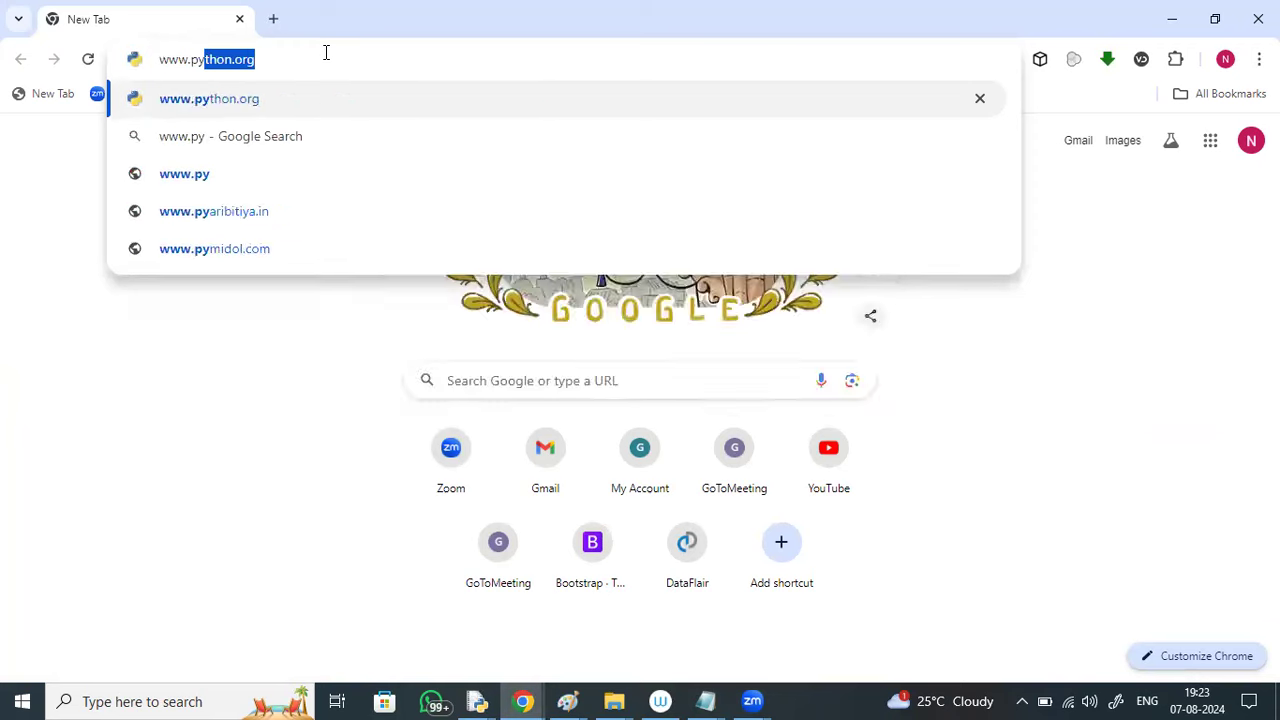
pyautogui.write('thon.org')
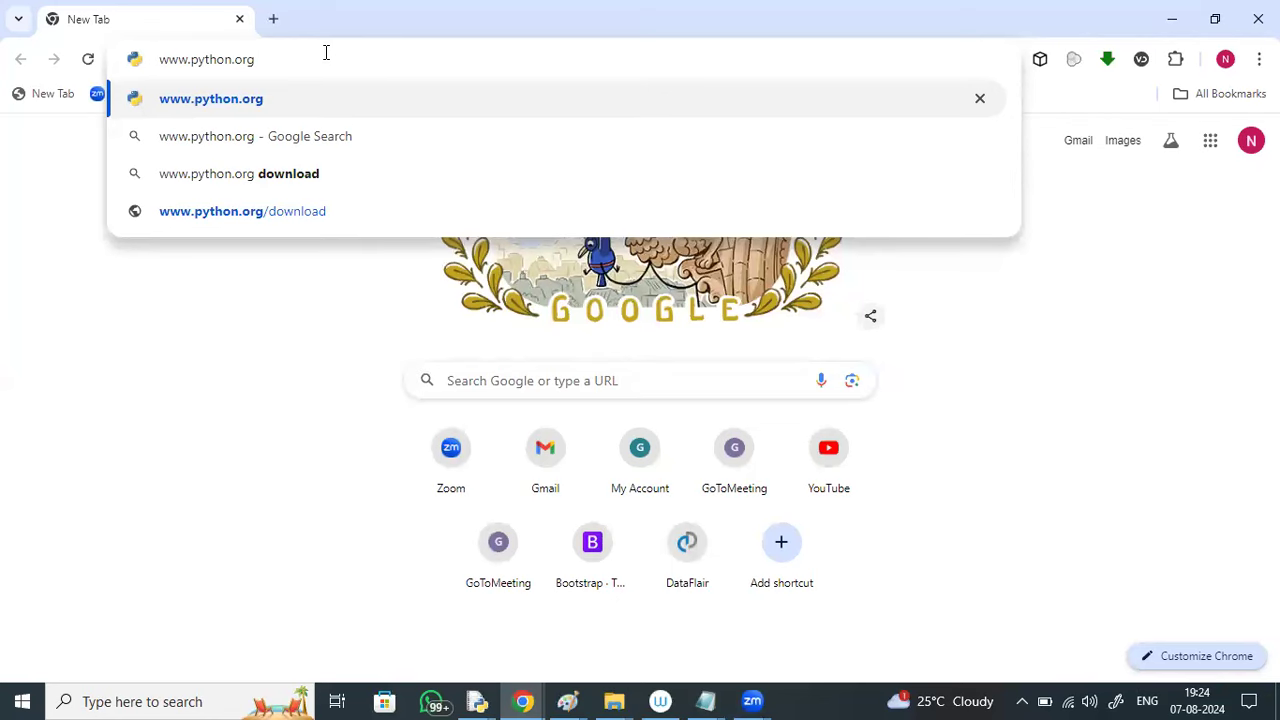
pyautogui.press('Return')
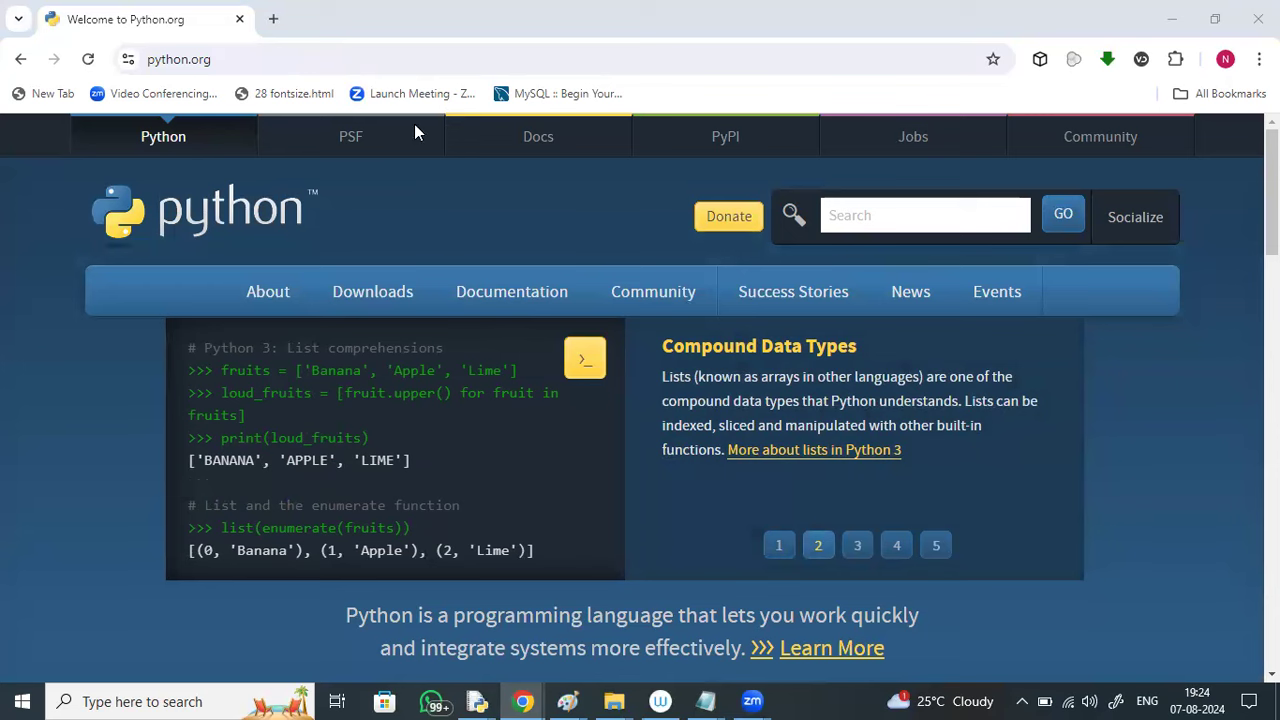
# Open the Python 3.12.5 release page from the site's listing of all releases by version number.
pyautogui.moveTo(485, 293)
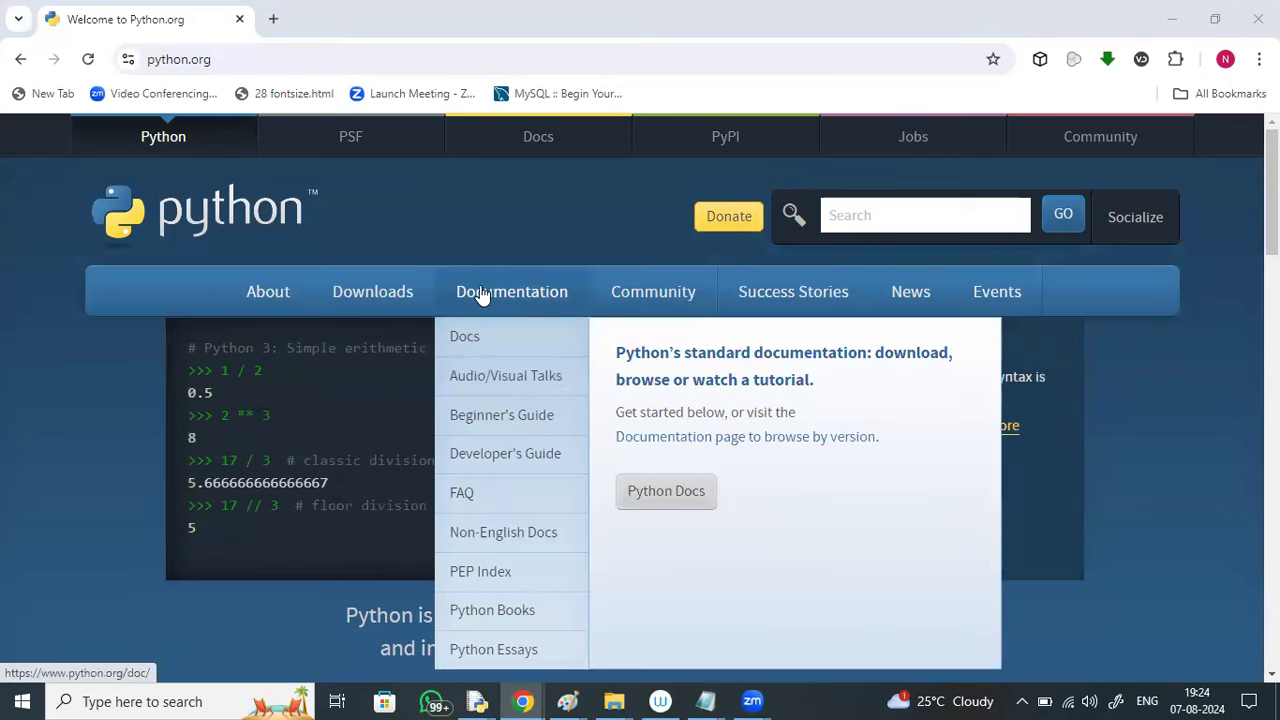
pyautogui.moveTo(400, 293)
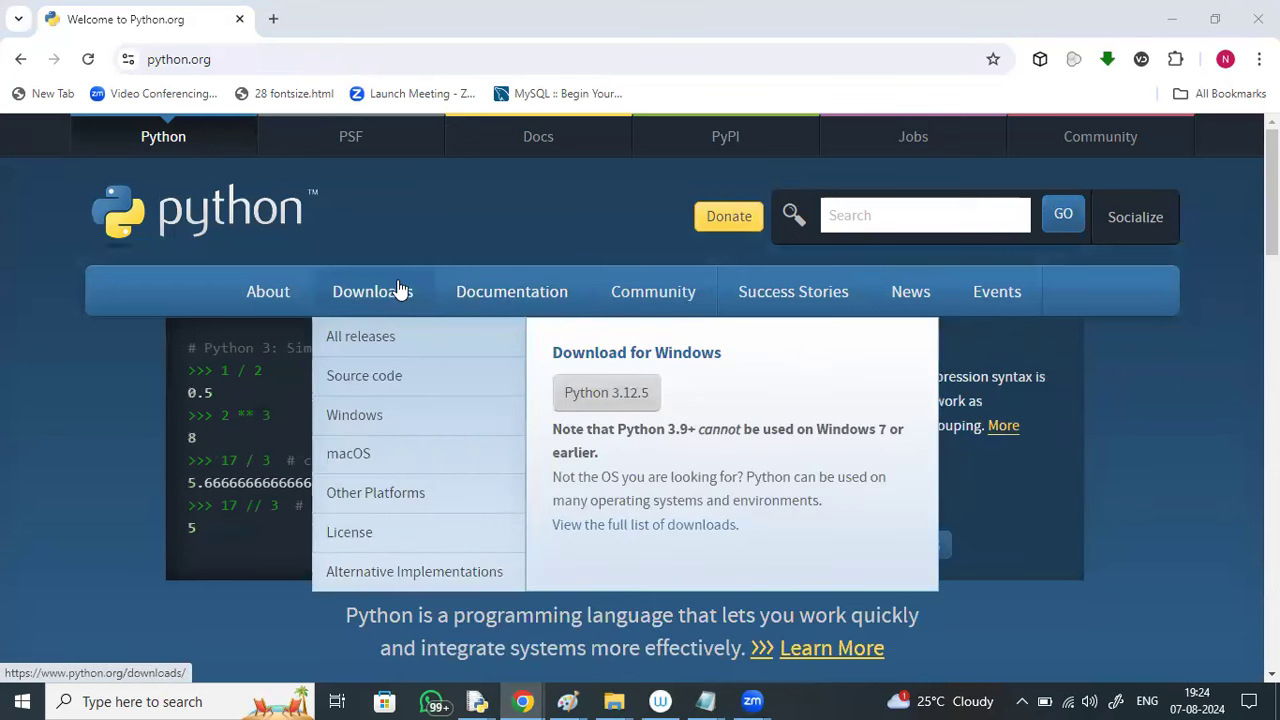
pyautogui.click(389, 340)
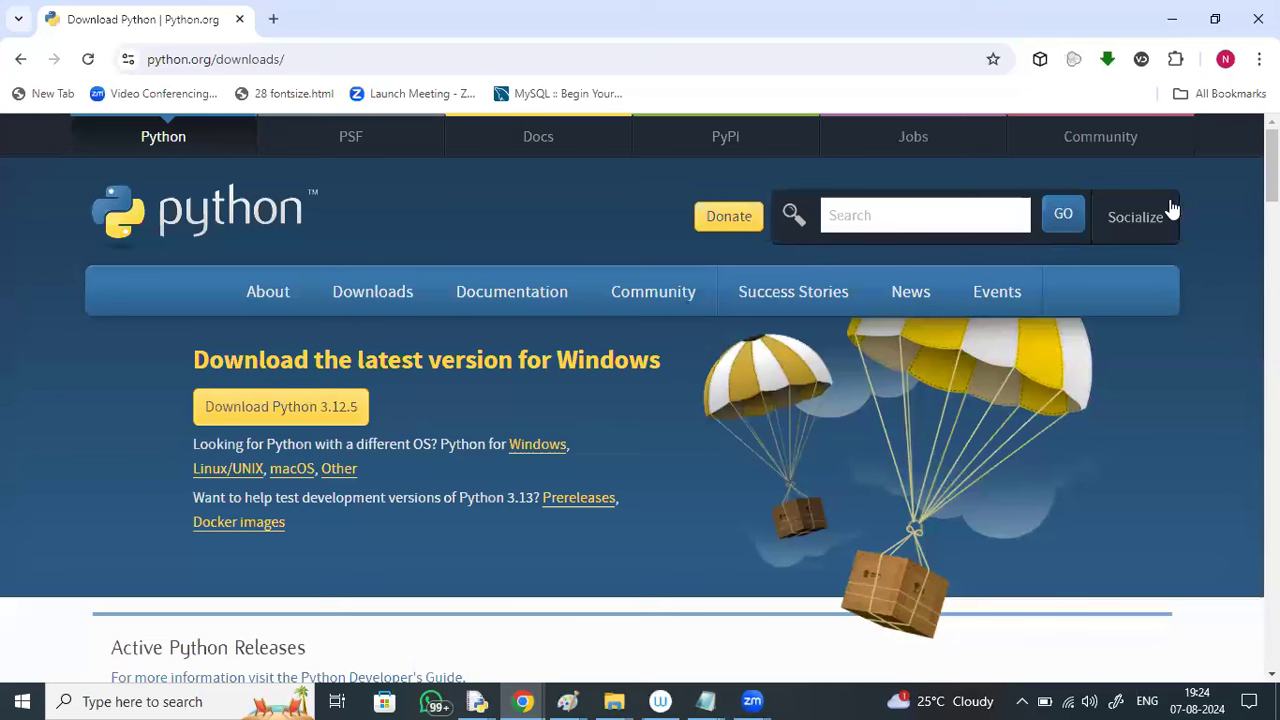
pyautogui.scroll(-3, 640, 400)
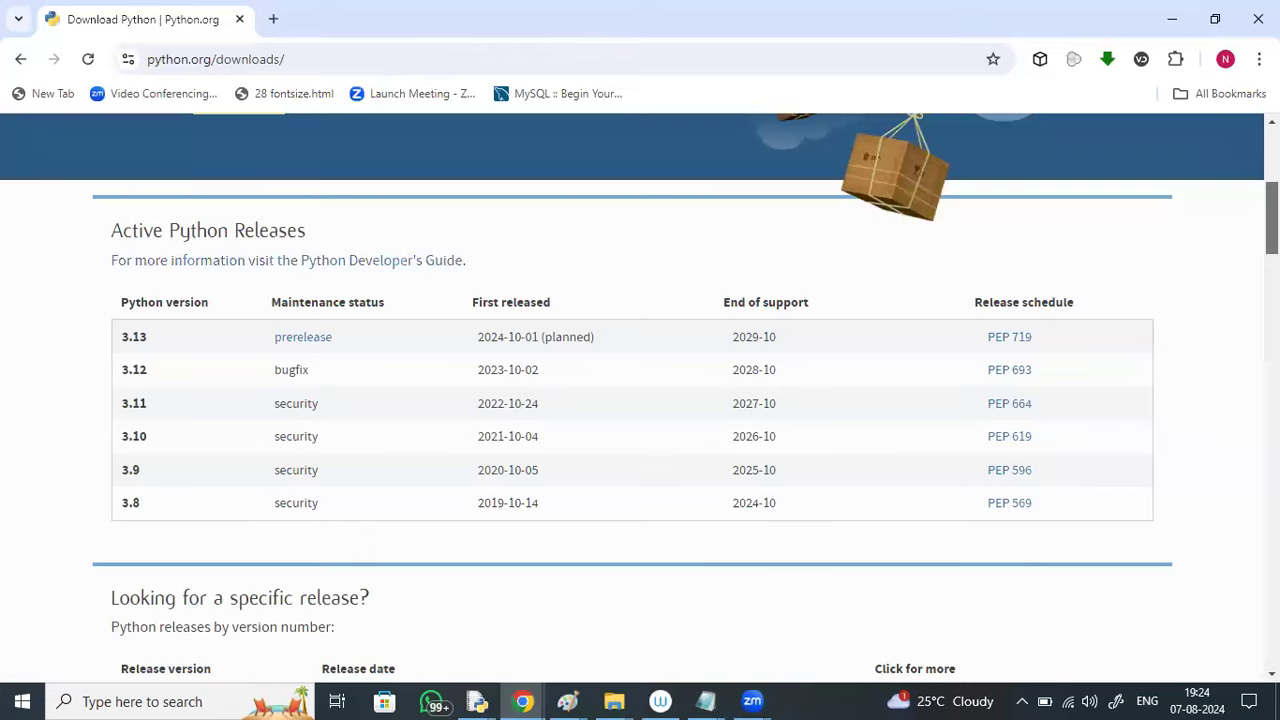
pyautogui.scroll(-4, 640, 400)
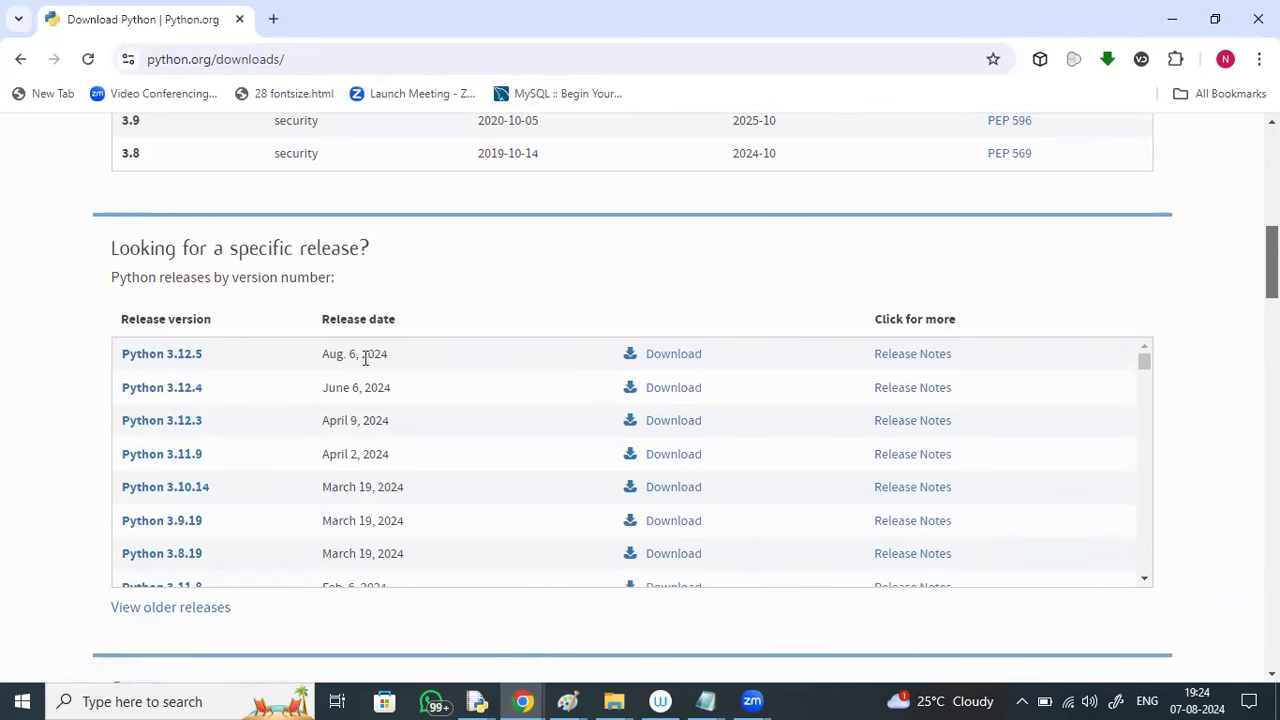
pyautogui.moveTo(392, 356); pyautogui.dragTo(321, 355)
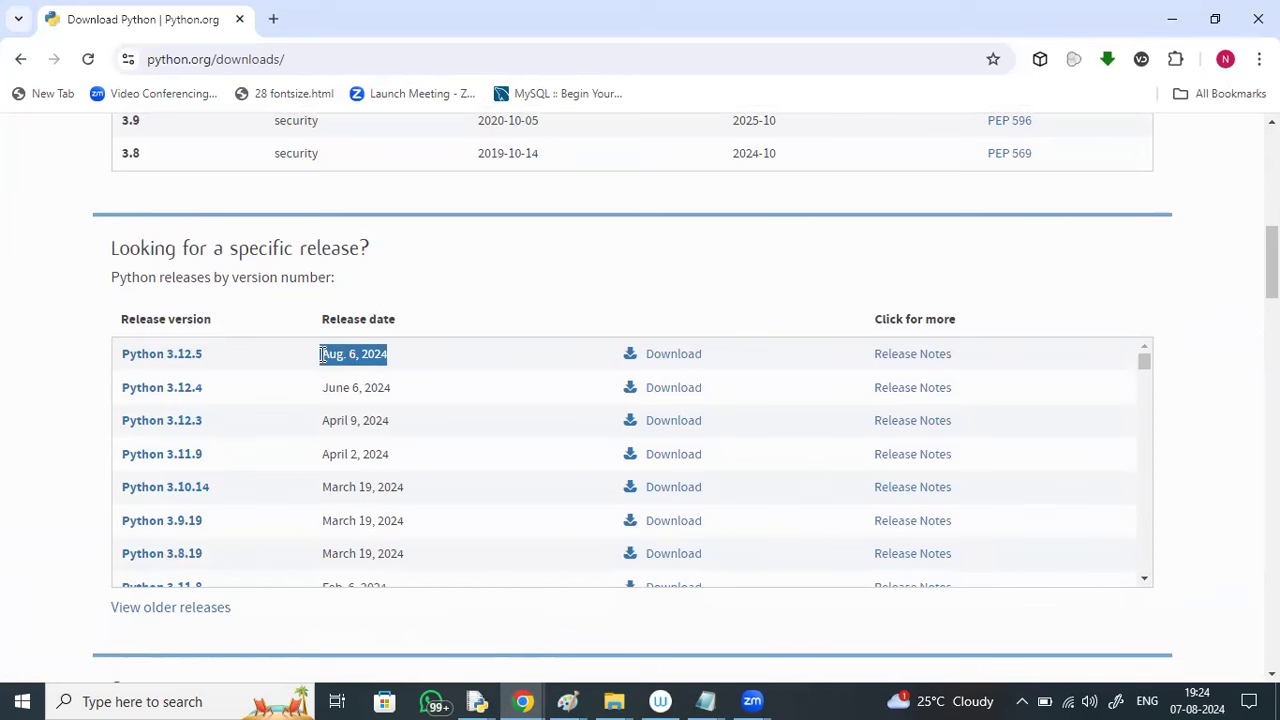
pyautogui.click(178, 360)
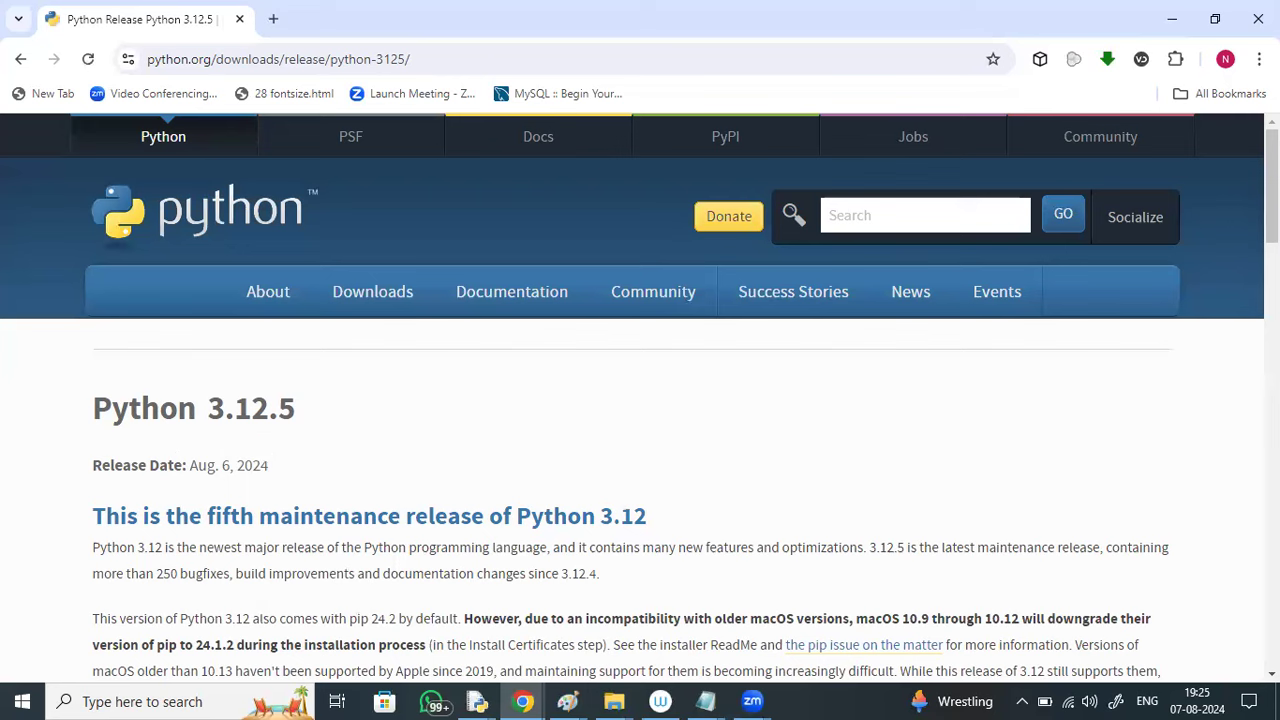
# Download the Windows installer (64-bit) from the release's Files table and launch python-3.12.5-amd64.exe.
pyautogui.scroll(-1, 640, 394)
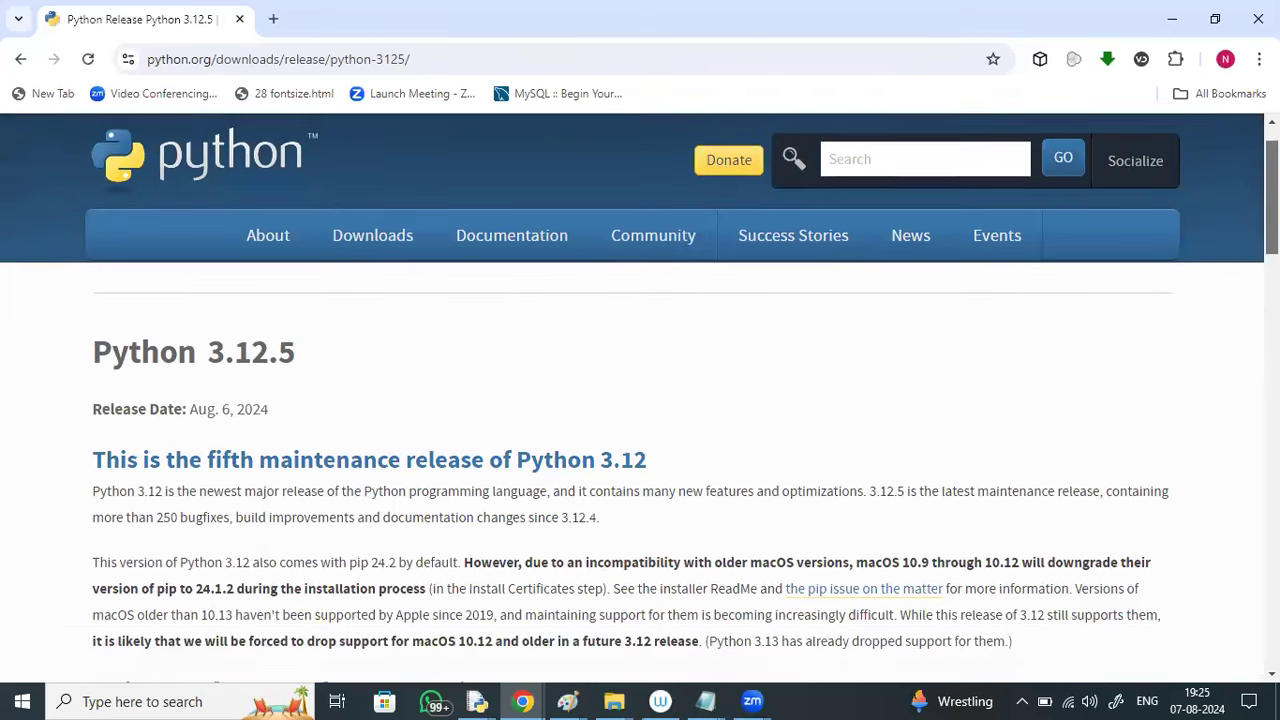
pyautogui.scroll(-2, 640, 394)
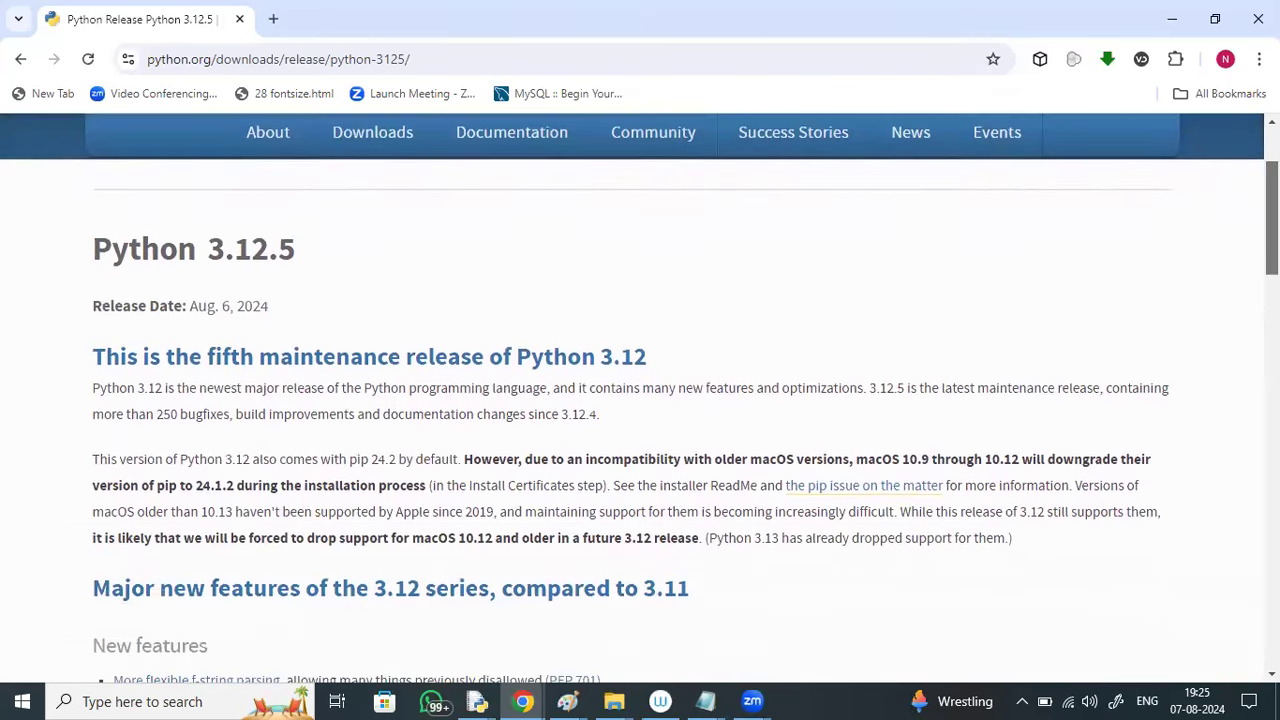
pyautogui.scroll(-4, 640, 394)
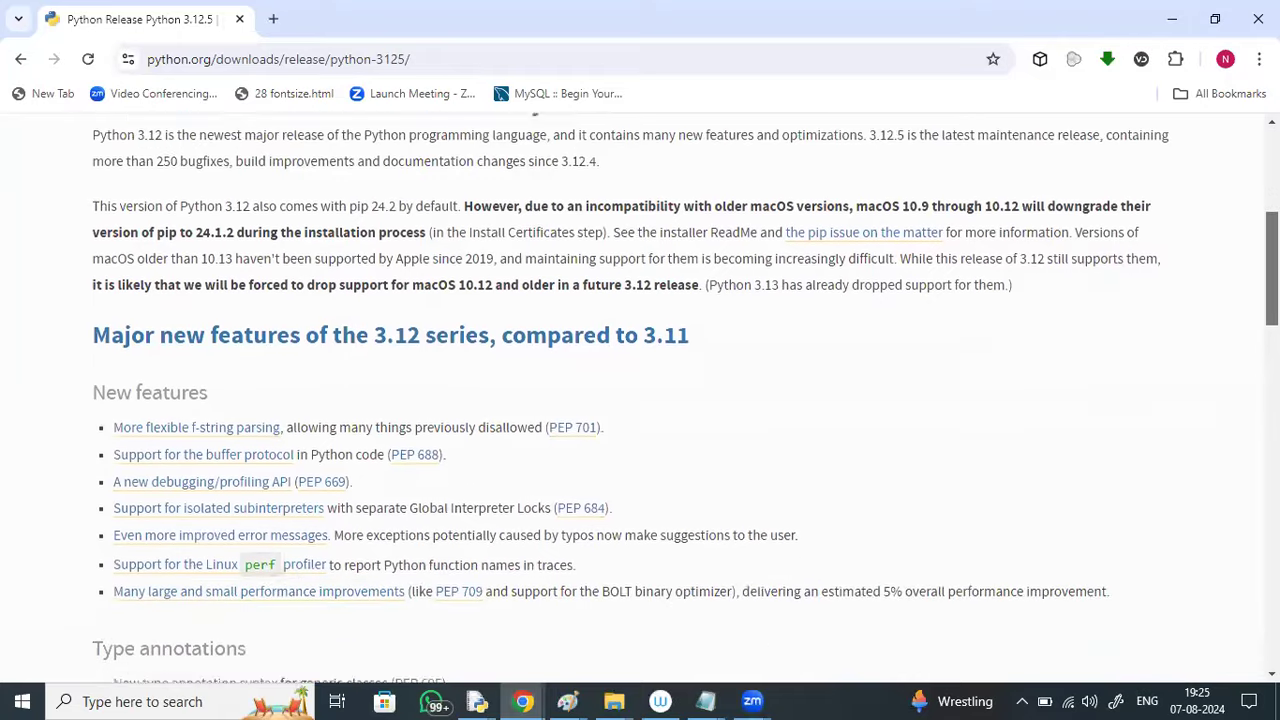
pyautogui.scroll(-7, 640, 394)
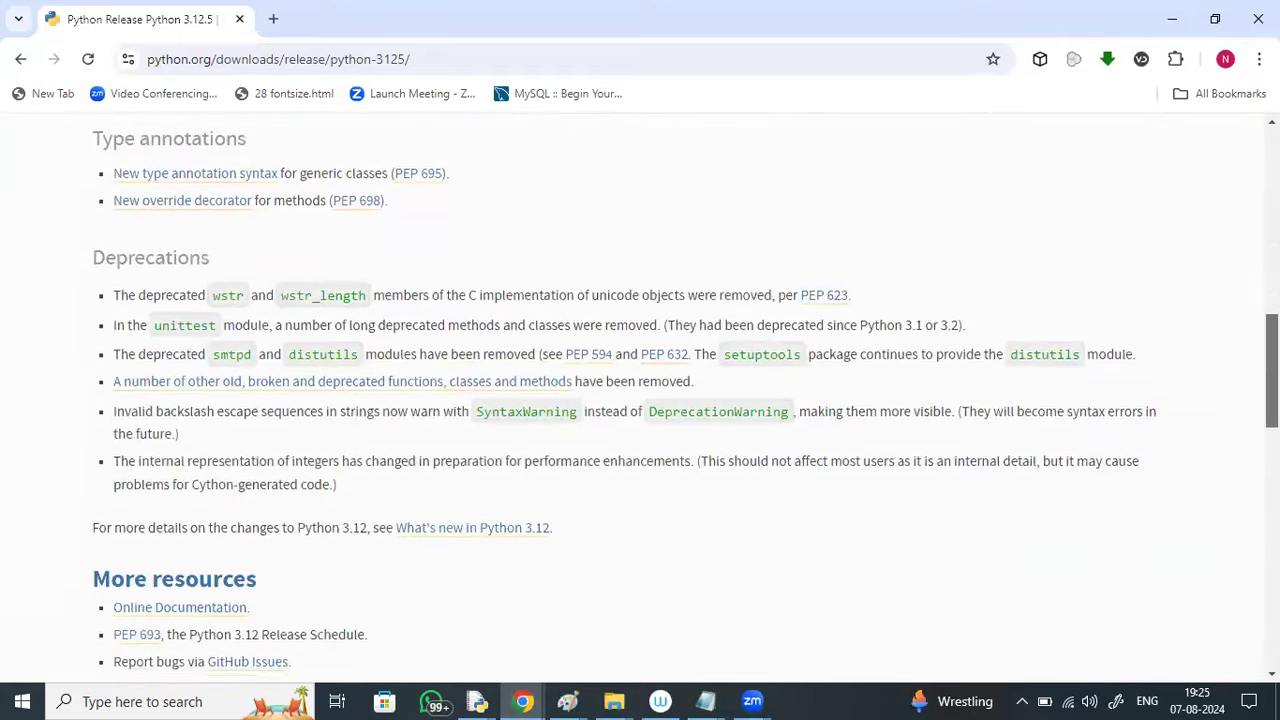
pyautogui.scroll(-3, 640, 394)
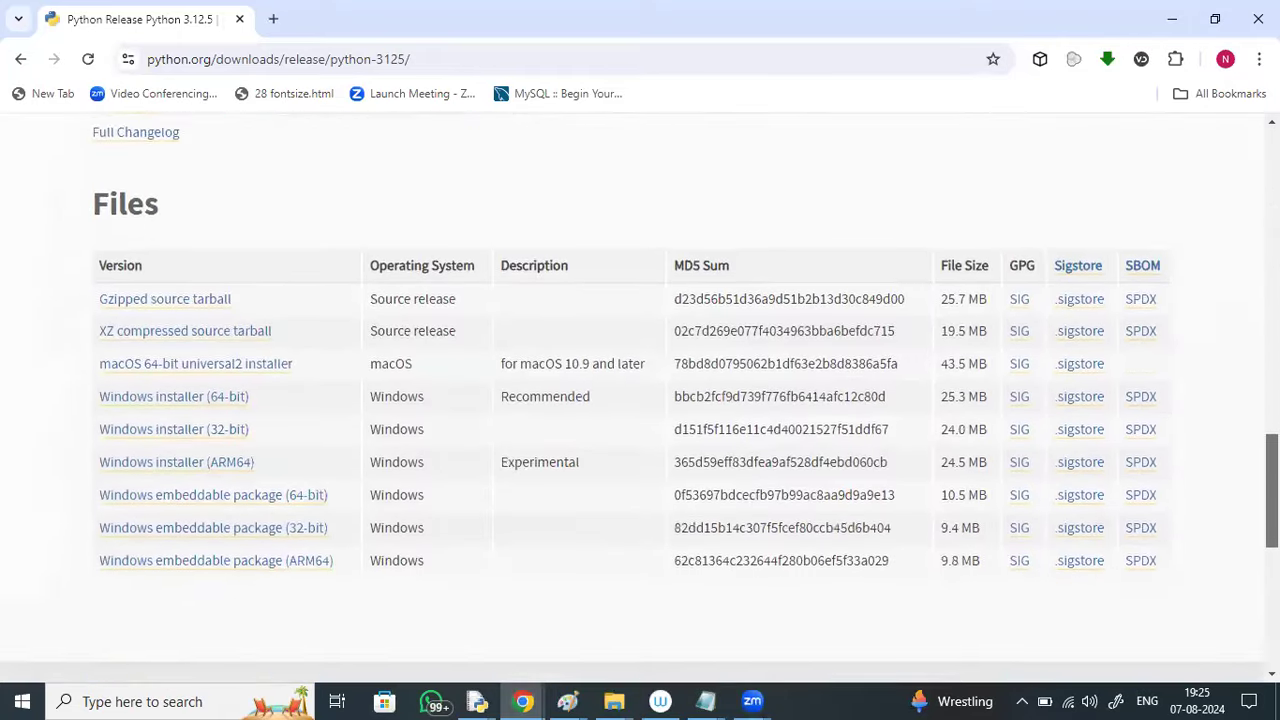
pyautogui.scroll(1, 640, 394)
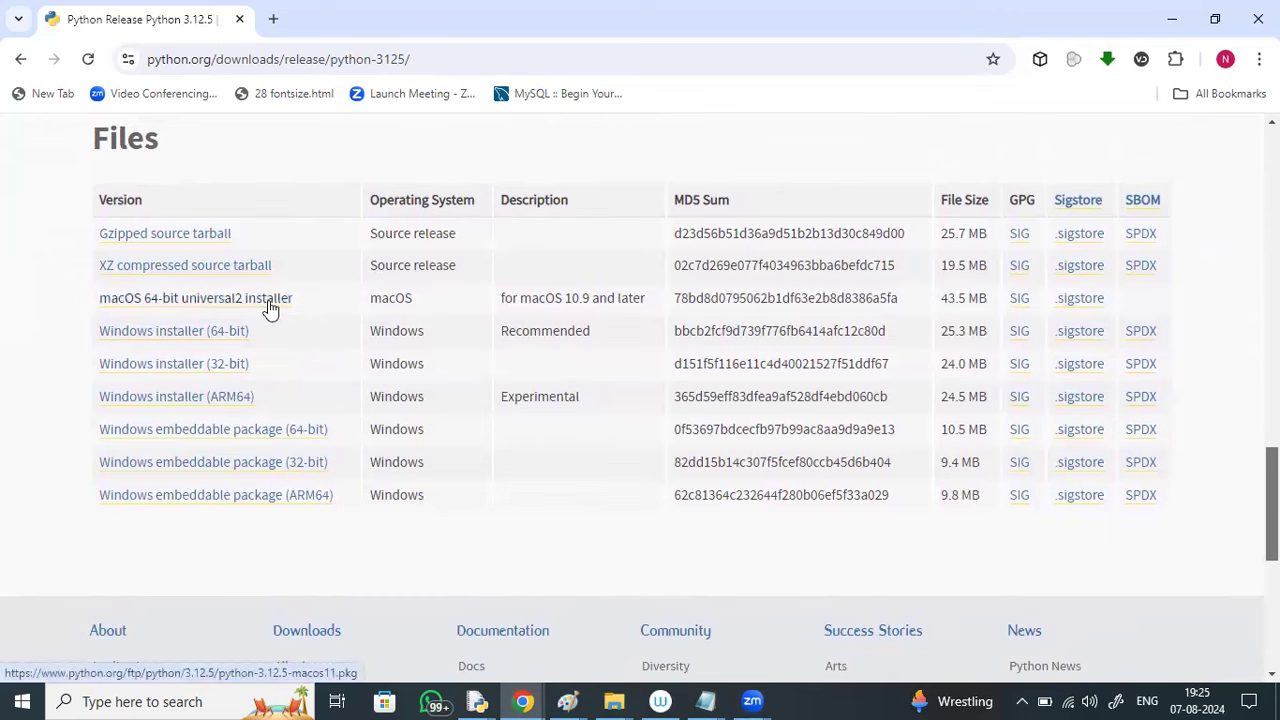
pyautogui.click(195, 340)
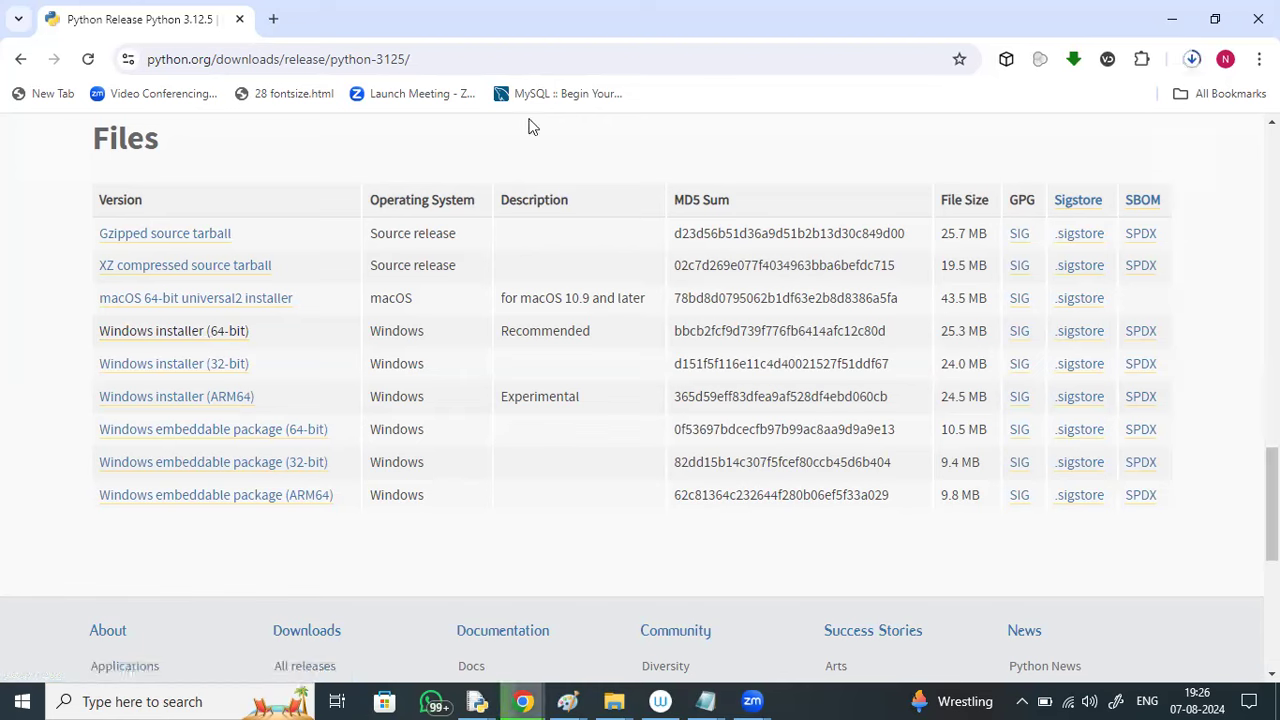
pyautogui.click(1192, 62)
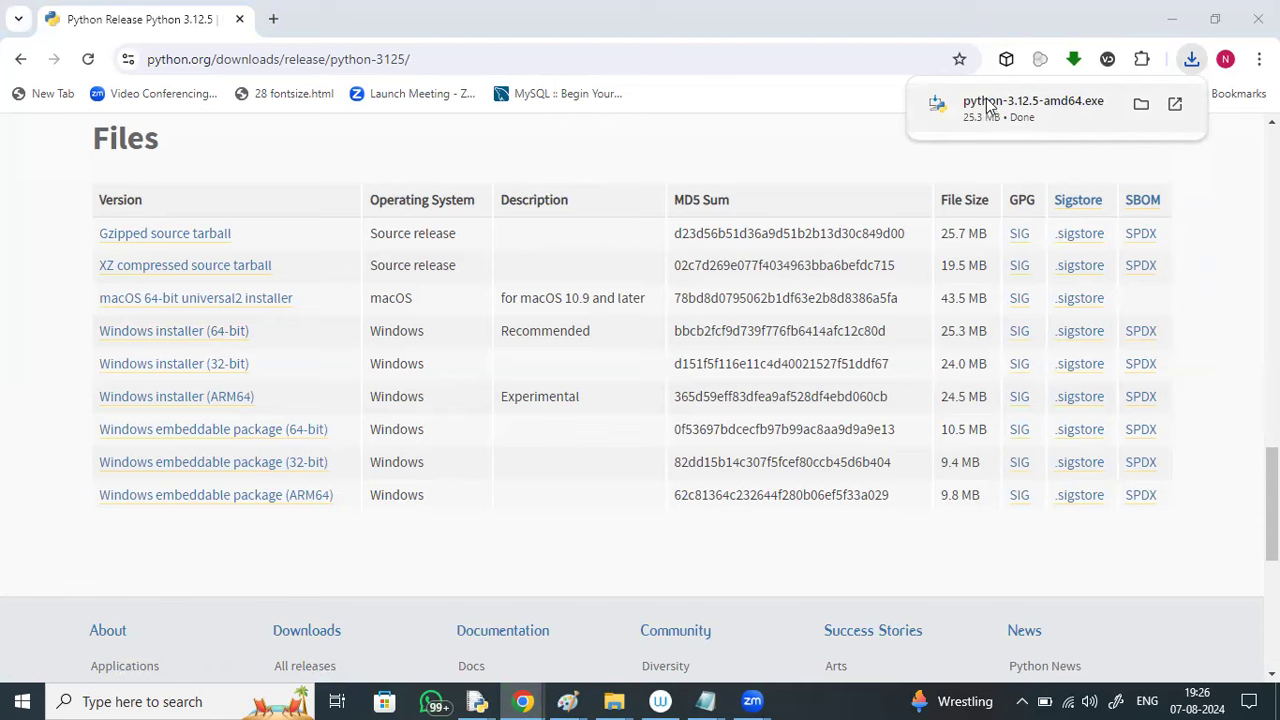
pyautogui.click(987, 102)
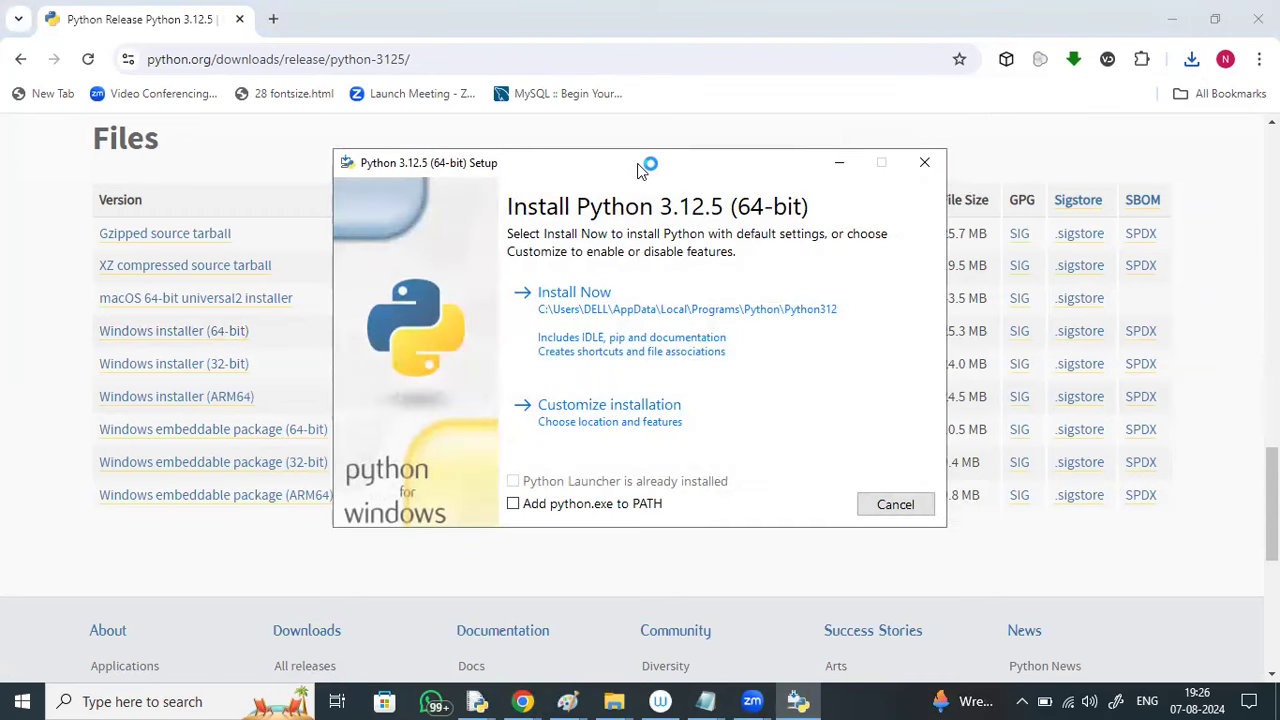
# Enable adding python.exe to PATH, choose the customized installation and accept the default optional features.
pyautogui.moveTo(637, 170); pyautogui.dragTo(680, 142)
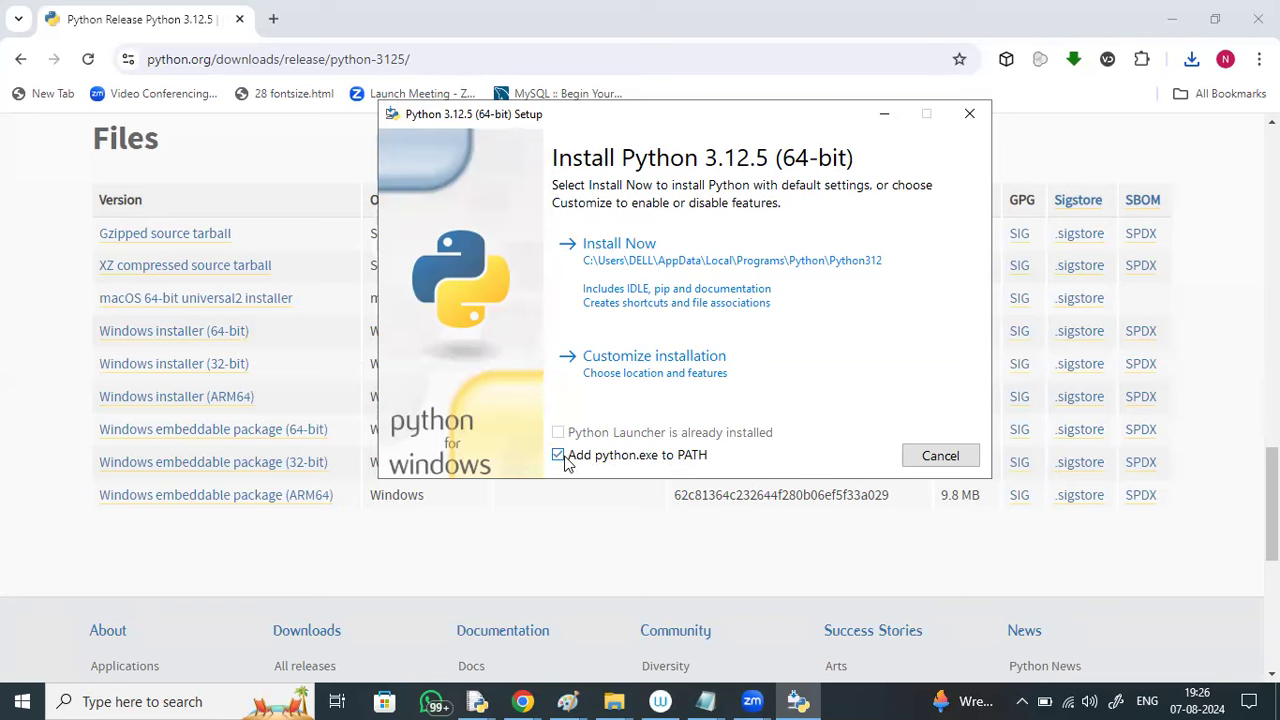
pyautogui.click(612, 377)
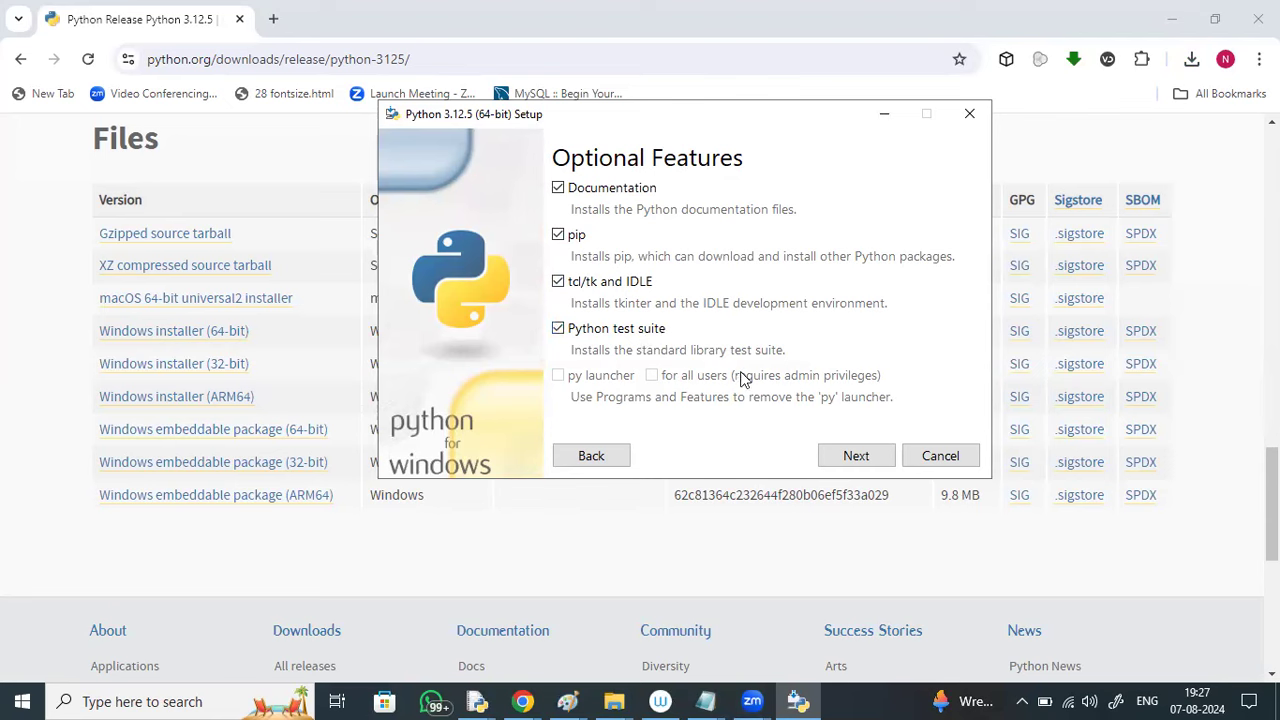
pyautogui.click(843, 462)
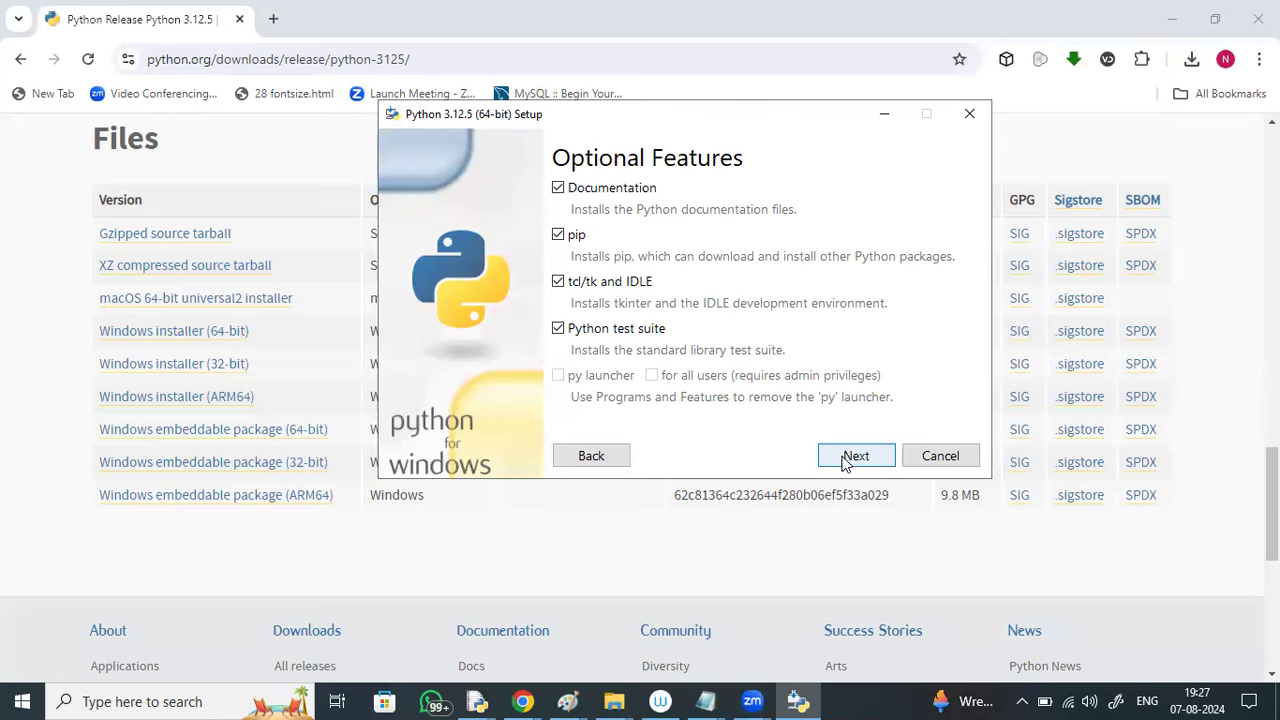
pyautogui.click(843, 459)
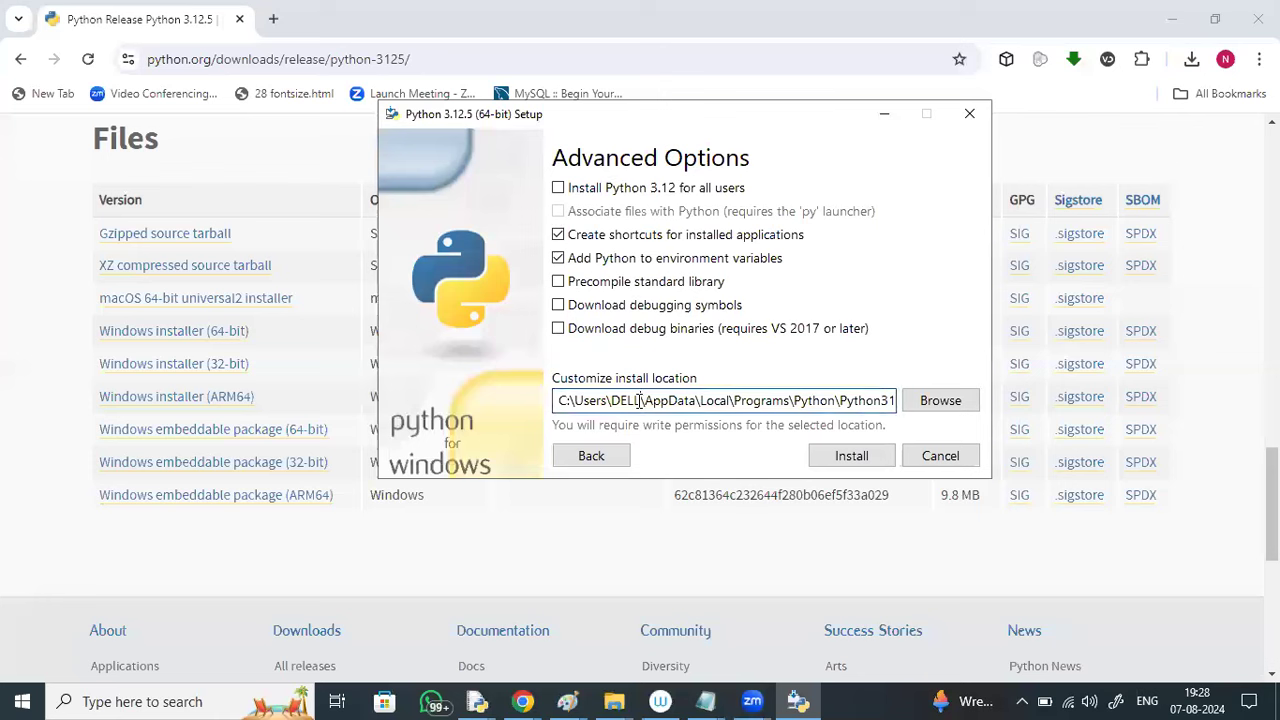
# Set the custom install location to C:\Python312 in the advanced options.
pyautogui.moveTo(640, 400); pyautogui.dragTo(545, 373)
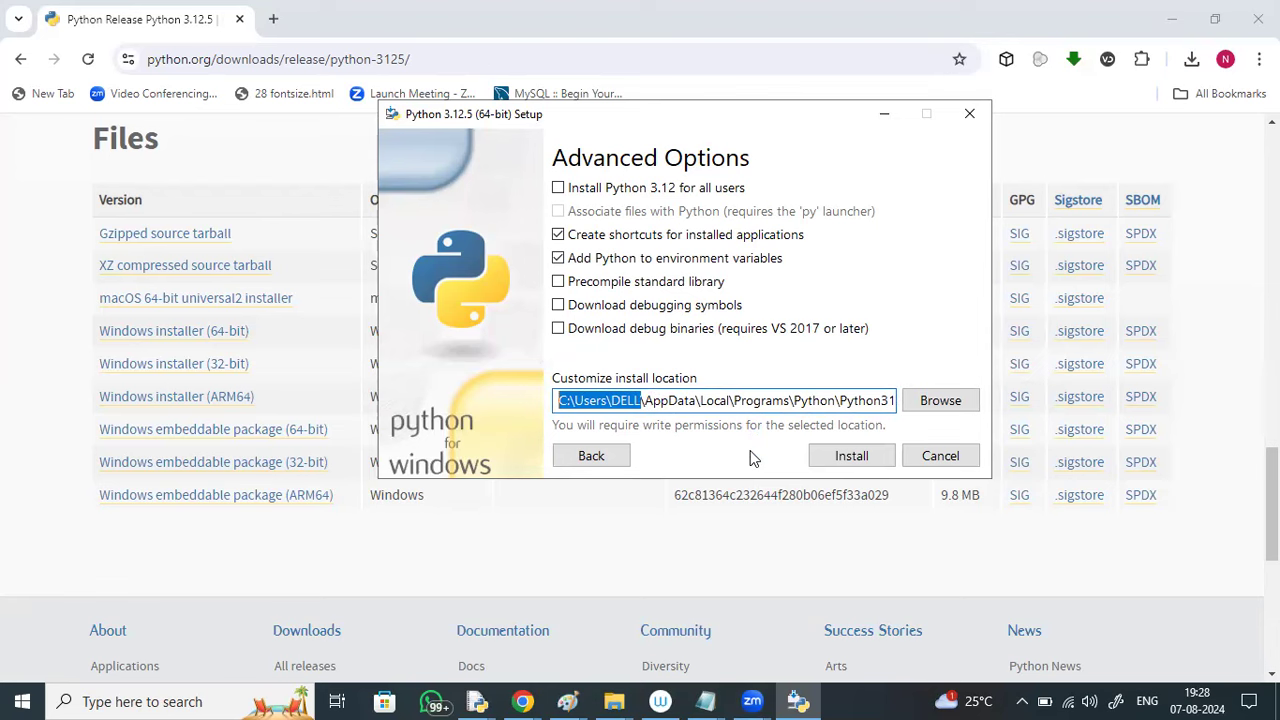
pyautogui.click(835, 400)
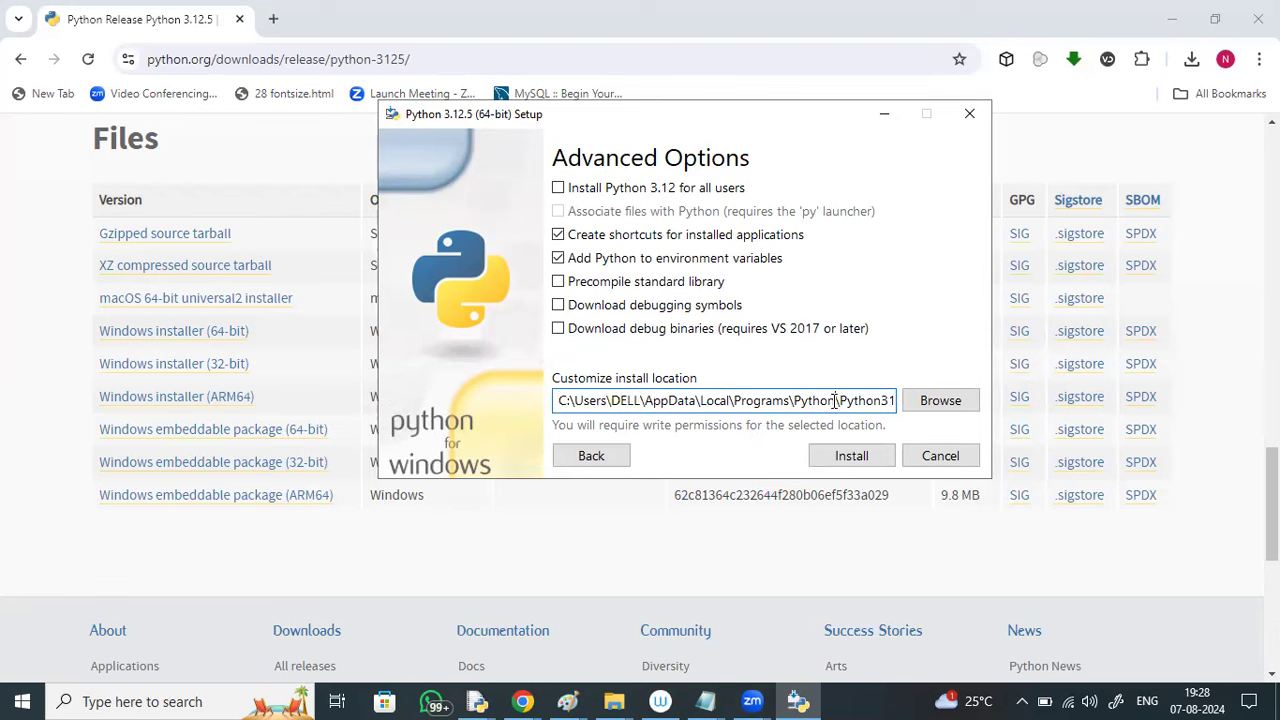
pyautogui.press('BackSpace')
pyautogui.press('BackSpace')
pyautogui.press('BackSpace')
pyautogui.press('BackSpace')
pyautogui.press('BackSpace')
pyautogui.press('BackSpace')
pyautogui.press('BackSpace')
pyautogui.press('BackSpace')
pyautogui.press('BackSpace')
pyautogui.press('BackSpace')
pyautogui.press('BackSpace')
pyautogui.press('BackSpace')
pyautogui.press('BackSpace')
pyautogui.press('BackSpace')
pyautogui.press('BackSpace')
pyautogui.press('BackSpace')
pyautogui.press('BackSpace')
pyautogui.press('BackSpace')
pyautogui.press('BackSpace')
pyautogui.press('BackSpace')
pyautogui.press('BackSpace')
pyautogui.press('BackSpace')
pyautogui.press('BackSpace')
pyautogui.press('BackSpace')
pyautogui.press('BackSpace')
pyautogui.press('BackSpace')
pyautogui.press('BackSpace')
pyautogui.press('BackSpace')
pyautogui.press('BackSpace')
pyautogui.press('BackSpace')
pyautogui.press('BackSpace')
pyautogui.press('BackSpace')
pyautogui.press('BackSpace')
pyautogui.press('BackSpace')
pyautogui.press('BackSpace')
pyautogui.press('BackSpace')
pyautogui.press('BackSpace')
pyautogui.press('BackSpace')
pyautogui.press('BackSpace')
pyautogui.press('BackSpace')
pyautogui.press('BackSpace')
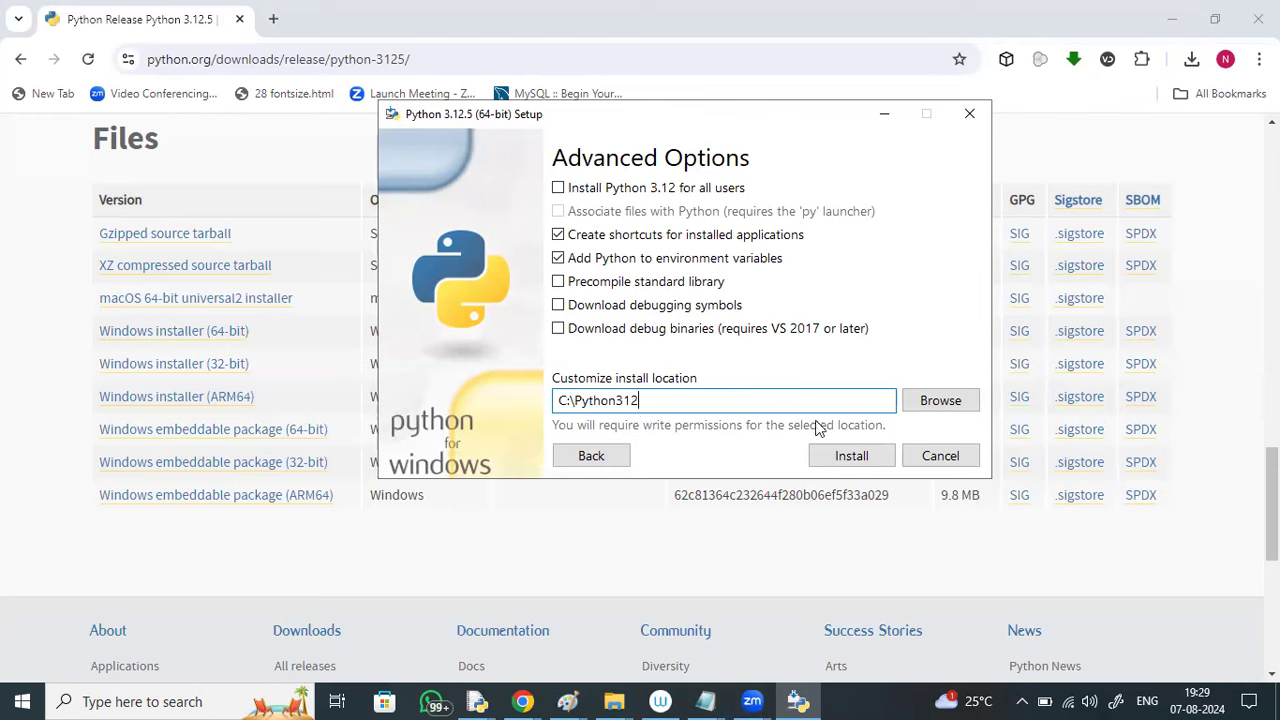
# Run the Python 3.12.5 installation and close the setup wizard once it finishes.
pyautogui.click(847, 458)
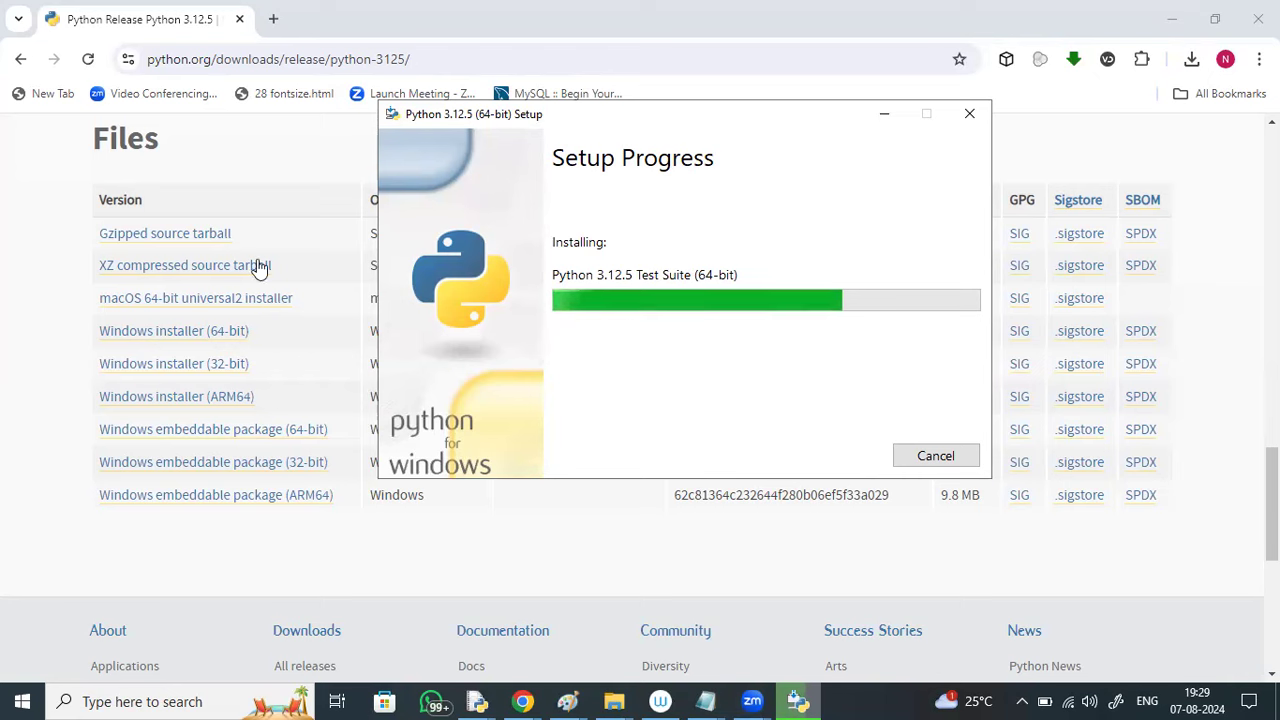
pyautogui.click(120, 109)
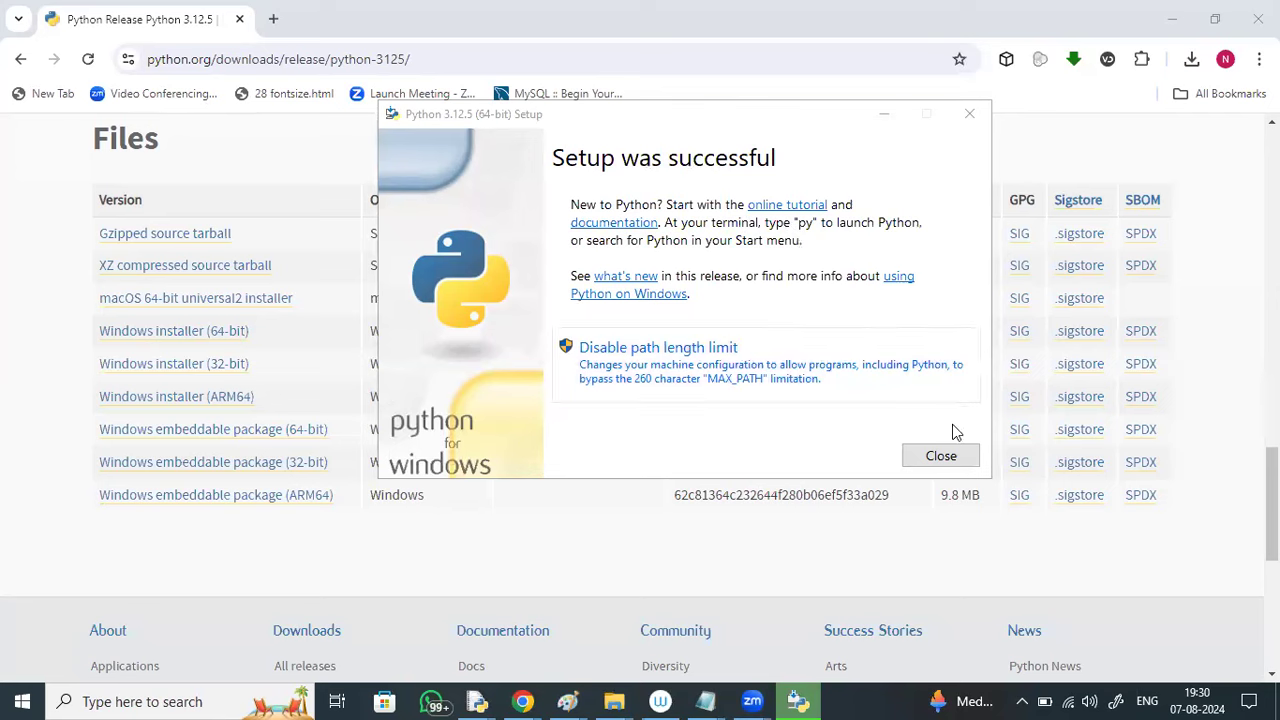
pyautogui.click(946, 458)
pyautogui.click(941, 456)
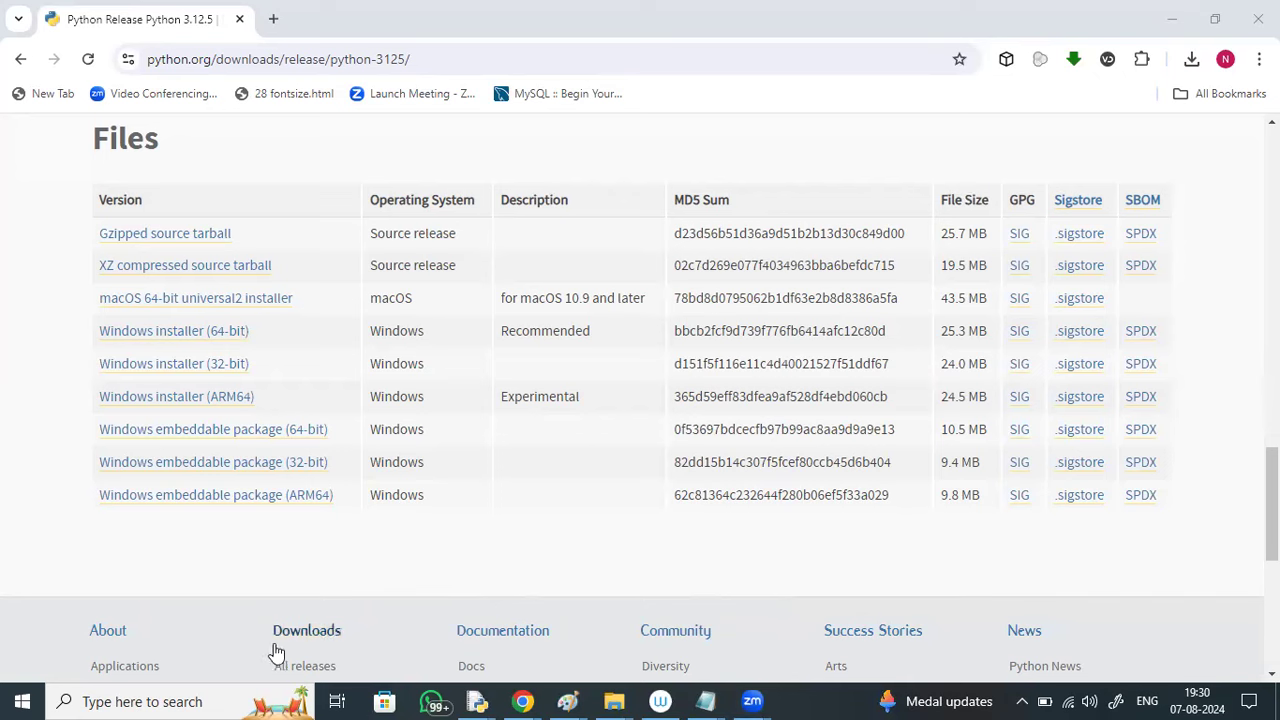
# Open a maximized Command Prompt and start the interpreter with the python command.
pyautogui.click(183, 700)
pyautogui.write('cmd')
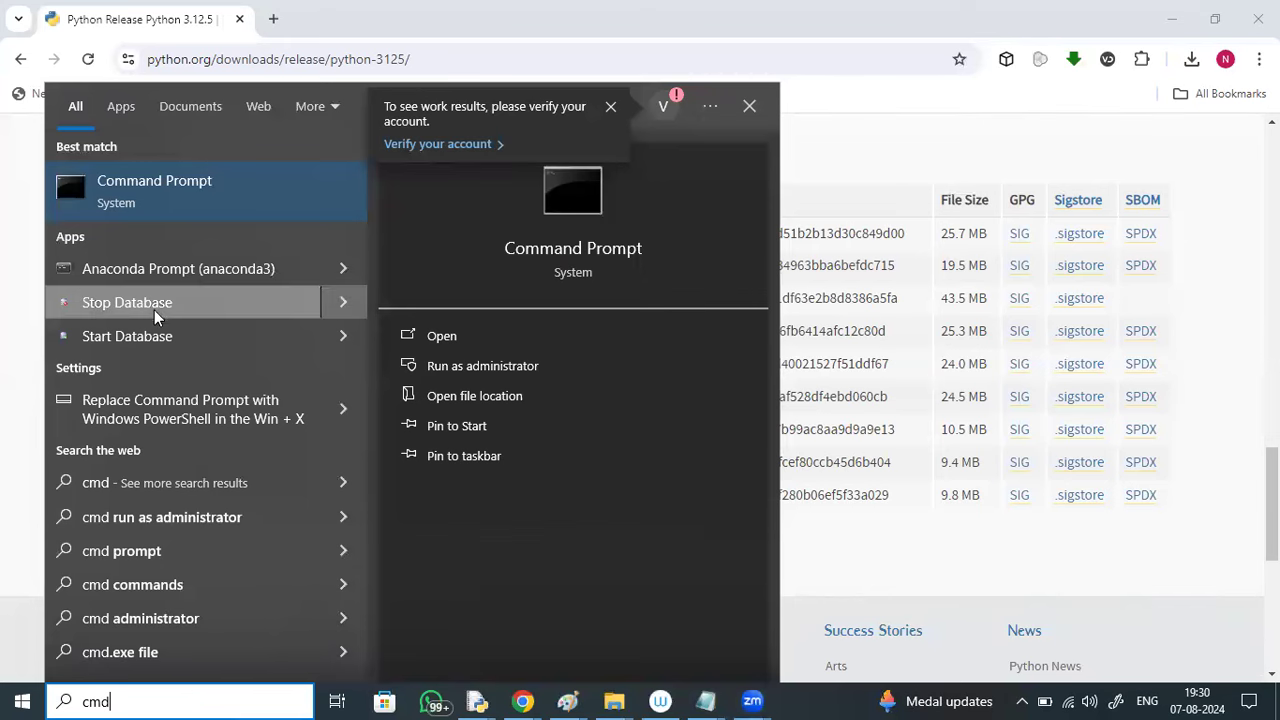
pyautogui.click(249, 202)
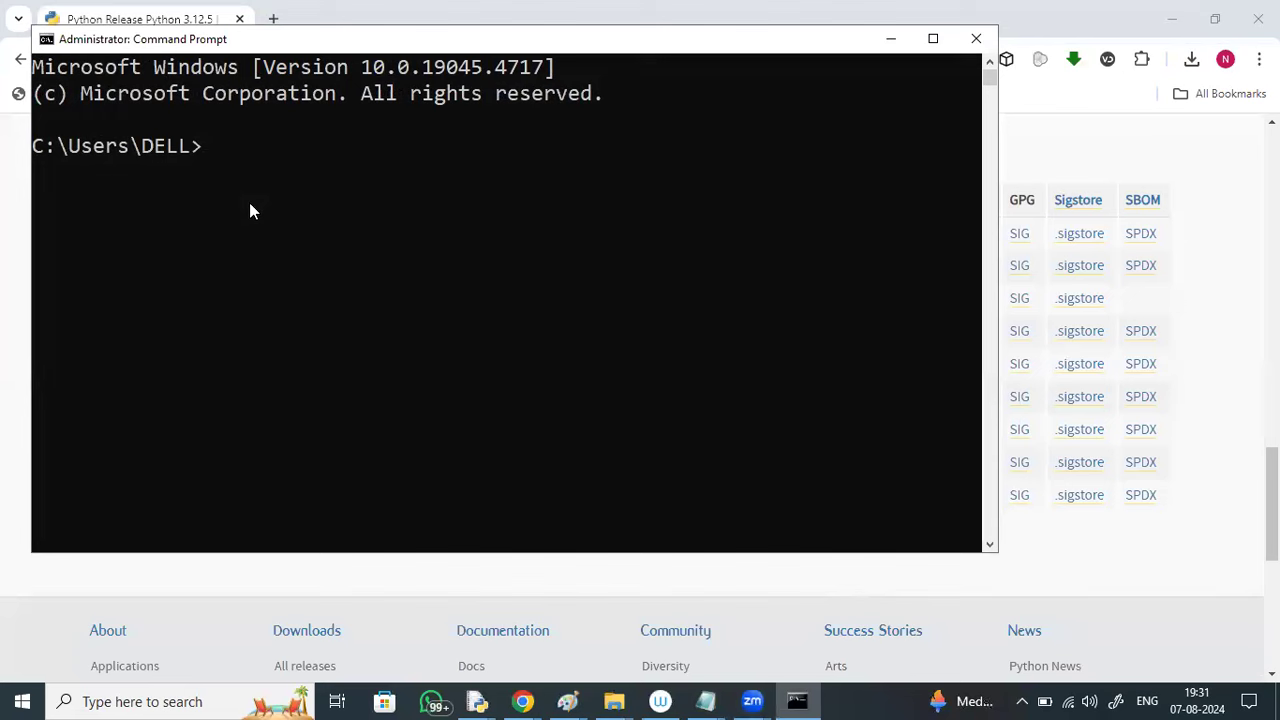
pyautogui.click(383, 44)
pyautogui.doubleClick(383, 44)
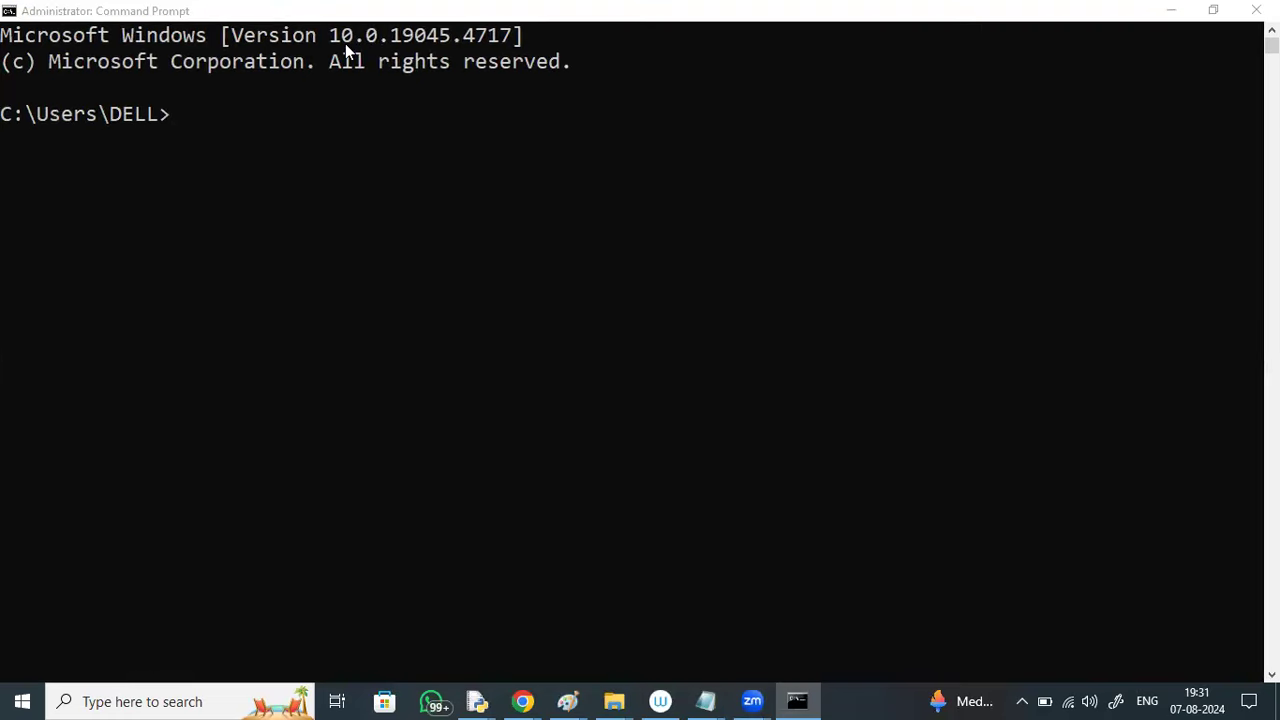
pyautogui.click(235, 114)
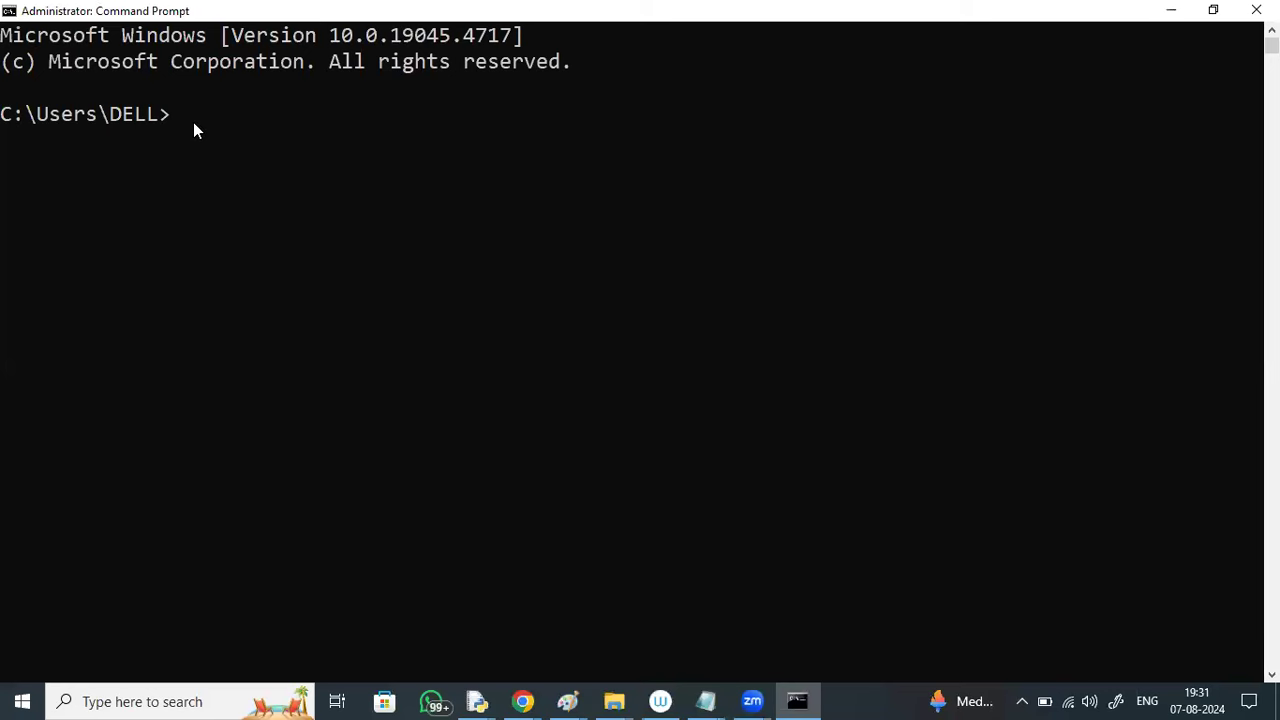
pyautogui.write('hon')
pyautogui.press('Return')
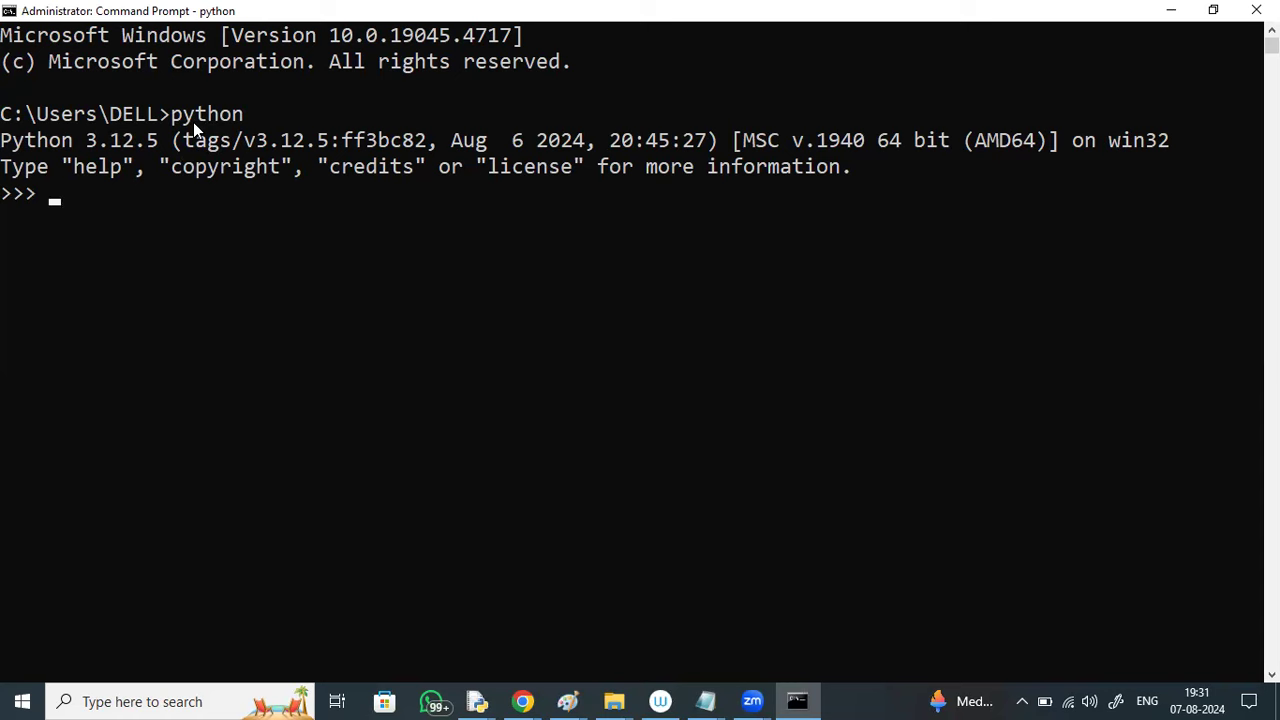
# Highlight the version number in the interpreter banner and the >>> prompt, and clear the selection.
pyautogui.moveTo(74, 145); pyautogui.dragTo(156, 143)
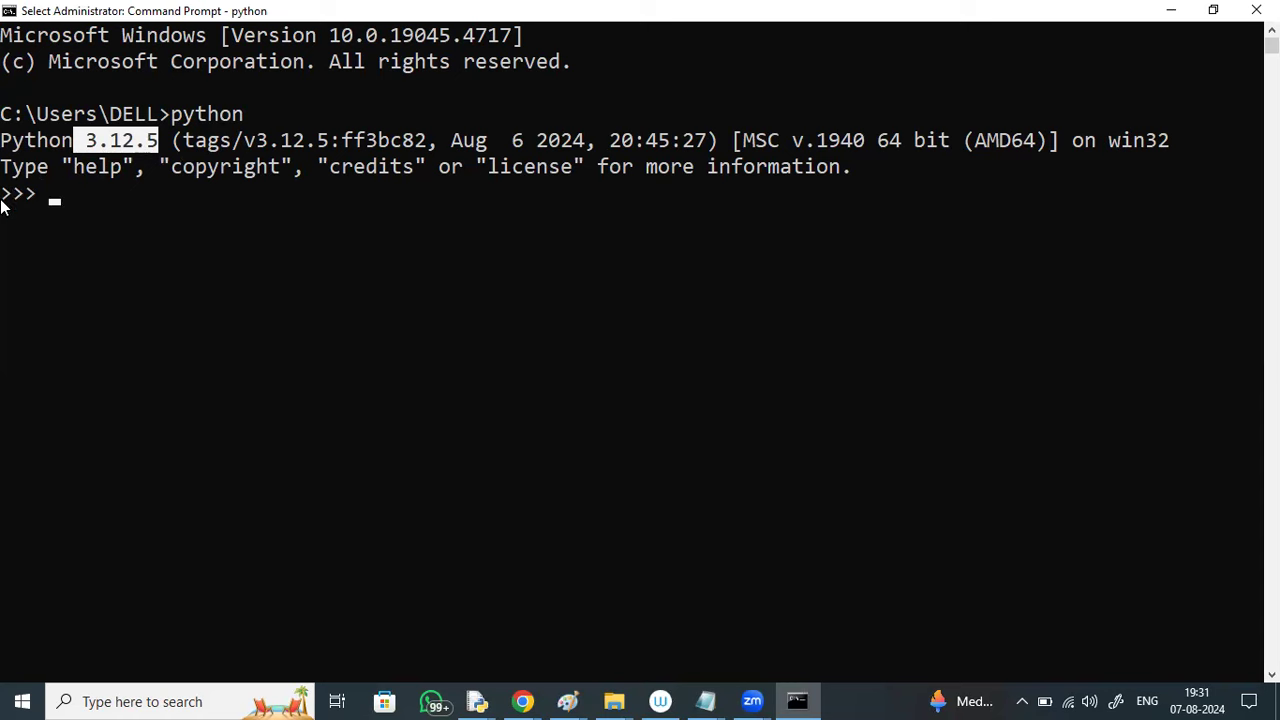
pyautogui.moveTo(3, 200); pyautogui.dragTo(25, 203)
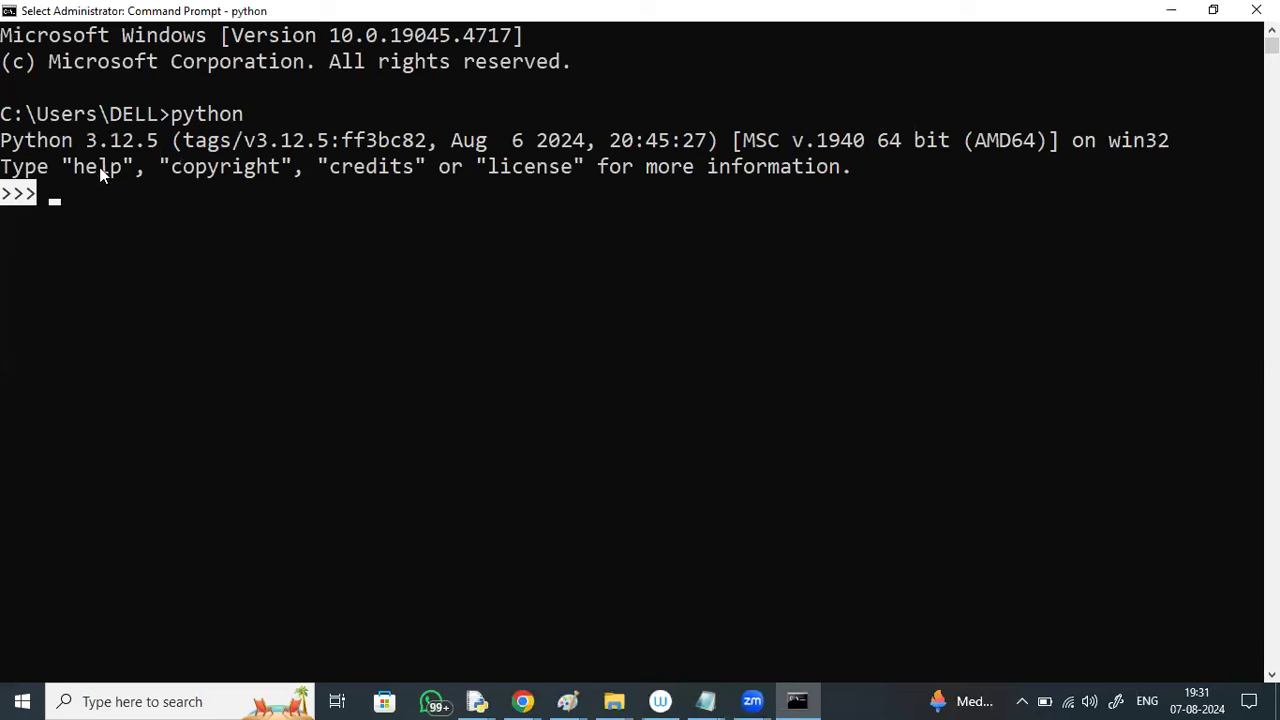
pyautogui.moveTo(86, 145); pyautogui.dragTo(158, 146)
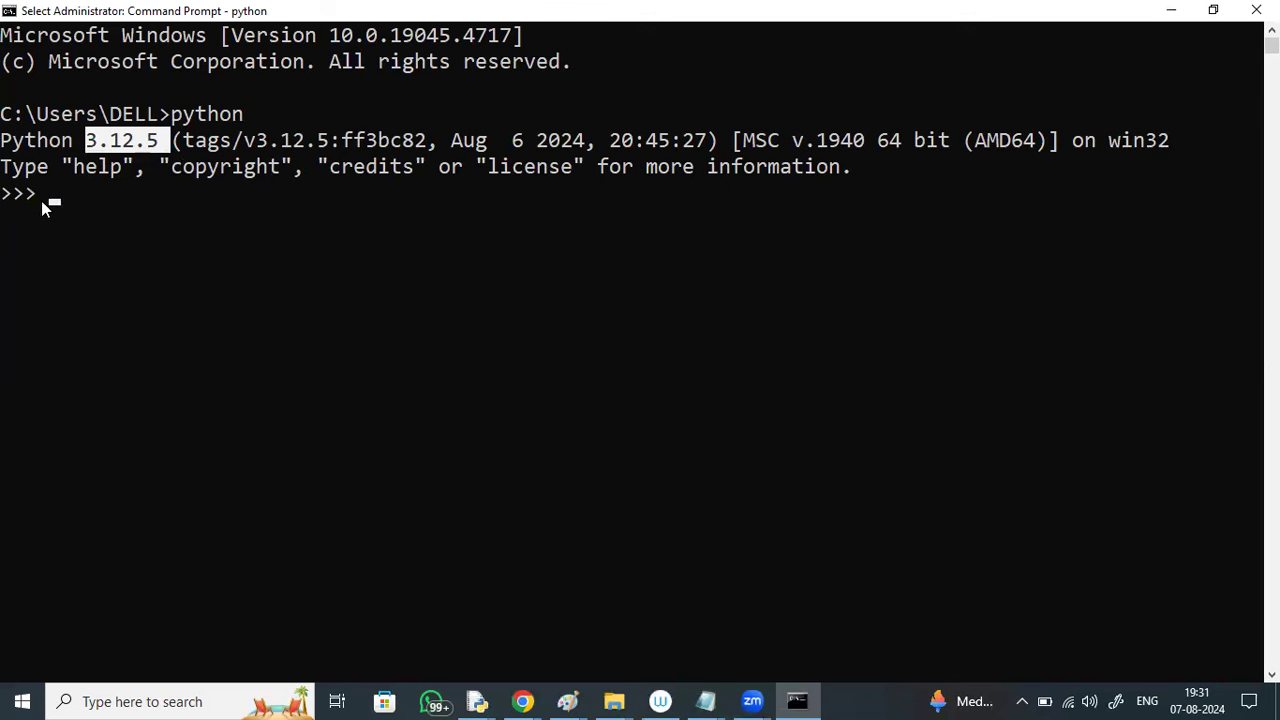
pyautogui.press('Escape')
# Evaluate 4+5 in the Python interpreter and assign x=10 and y=5.
pyautogui.write('4+')
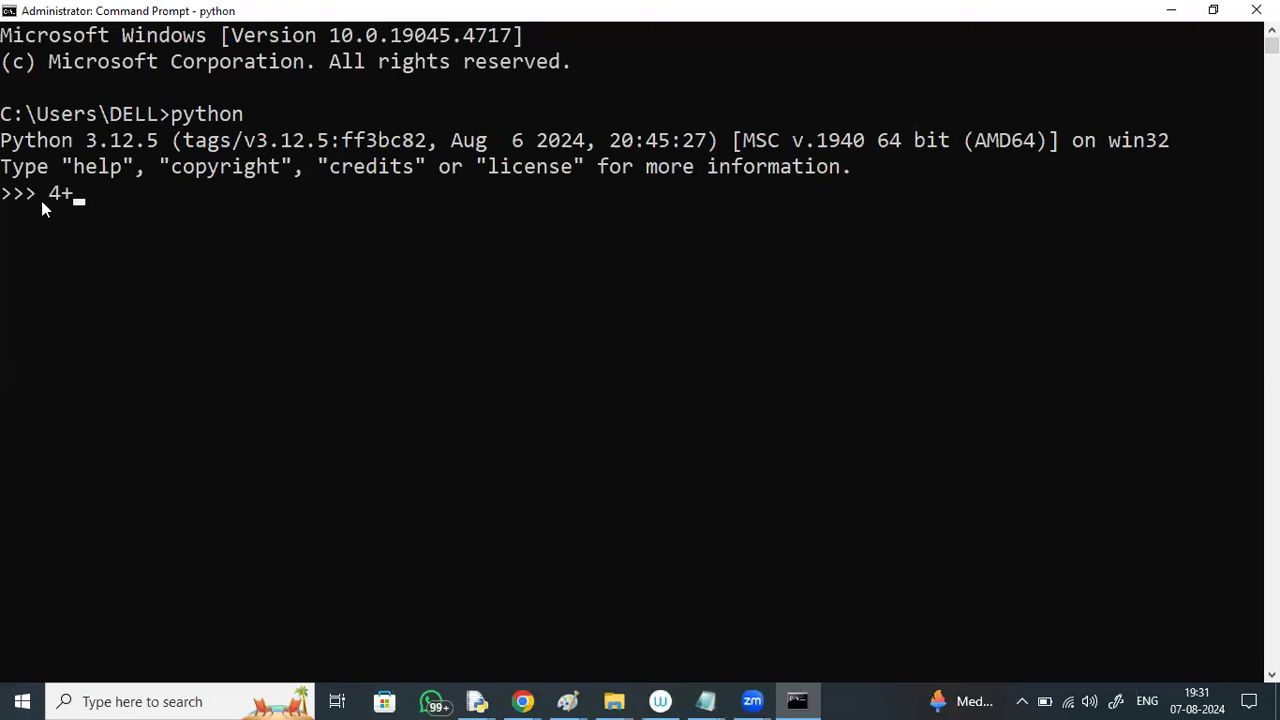
pyautogui.write('5')
pyautogui.press('Return')
pyautogui.write('x=10')
pyautogui.press('Return')
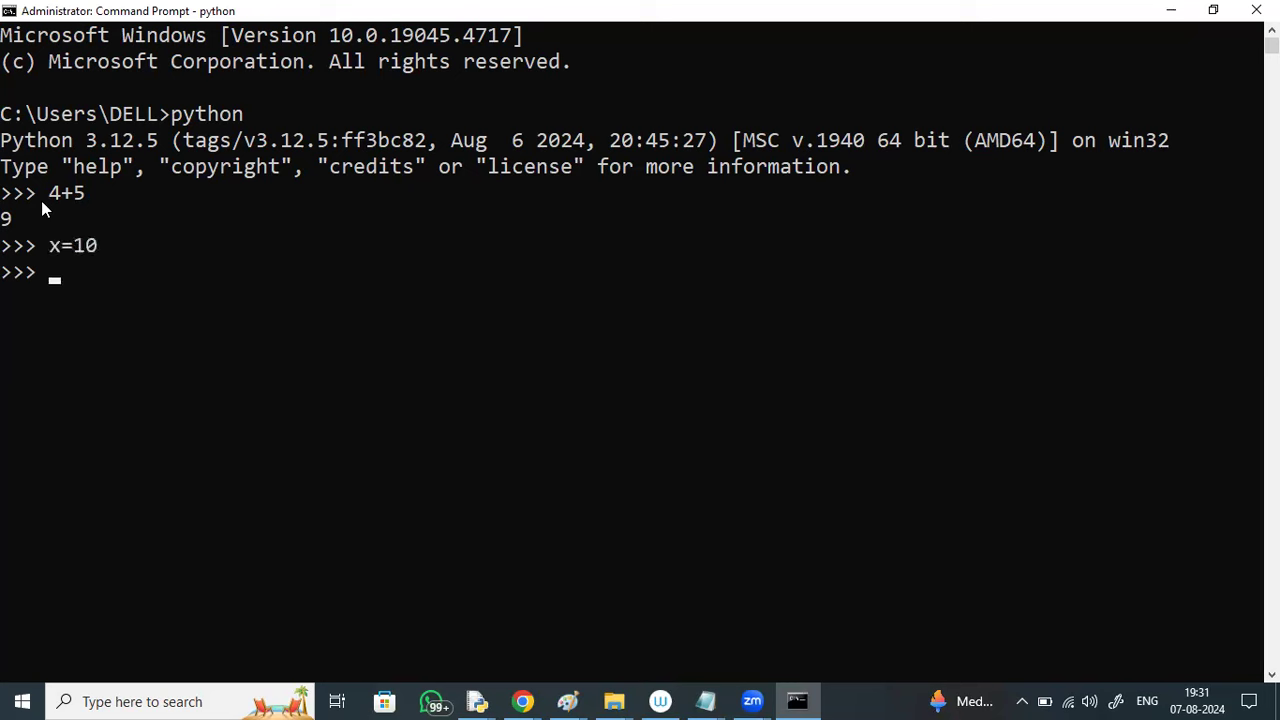
pyautogui.write('y=5')
pyautogui.press('Return')
# Display x and y, and evaluate x+y, x-y and x*y in the interpreter.
pyautogui.write('x')
pyautogui.press('Return')
pyautogui.write('y')
pyautogui.press('Return')
pyautogui.write('x+y')
pyautogui.press('Return')
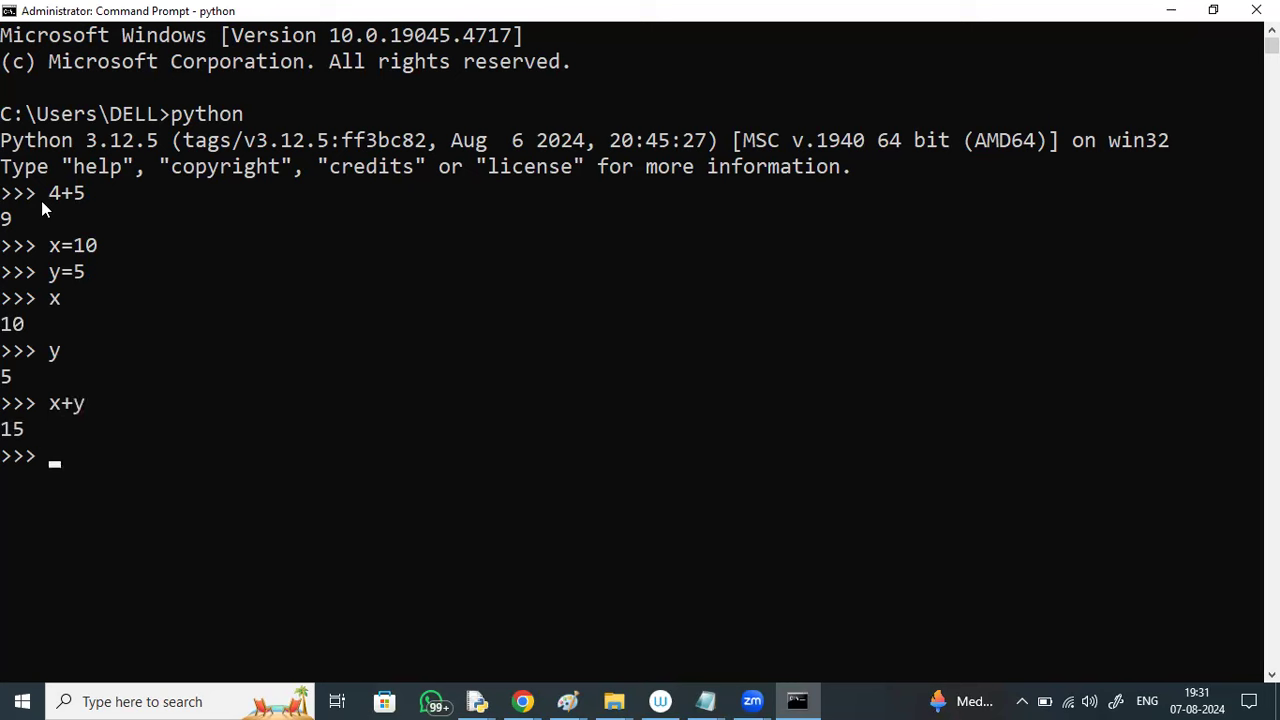
pyautogui.write('x=')
pyautogui.press('BackSpace')
pyautogui.write('-y')
pyautogui.press('Return')
pyautogui.write('x*y')
pyautogui.press('Return')
# Reassign x to a quoted first name and y to a quoted surname, and concatenate them with x+y.
pyautogui.write('x=')
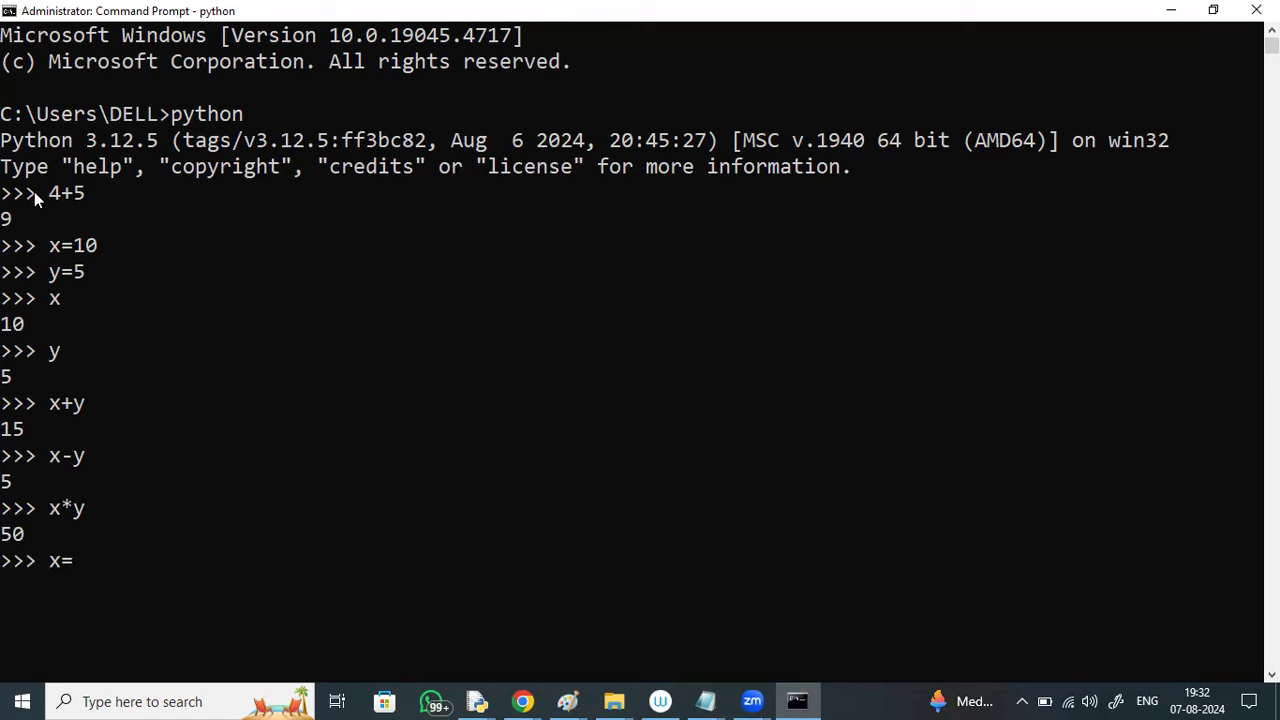
pyautogui.write('"A')
pyautogui.write('jay"')
pyautogui.press('Return')
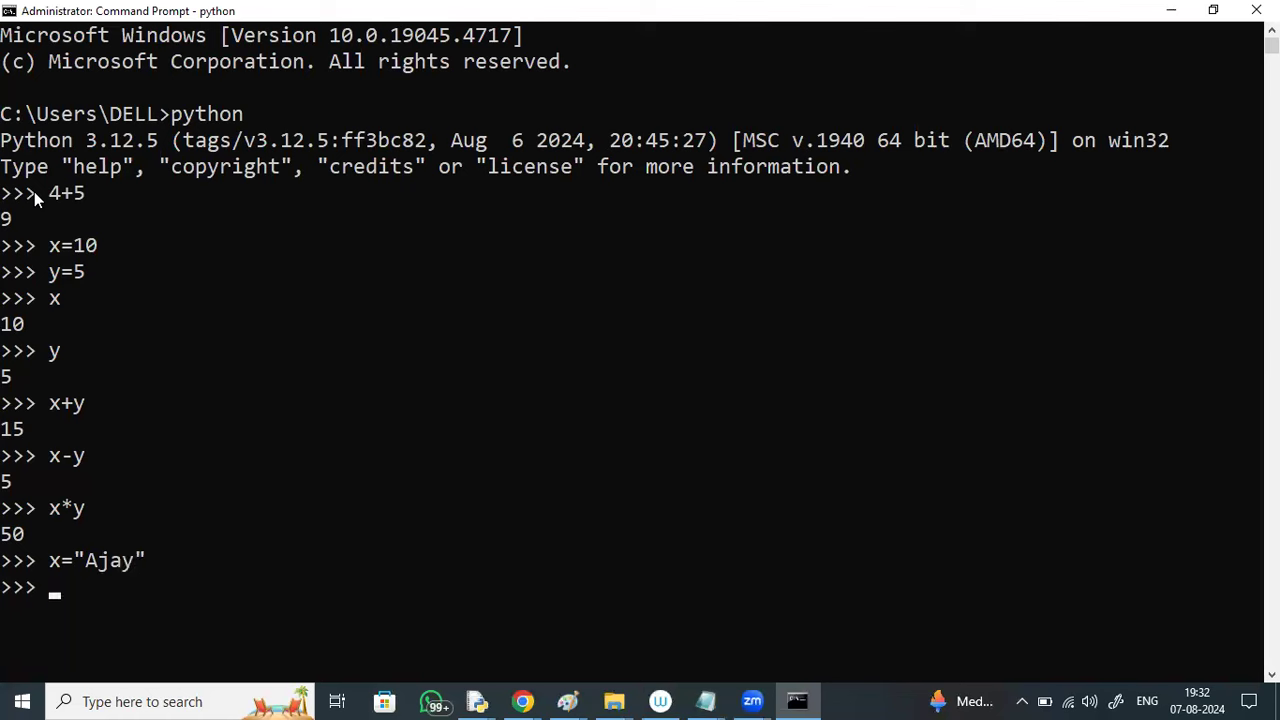
pyautogui.write('y="kumar"')
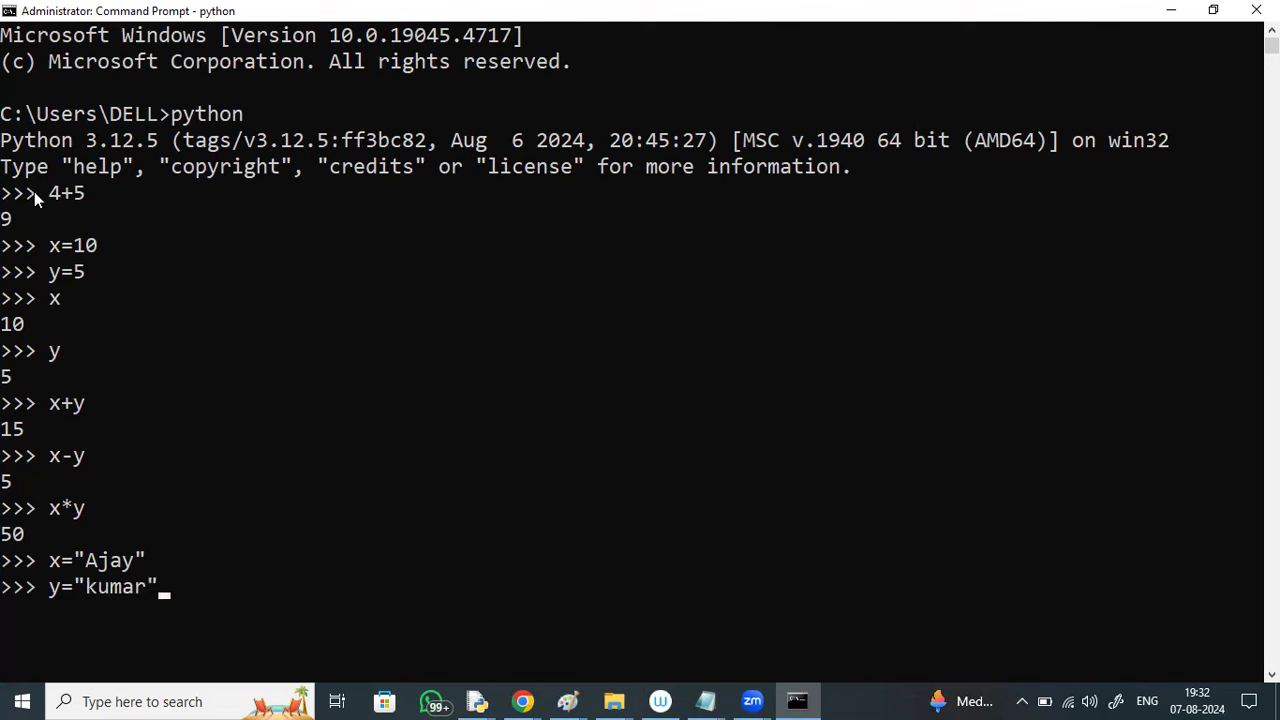
pyautogui.press('Return')
pyautogui.write('x+y')
pyautogui.press('Return')
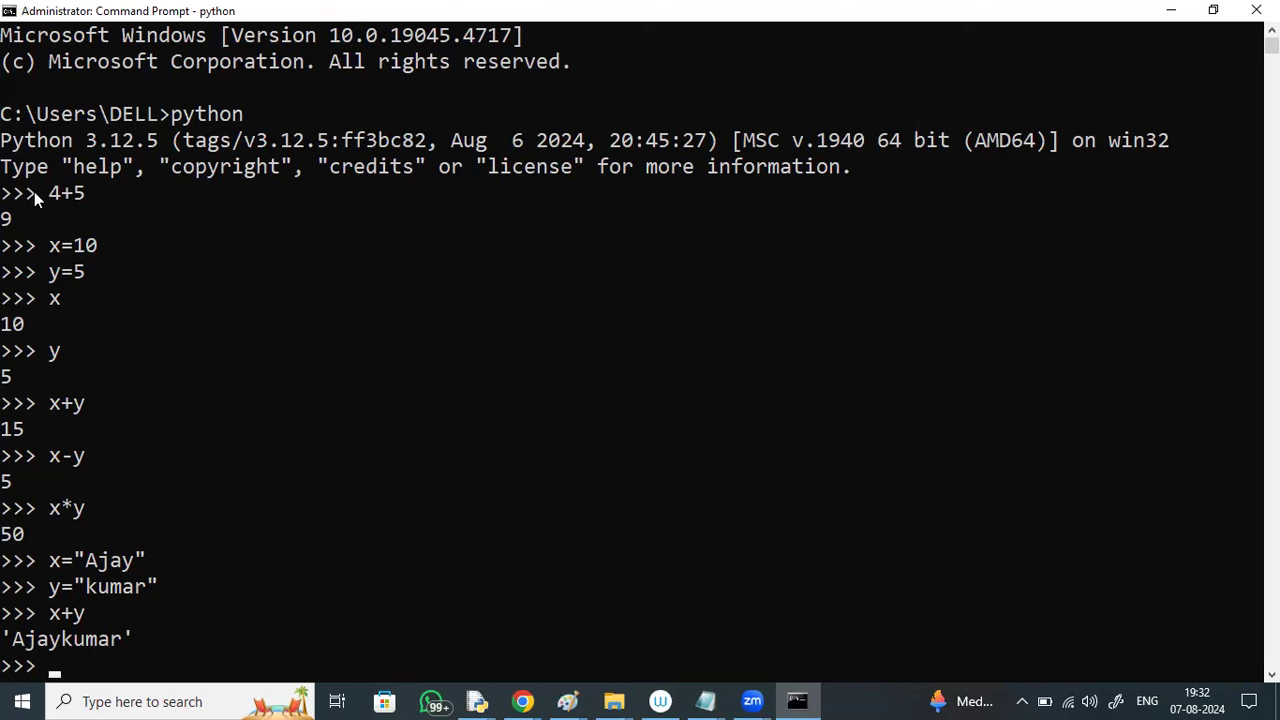
# Exit the interpreter with quit() and switch to the untitled IDLE notes with the Python Installation heading.
pyautogui.write('quit()')
pyautogui.press('Return')
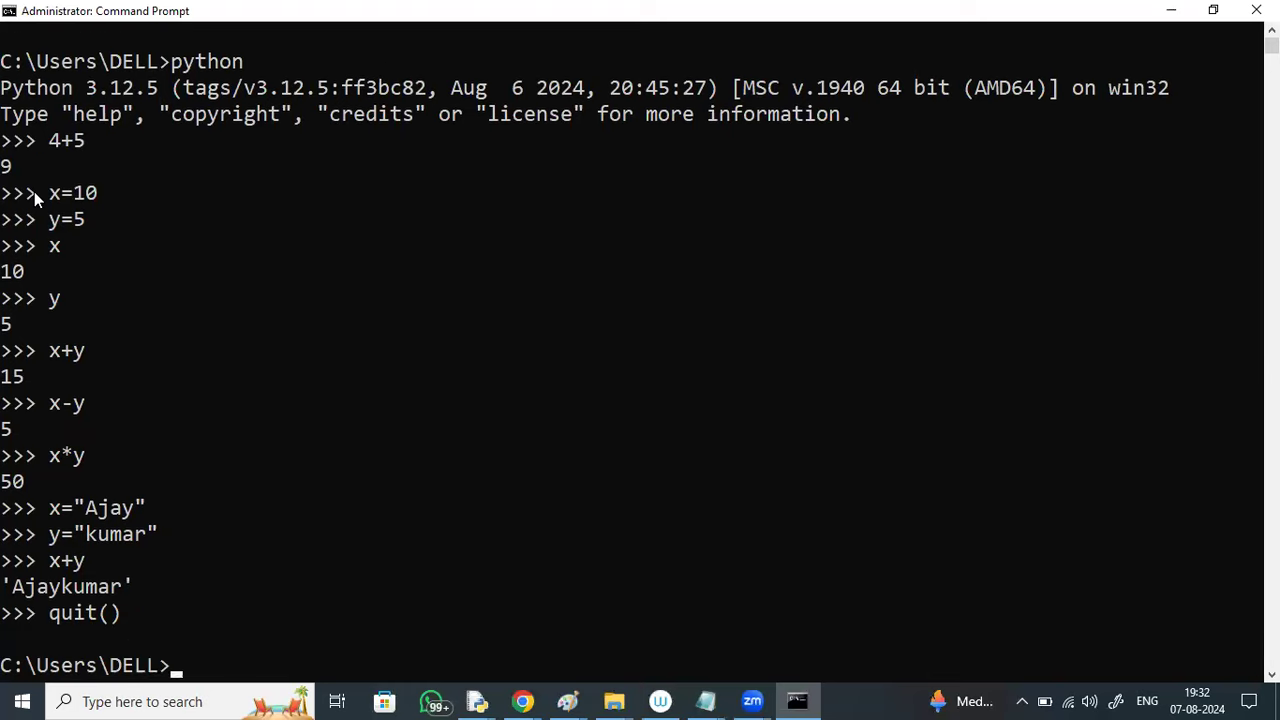
pyautogui.click(1171, 10)
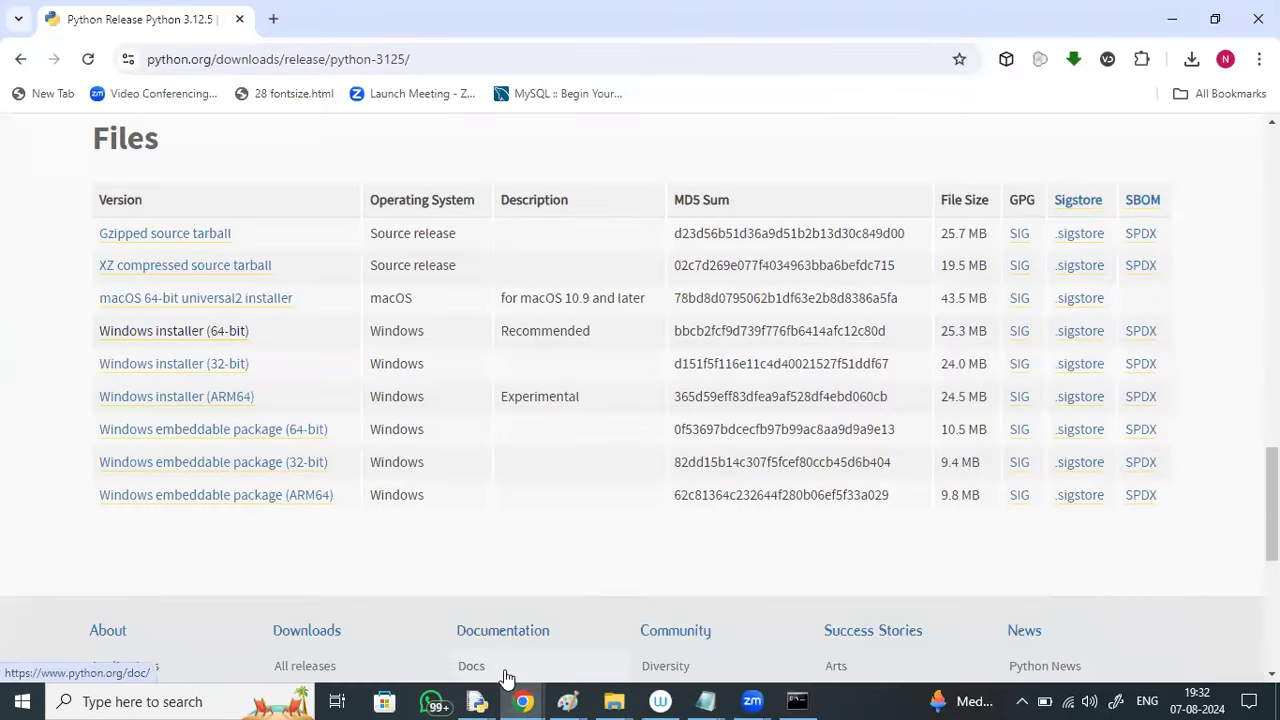
pyautogui.moveTo(475, 700)
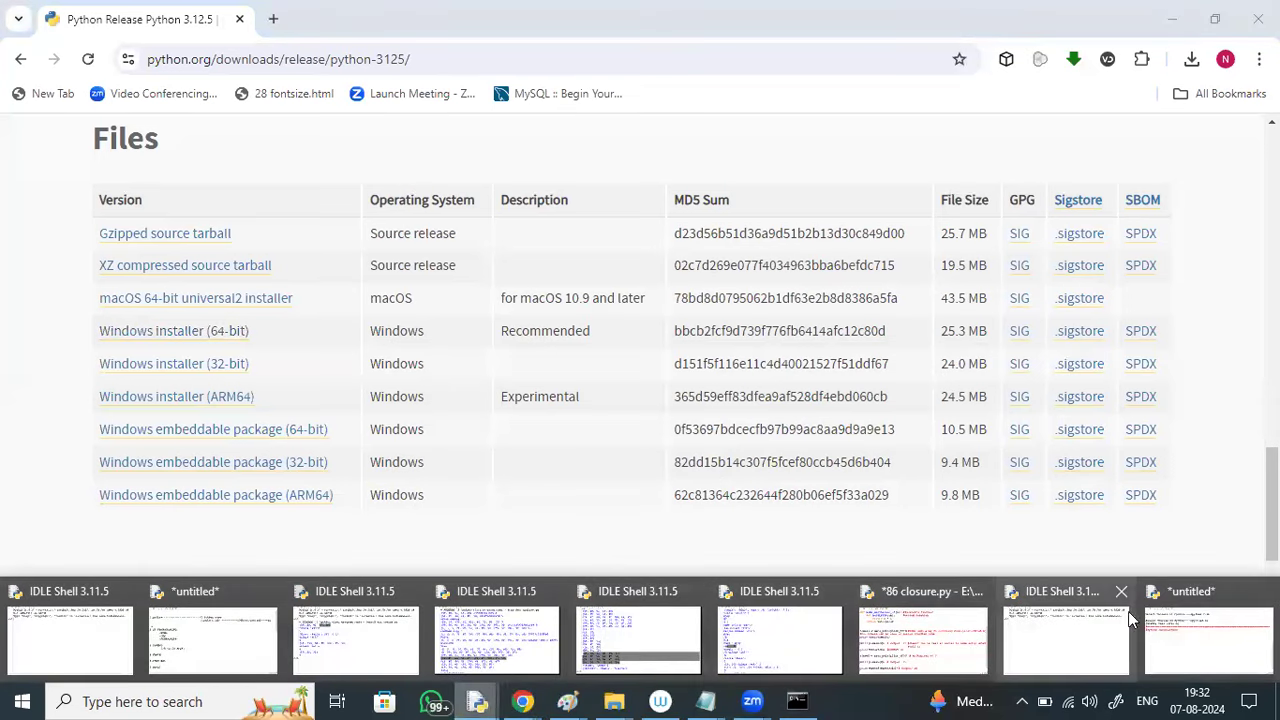
pyautogui.click(1164, 647)
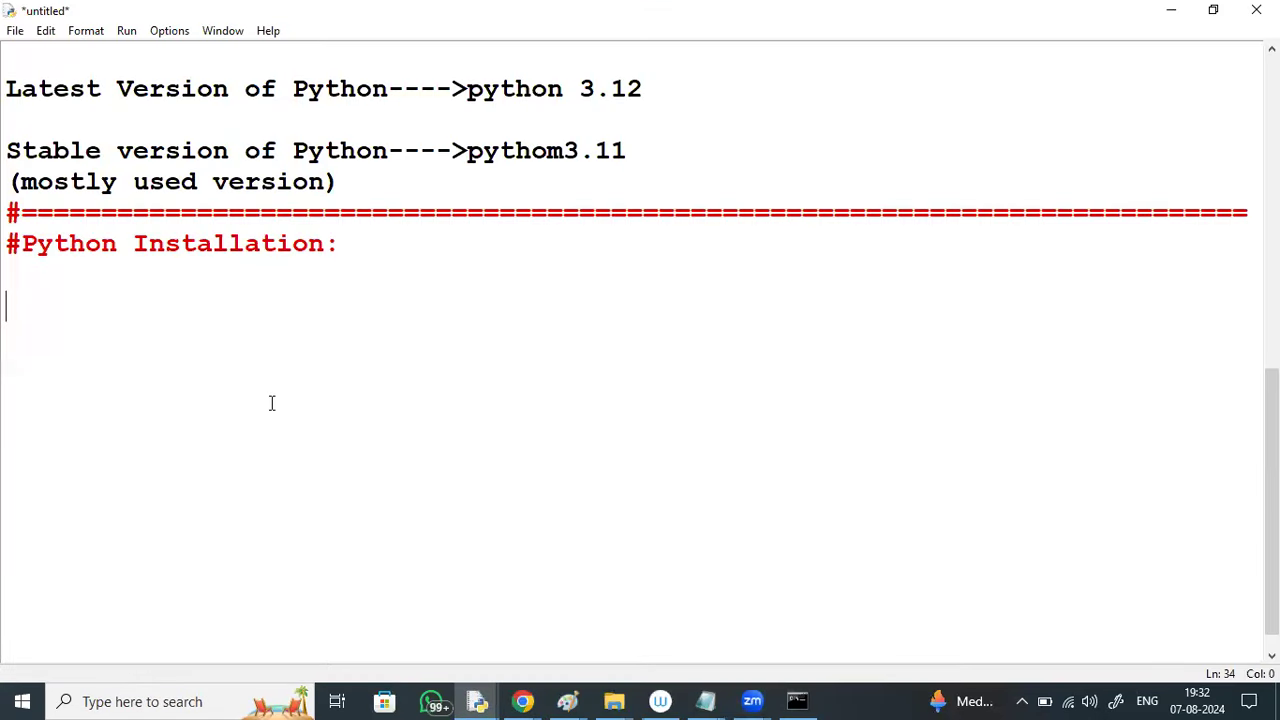
# Add the line "sudo apt-get install python3.12" below the Python Installation heading.
pyautogui.press('Return')
pyautogui.press('BackSpace')
pyautogui.write('sudo ap')
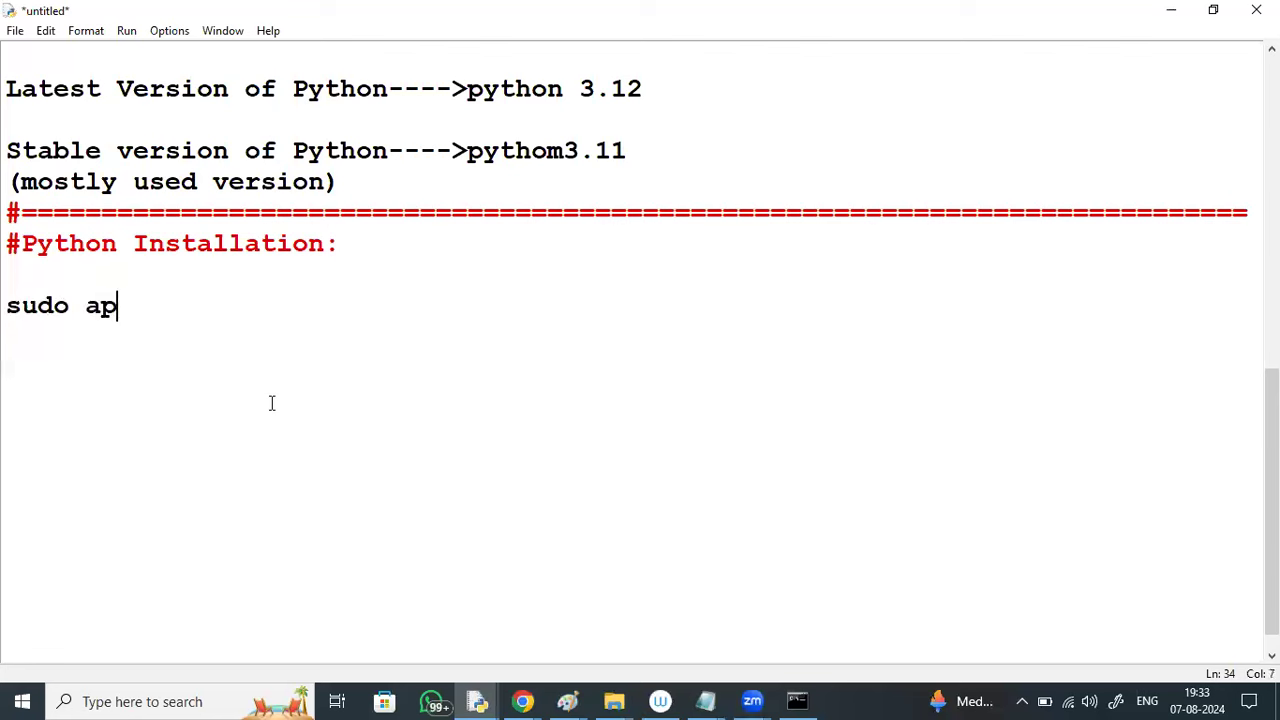
pyautogui.write('t-get')
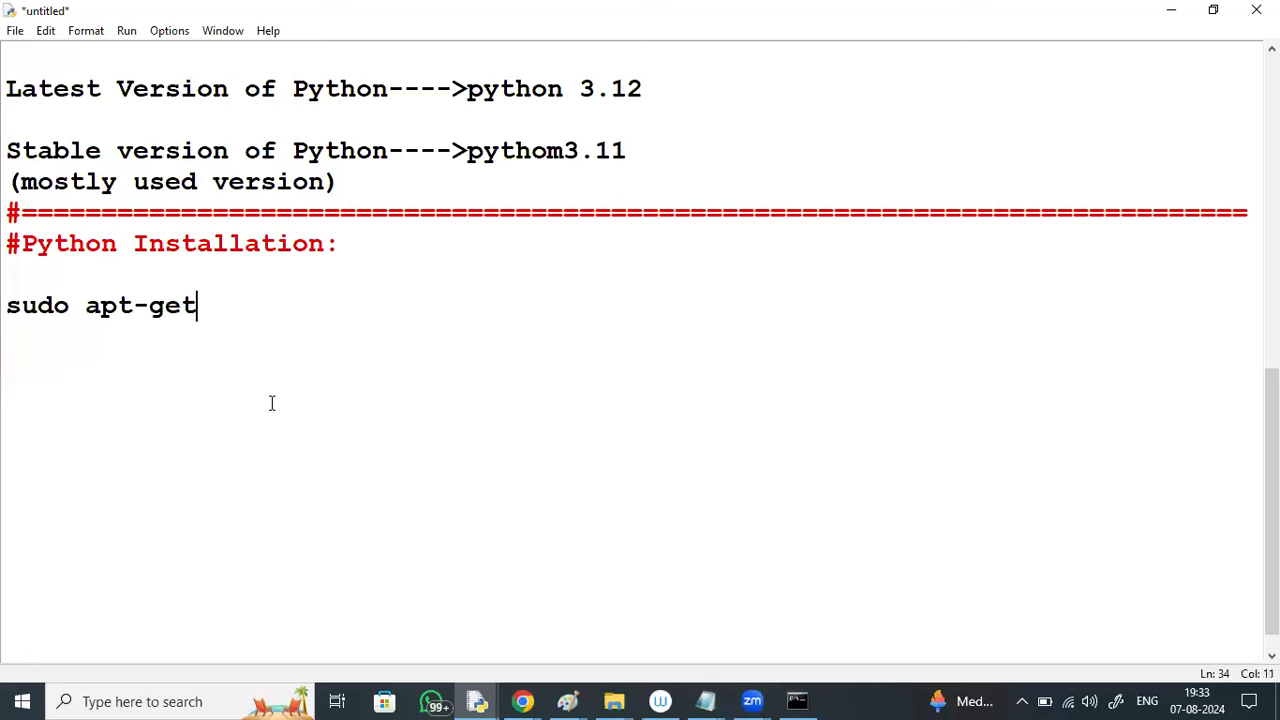
pyautogui.write(' instal')
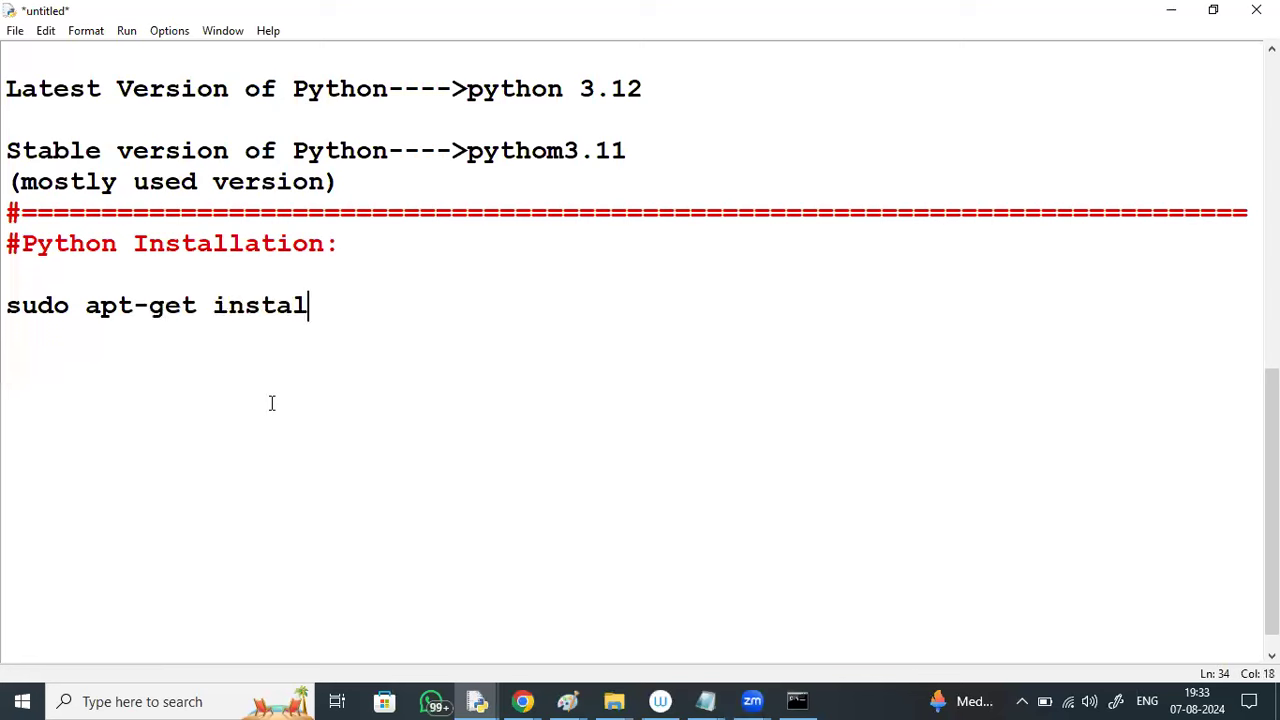
pyautogui.write('l pytho')
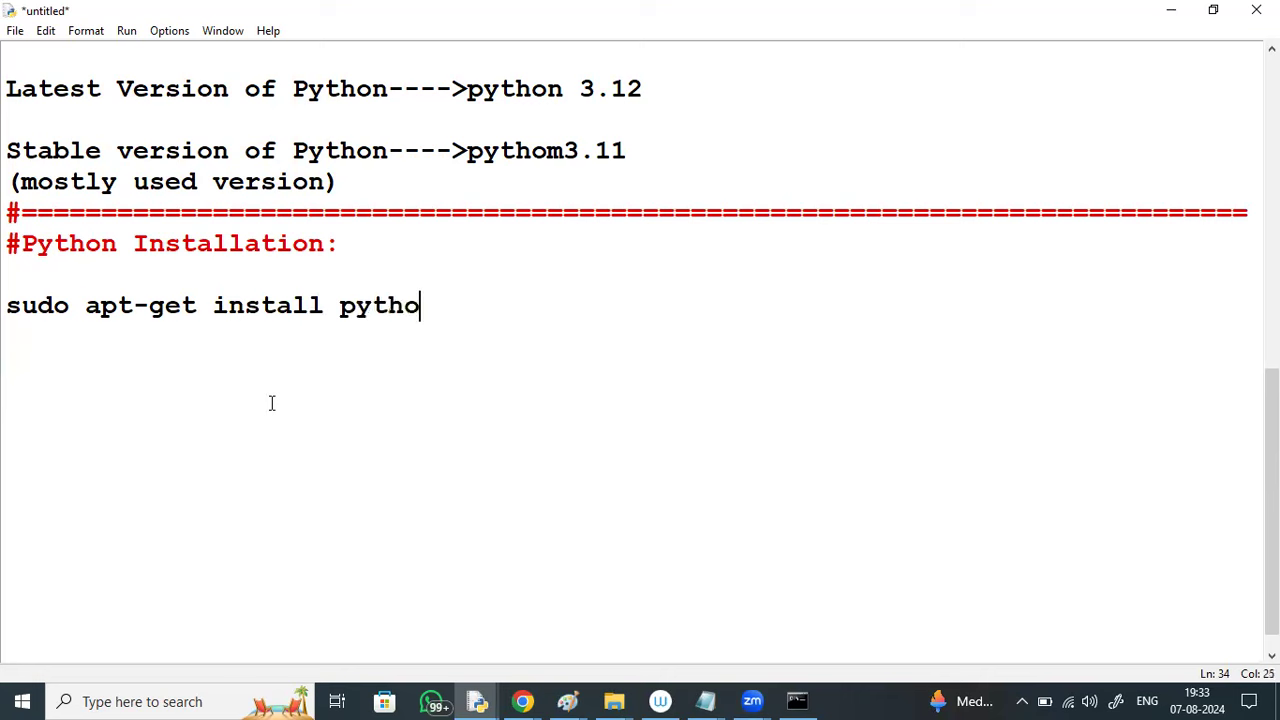
pyautogui.write('n3.12')
pyautogui.press('Return')
# Add a commented separator line of equals signs below the sudo apt-get install line, with the cursor on a new line beneath it.
pyautogui.press('Return')
pyautogui.press('BackSpace')
pyautogui.write('#')
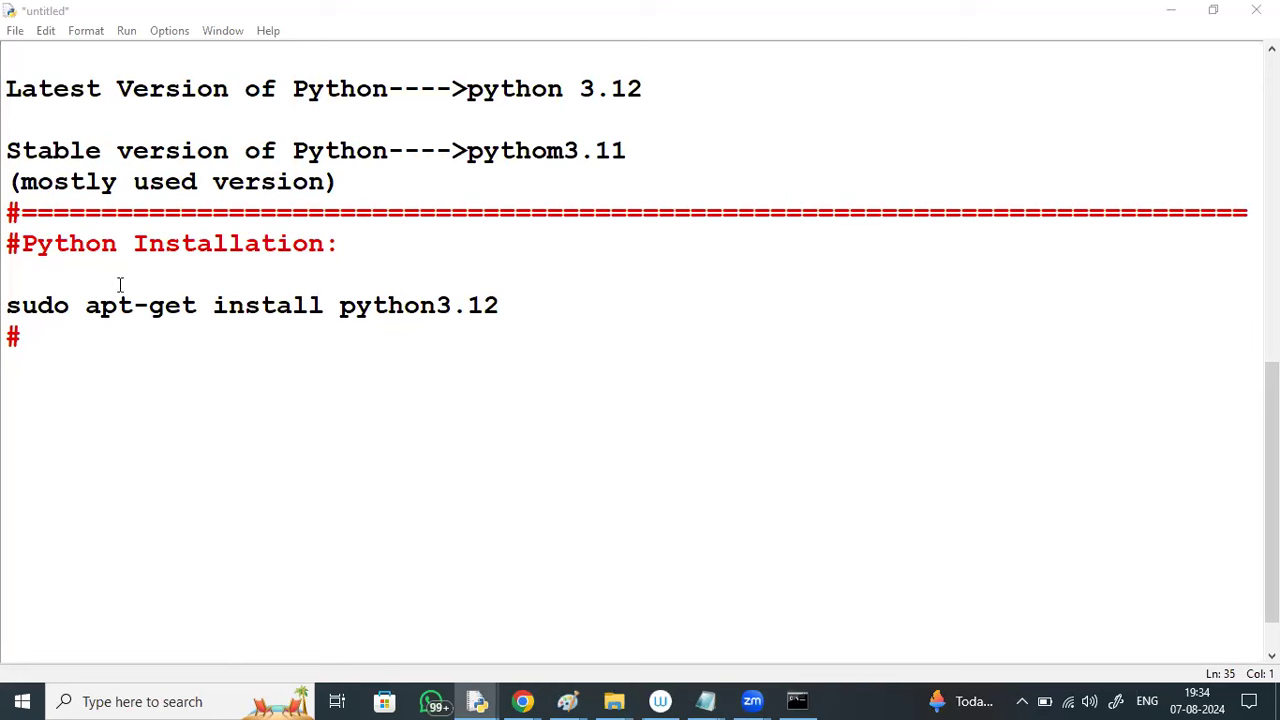
pyautogui.click(31, 335)
pyautogui.write('=')
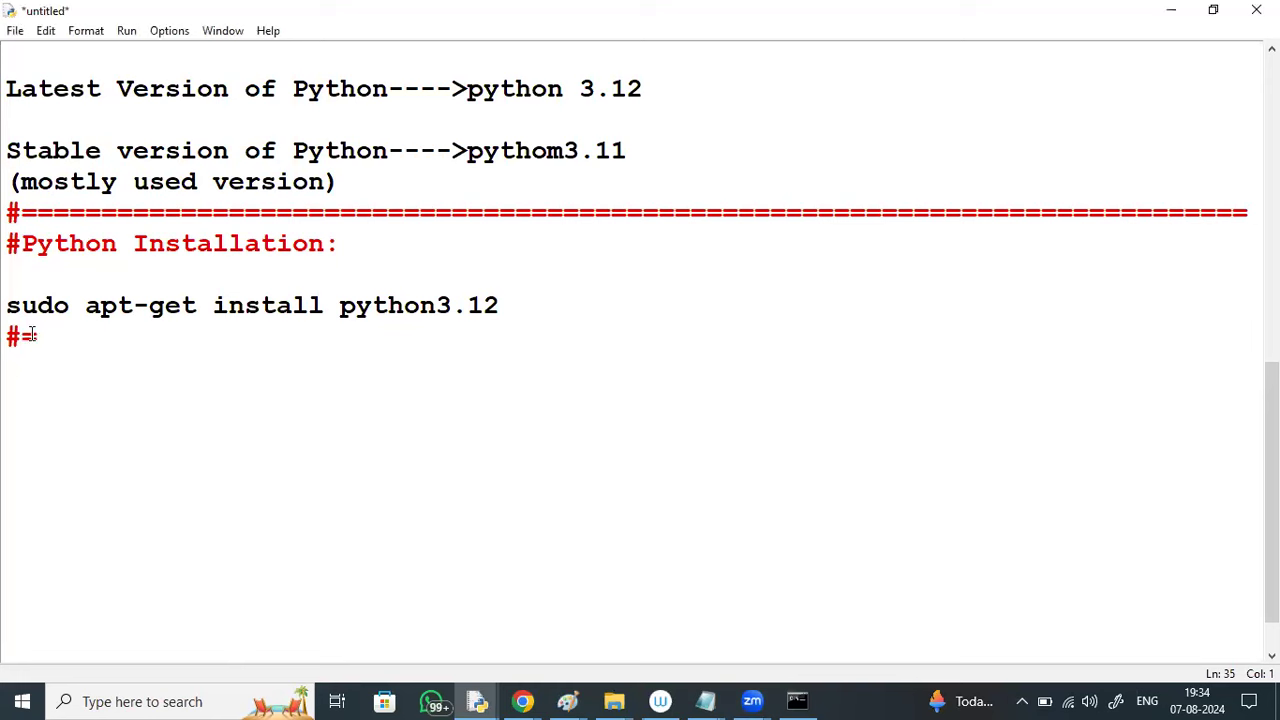
pyautogui.write('=========================================================================')
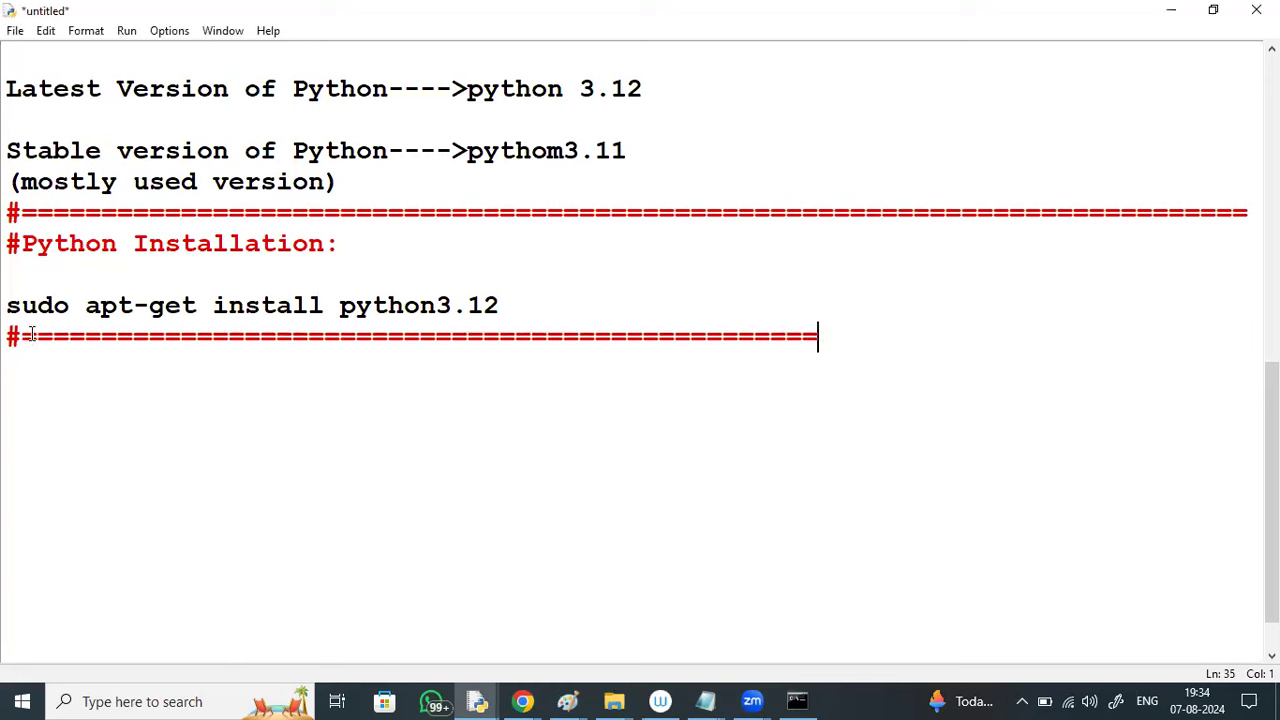
pyautogui.write('================')
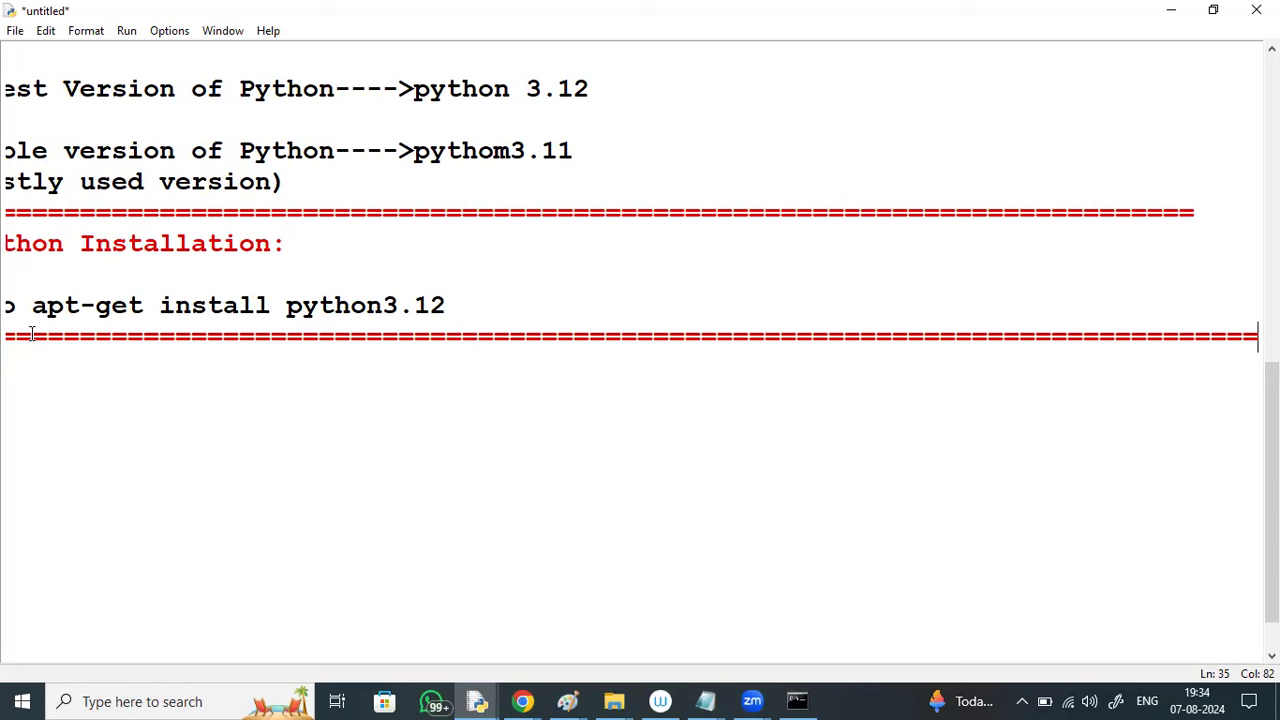
pyautogui.press('Left')
pyautogui.press('Left')
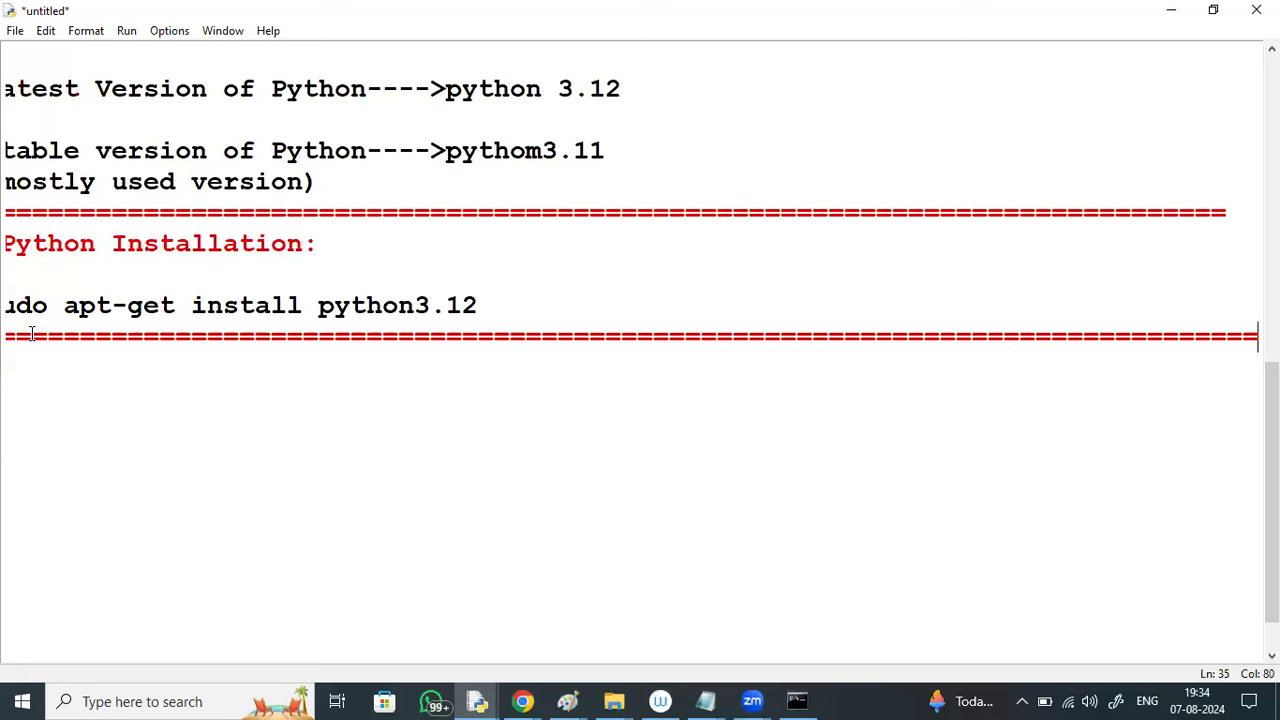
pyautogui.press('Left')
pyautogui.press('Down')
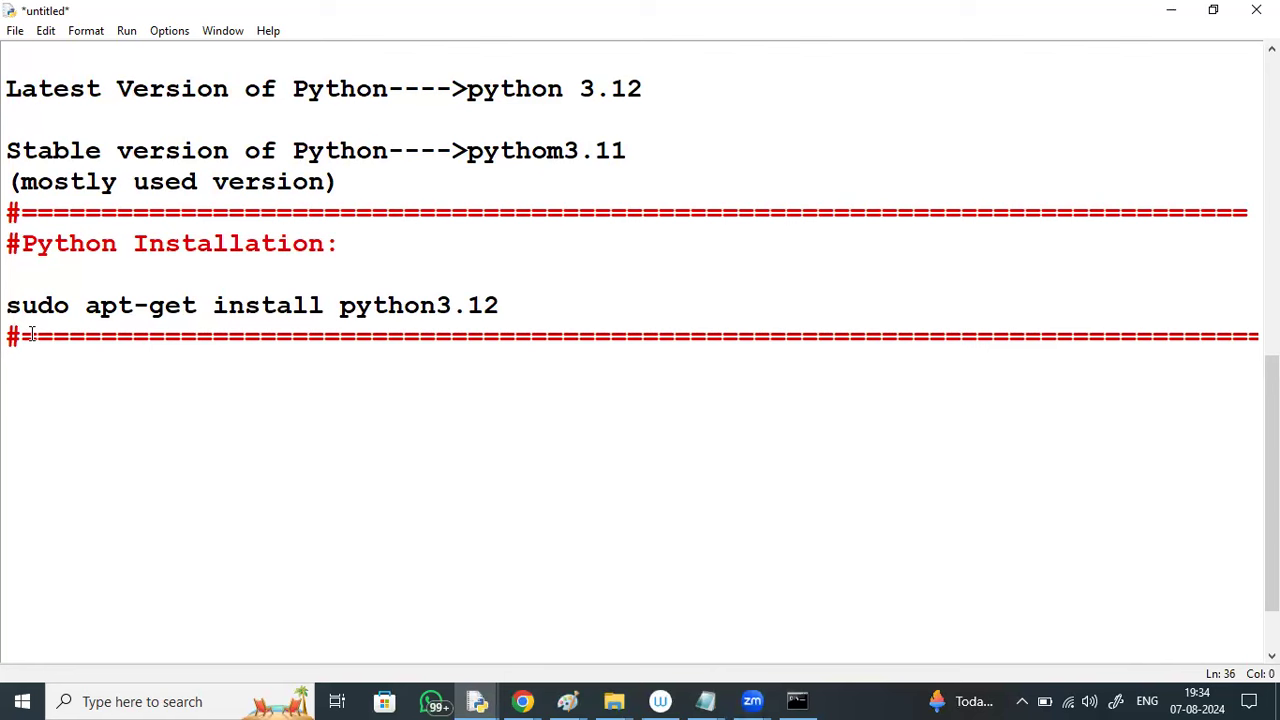
# Add the comment heading "#Python Execution modes: 2 modes of Execution" below the new separator, followed by a blank line.
pyautogui.write('$')
pyautogui.press('BackSpace')
pyautogui.write('#')
pyautogui.write('Pyth')
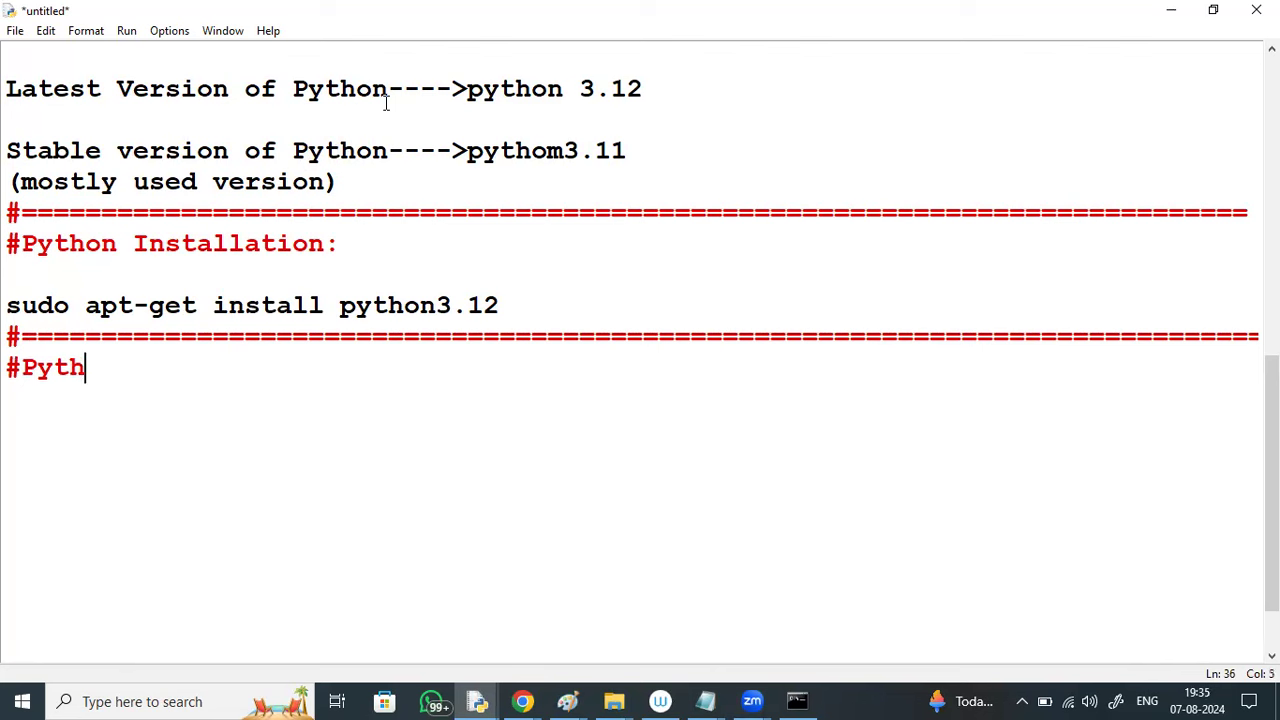
pyautogui.write('on Exe')
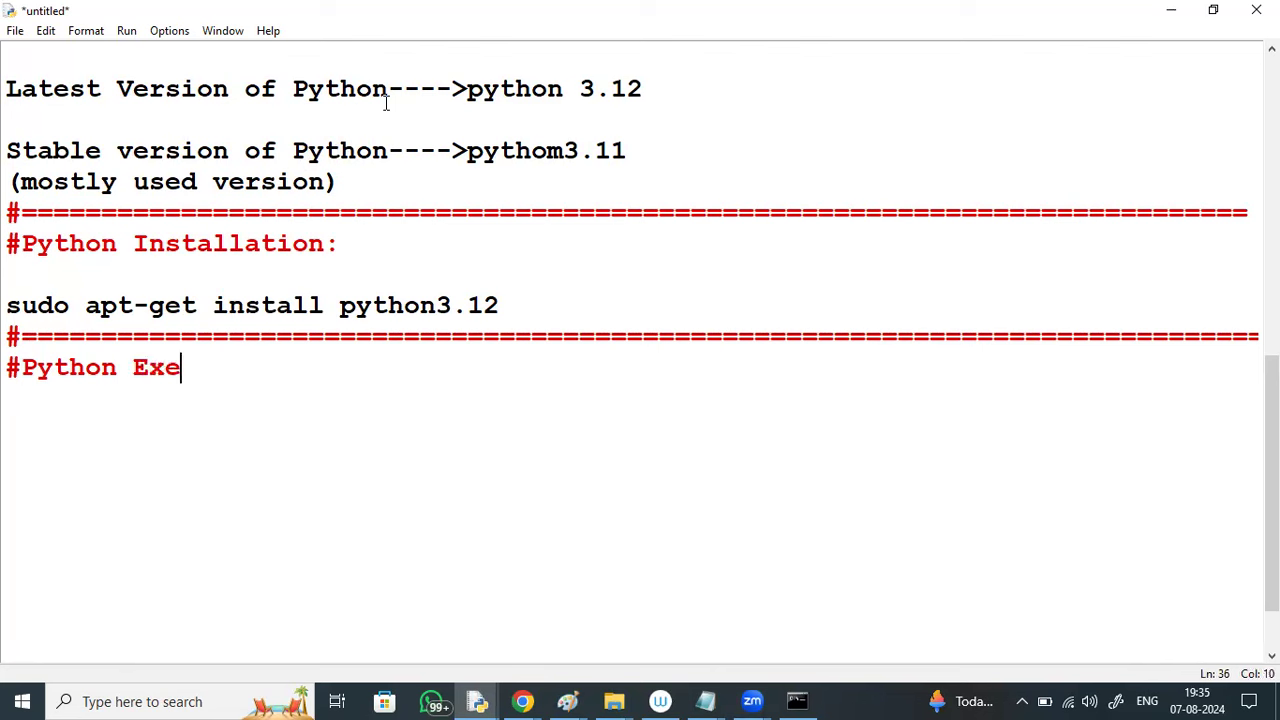
pyautogui.write('cution m')
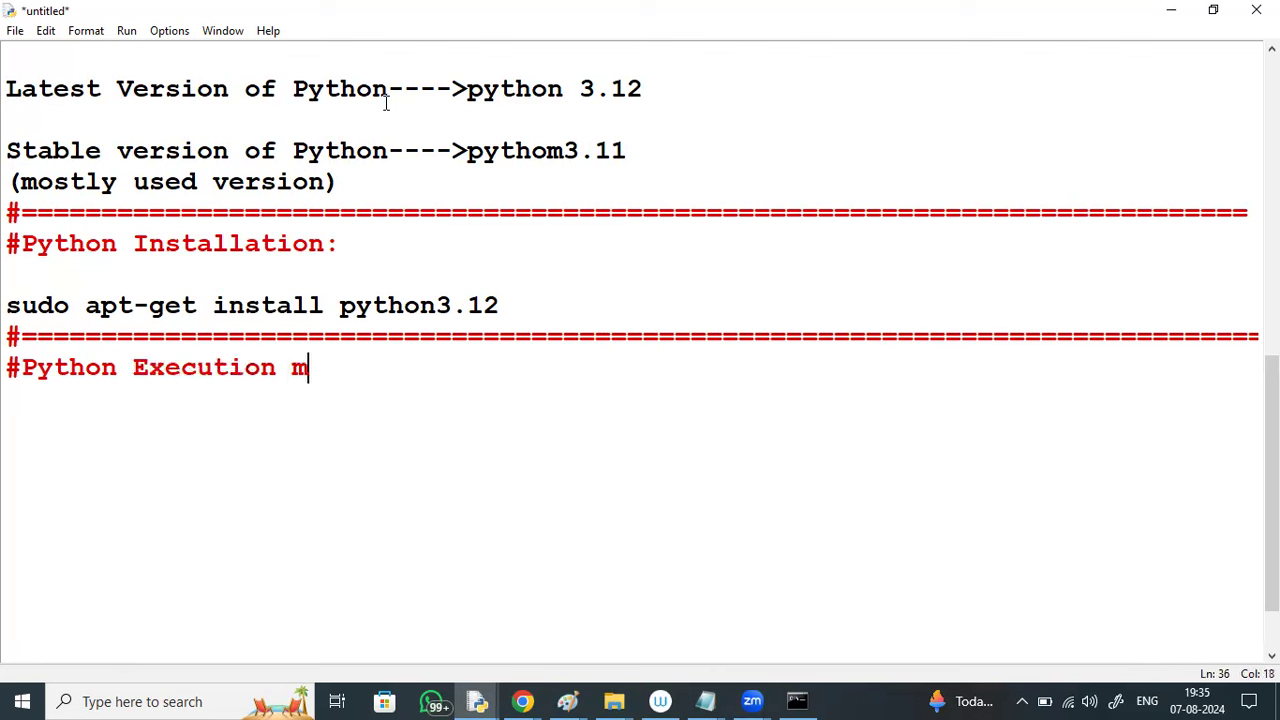
pyautogui.write('odes:')
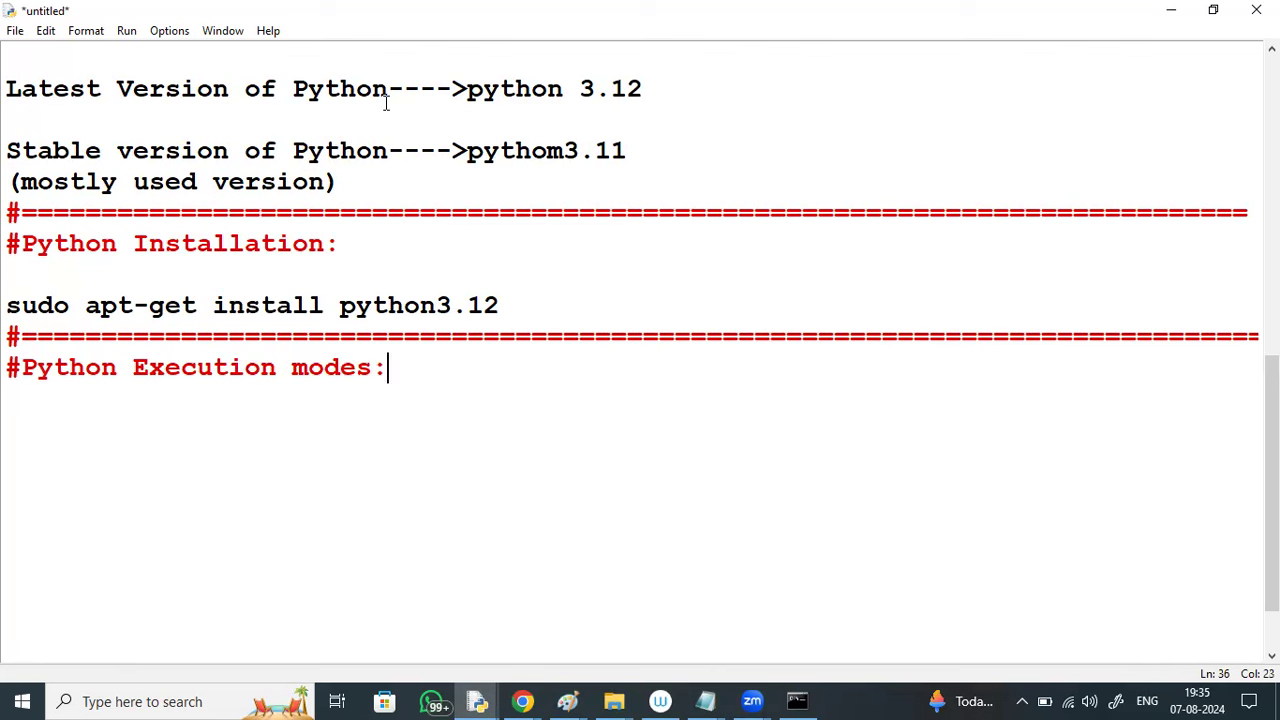
pyautogui.write(' 2 mod')
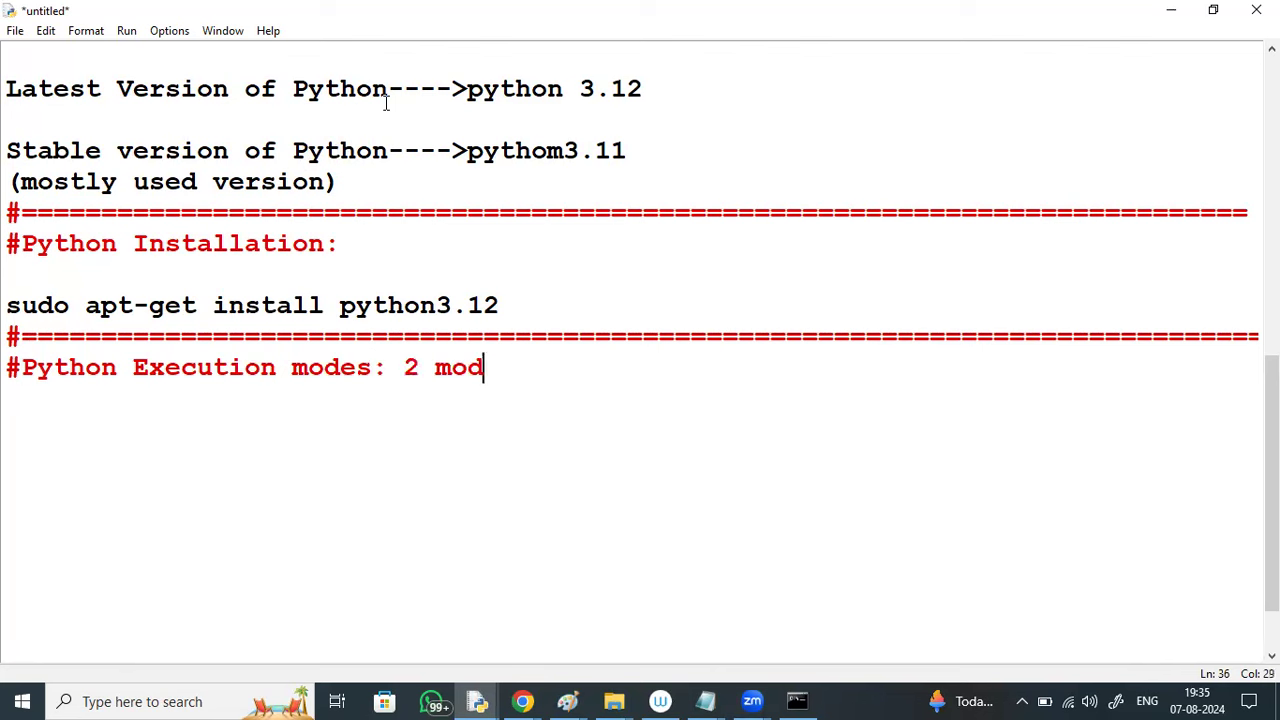
pyautogui.write('es of')
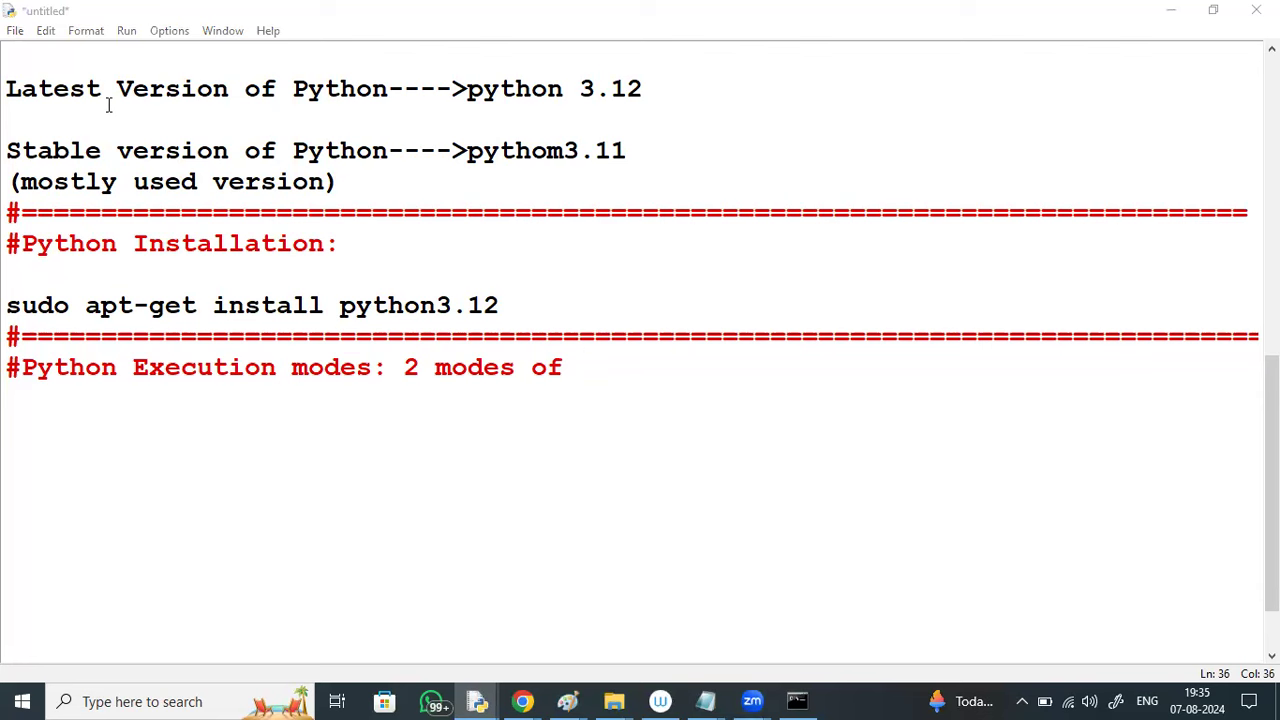
pyautogui.click(569, 369)
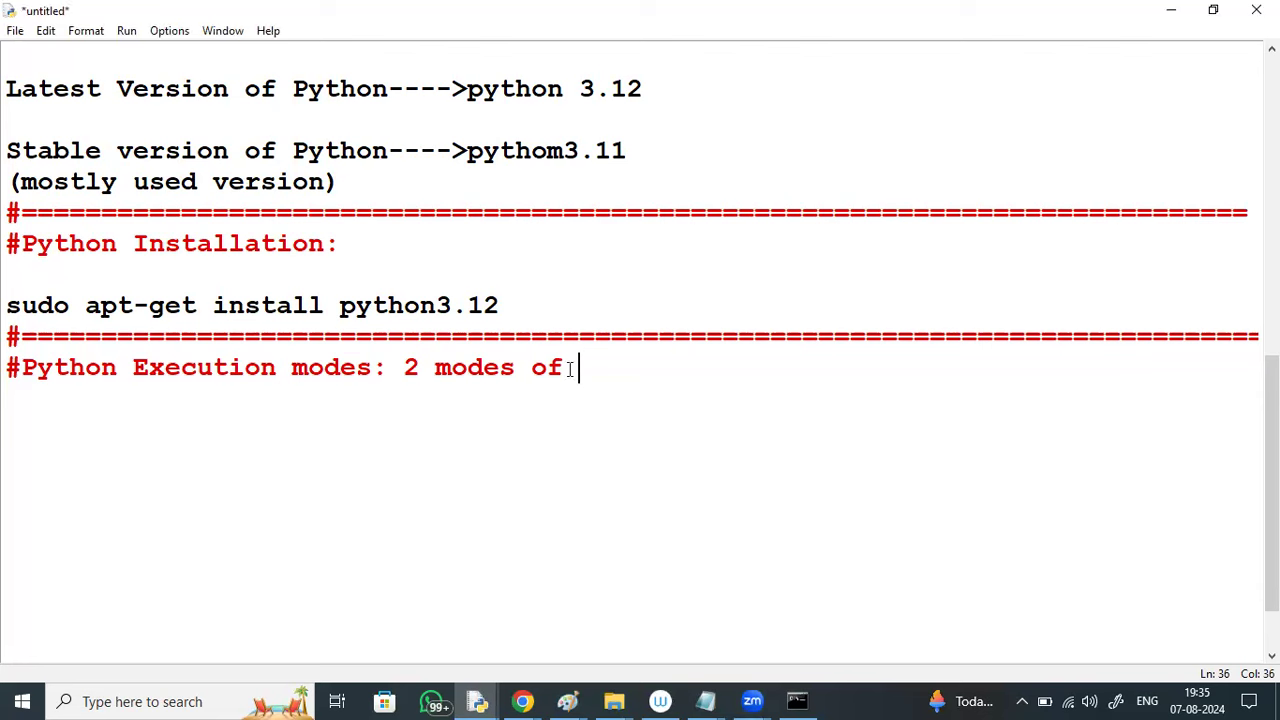
pyautogui.write('Execu')
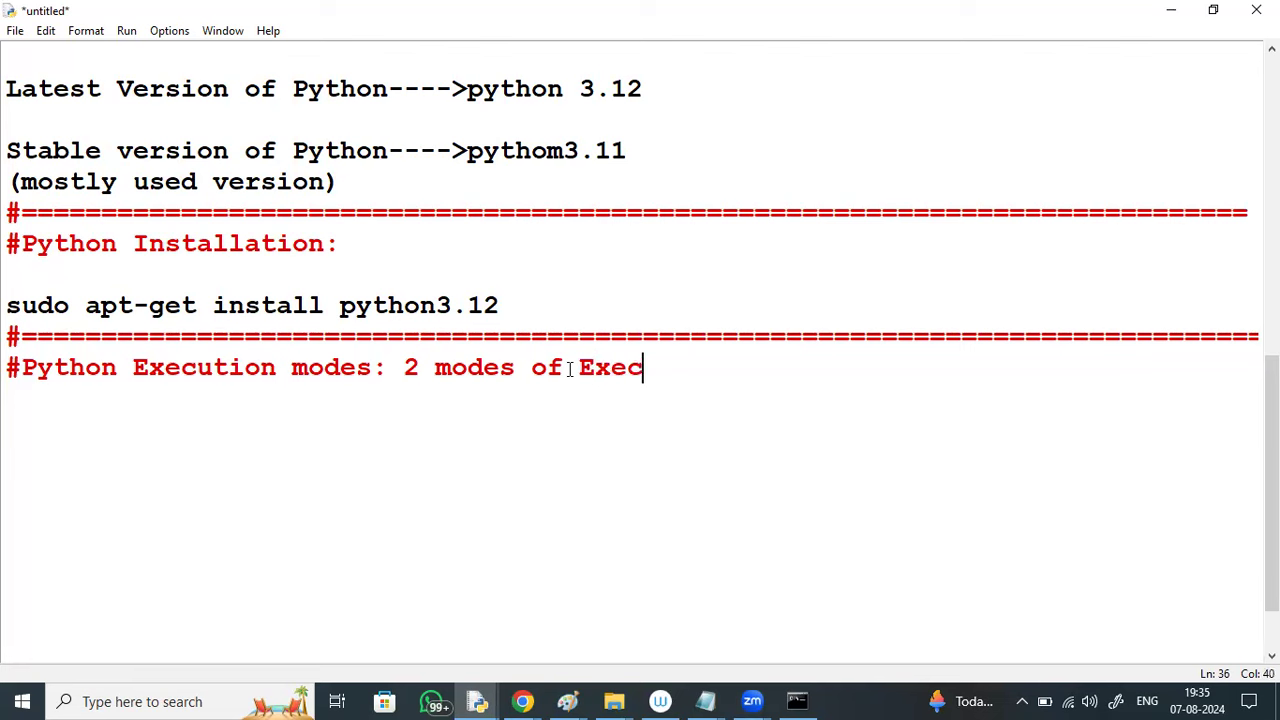
pyautogui.write('tio')
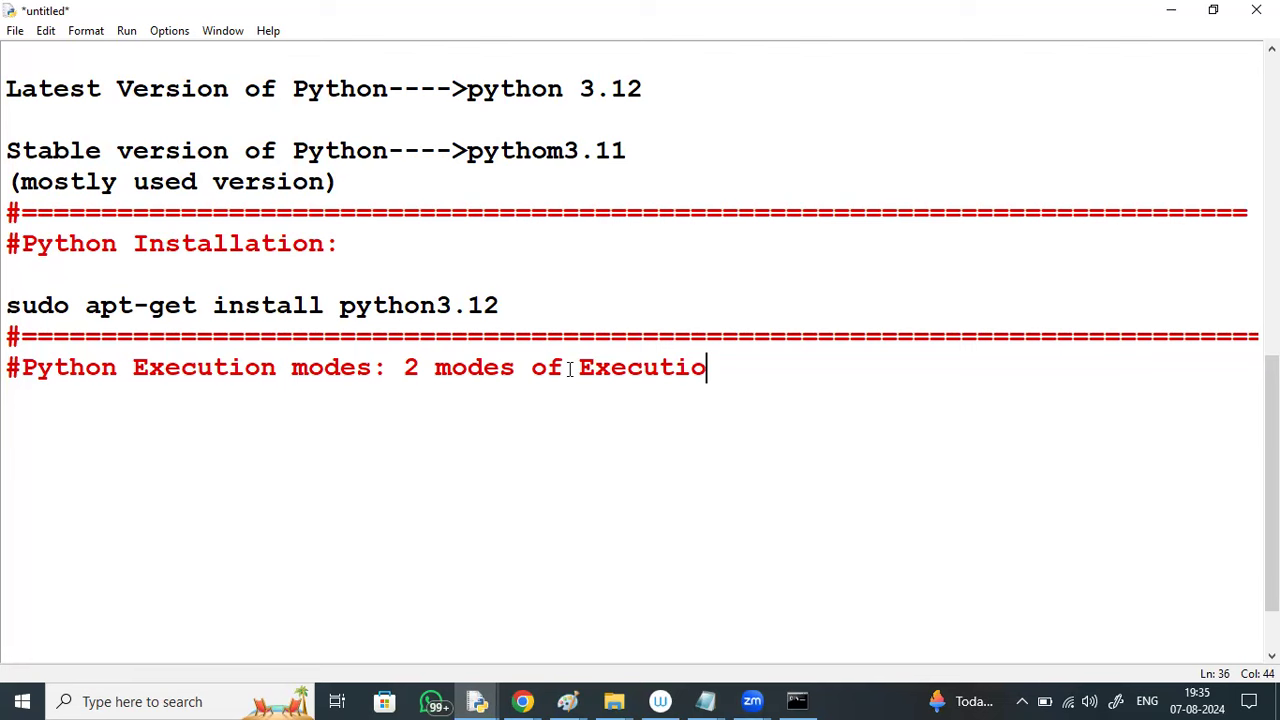
pyautogui.write('n')
pyautogui.press('Return')
pyautogui.press('Return')
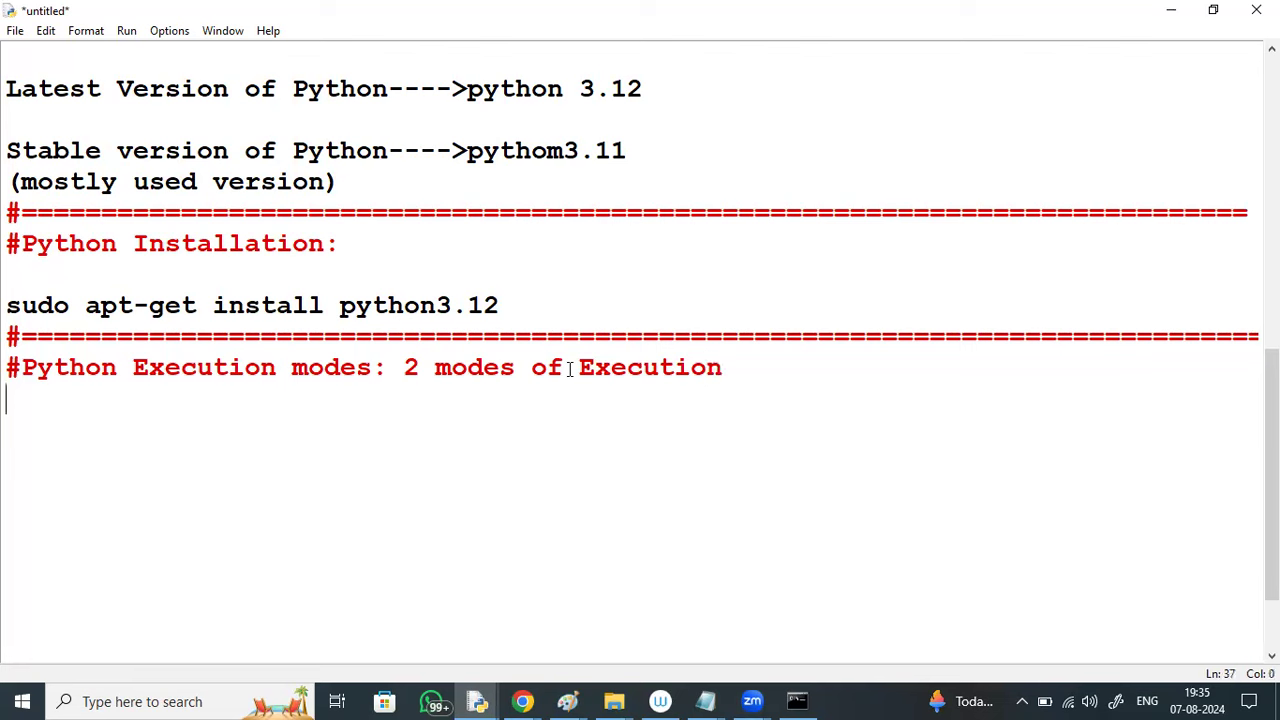
# Begin the first mode's entry with "1.Interactive mode : Here we directly type python".
pyautogui.write('1.Interactie mode :')
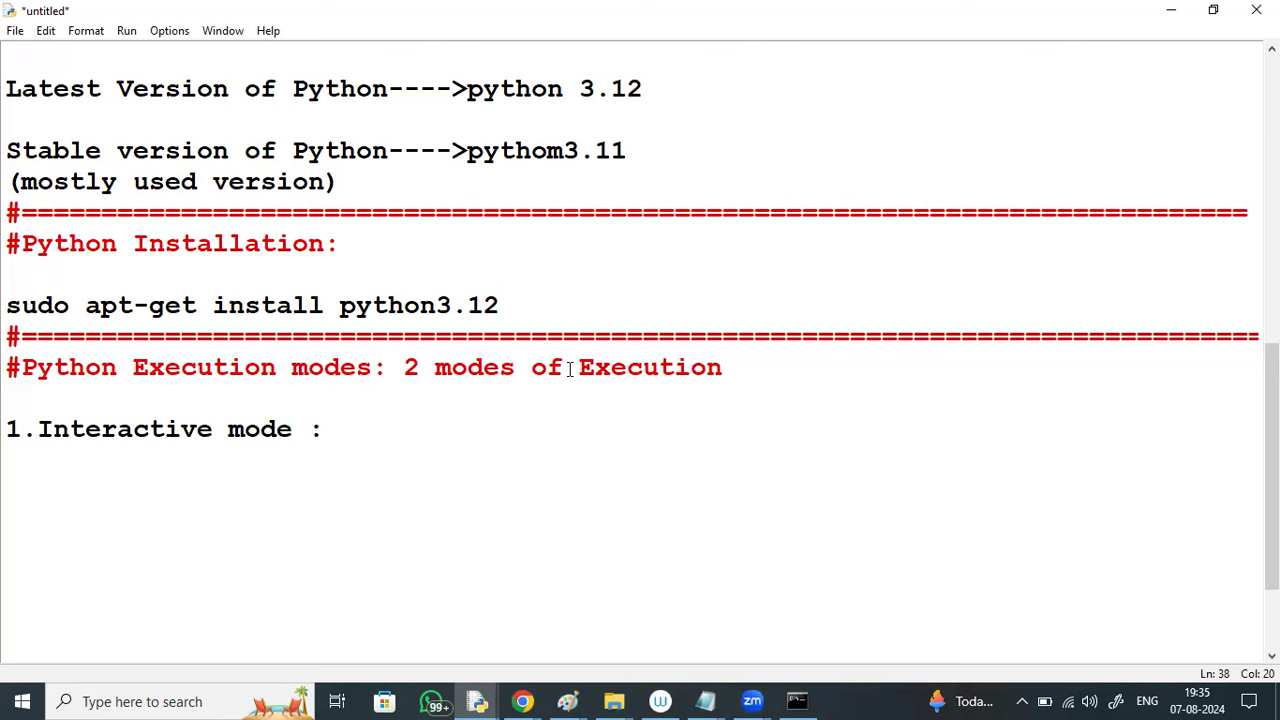
pyautogui.write('Here we ')
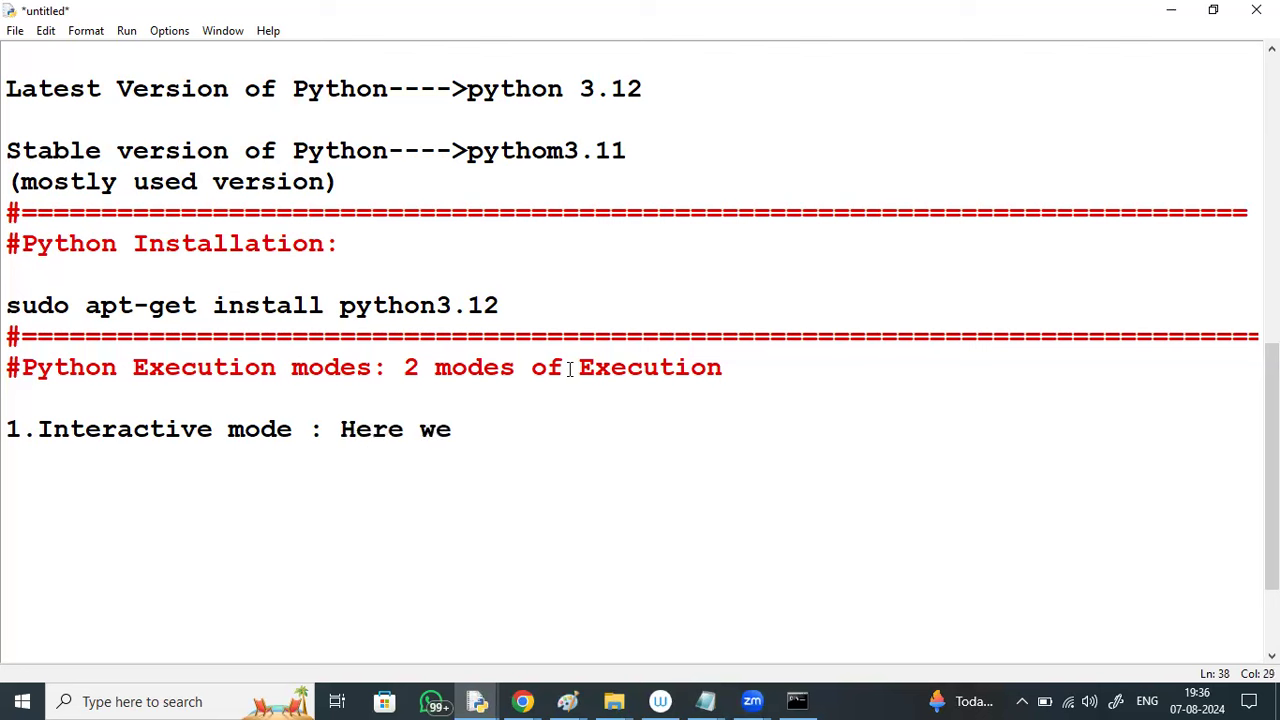
pyautogui.write('d')
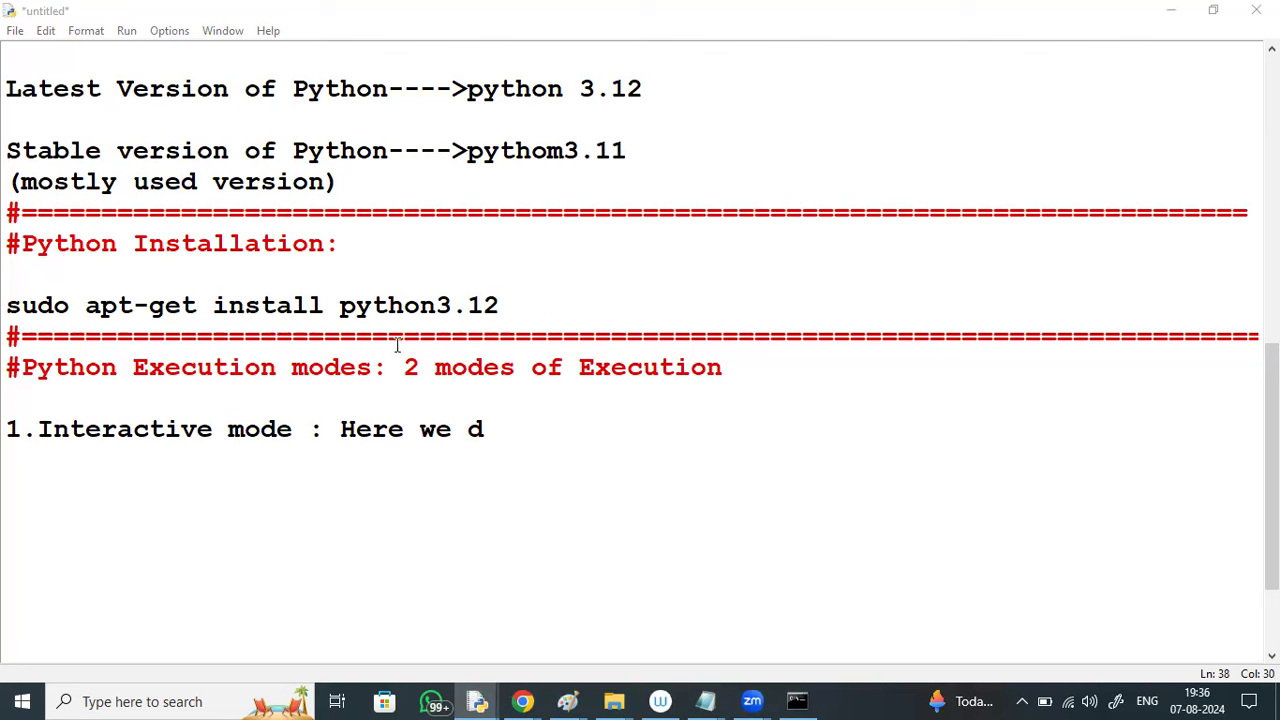
pyautogui.click(522, 426)
pyautogui.write('ire')
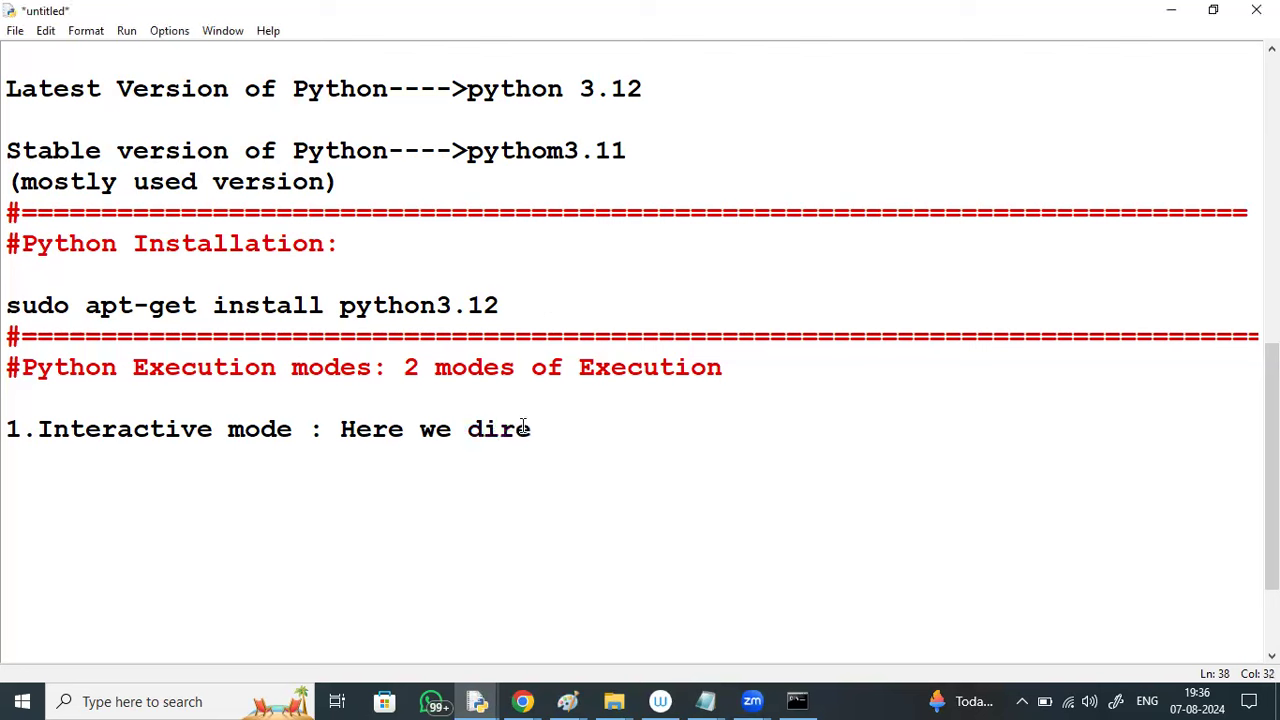
pyautogui.write('ctly t')
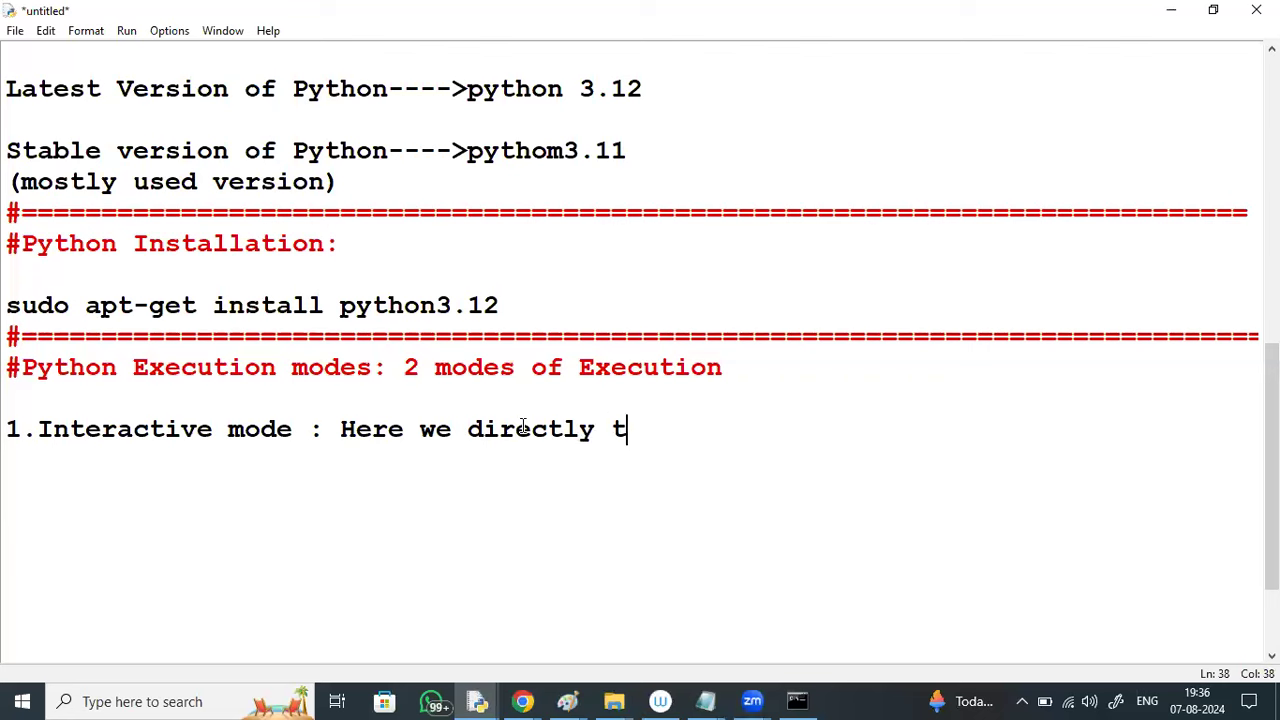
pyautogui.write('ype python')
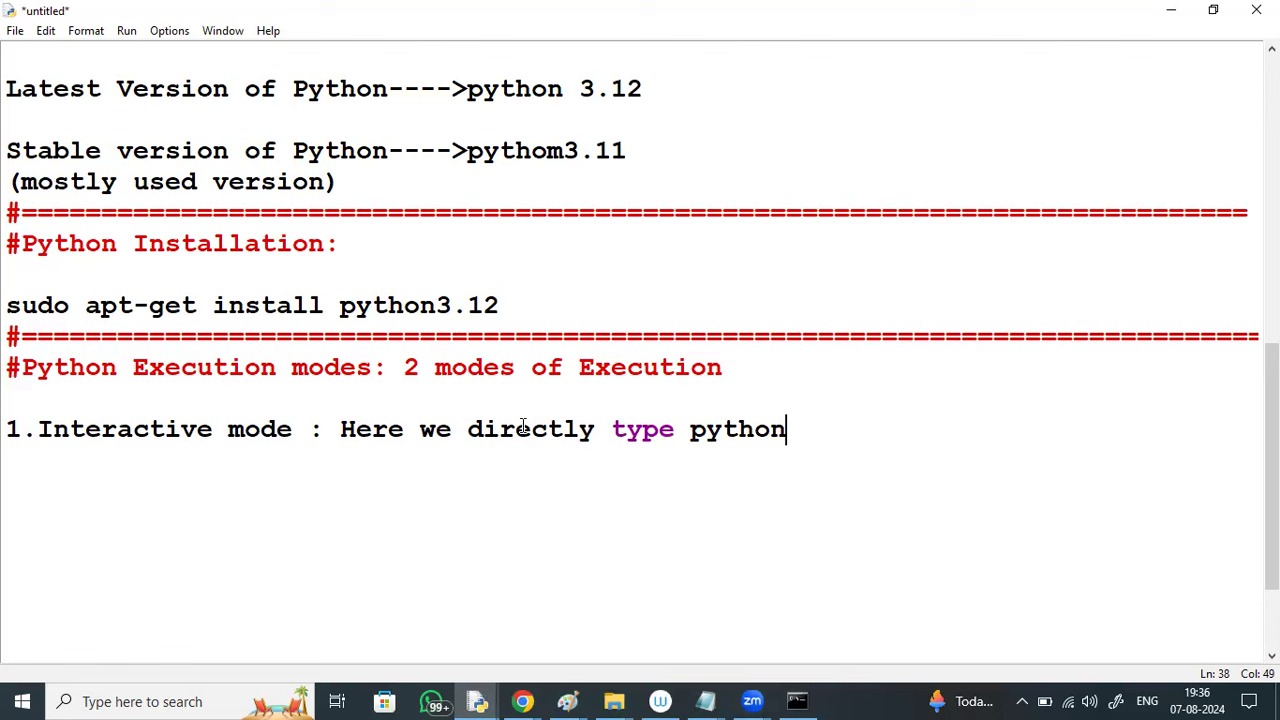
pyautogui.write('stmt')
pyautogui.press('BackSpace')
pyautogui.press('BackSpace')
pyautogui.press('BackSpace')
pyautogui.press('BackSpace')
pyautogui.press('BackSpace')
pyautogui.press('BackSpace')
pyautogui.write('n')
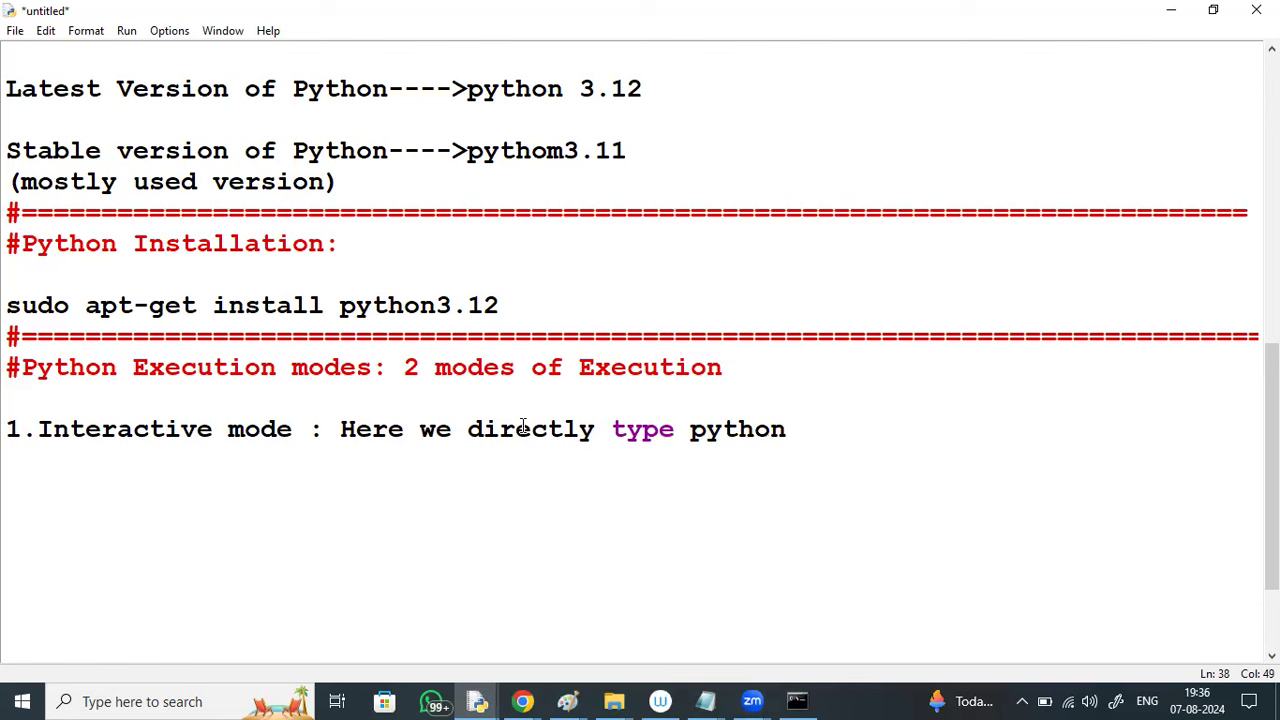
# Check the interpreter session in Command Prompt, and complete the Interactive mode line in the IDLE notes with "stmts on the interpreter".
pyautogui.click(795, 700)
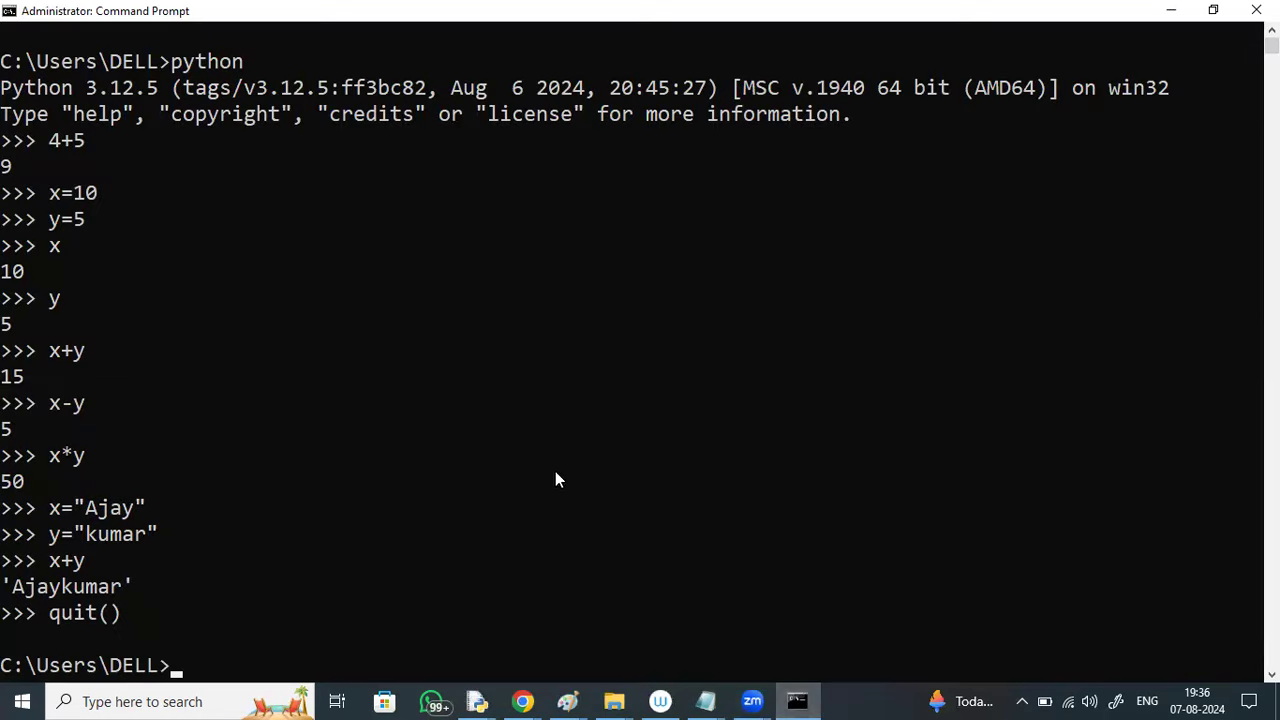
pyautogui.click(1166, 14)
pyautogui.write('stmts')
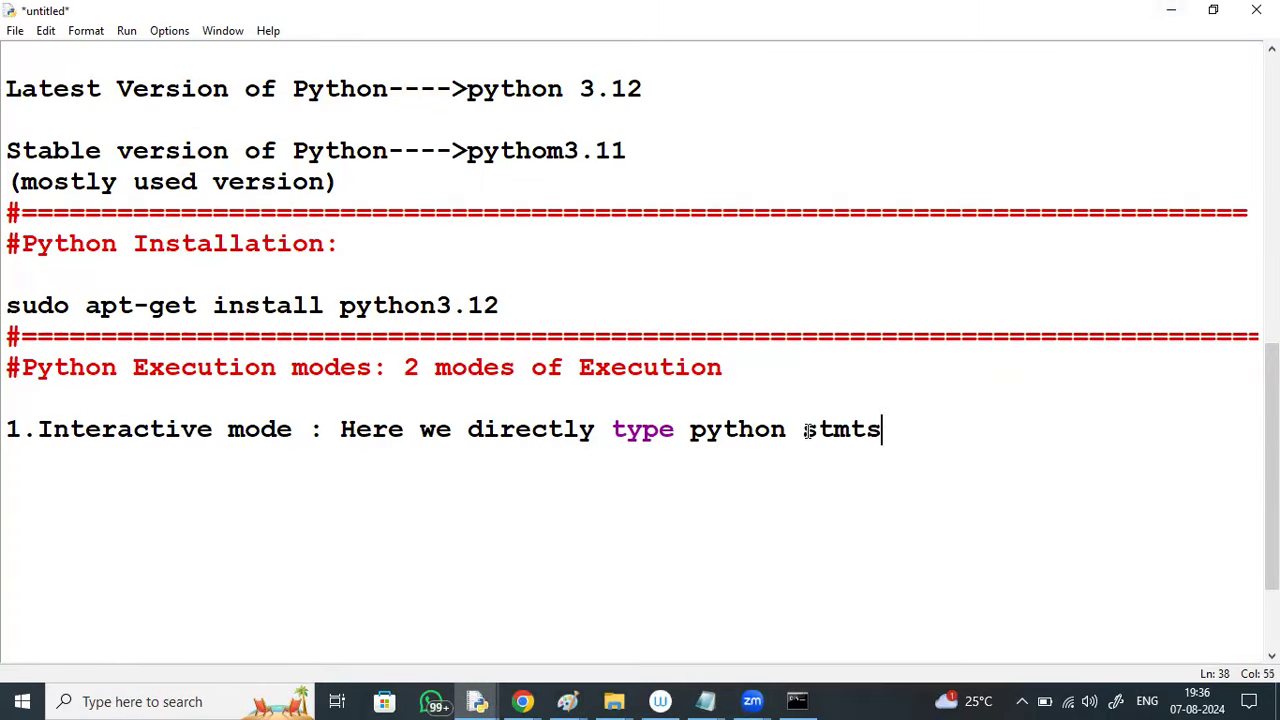
pyautogui.write(' on the interpreted')
pyautogui.press('BackSpace')
pyautogui.write('r')
pyautogui.press('Return')
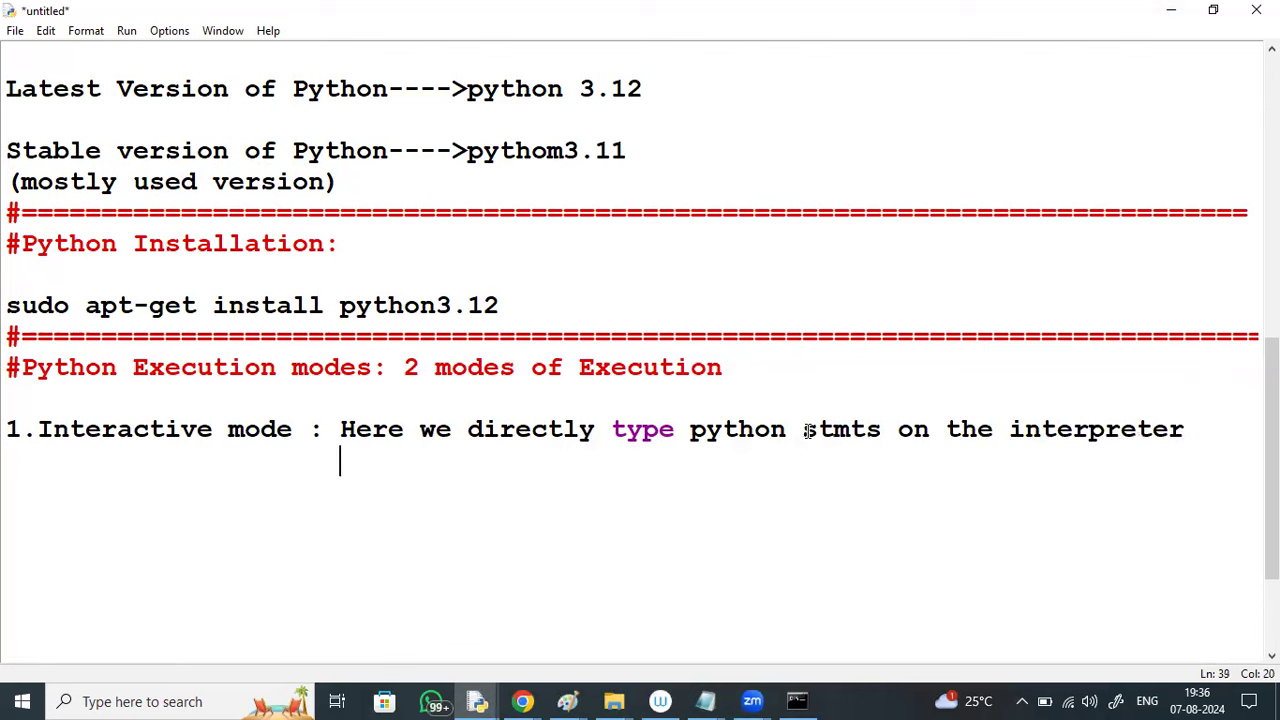
# Continue the Interactive mode description on the second line with "and the the user can easily interact with python stmt".
pyautogui.write('and the')
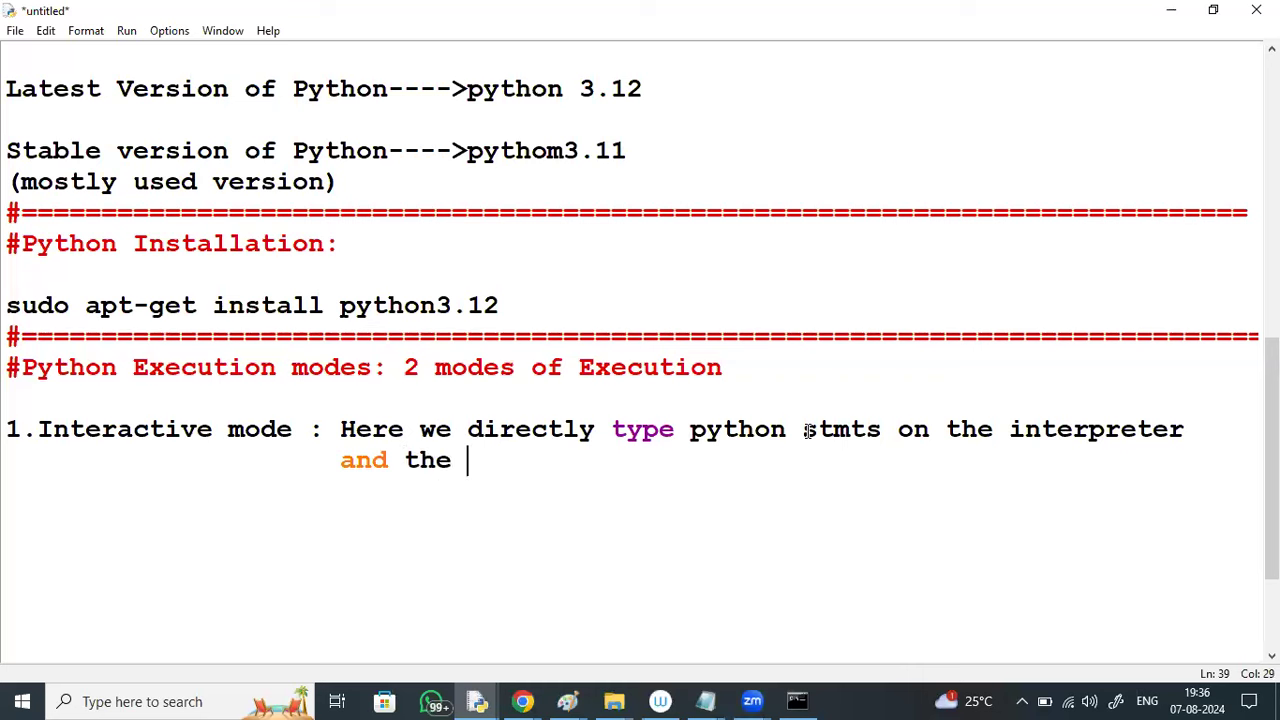
pyautogui.write(' the user')
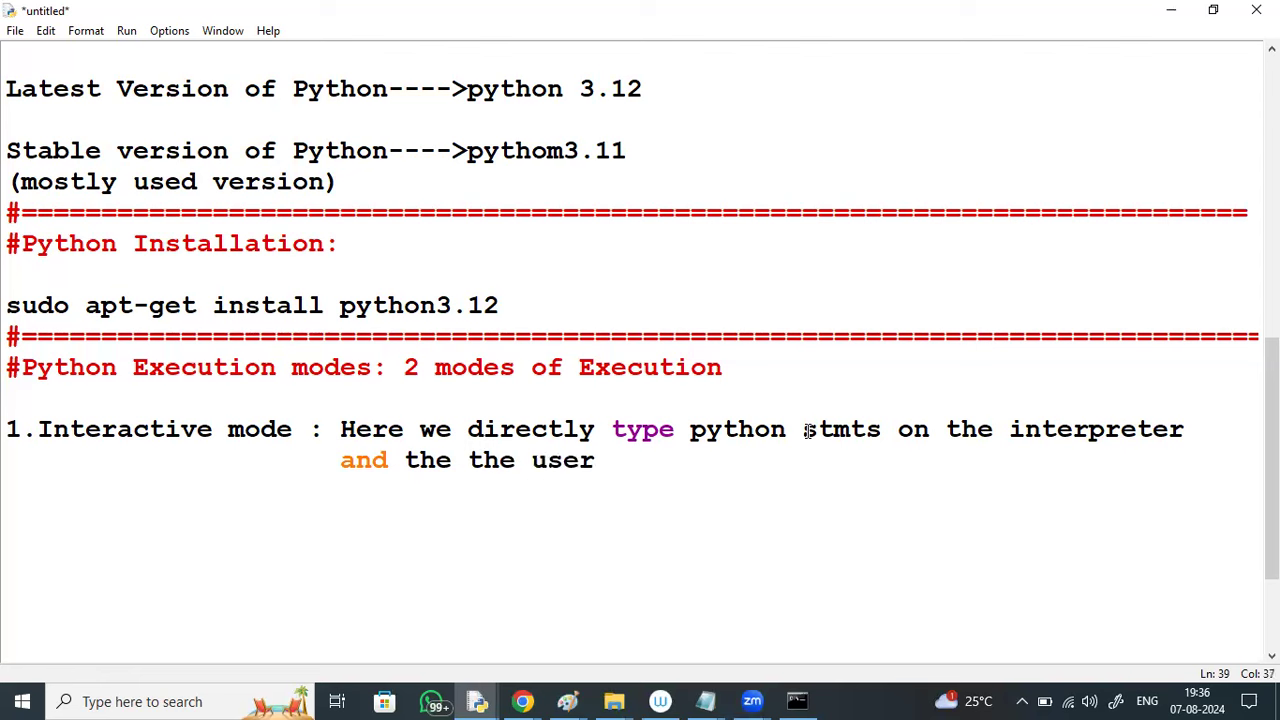
pyautogui.write(' can easi')
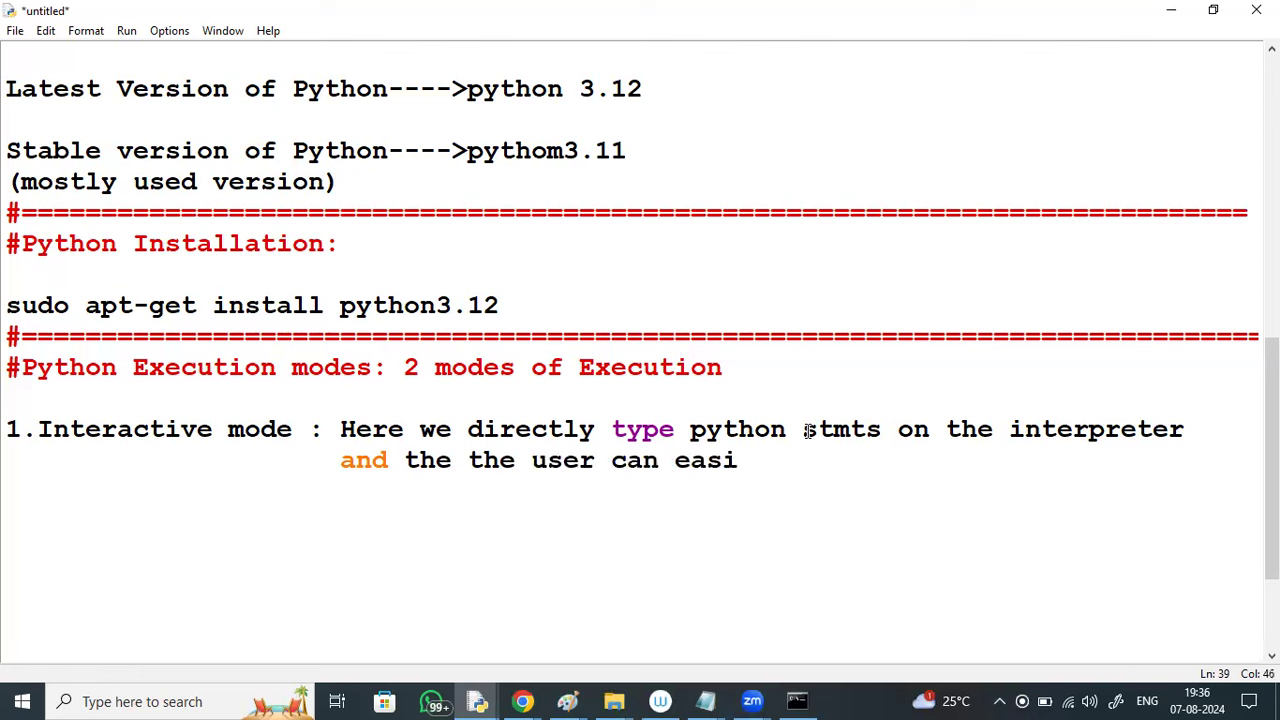
pyautogui.write('ly int')
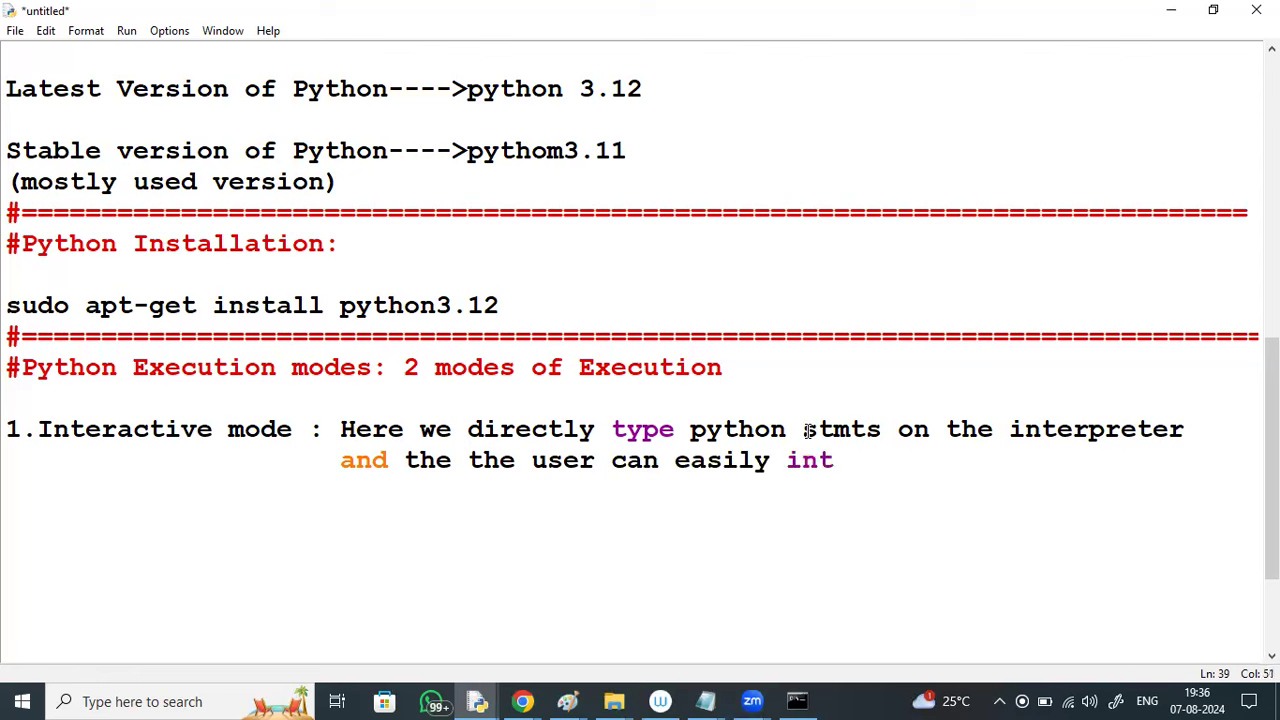
pyautogui.write('eract w')
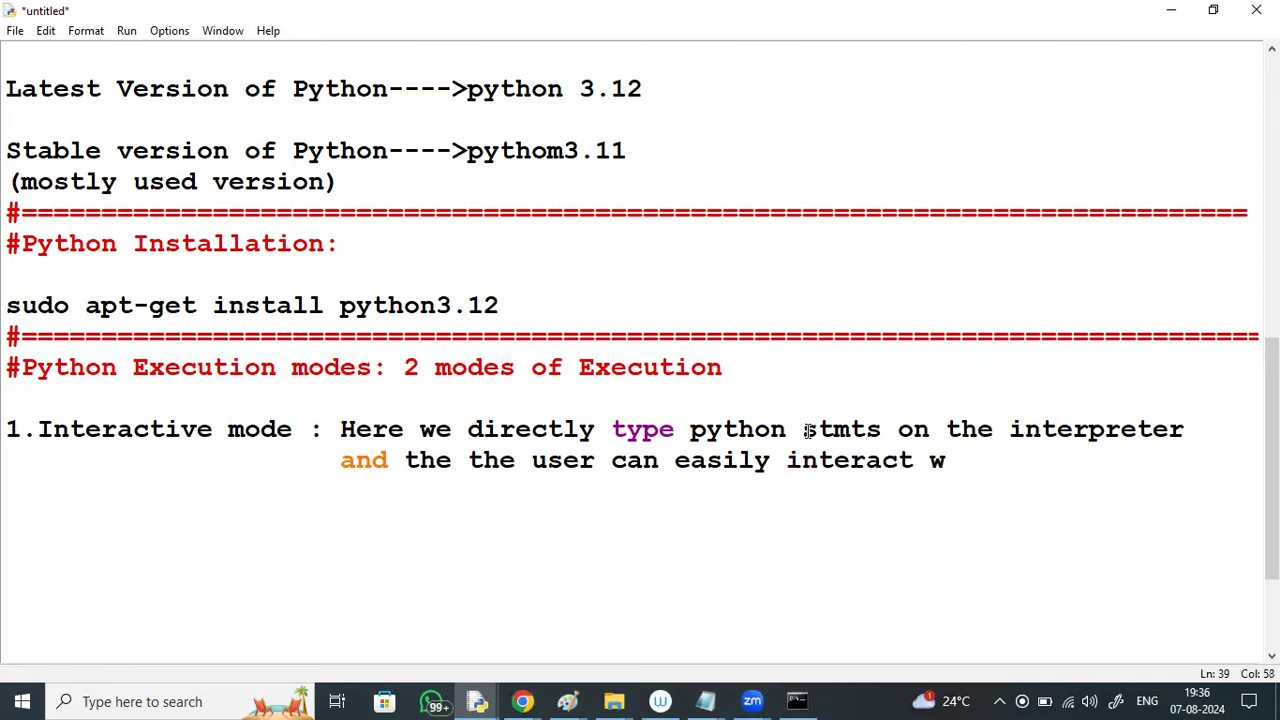
pyautogui.write('ith pyth')
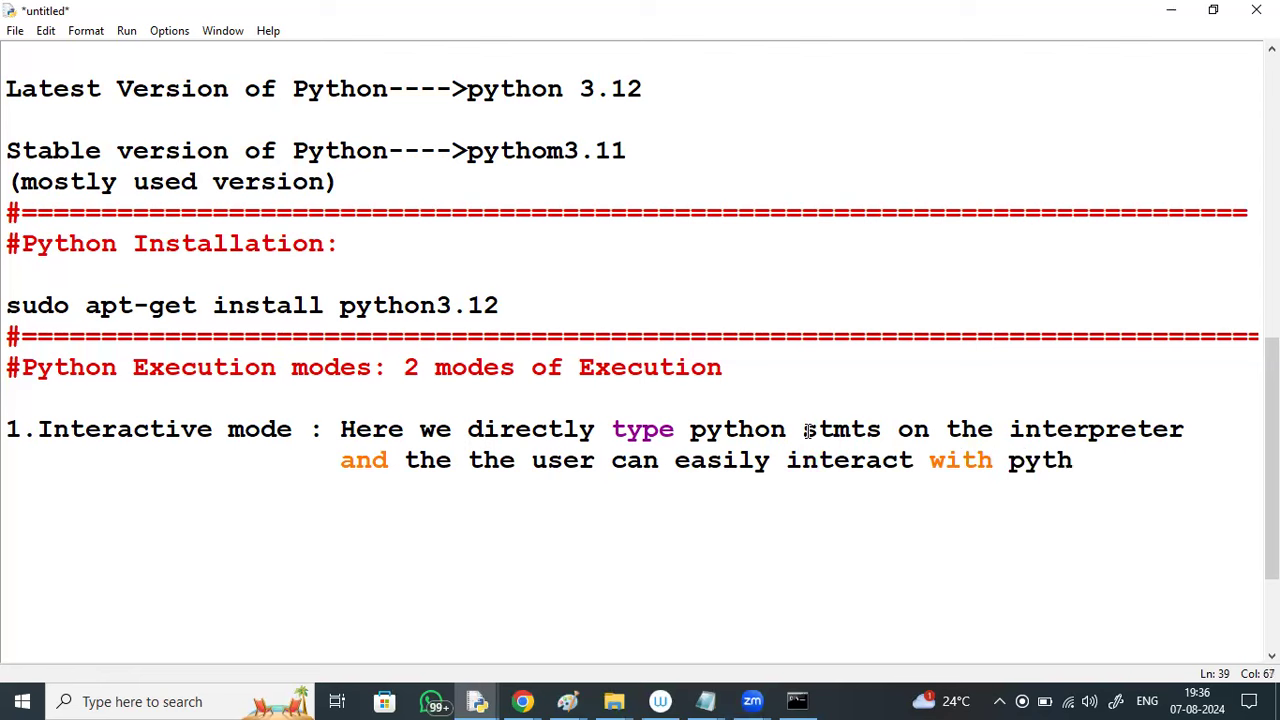
pyautogui.write('on stmt')
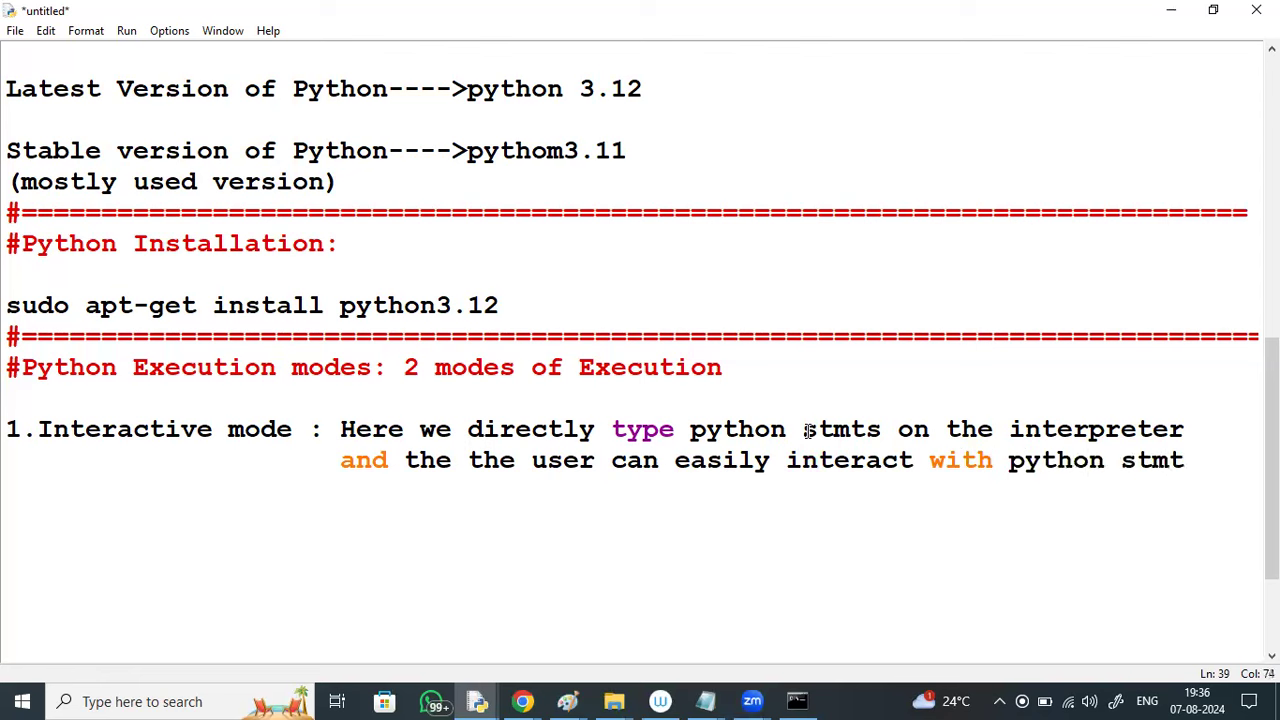
# Reduce the indentation of the description's second line and append "by stmt" to its end.
pyautogui.click(341, 462)
pyautogui.press('BackSpace')
pyautogui.press('BackSpace')
pyautogui.press('BackSpace')
pyautogui.press('BackSpace')
pyautogui.press('BackSpace')
pyautogui.press('BackSpace')
pyautogui.press('BackSpace')
pyautogui.press('BackSpace')
pyautogui.press('BackSpace')
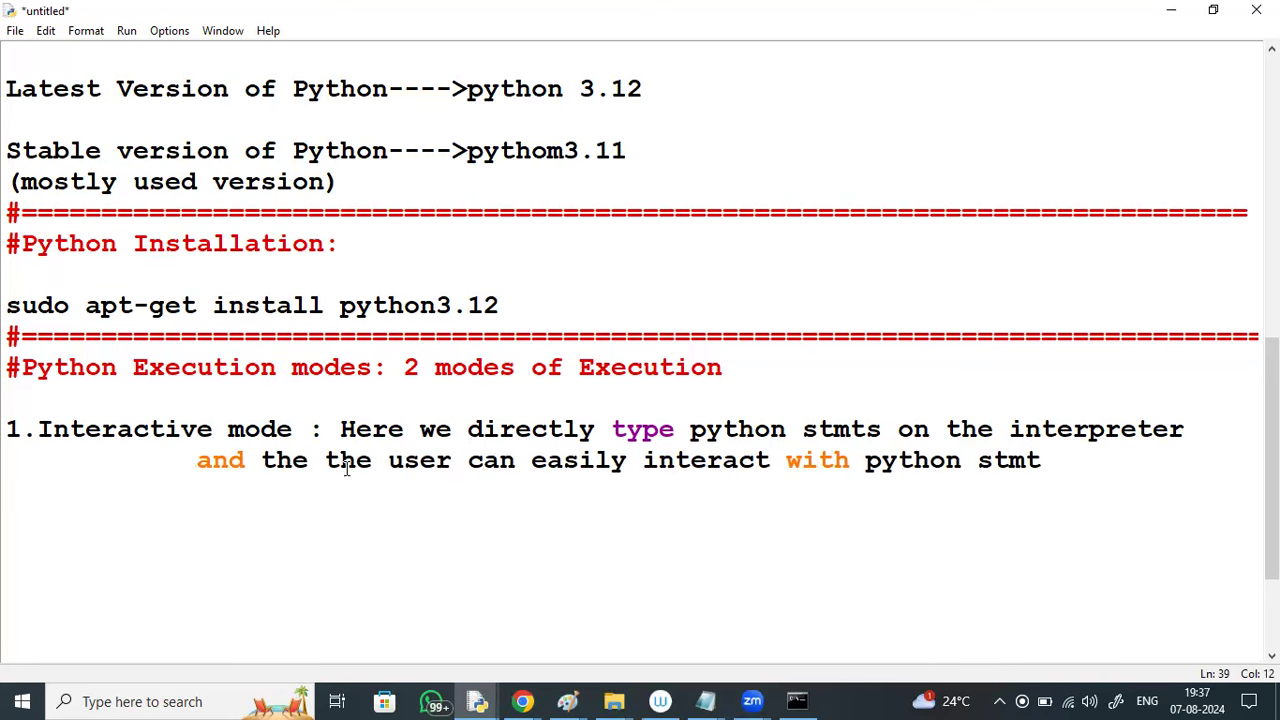
pyautogui.click(1057, 459)
pyautogui.write('by stmt')
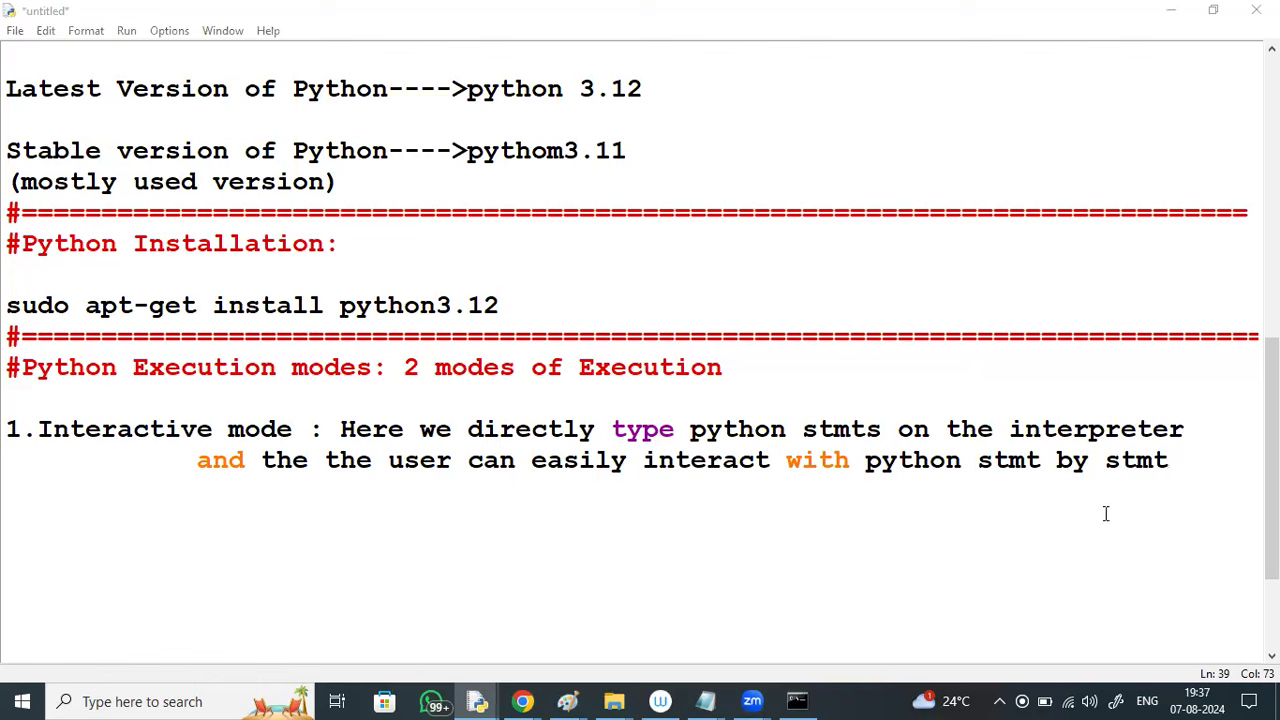
# Below the Interactive mode description, leave a blank line and add "Advantage: To test the functionalities of Python and to learn python".
pyautogui.click(1178, 466)
pyautogui.press('Return')
pyautogui.press('Return')
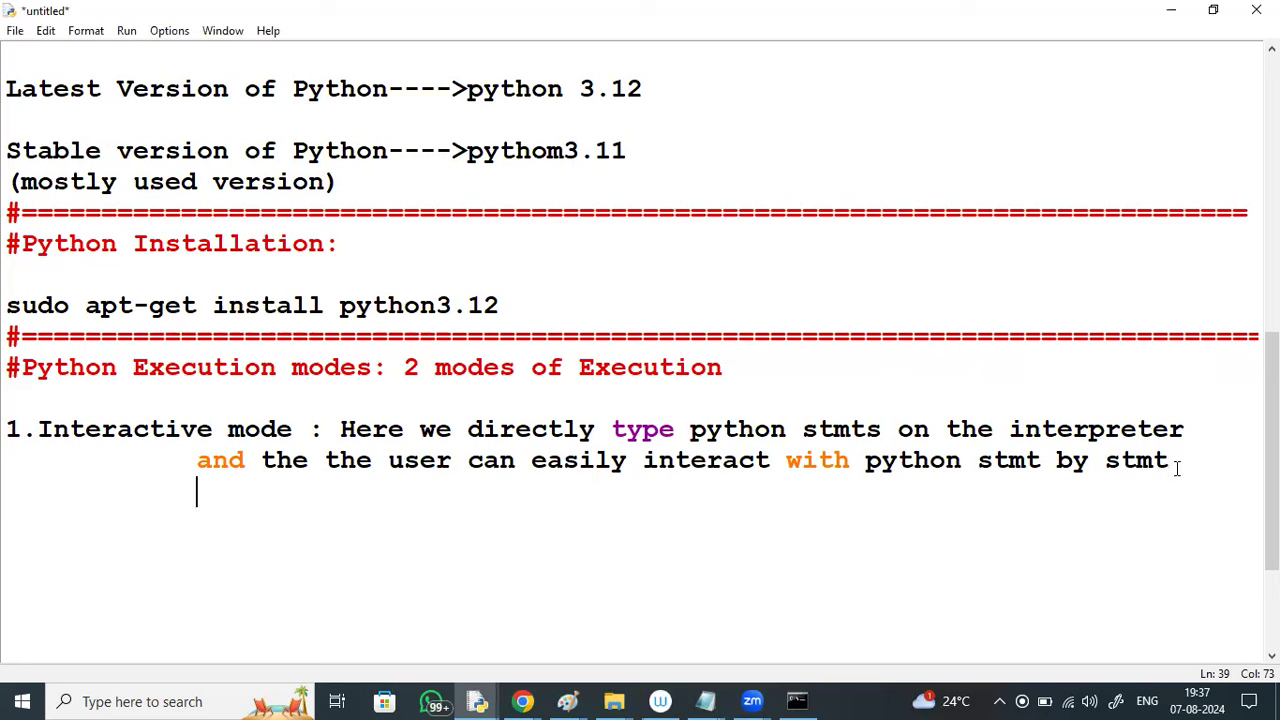
pyautogui.press('BackSpace')
pyautogui.press('BackSpace')
pyautogui.press('BackSpace')
pyautogui.write('Advantage')
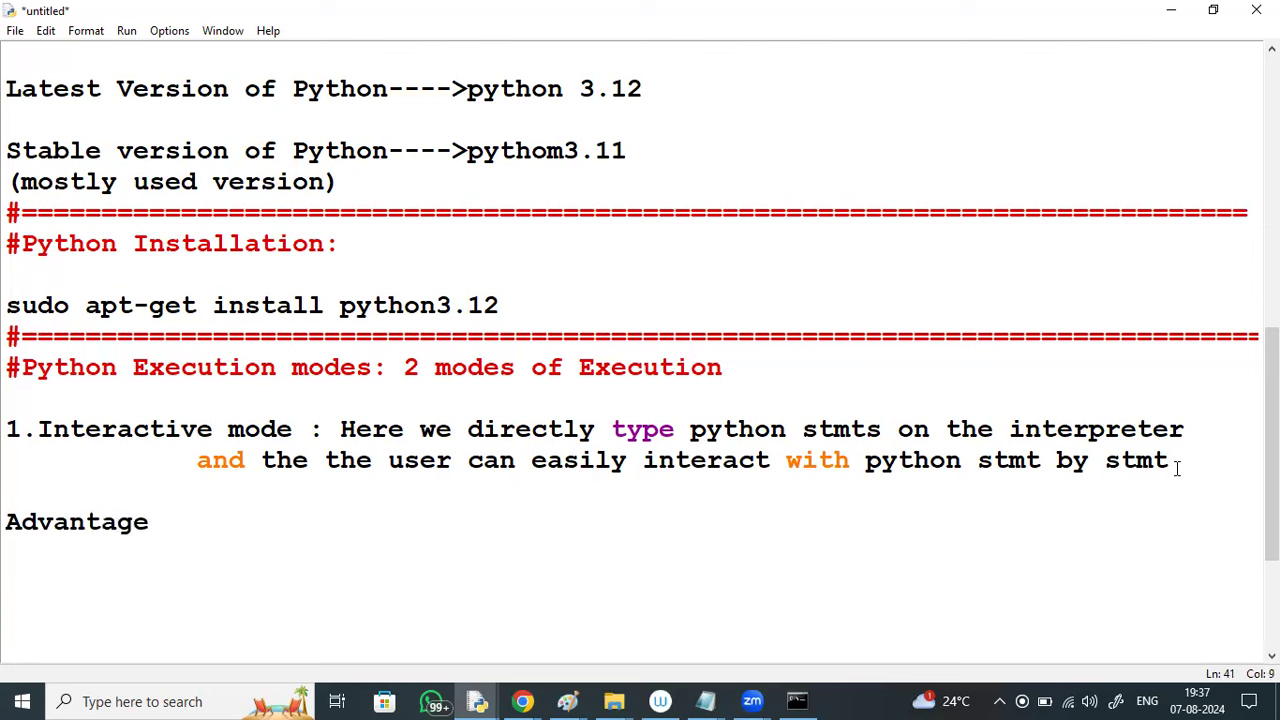
pyautogui.write(': To test the')
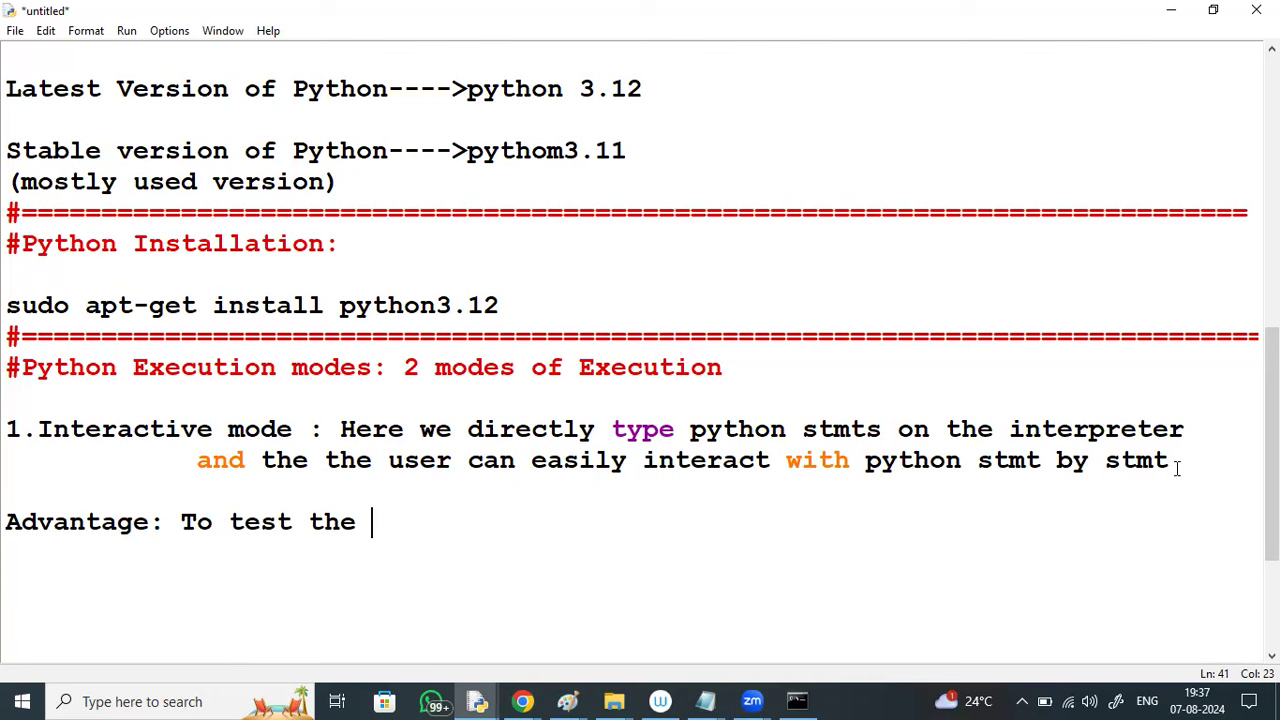
pyautogui.write('func')
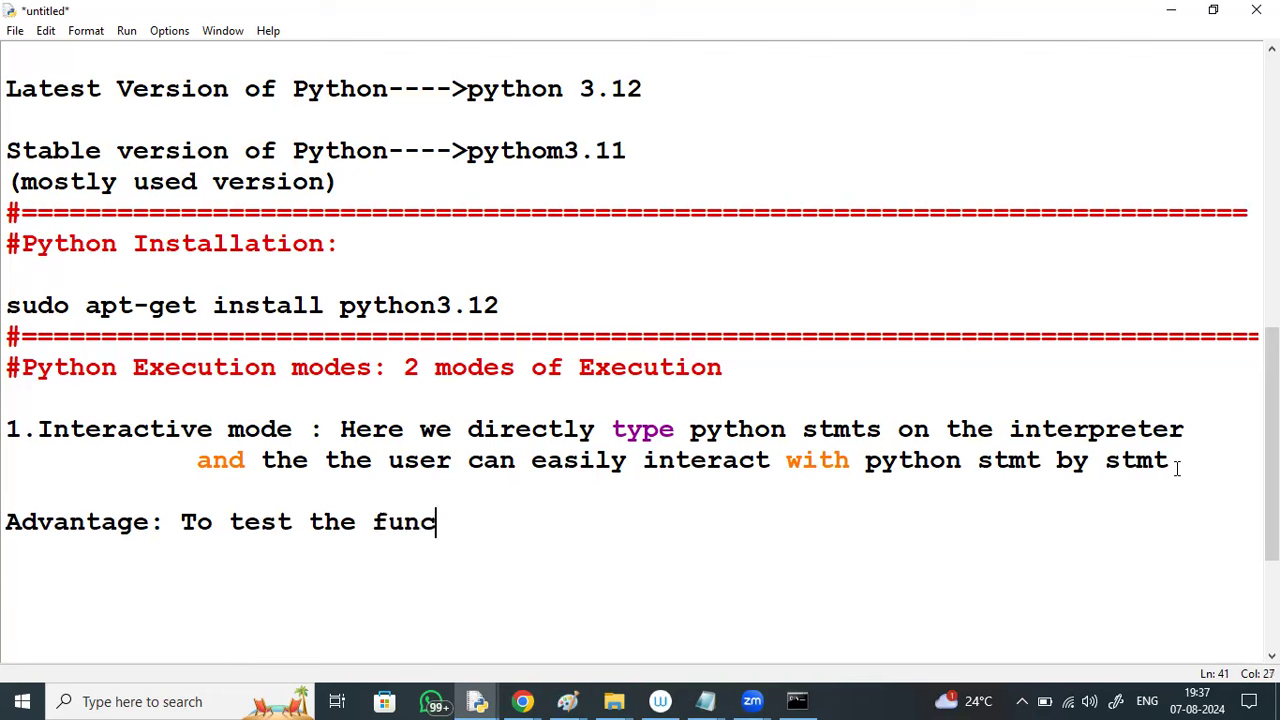
pyautogui.write('tionaliti')
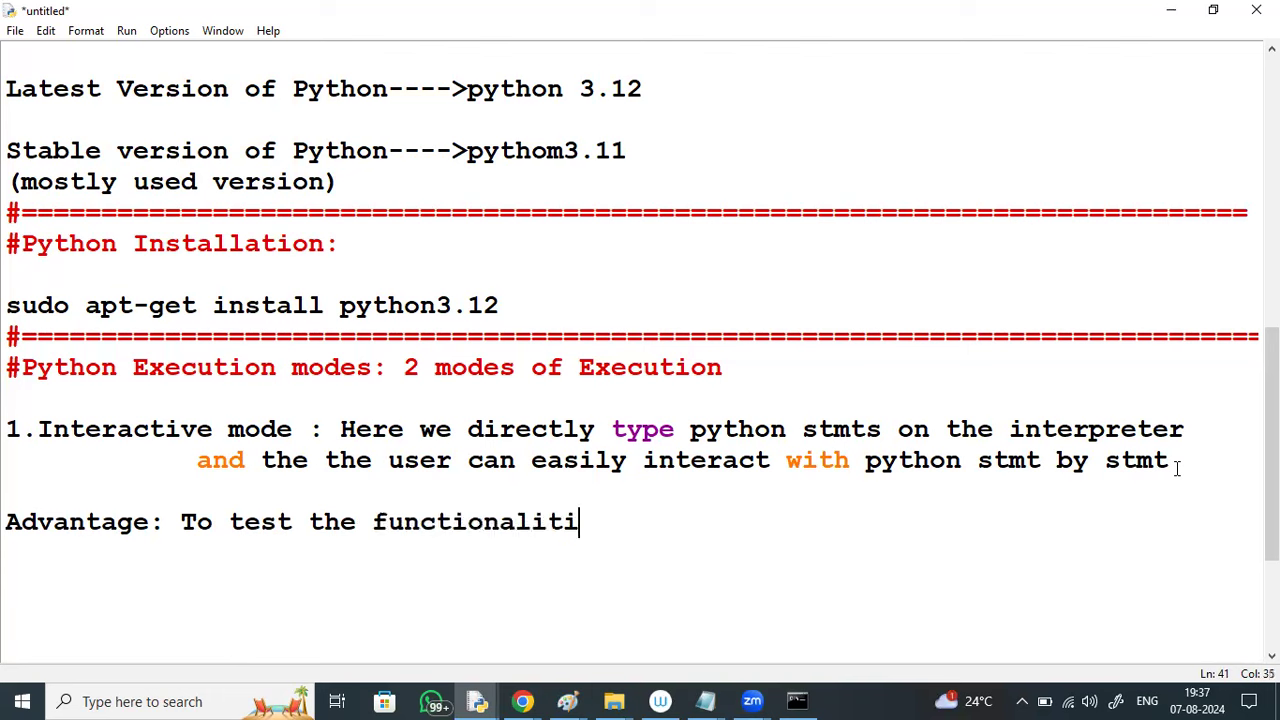
pyautogui.write('es of ')
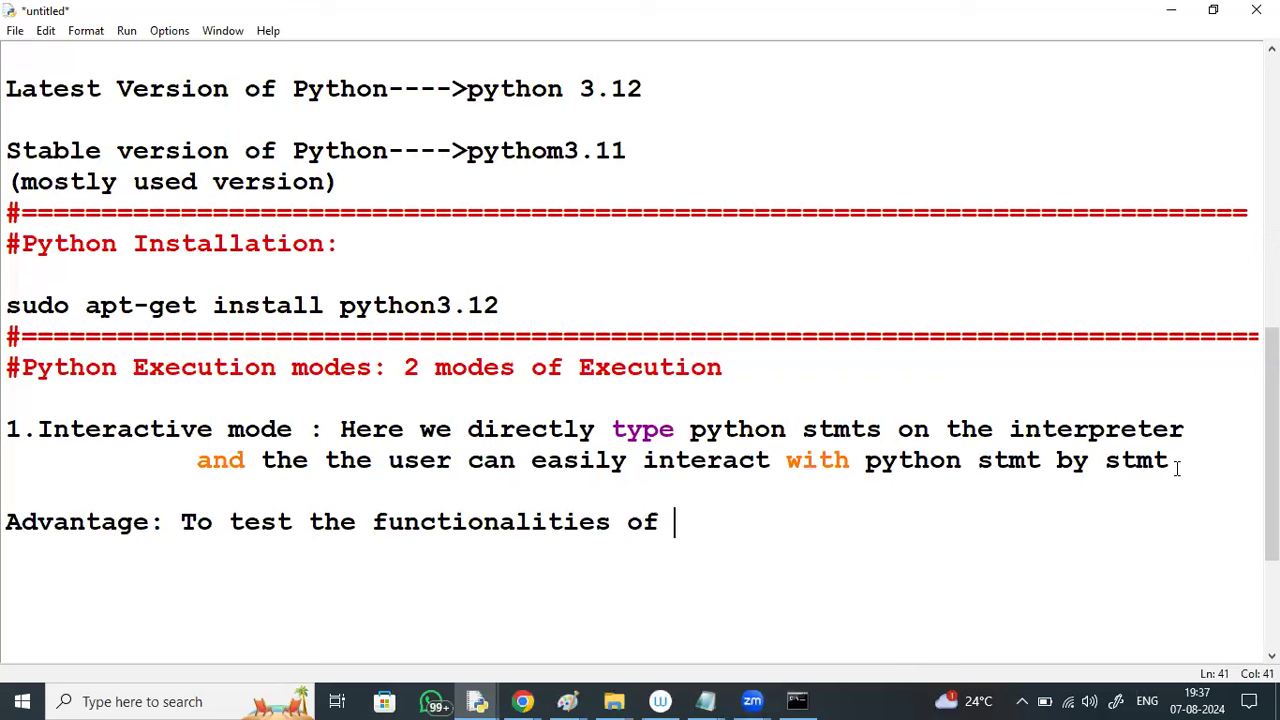
pyautogui.write('Python')
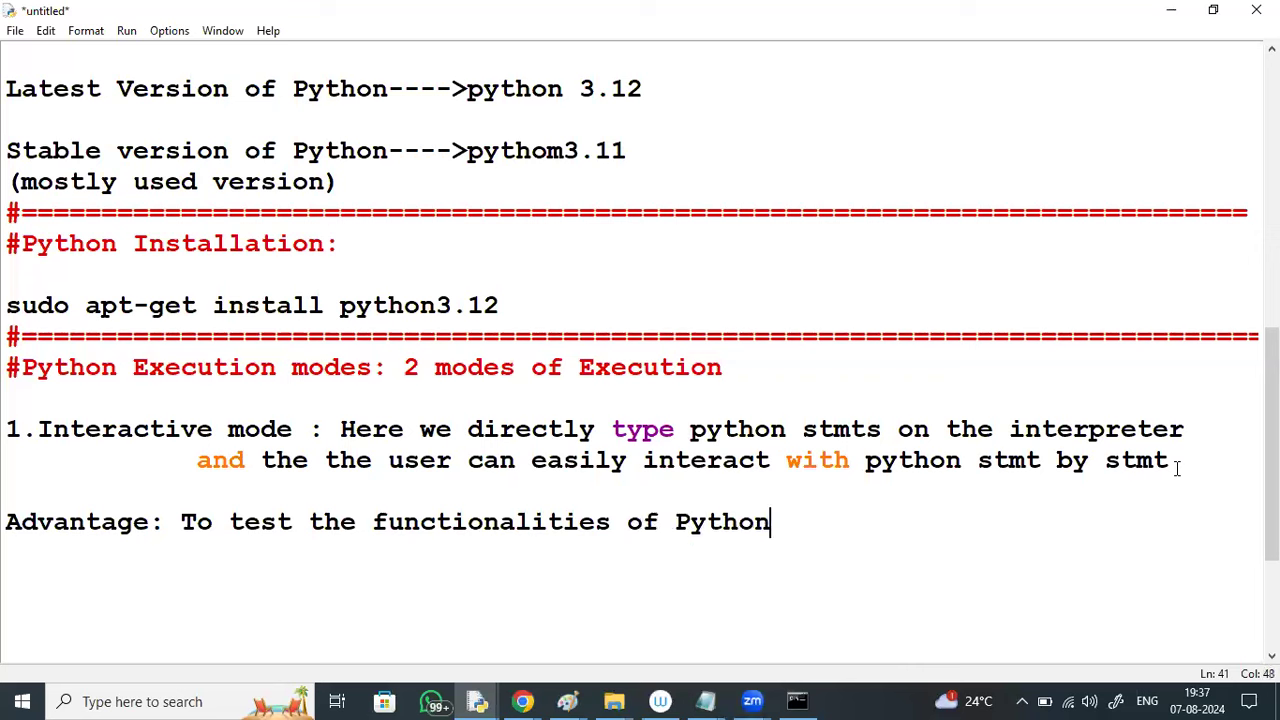
pyautogui.write(' and t')
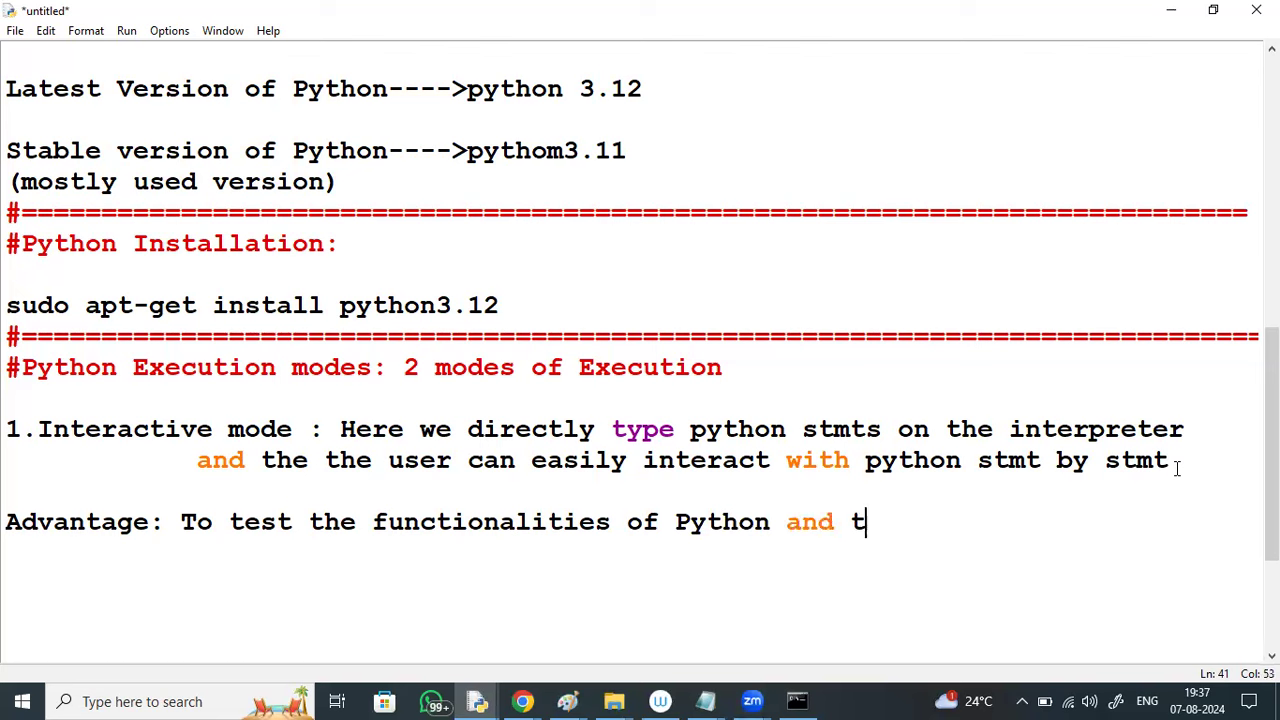
pyautogui.write('o learn p')
pyautogui.write('thon')
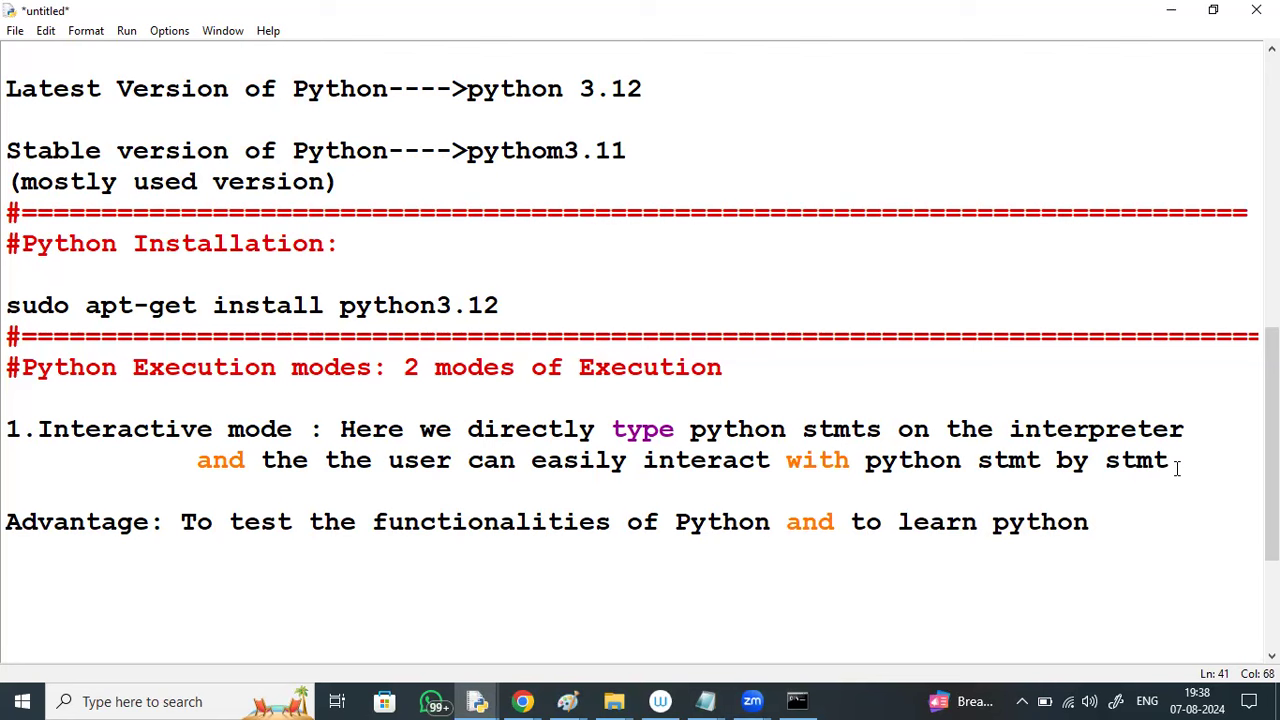
# Add a full-width comment separator of # followed by equals signs directly below the Advantage line.
pyautogui.press('Return')
pyautogui.write('#==========')
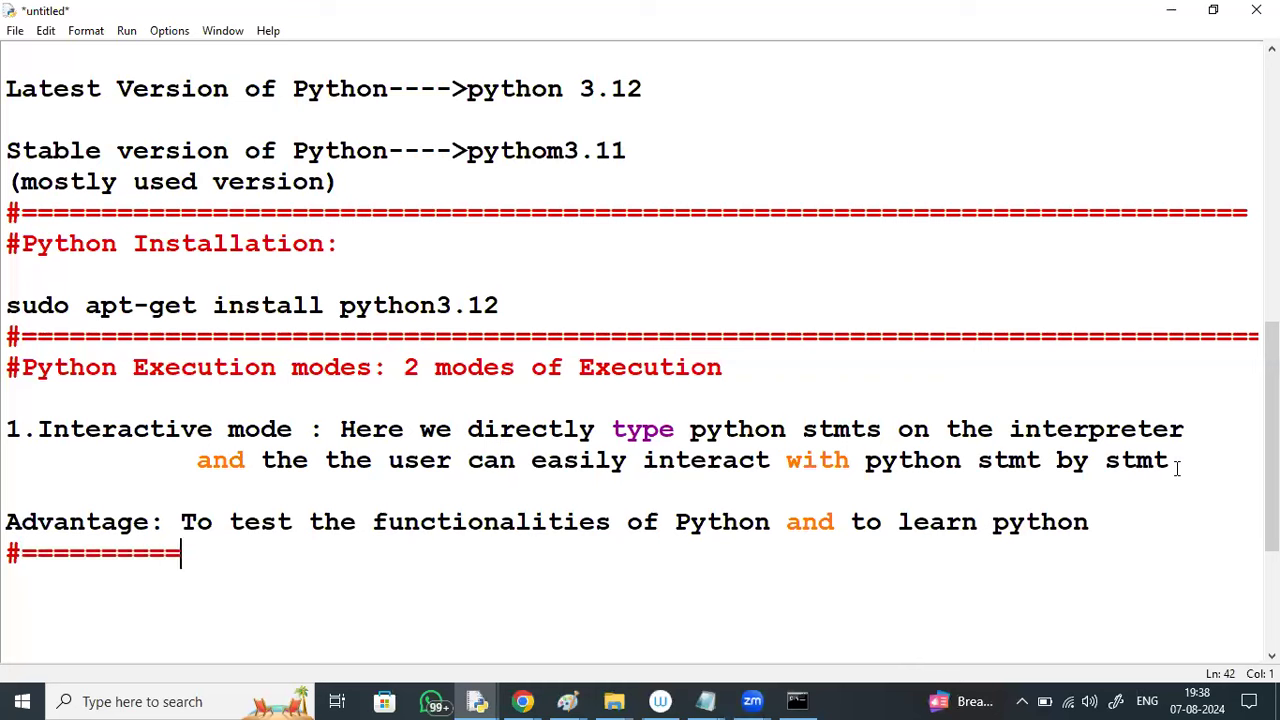
pyautogui.write('==============================================================')
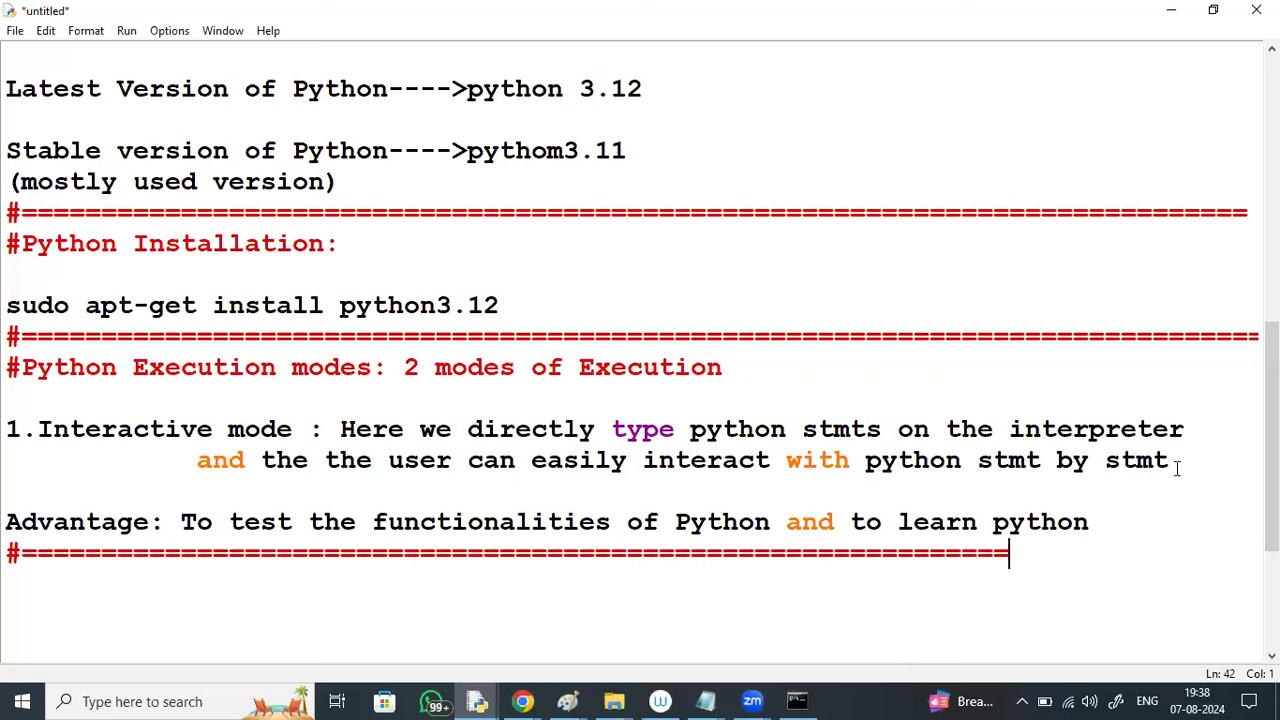
pyautogui.write('============')
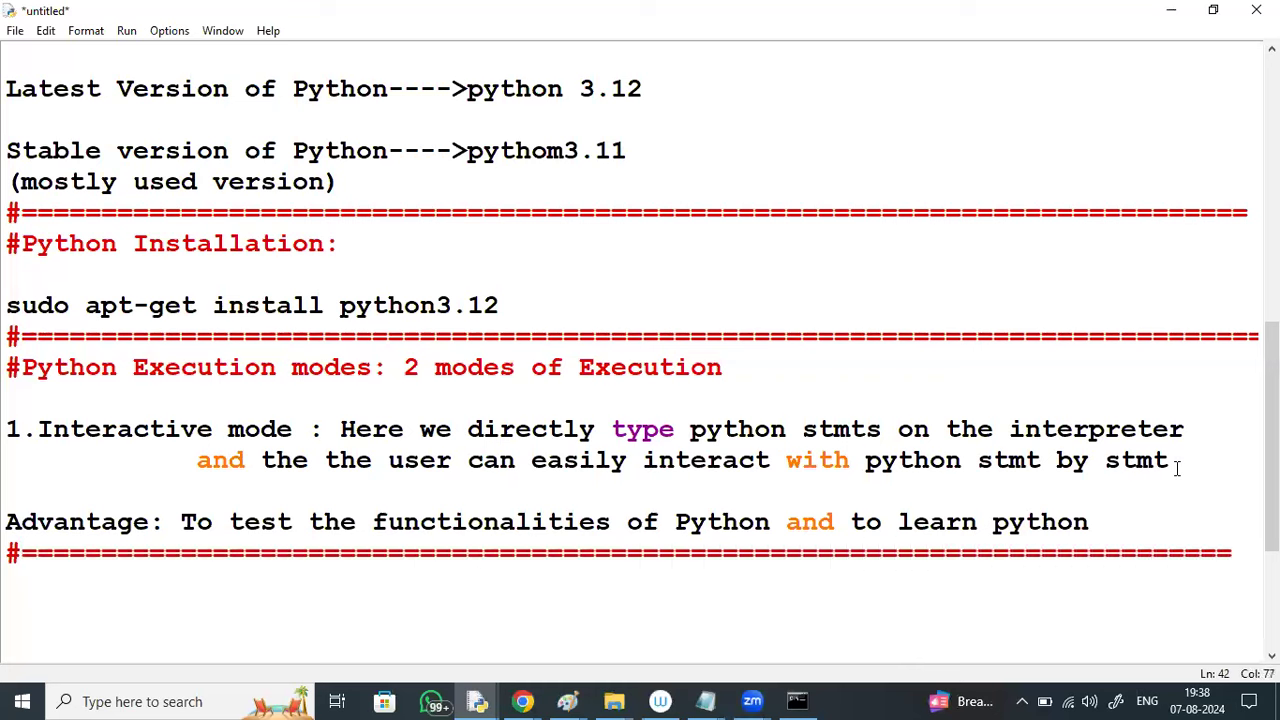
pyautogui.press('Return')
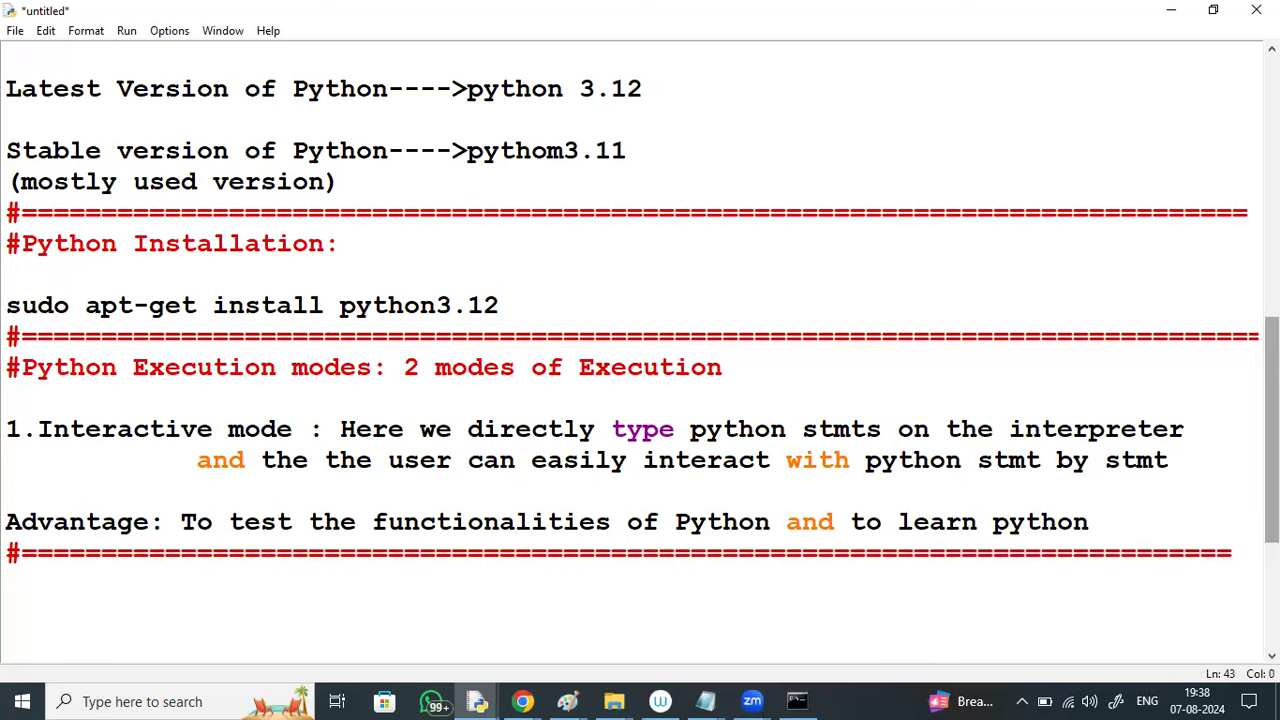
# Insert six blank lines between the Advantage line and the separator below it.
pyautogui.click(1141, 521)
pyautogui.press('Return')
pyautogui.press('Return')
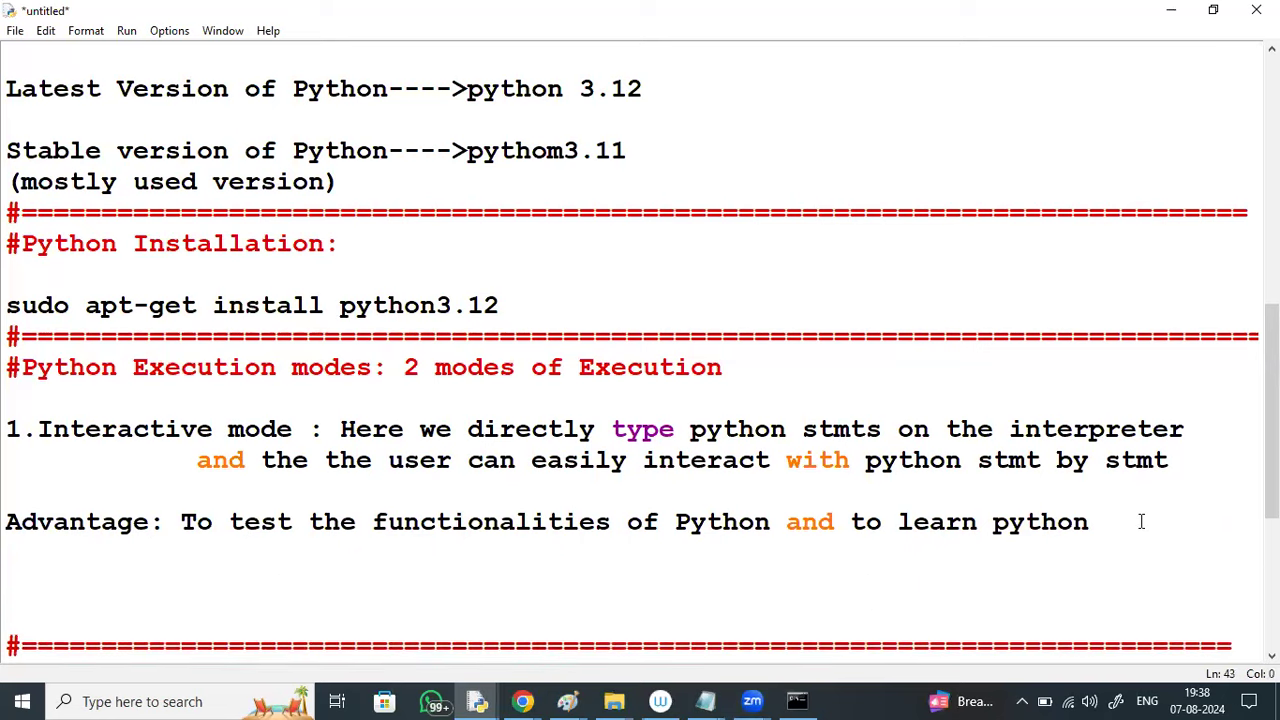
pyautogui.press('Return')
pyautogui.press('Return')
pyautogui.press('Return')
pyautogui.press('Return')
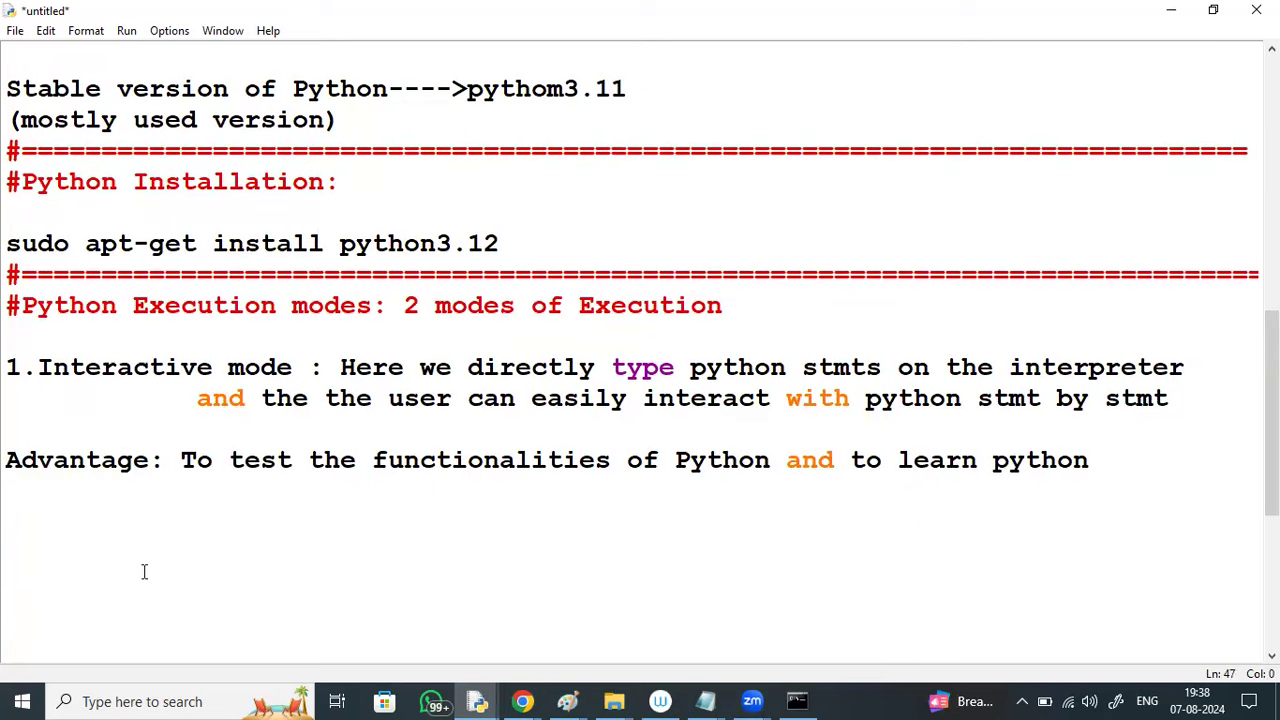
# Start the second mode's entry below the Advantage line with "2.Batch mode :here we".
pyautogui.click(11, 517)
pyautogui.write('2.Batch')
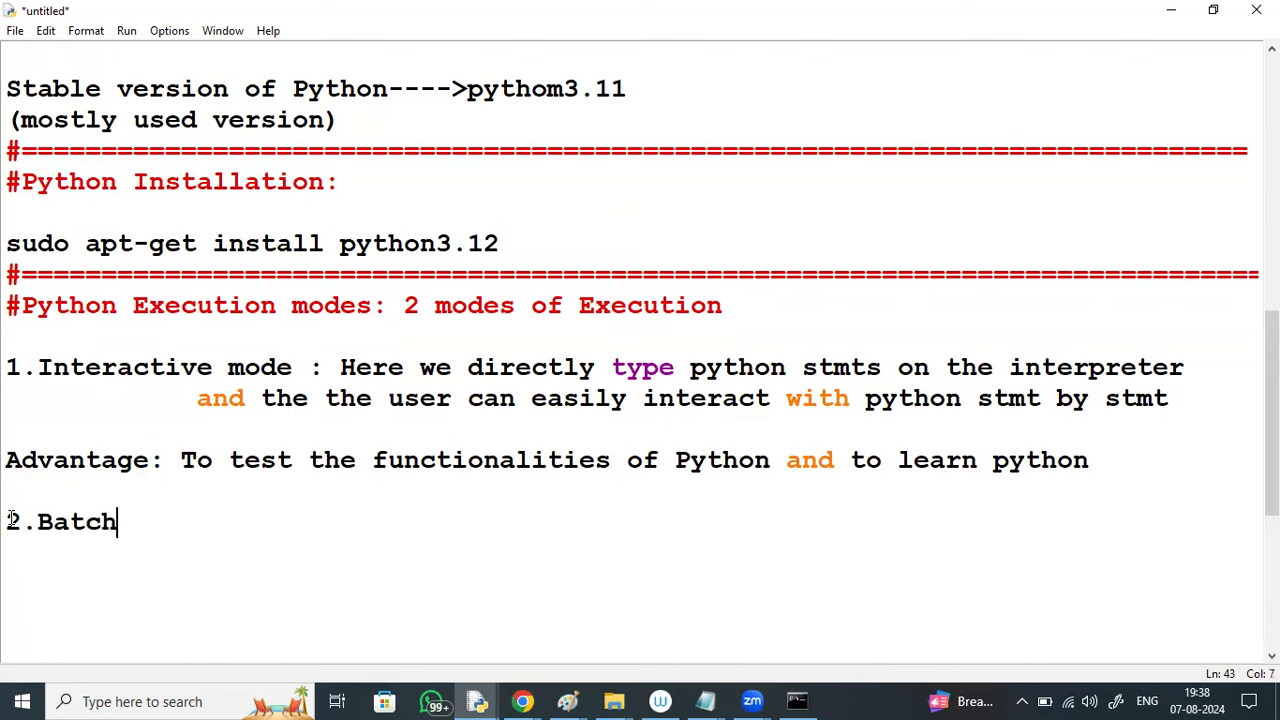
pyautogui.write(' mode :')
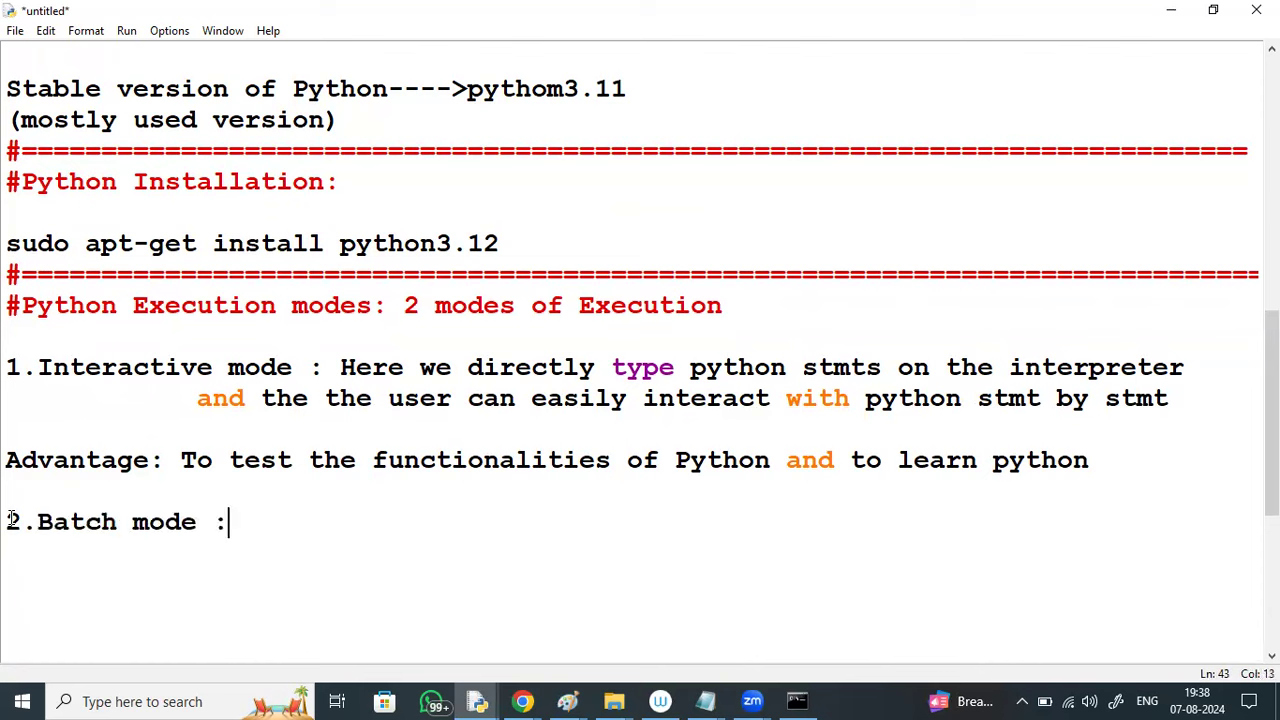
pyautogui.write('here we directly')
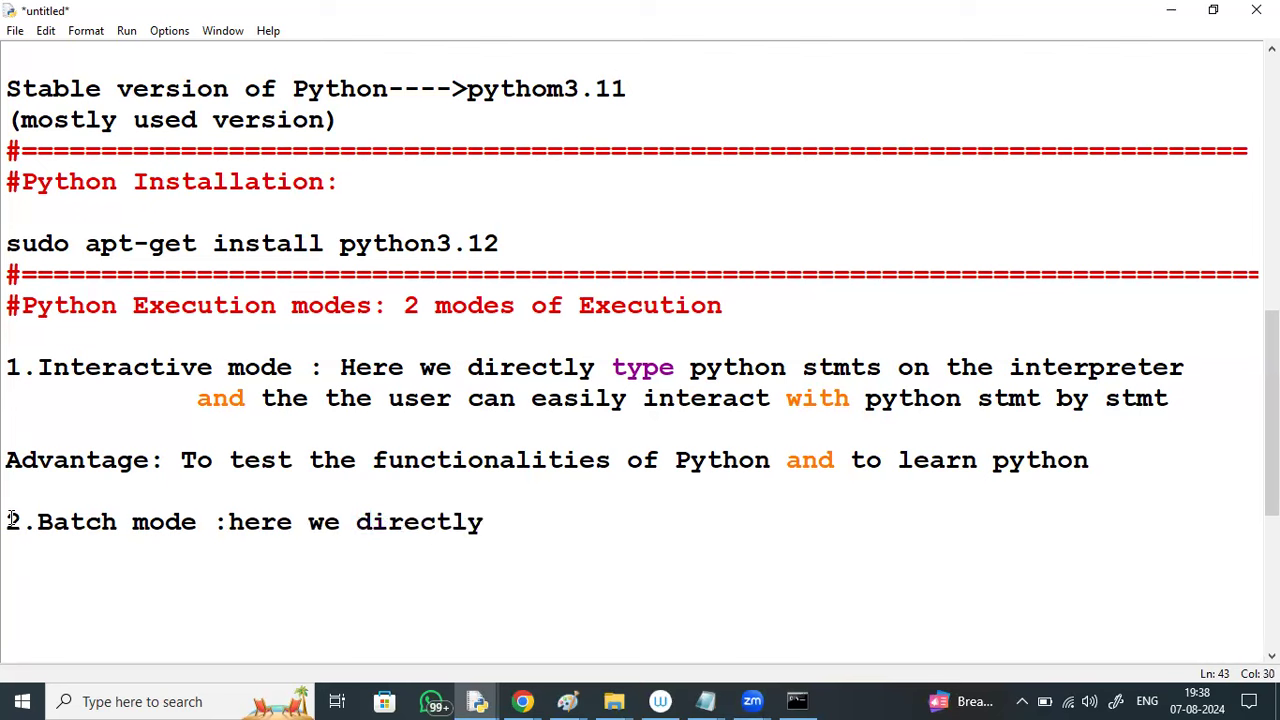
pyautogui.press('BackSpace')
pyautogui.press('BackSpace')
pyautogui.press('BackSpace')
pyautogui.press('BackSpace')
pyautogui.press('BackSpace')
pyautogui.press('BackSpace')
pyautogui.press('BackSpace')
pyautogui.press('BackSpace')
# Continue the Batch mode line with "write set of stmts within the editors/IDE's and save".
pyautogui.write('write se')
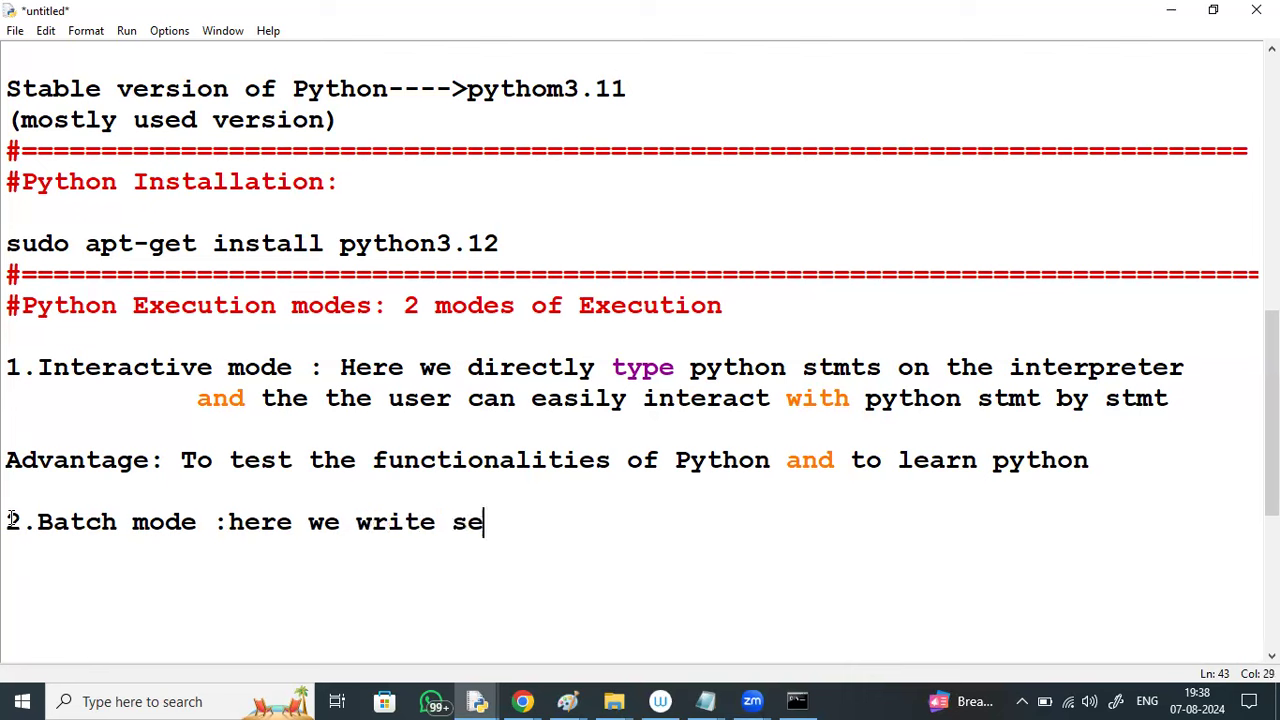
pyautogui.write('t of stmt')
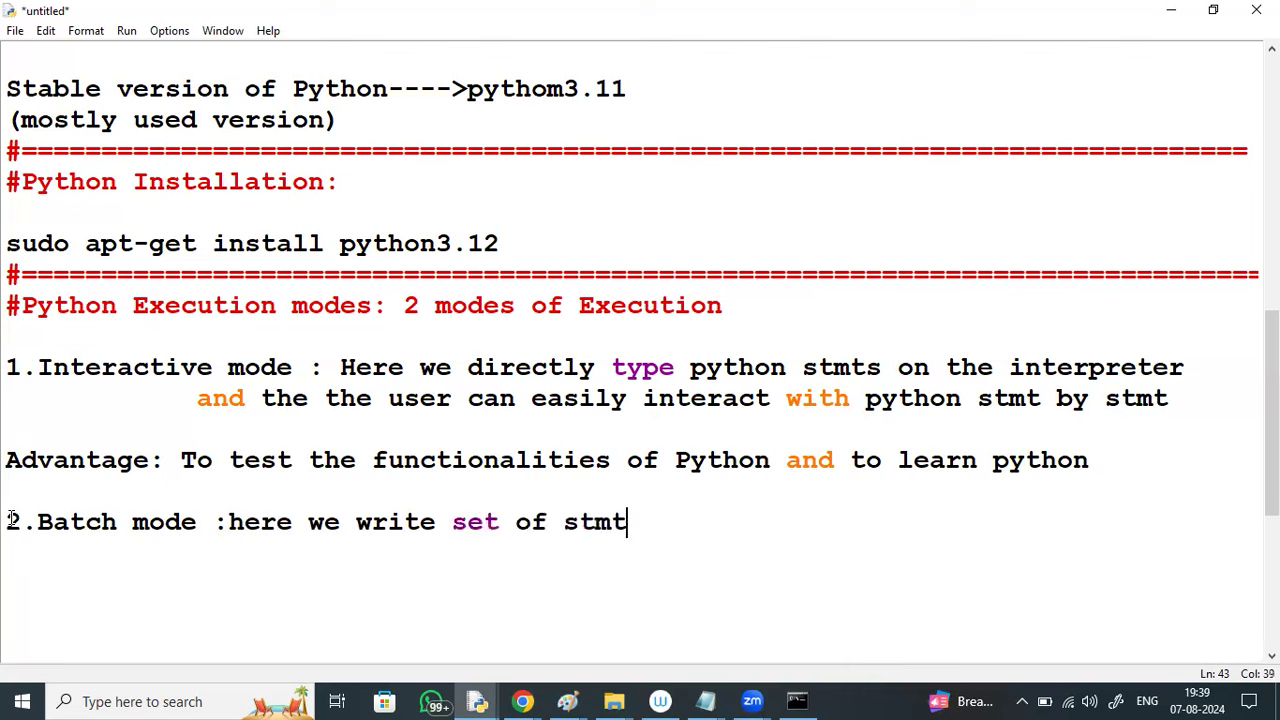
pyautogui.write('s within the ')
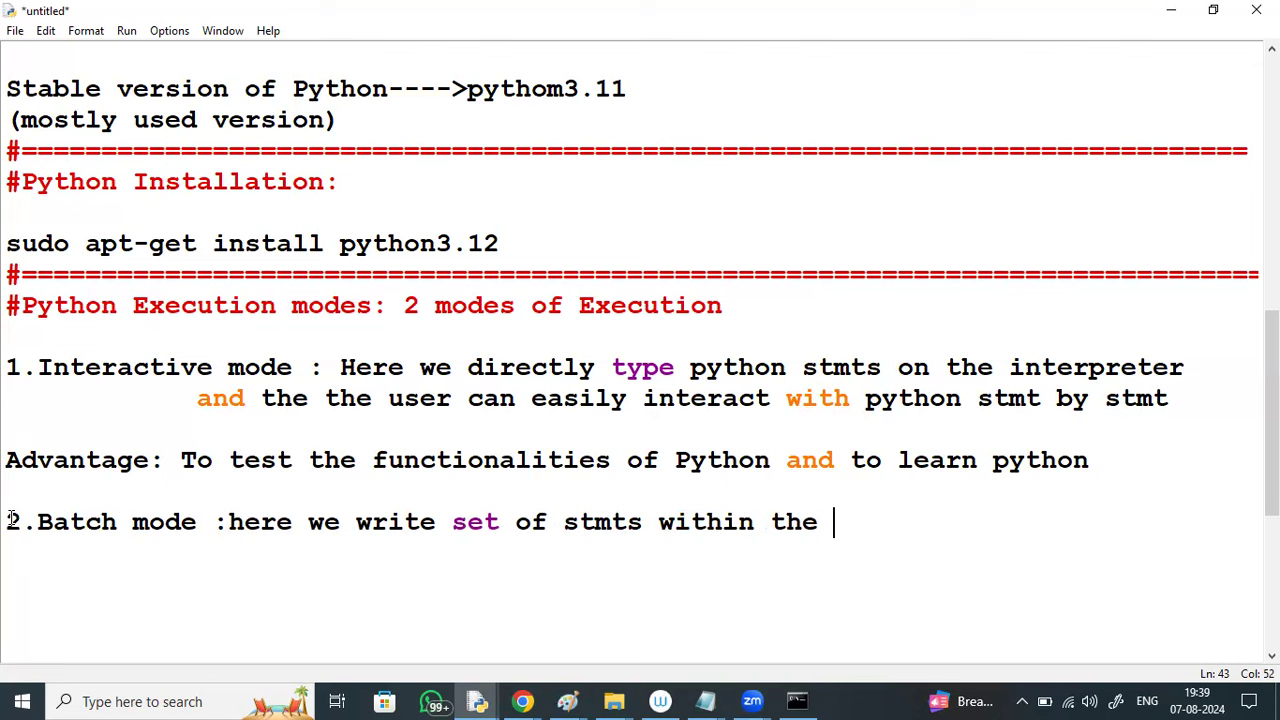
pyautogui.write('editors/IDe')
pyautogui.press('BackSpace')
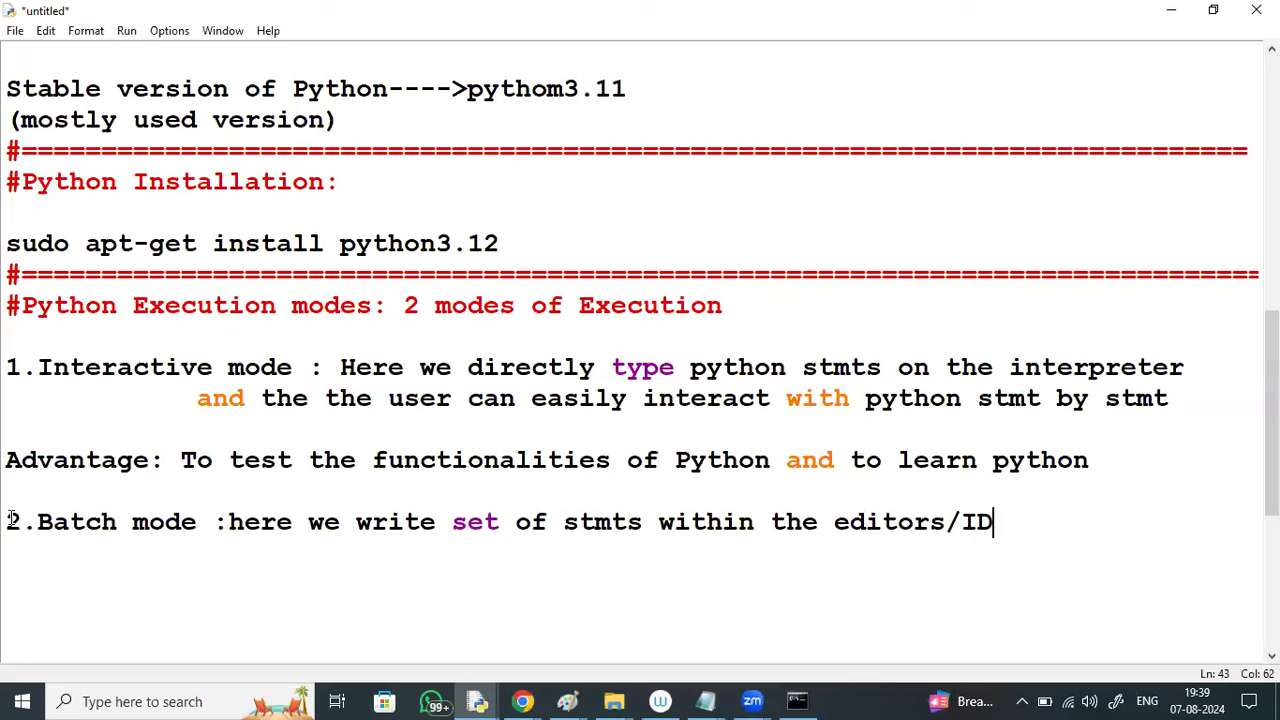
pyautogui.write("E's and ")
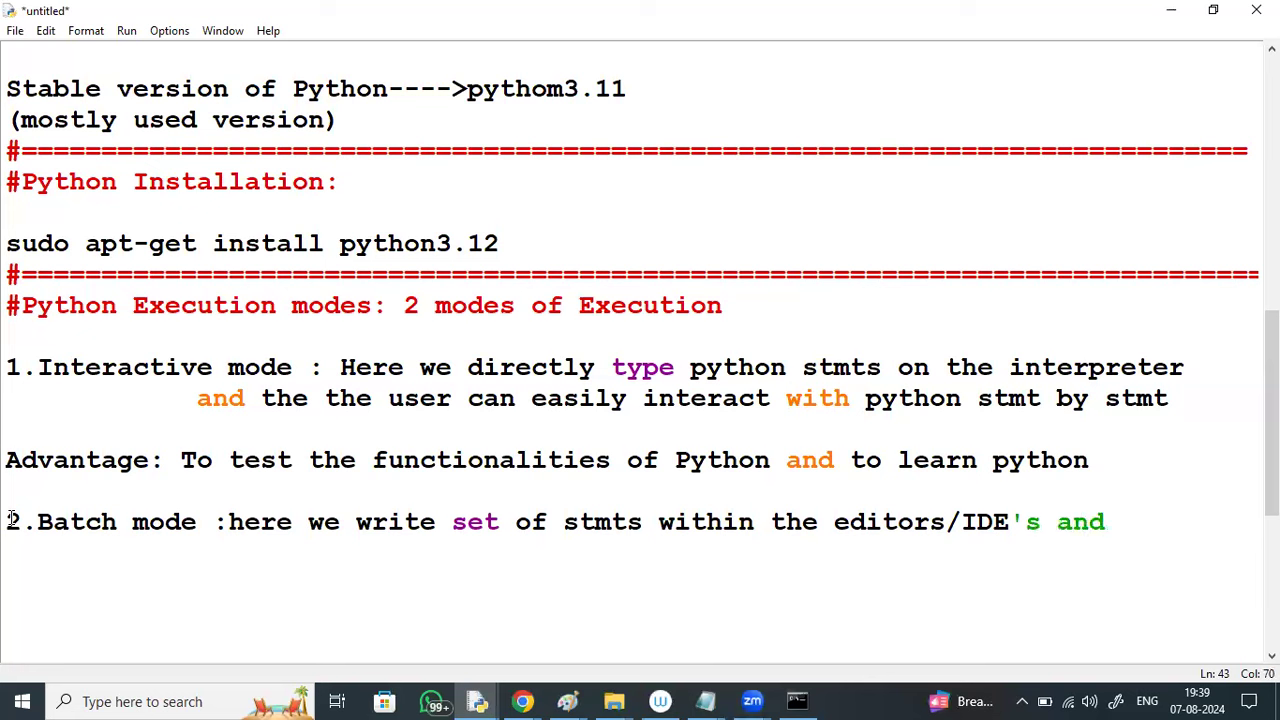
pyautogui.write('save')
# Complete the Batch mode description on an indented second line with "it by using .py extension and later submit to python".
pyautogui.press('Return')
pyautogui.write('it b')
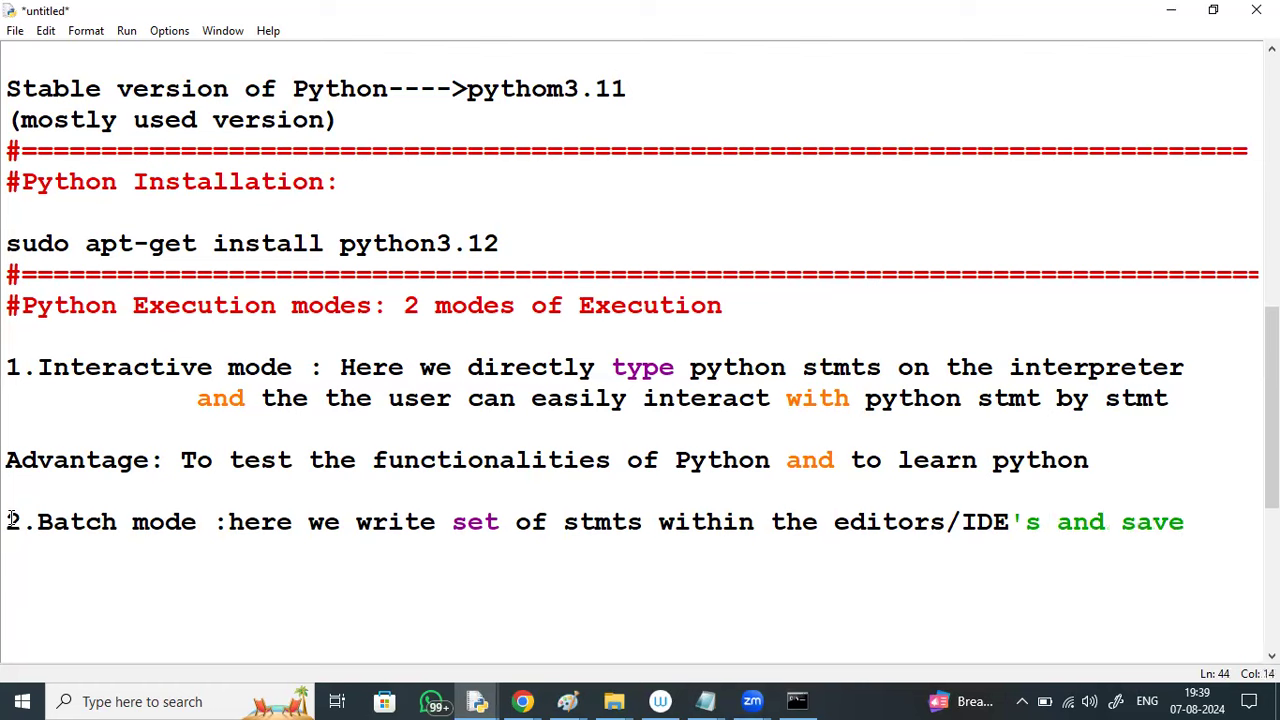
pyautogui.write('y using .')
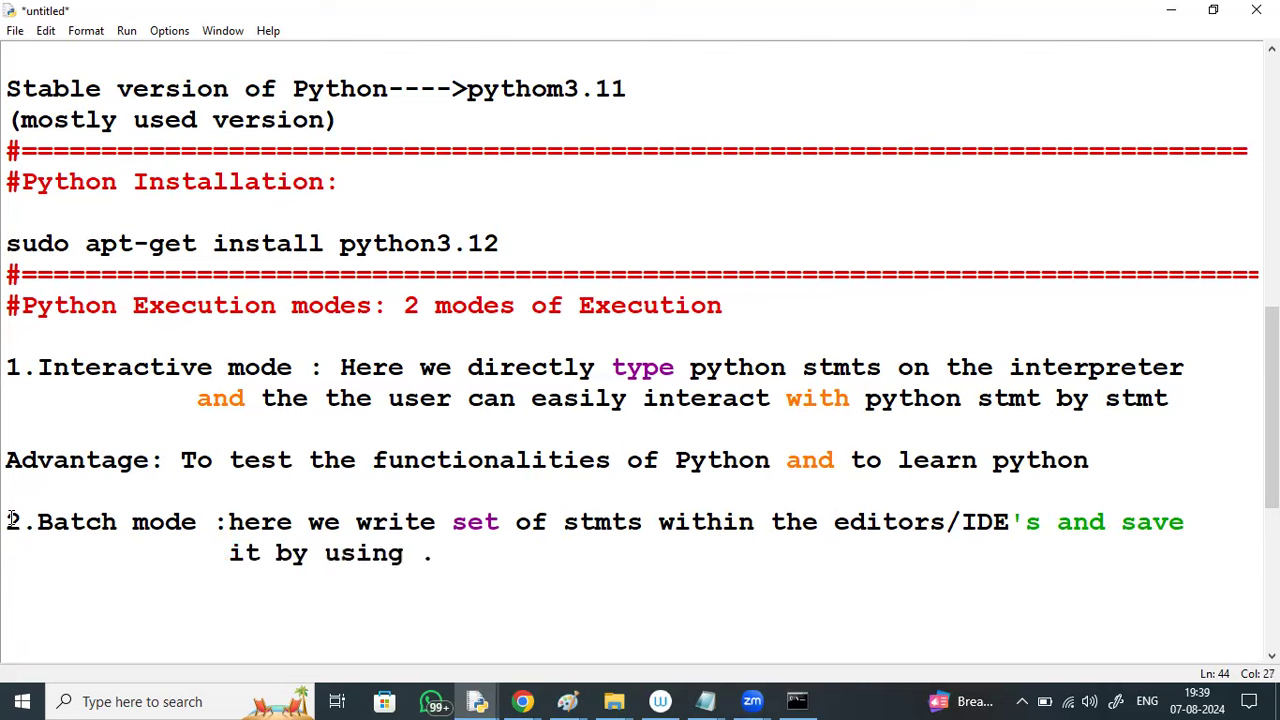
pyautogui.write('py extension')
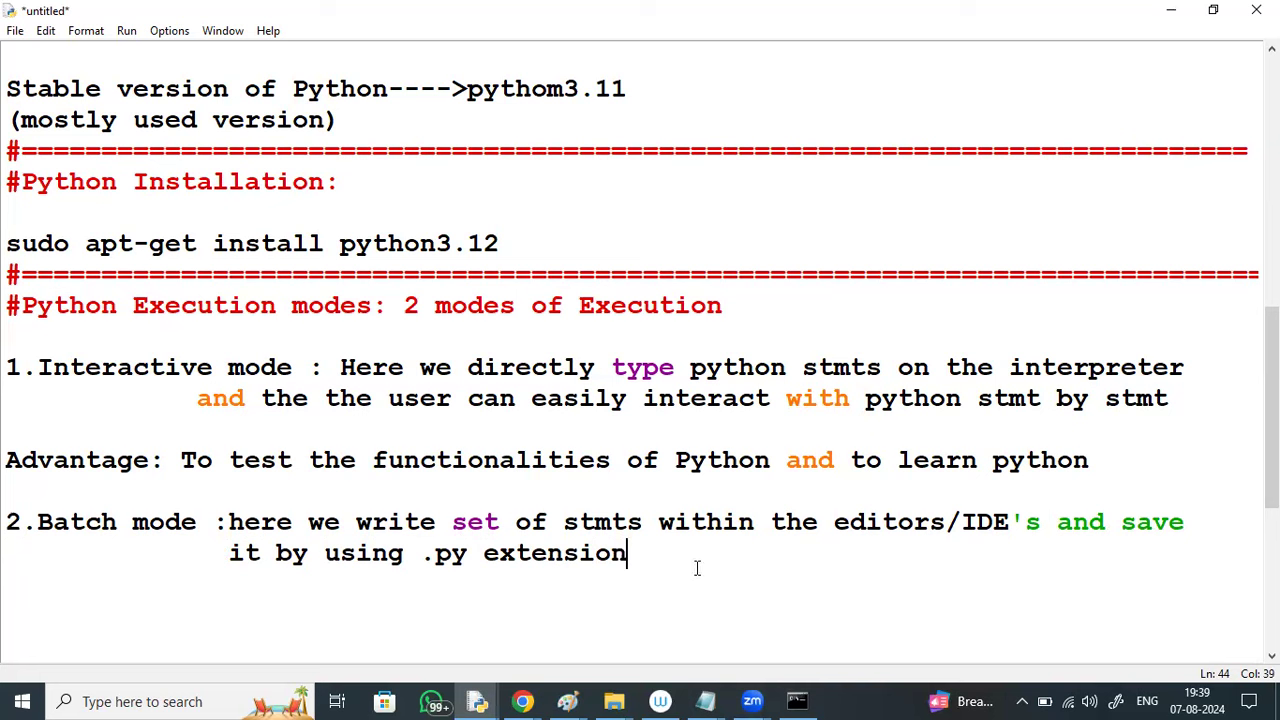
pyautogui.write('and later s')
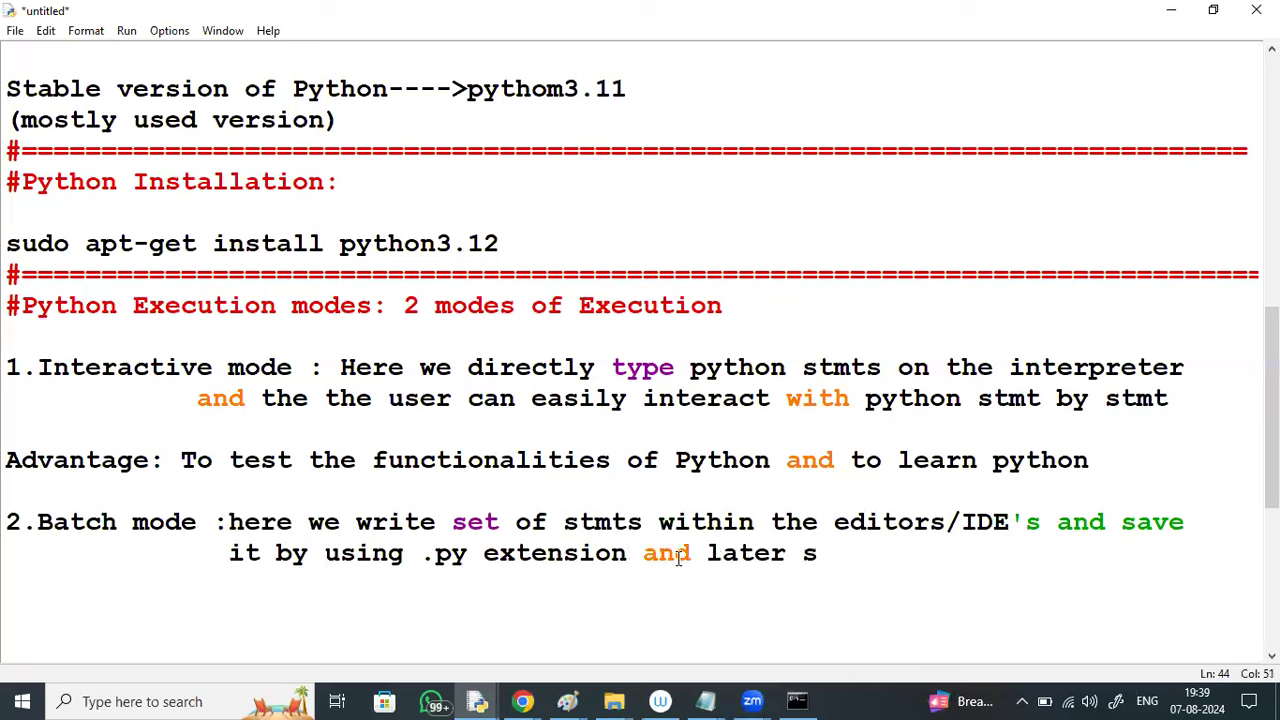
pyautogui.write('ubmit t')
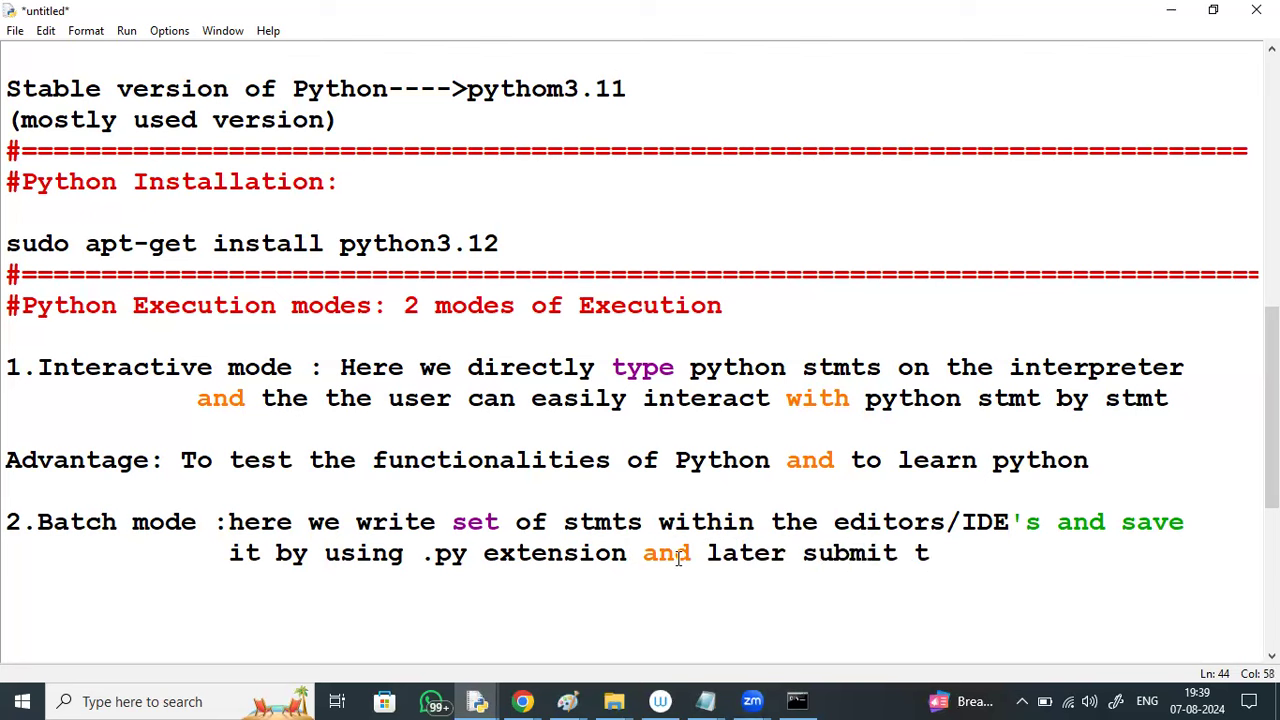
pyautogui.write('o python')
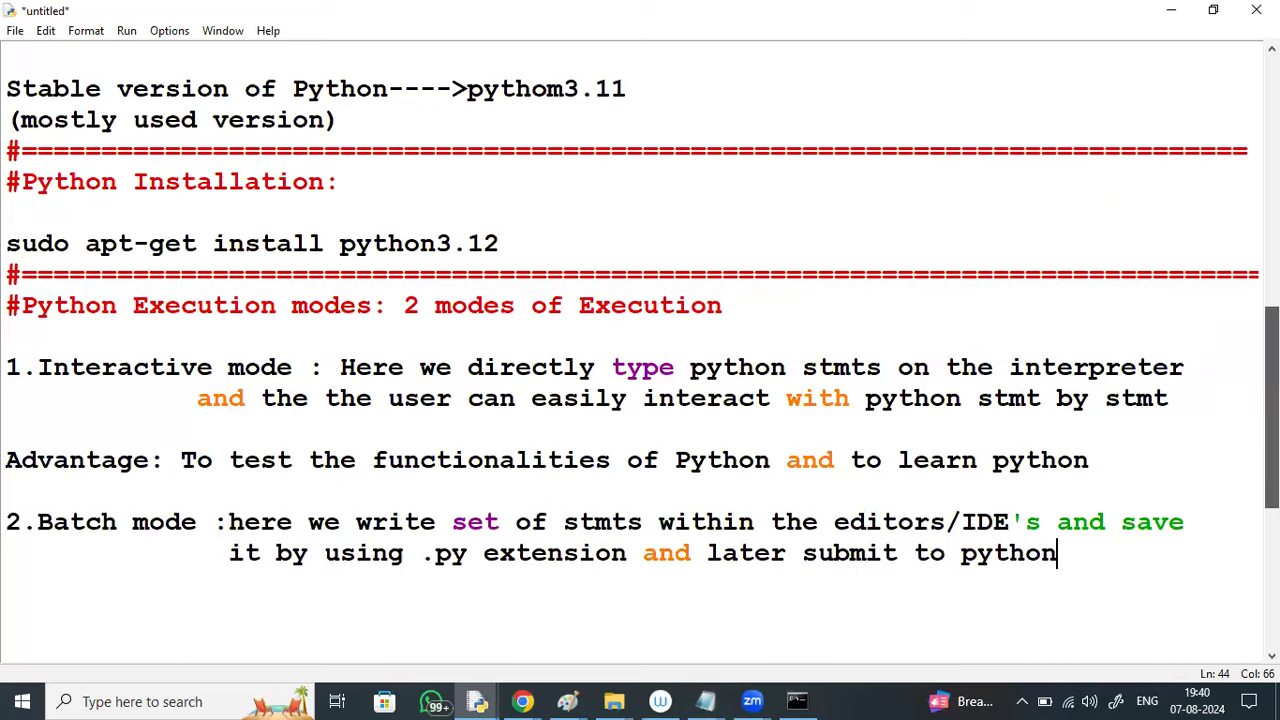
# Insert two blank lines below the Batch mode description, with the cursor at the start of an unindented line.
pyautogui.scroll(-2, 642, 353)
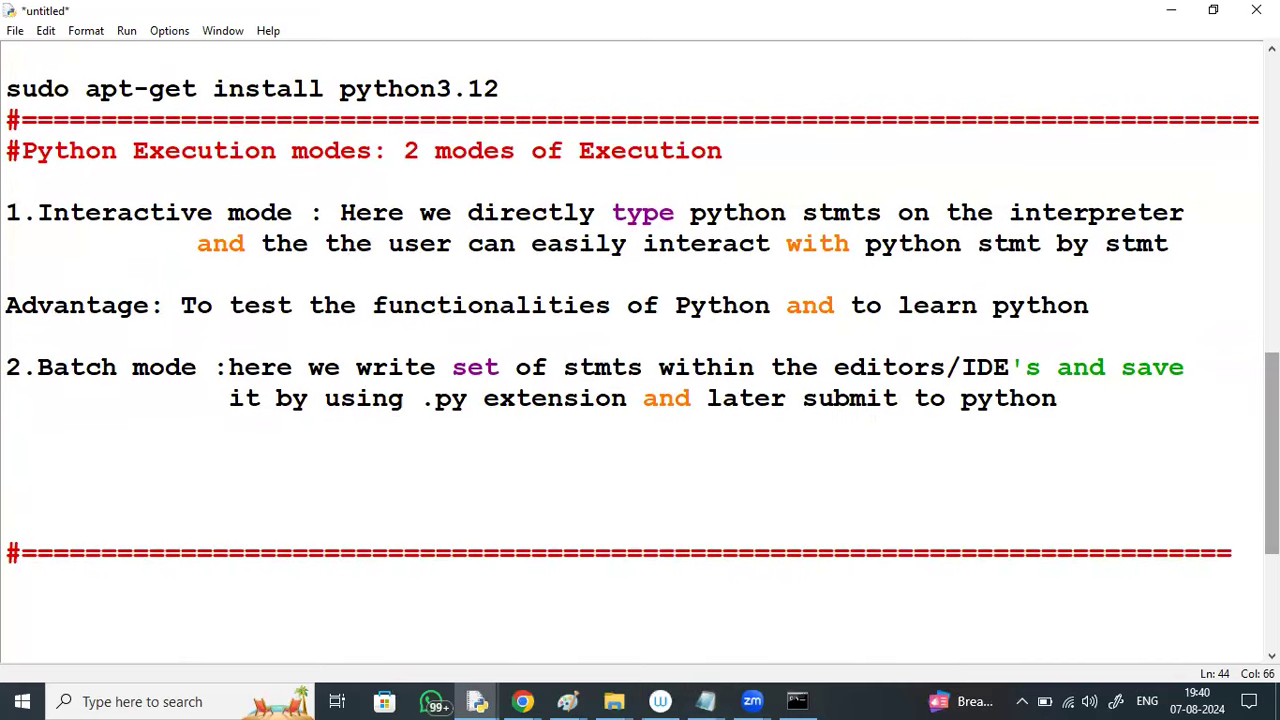
pyautogui.moveTo(707, 398); pyautogui.dragTo(1060, 400)
pyautogui.click(1062, 399)
pyautogui.press('Return')
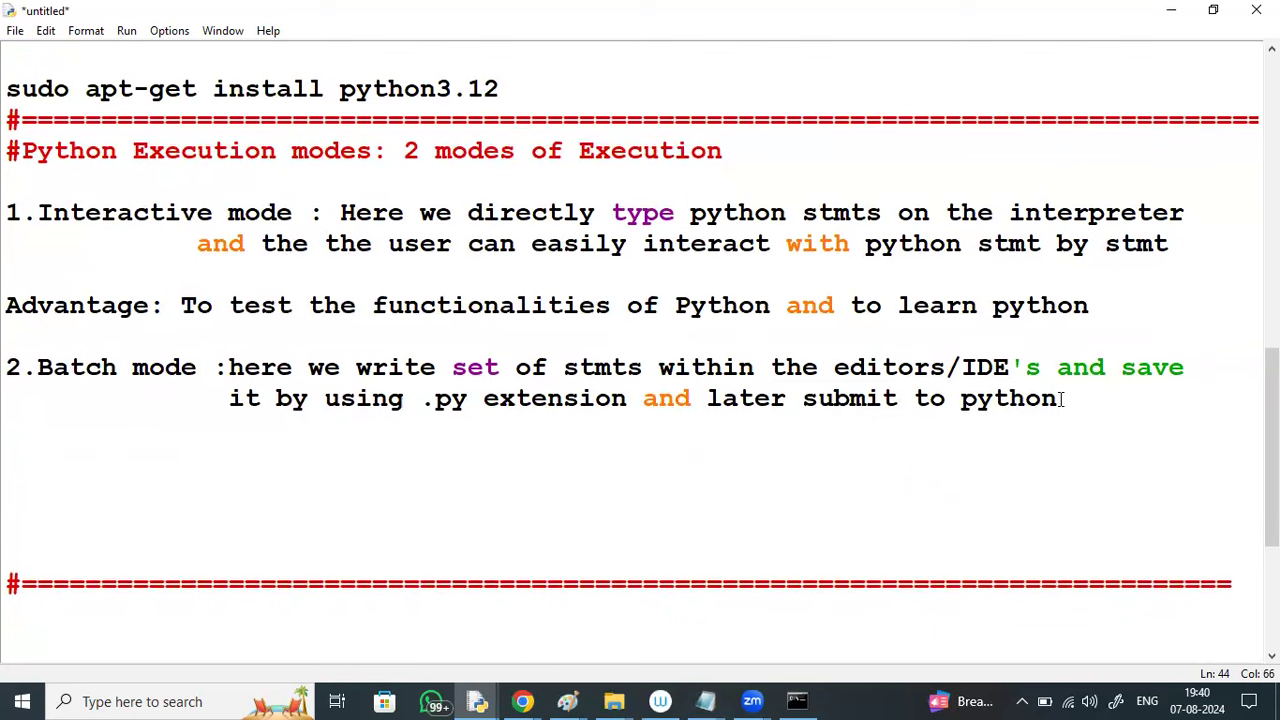
pyautogui.press('Return')
pyautogui.press('BackSpace')
pyautogui.press('BackSpace')
pyautogui.press('BackSpace')
pyautogui.press('BackSpace')
pyautogui.press('Delete')
pyautogui.press('Return')
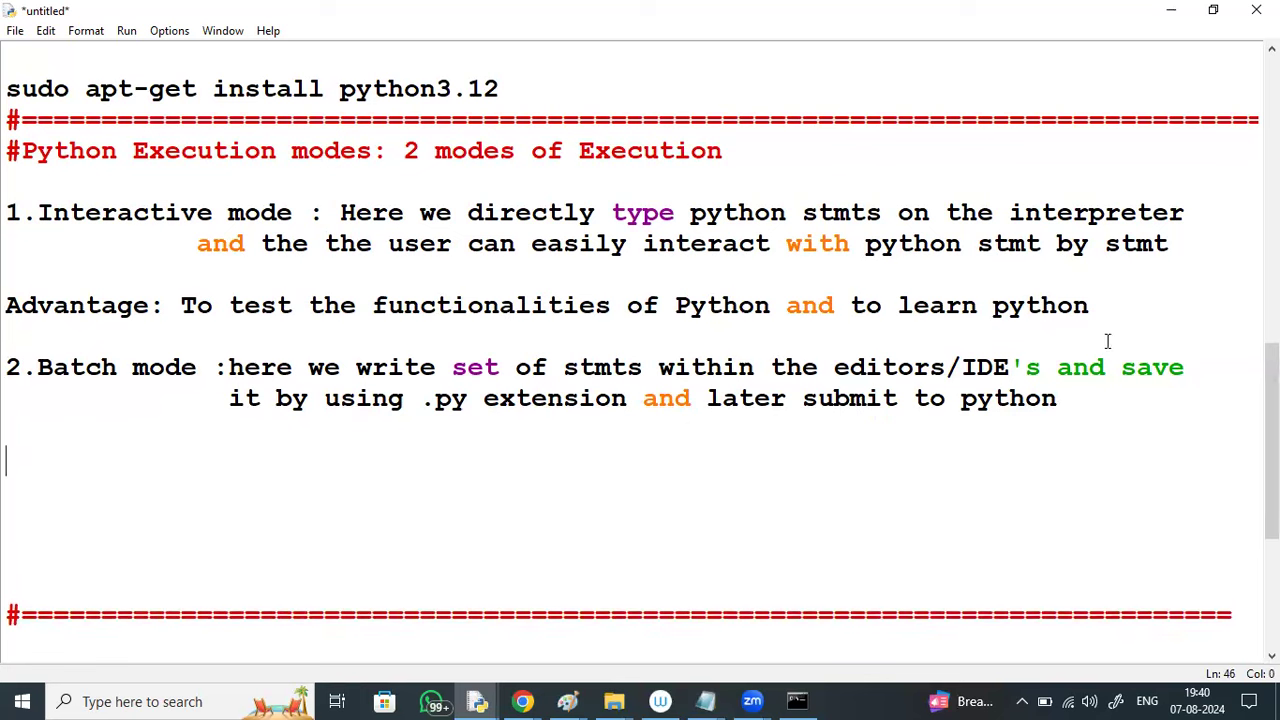
# Add the heading line "Various Editors:" below the Batch mode description, separated from it by a blank line.
pyautogui.moveTo(848, 366); pyautogui.dragTo(1010, 366)
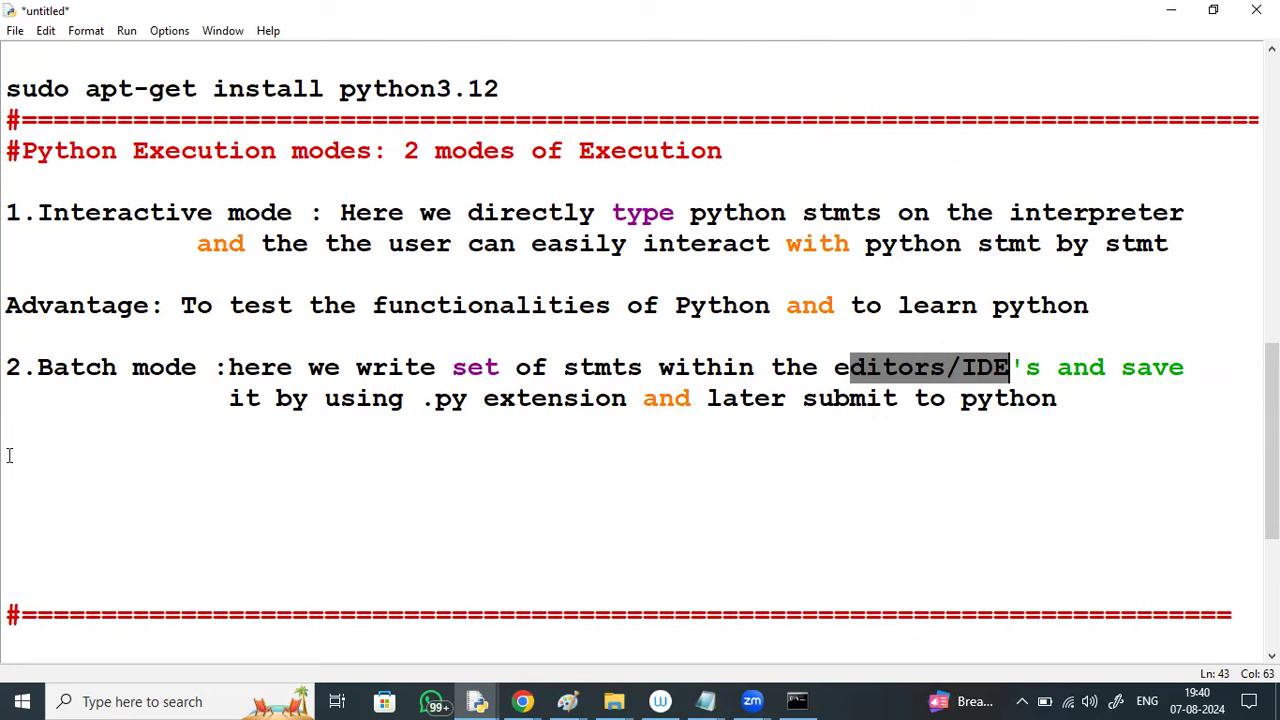
pyautogui.click(8, 460)
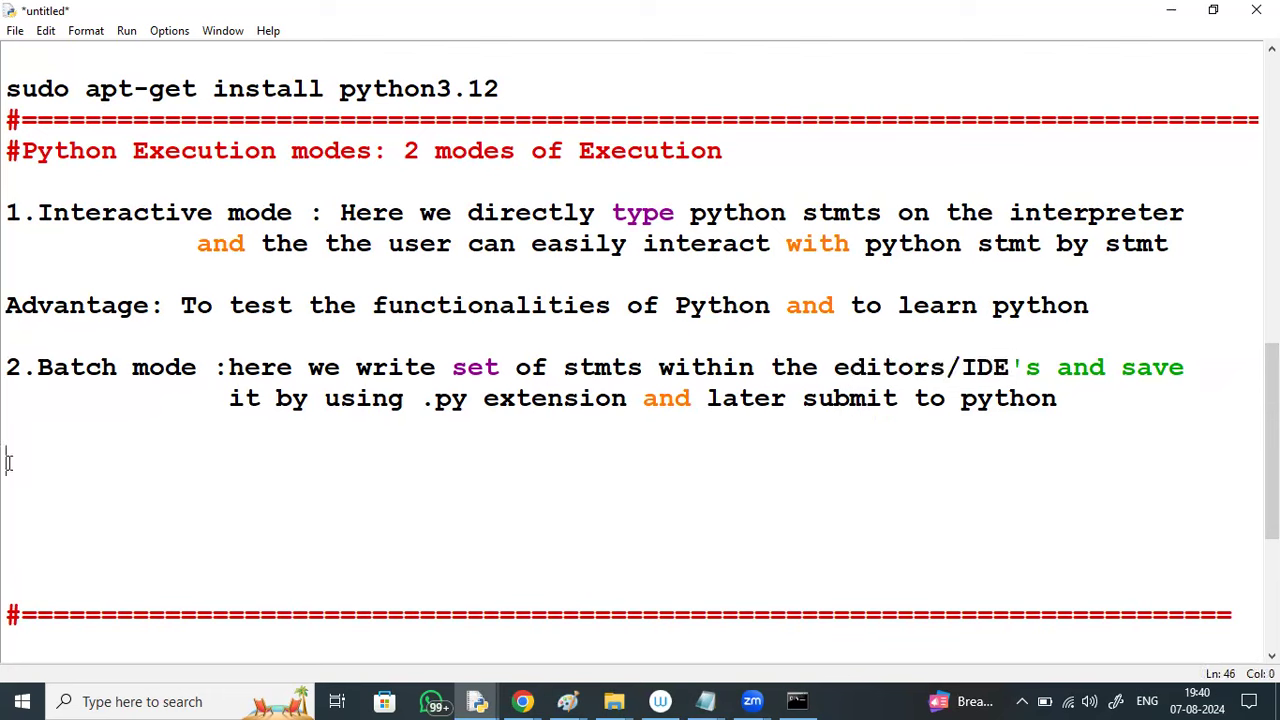
pyautogui.press('Return')
pyautogui.press('BackSpace')
pyautogui.write('Variou')
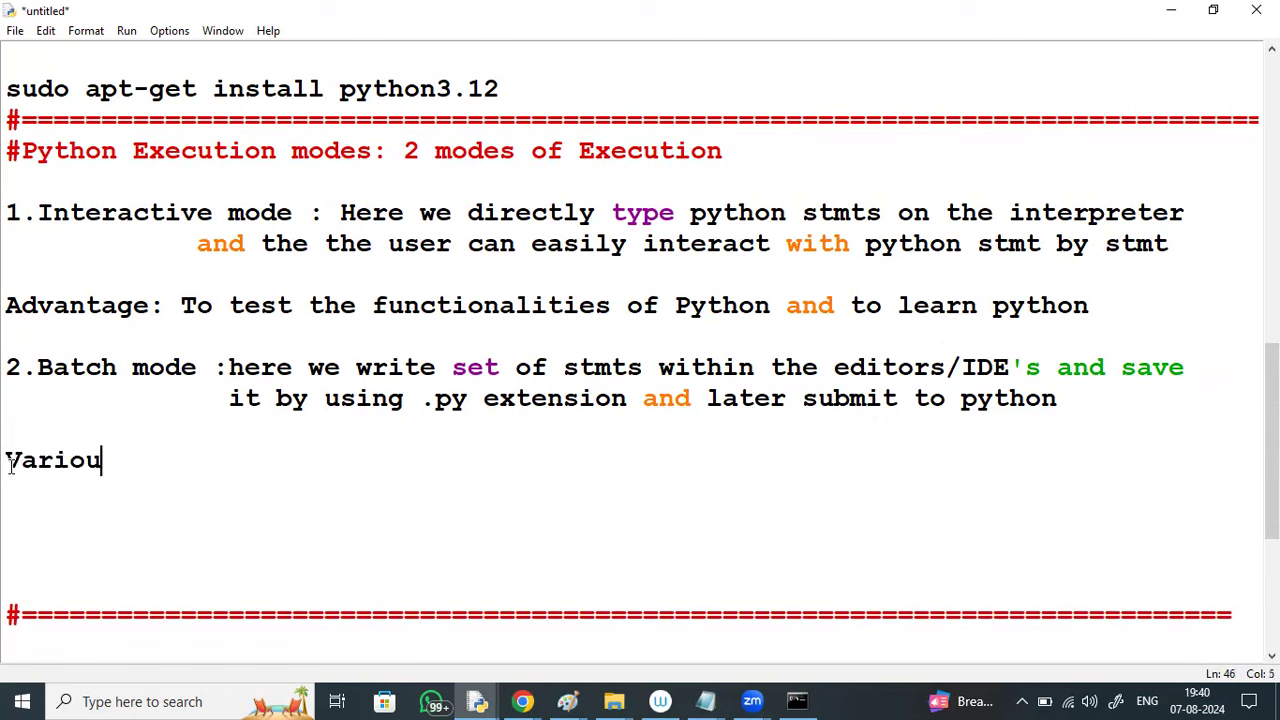
pyautogui.write('s Edit')
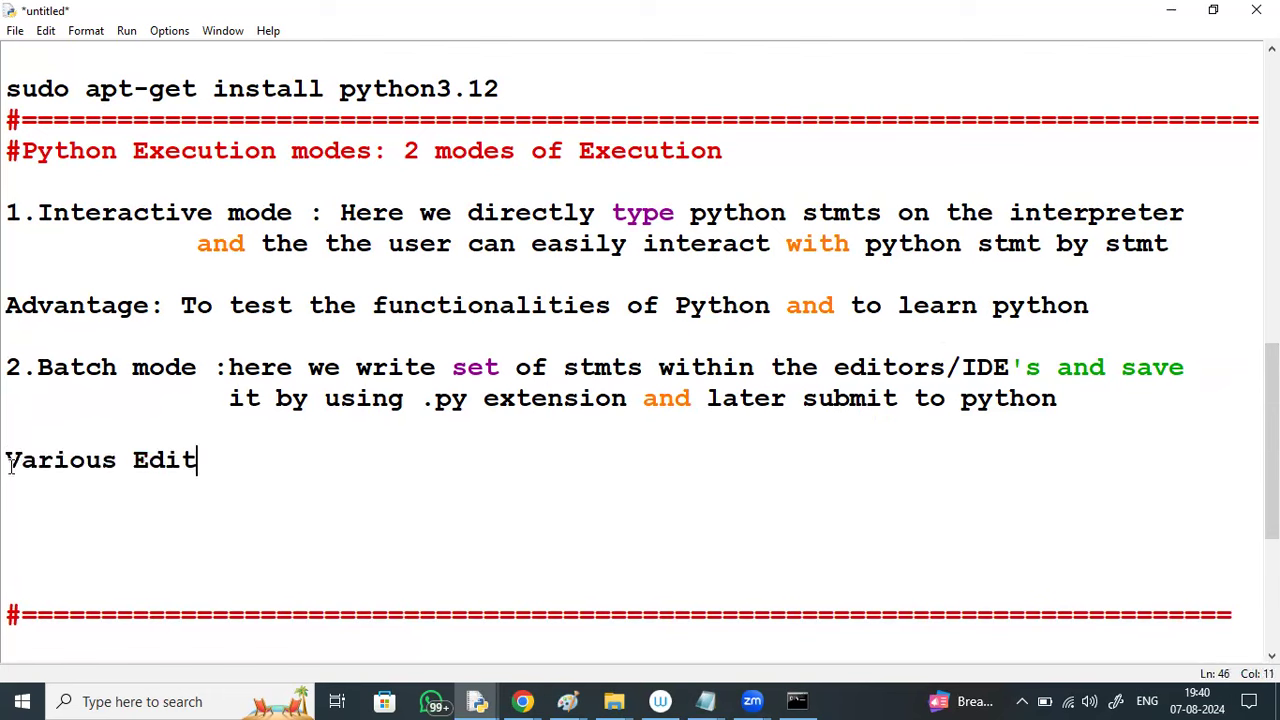
pyautogui.write('ors:')
# Start an indented numbered list under the Various Editors heading with "1.Notepad" and "2.Editplus".
pyautogui.press('Return')
pyautogui.write('1.Not')
pyautogui.write('t')
pyautogui.press('BackSpace')
pyautogui.write('epad')
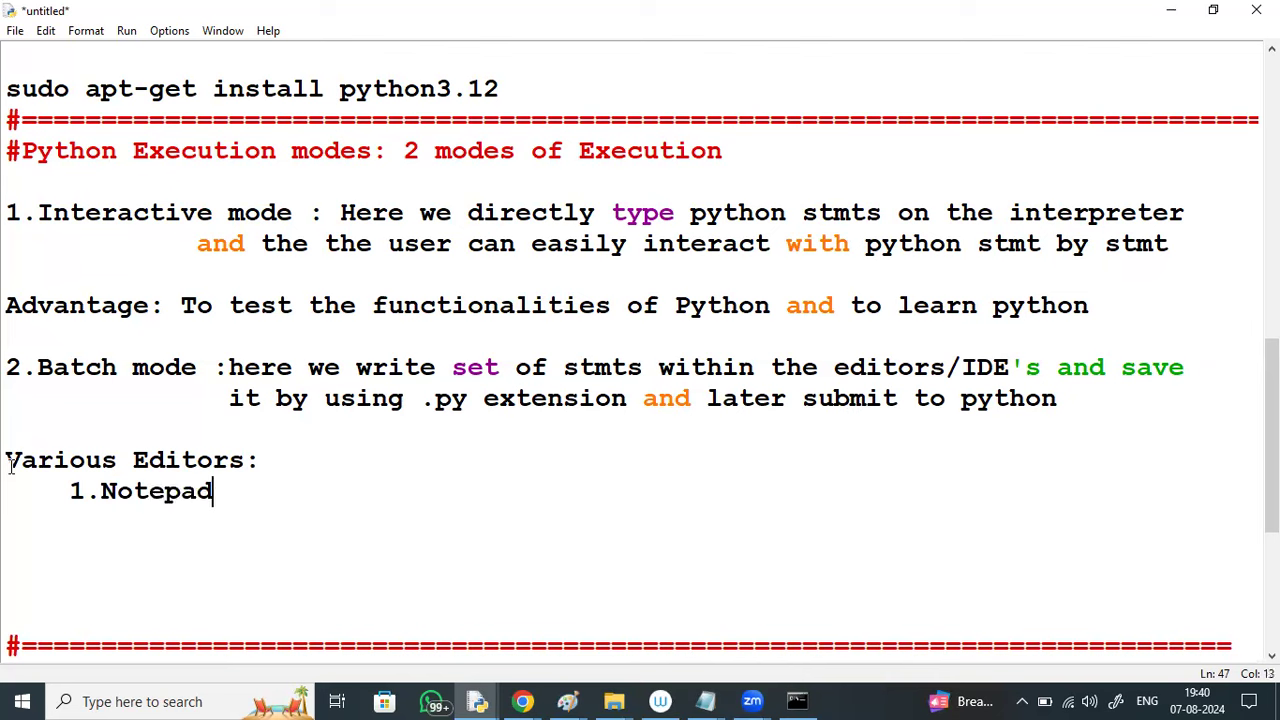
pyautogui.press('Return')
pyautogui.write('2.Editplus')
# Complete the editors list with the entries "3.vi" and "4.nano".
pyautogui.press('Return')
pyautogui.write('3.vo')
pyautogui.press('BackSpace')
pyautogui.write('i')
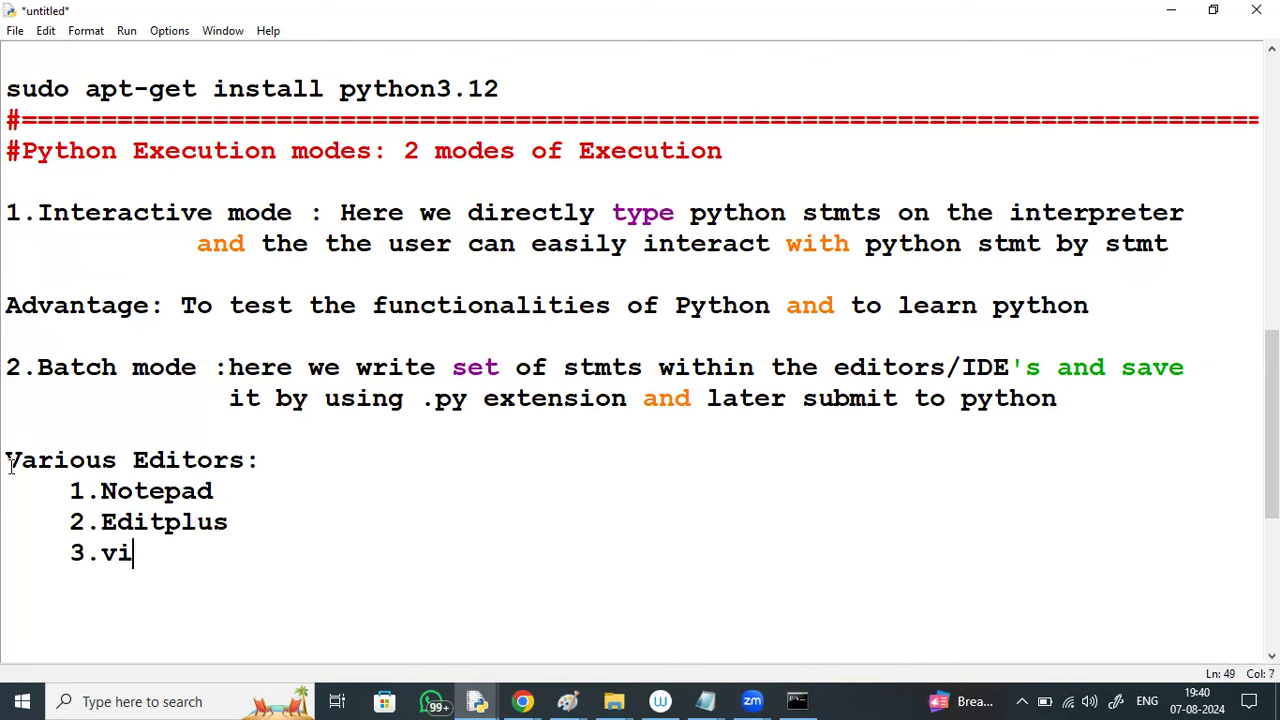
pyautogui.press('Return')
pyautogui.write('4.nano')
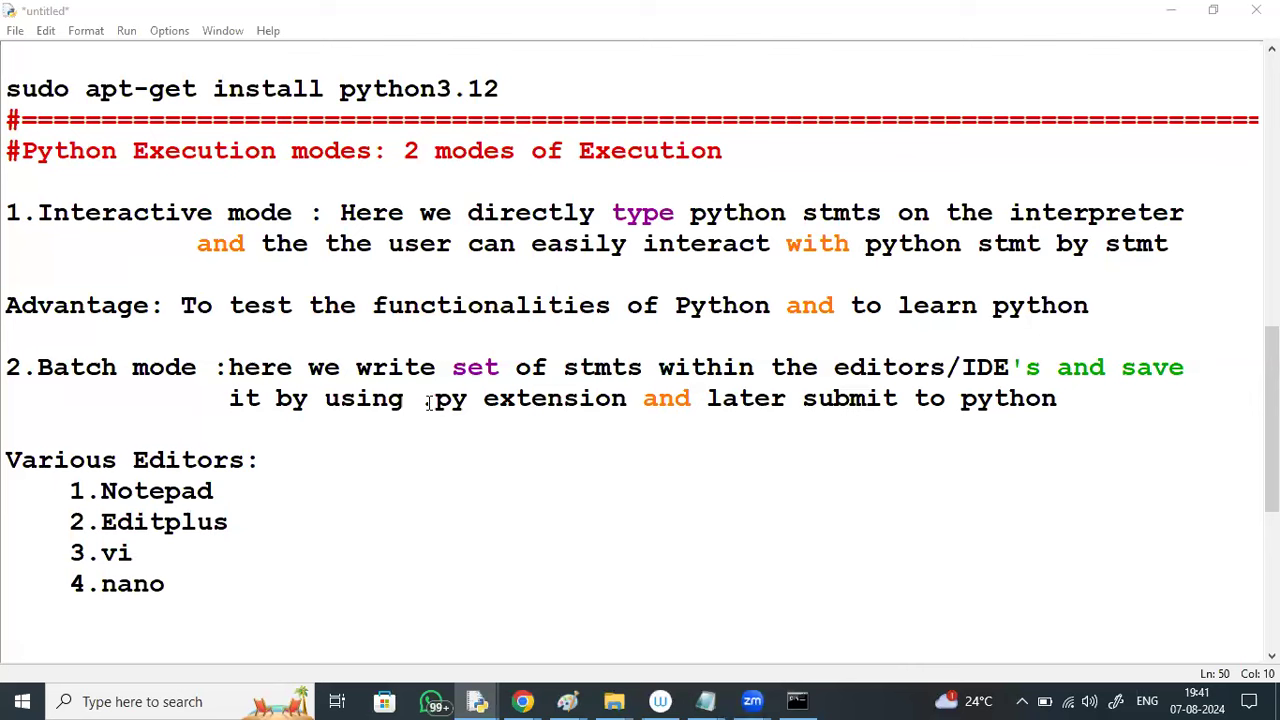
# Turn the "Various Editors:" heading into a comment with a leading #, and highlight the four editor entries below it.
pyautogui.click(8, 462)
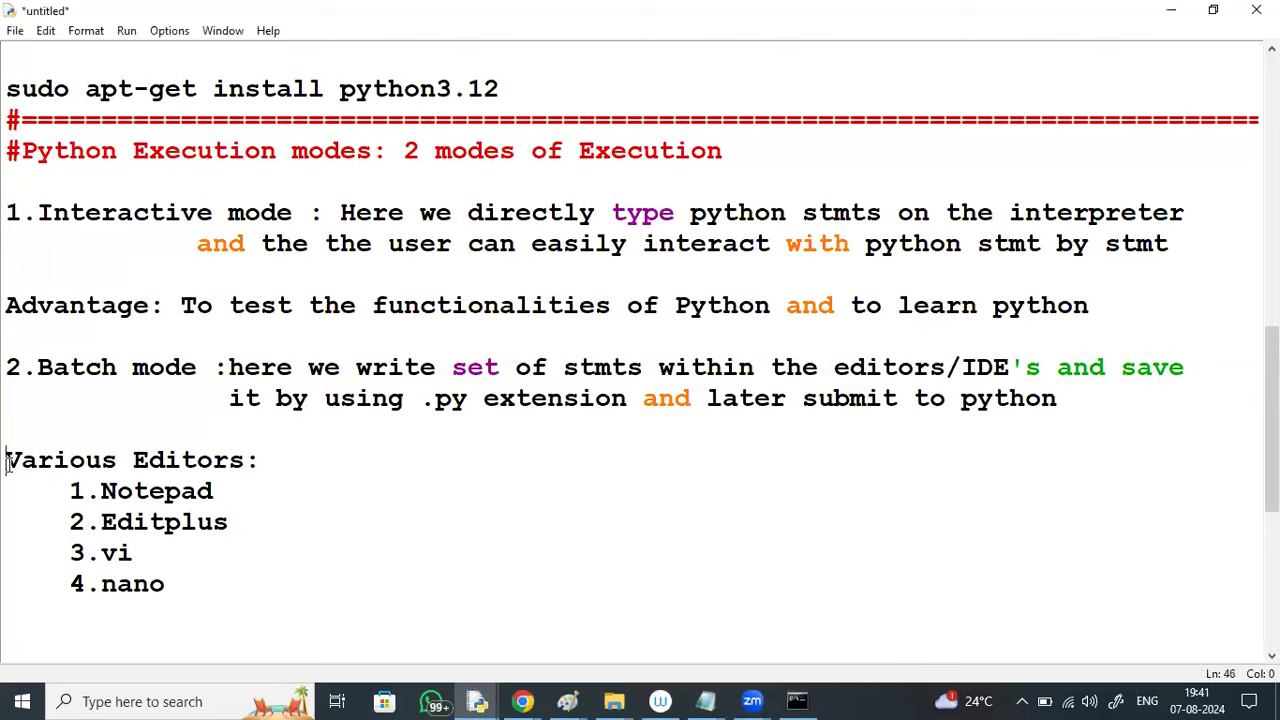
pyautogui.write('#')
pyautogui.moveTo(37, 490); pyautogui.dragTo(267, 581)
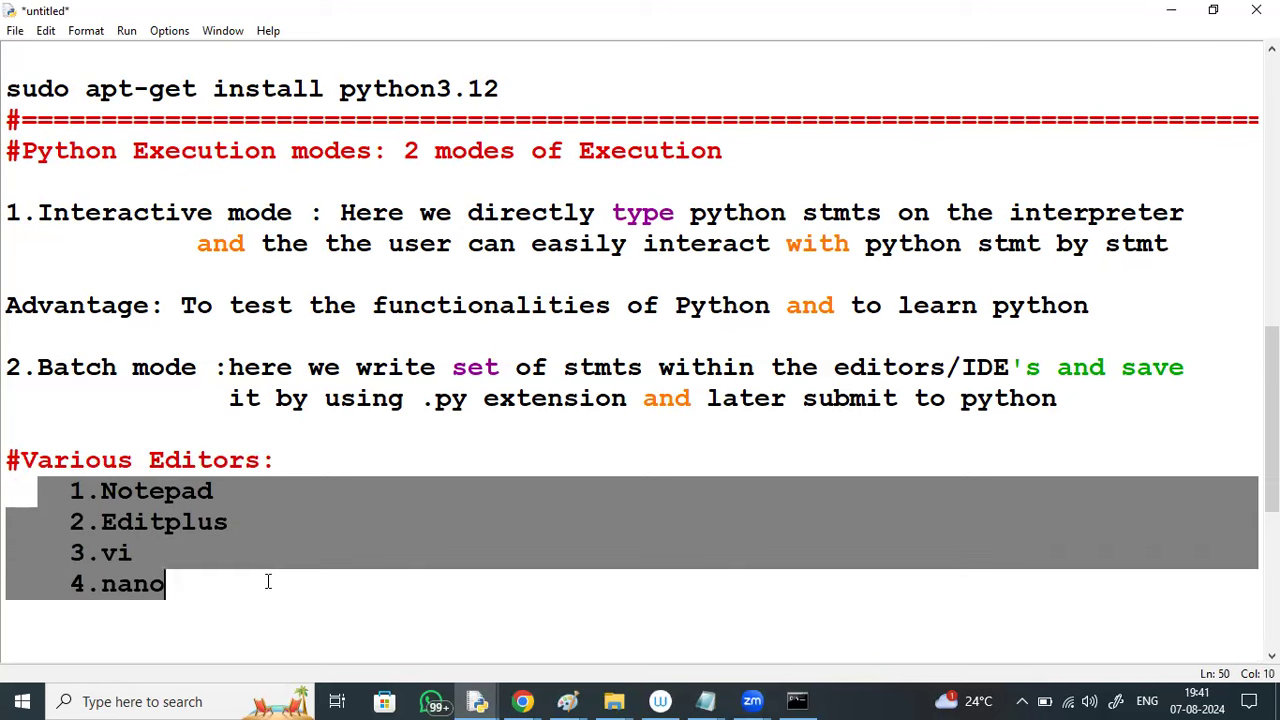
# Add the unindented comment heading "#Various IDE's:" directly below the nano entry.
pyautogui.scroll(-2, 656, 371)
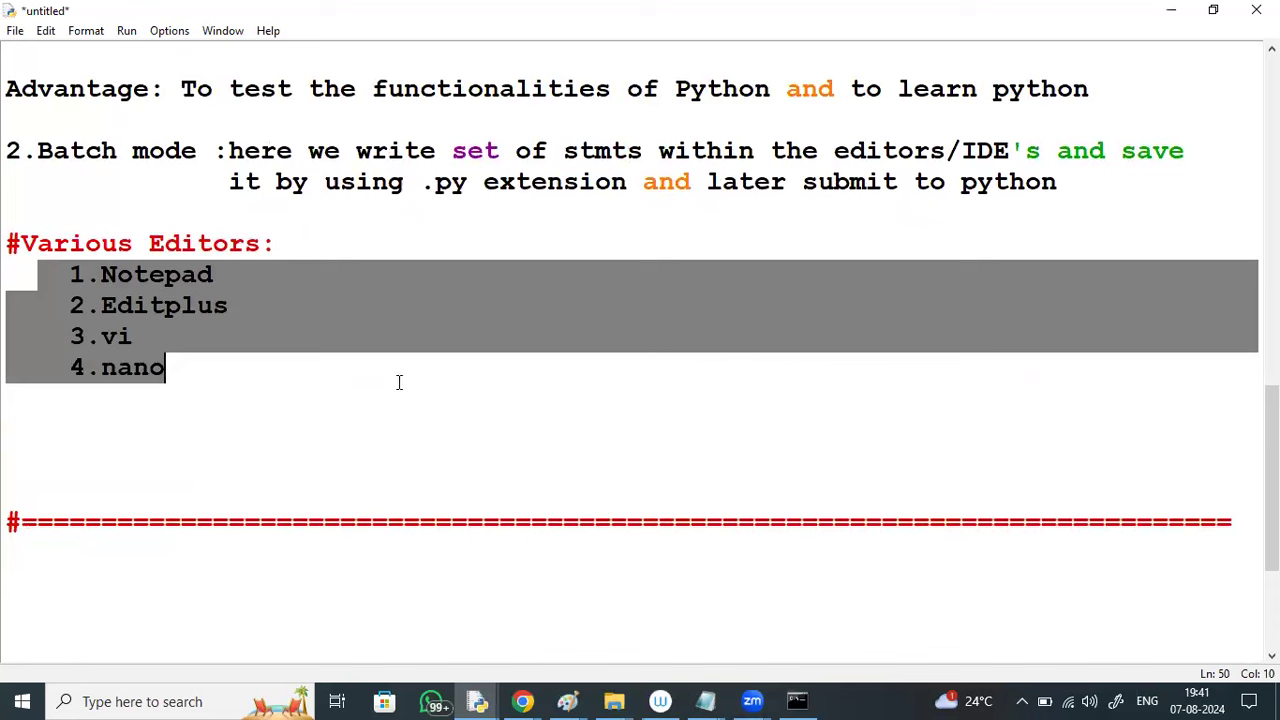
pyautogui.click(245, 370)
pyautogui.press('Return')
pyautogui.press('BackSpace')
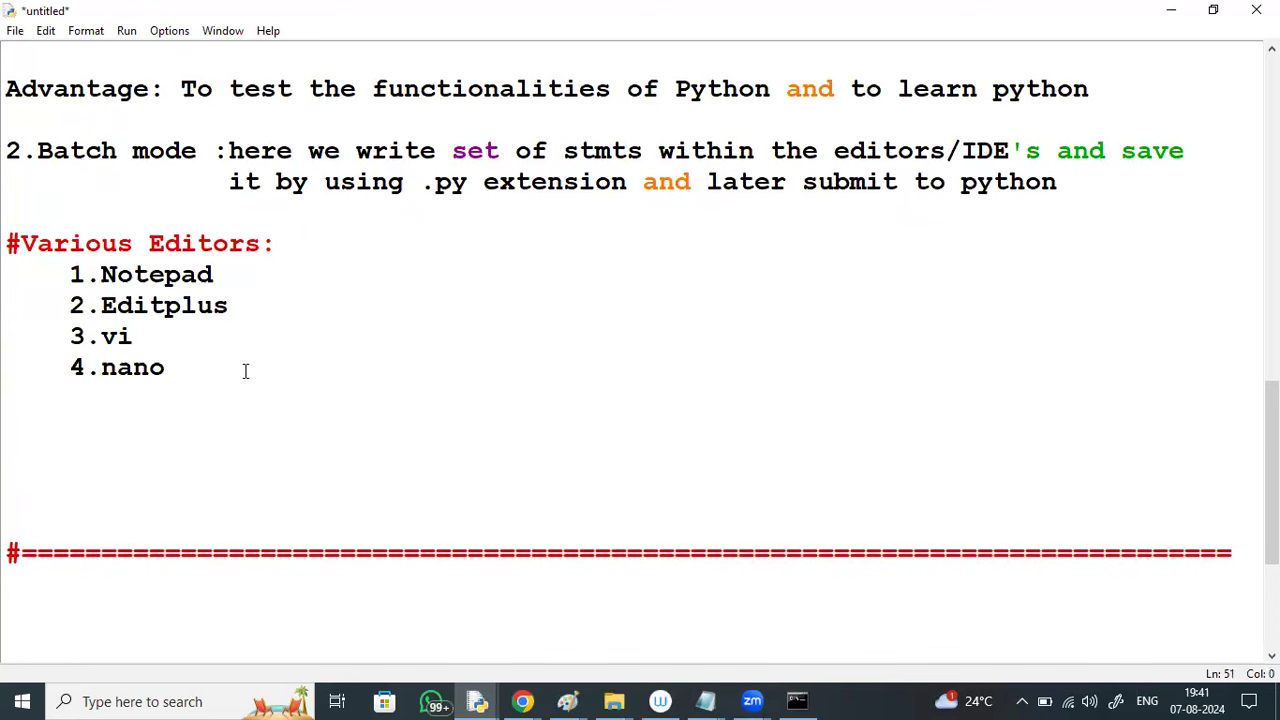
pyautogui.write('#Various IDE')
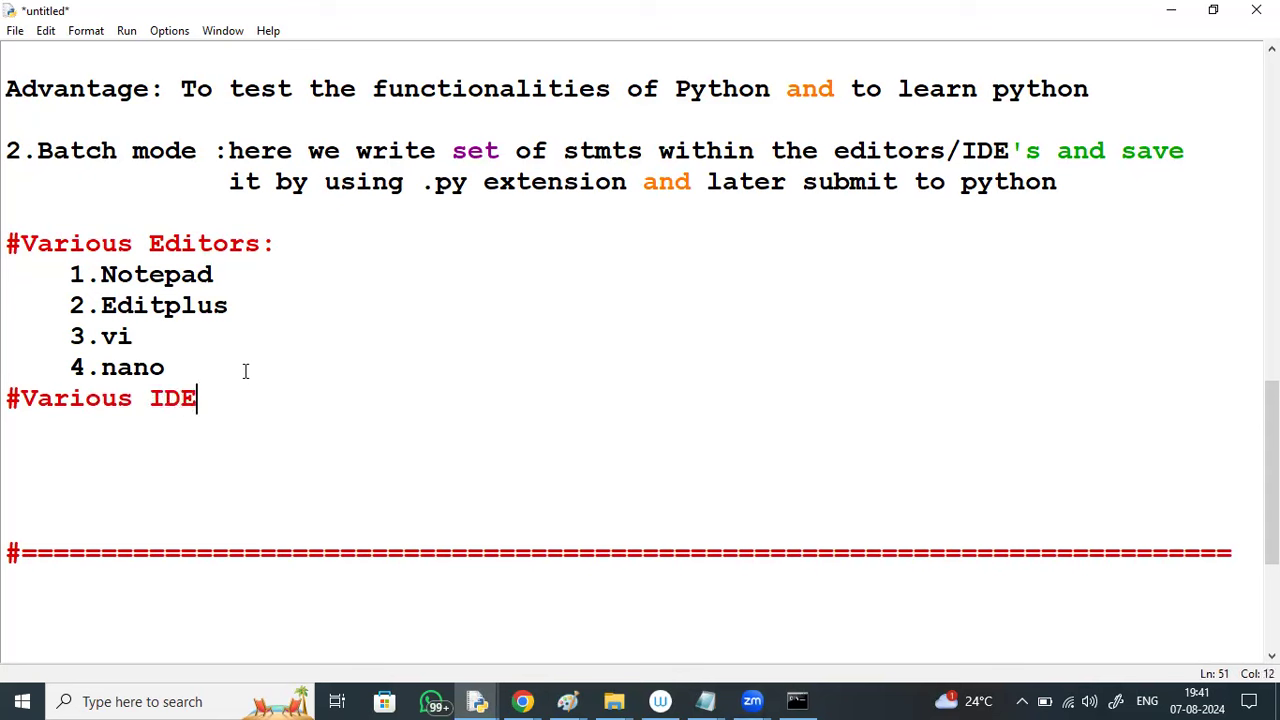
pyautogui.write("'s")
pyautogui.write(':')
# Start an indented numbered list under the Various IDE's heading with "1.Pycharm" and "2.Pydev".
pyautogui.press('Return')
pyautogui.write('1')
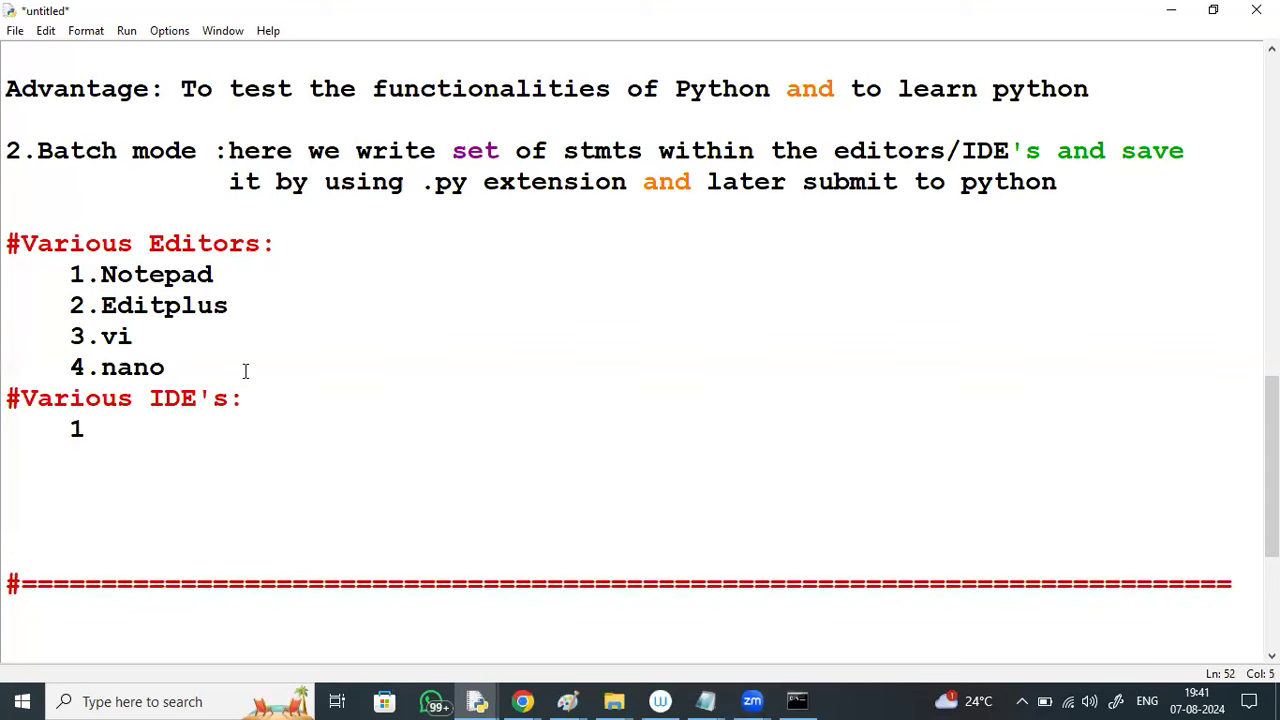
pyautogui.write('.Pycharm')
pyautogui.press('Return')
pyautogui.write('2.Pydev')
# Continue the IDE list with the entries "3.komodo" and "4.Spyder".
pyautogui.press('Return')
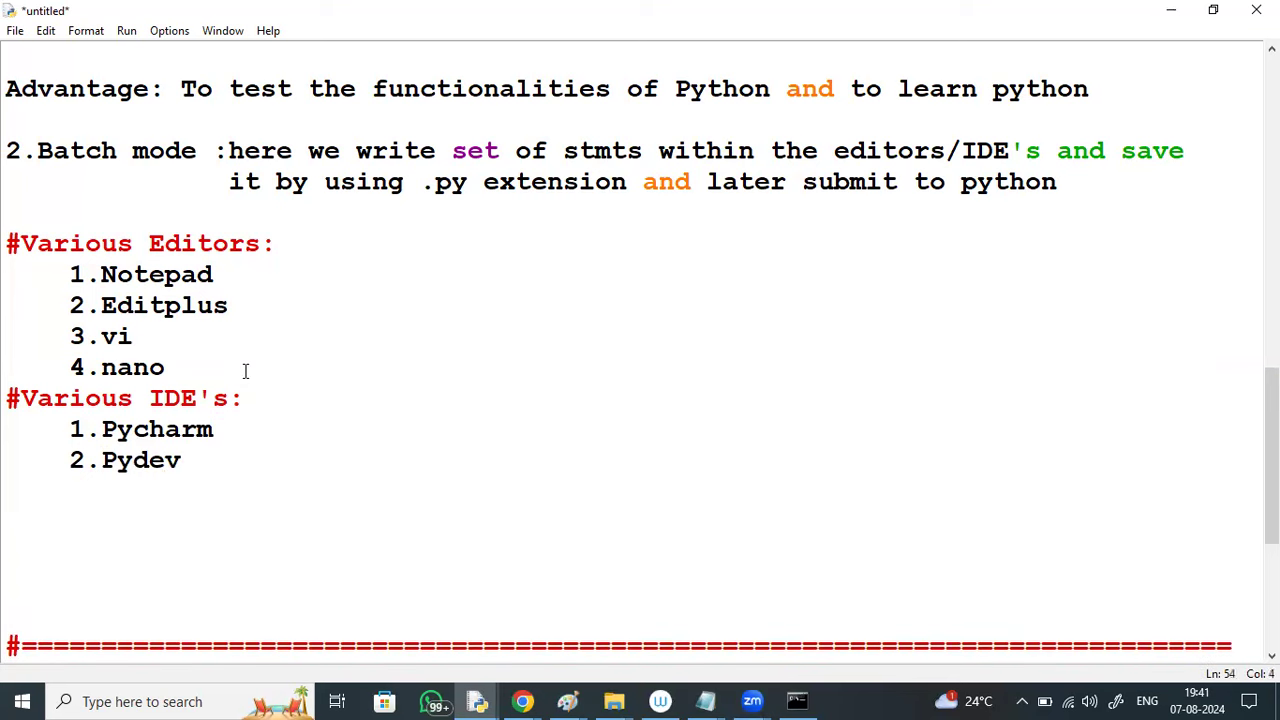
pyautogui.write('3.kom')
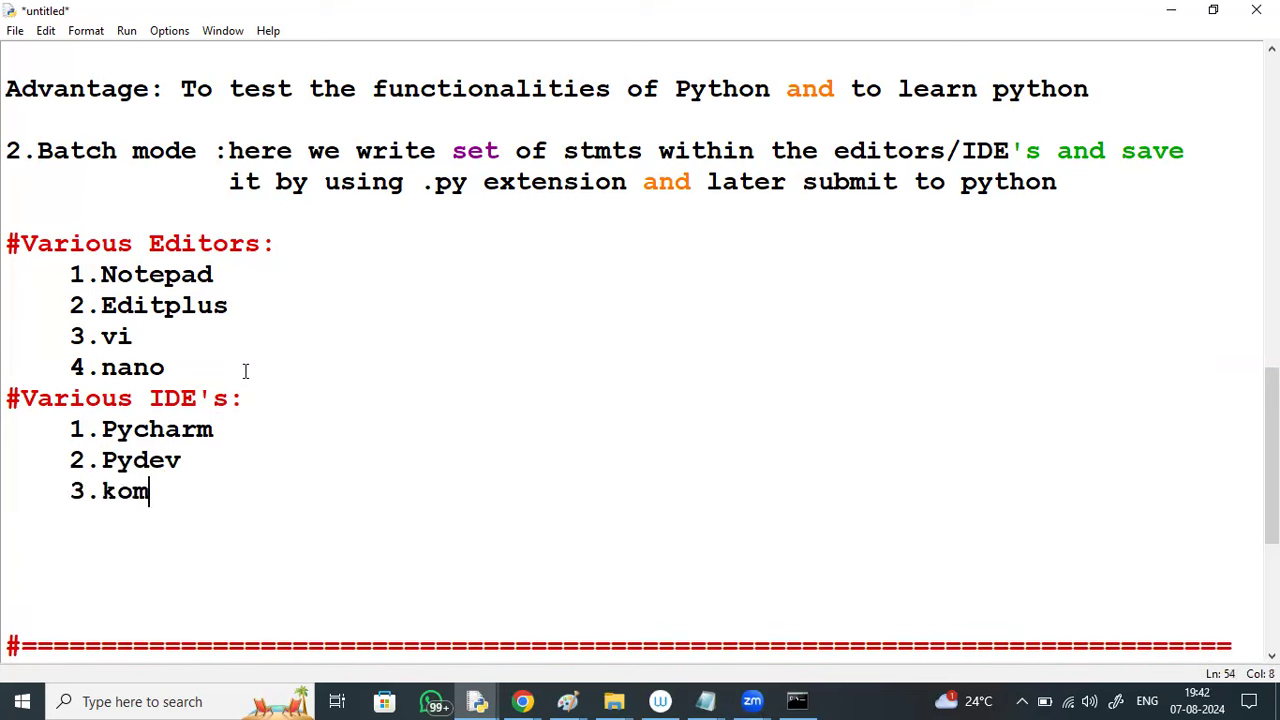
pyautogui.write('odo')
pyautogui.press('Return')
pyautogui.write('4.Sp')
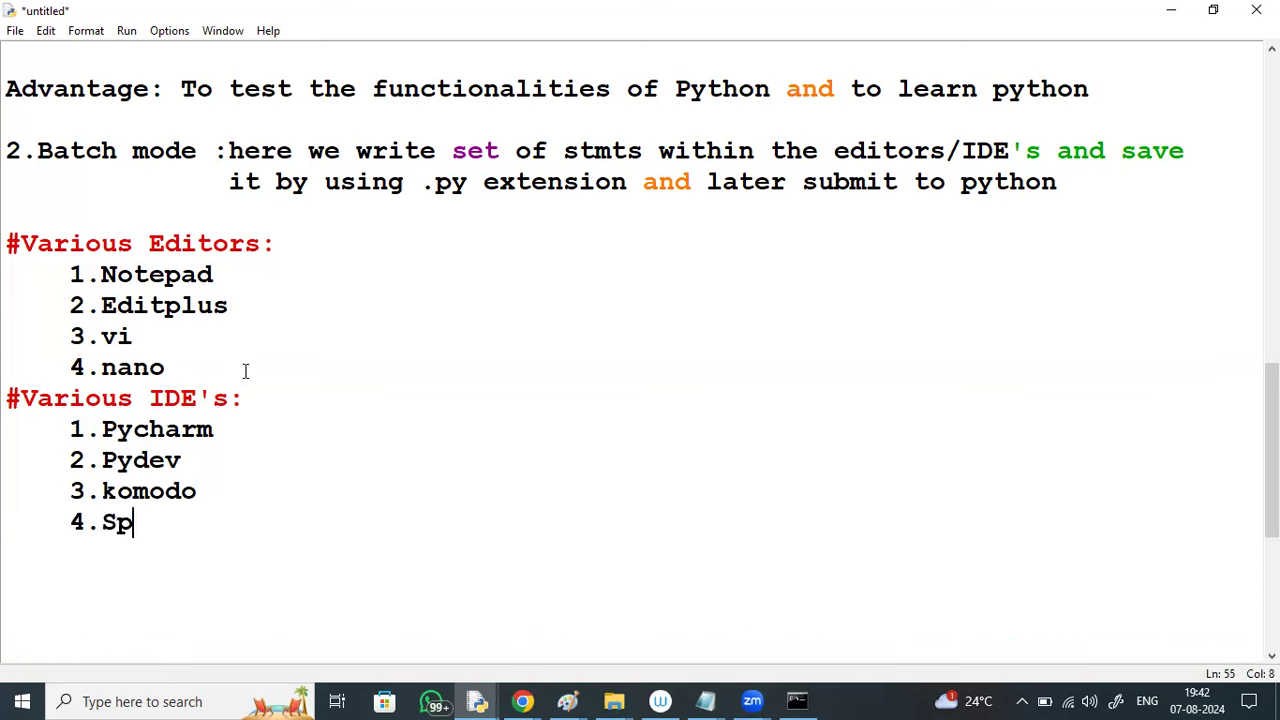
pyautogui.write('yder')
# Add "5.Eclipse" and "6.Netbeans" to the IDE list, closing the Zoom recording request without granting it.
pyautogui.press('Return')
pyautogui.write('5.Ecl')
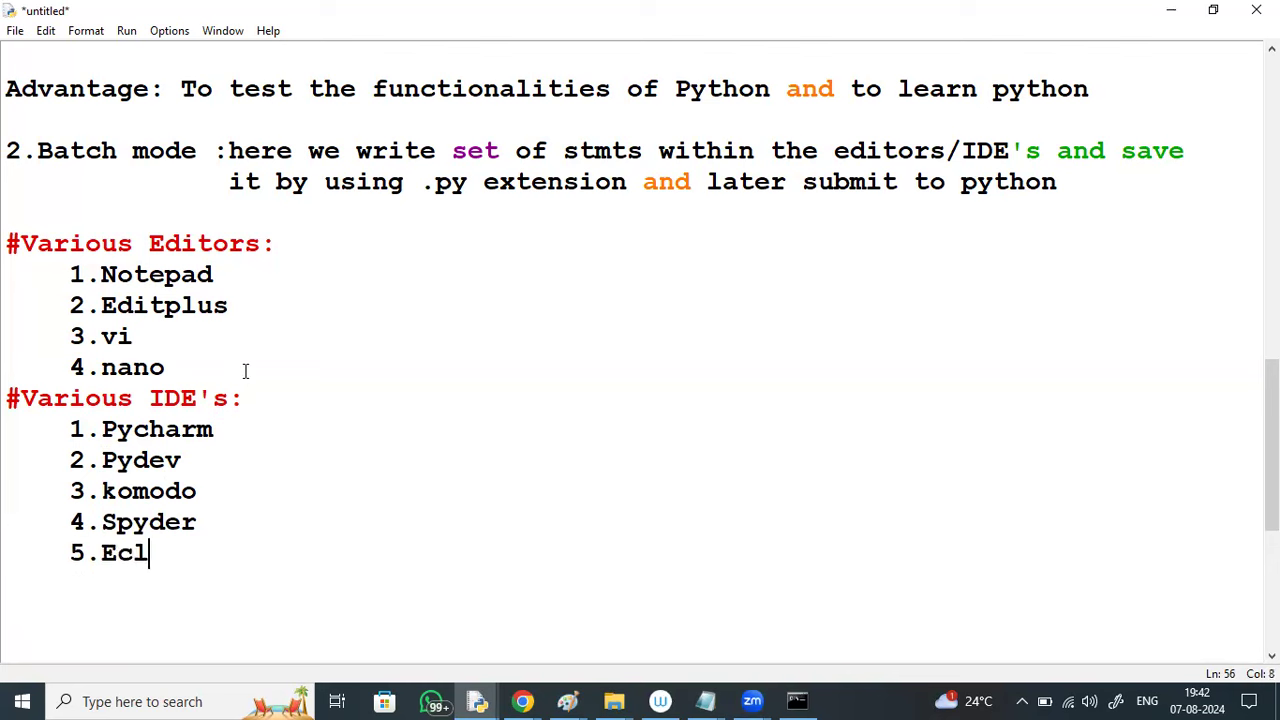
pyautogui.write('ipse')
pyautogui.press('Return')
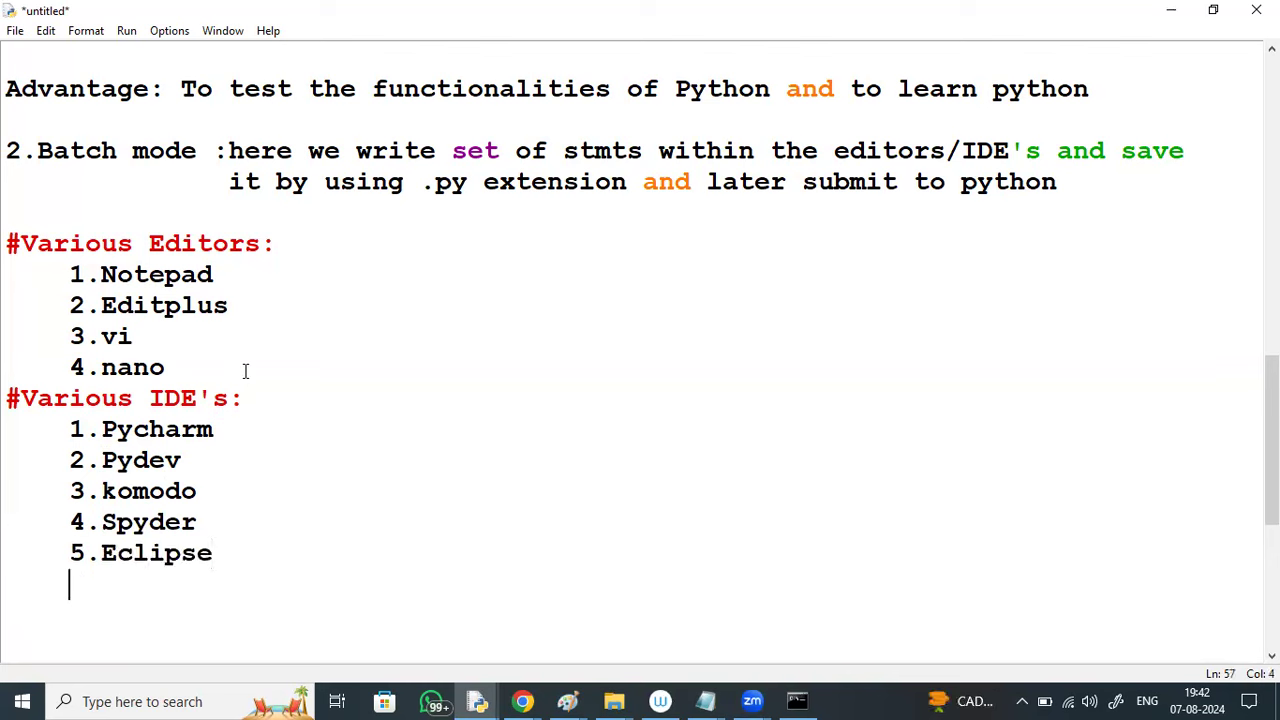
pyautogui.write('6.Netbean')
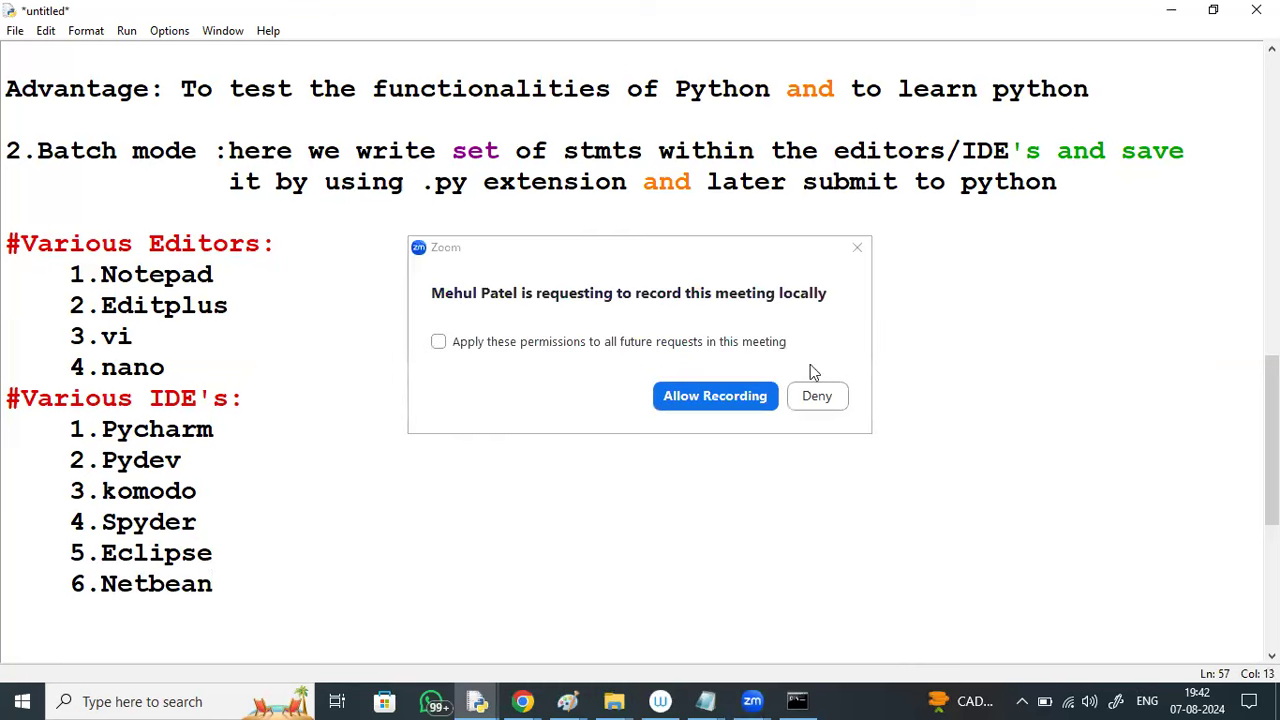
pyautogui.click(857, 250)
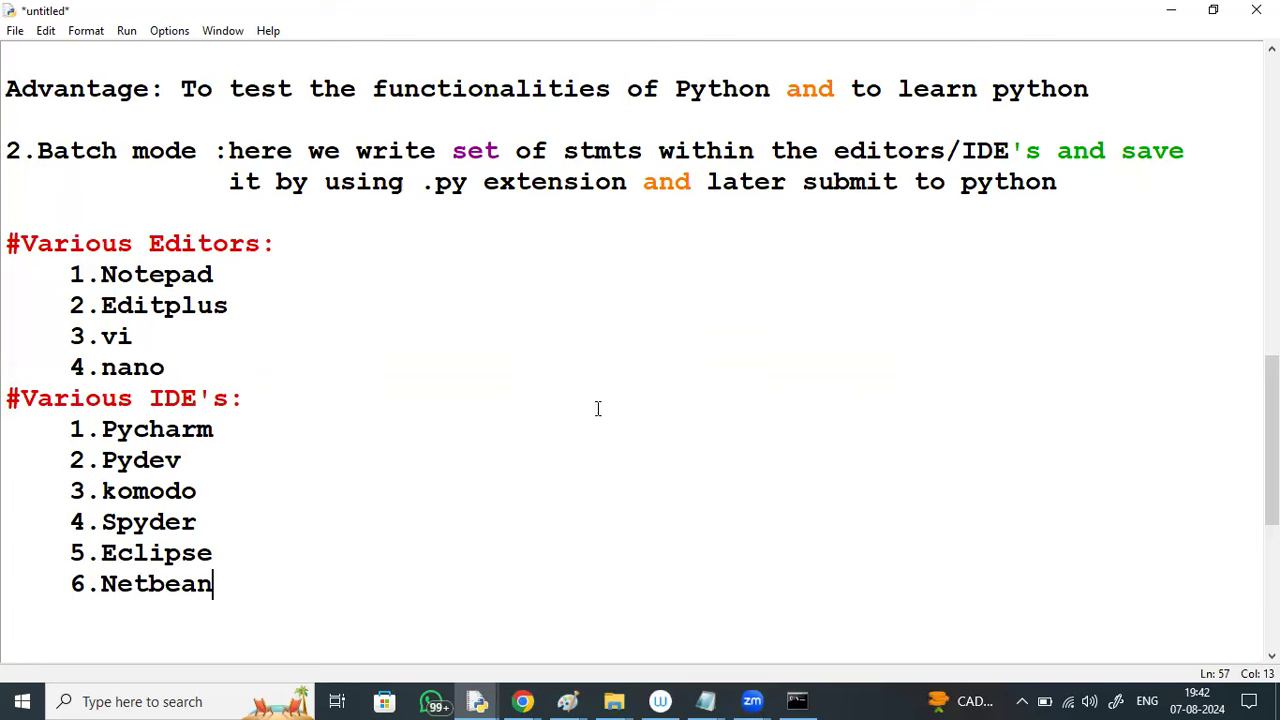
pyautogui.write('s')
# Add the entry "7.Jupyter Notebook" to the IDE list, closing the repeated Zoom recording request without granting it.
pyautogui.press('Return')
pyautogui.write('7.')
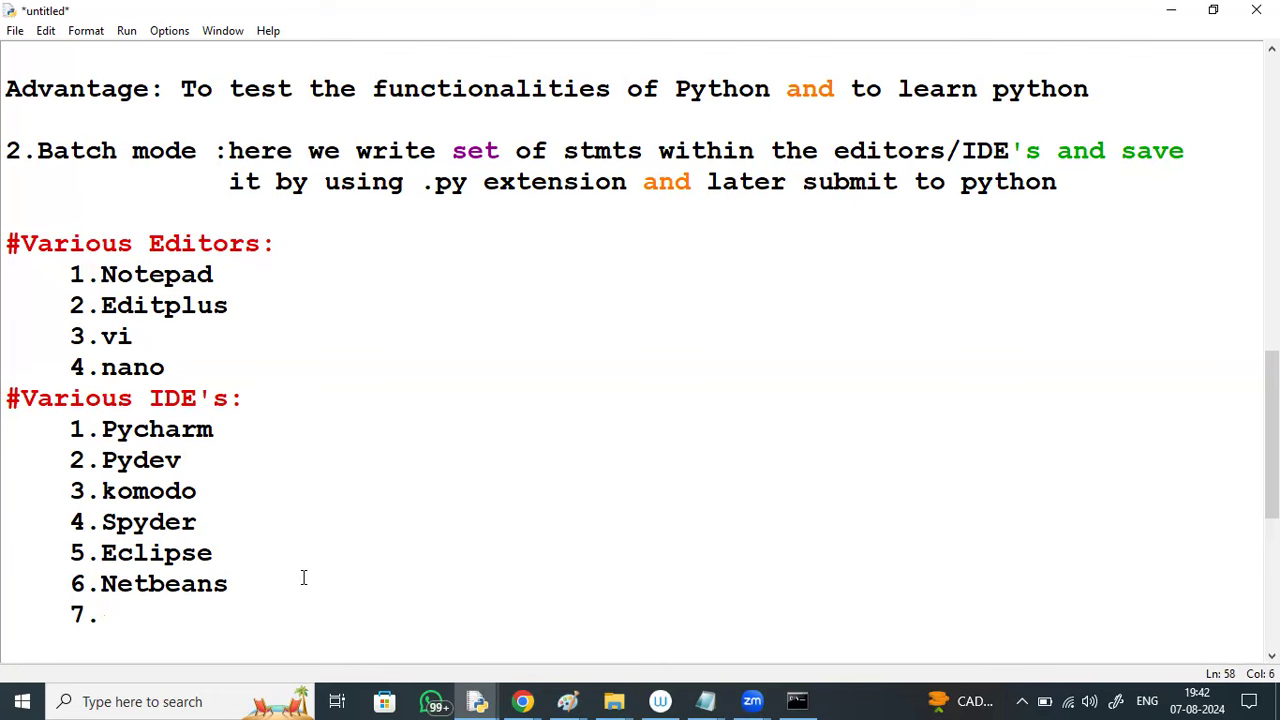
pyautogui.write('Jupyter')
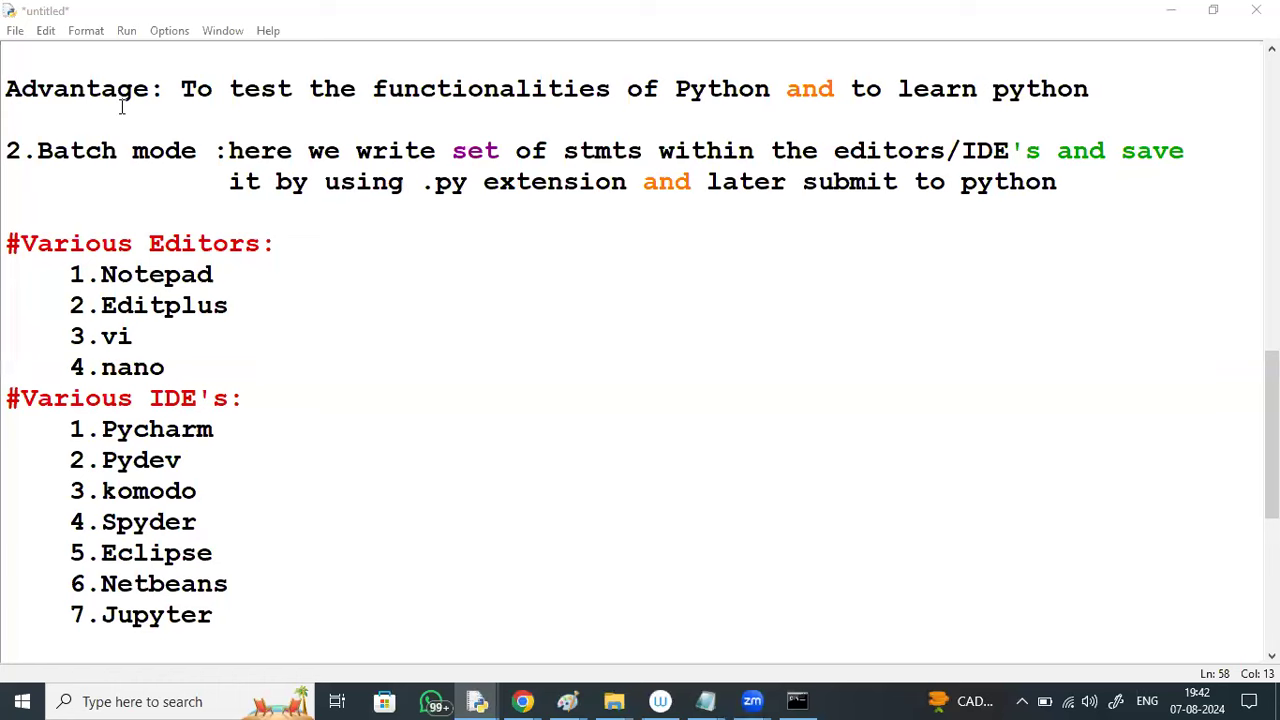
pyautogui.click(247, 607)
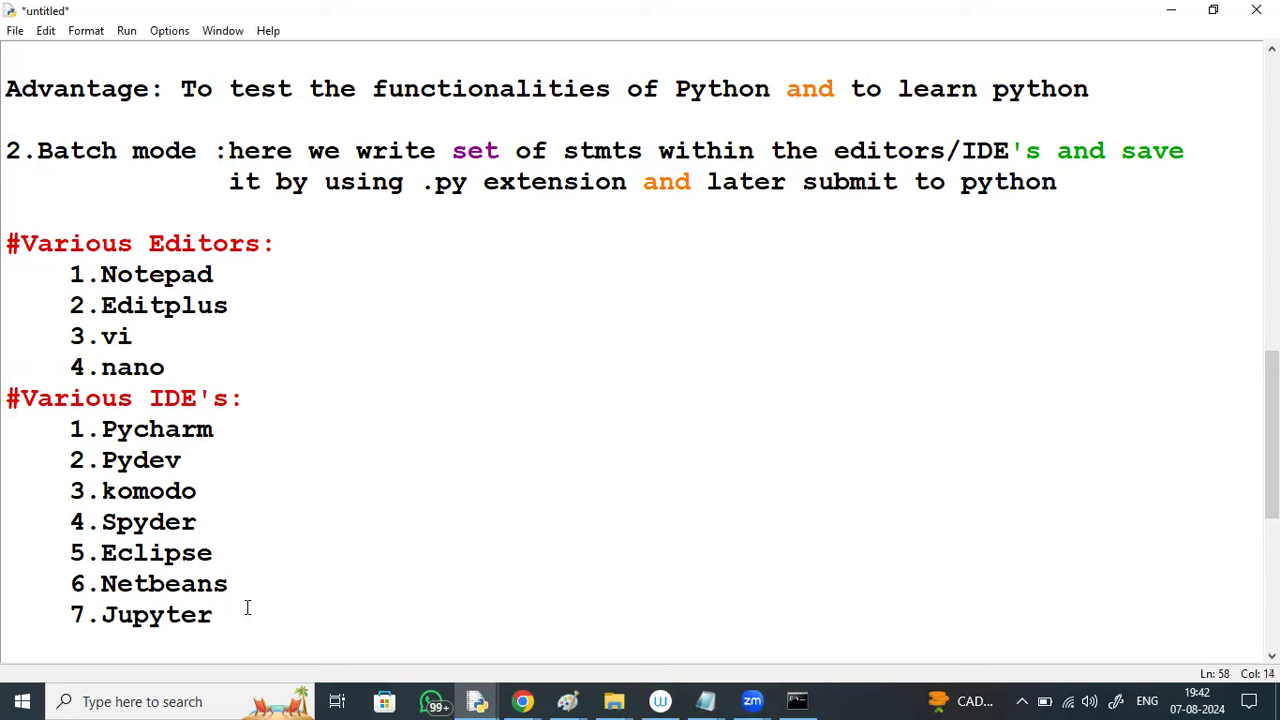
pyautogui.write('No')
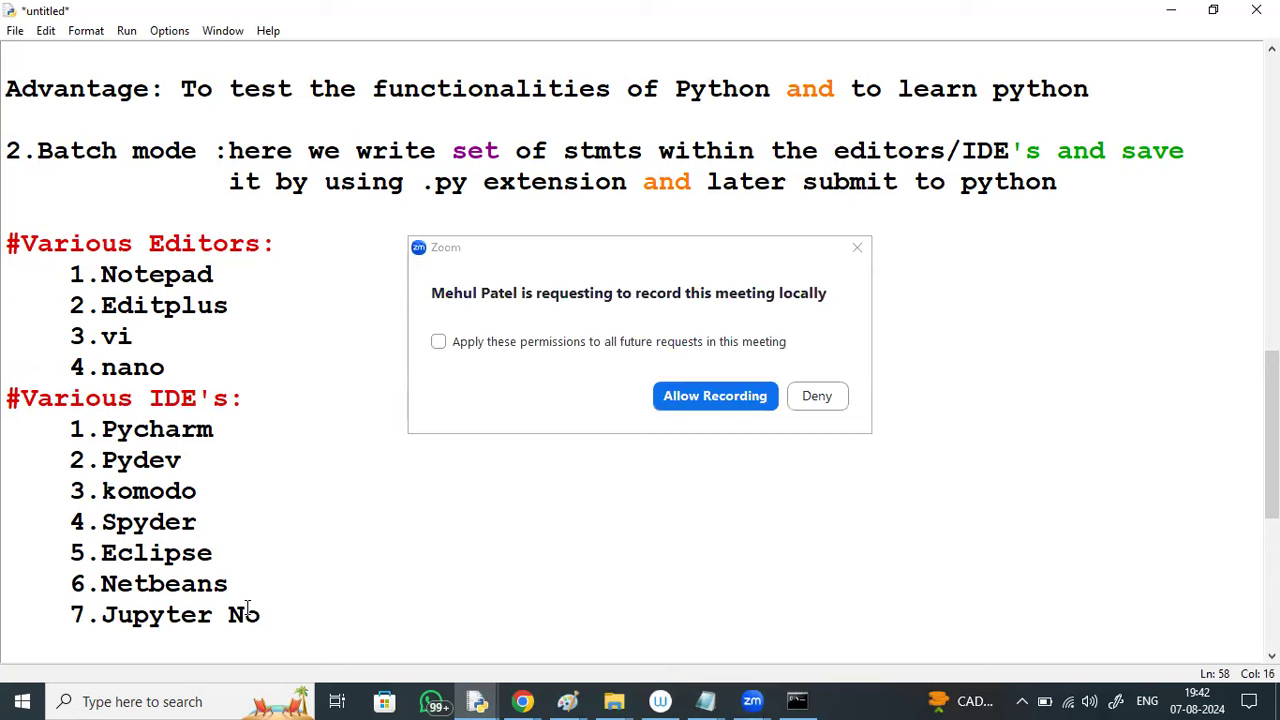
pyautogui.click(858, 246)
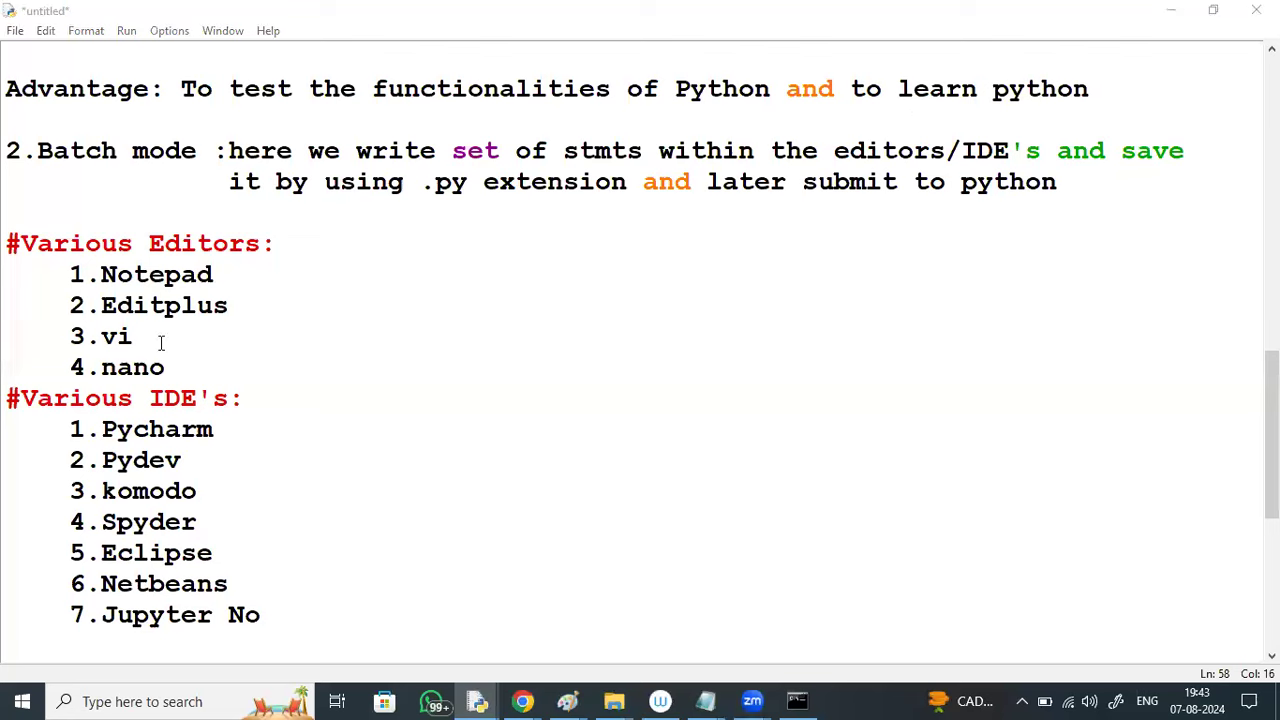
pyautogui.click(262, 610)
pyautogui.write('t')
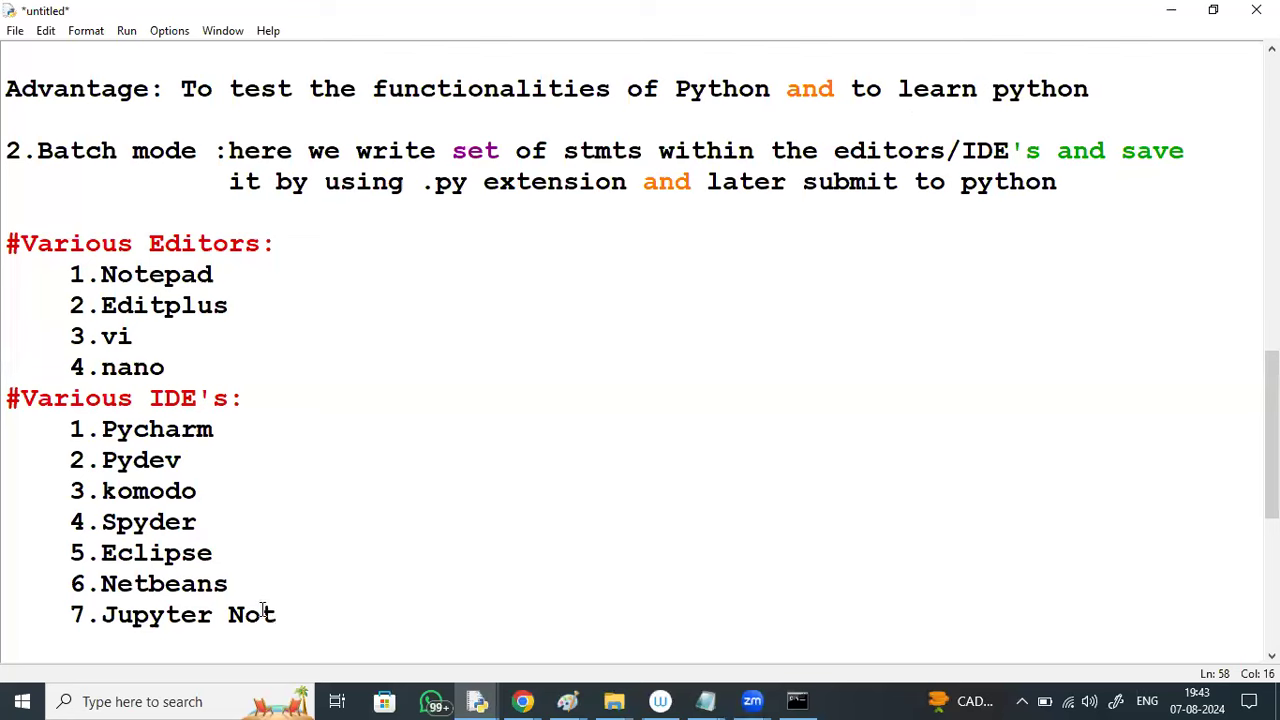
pyautogui.write('ebook')
# Finish the IDE list with "8.Vscode" and insert several blank lines below it.
pyautogui.press('Return')
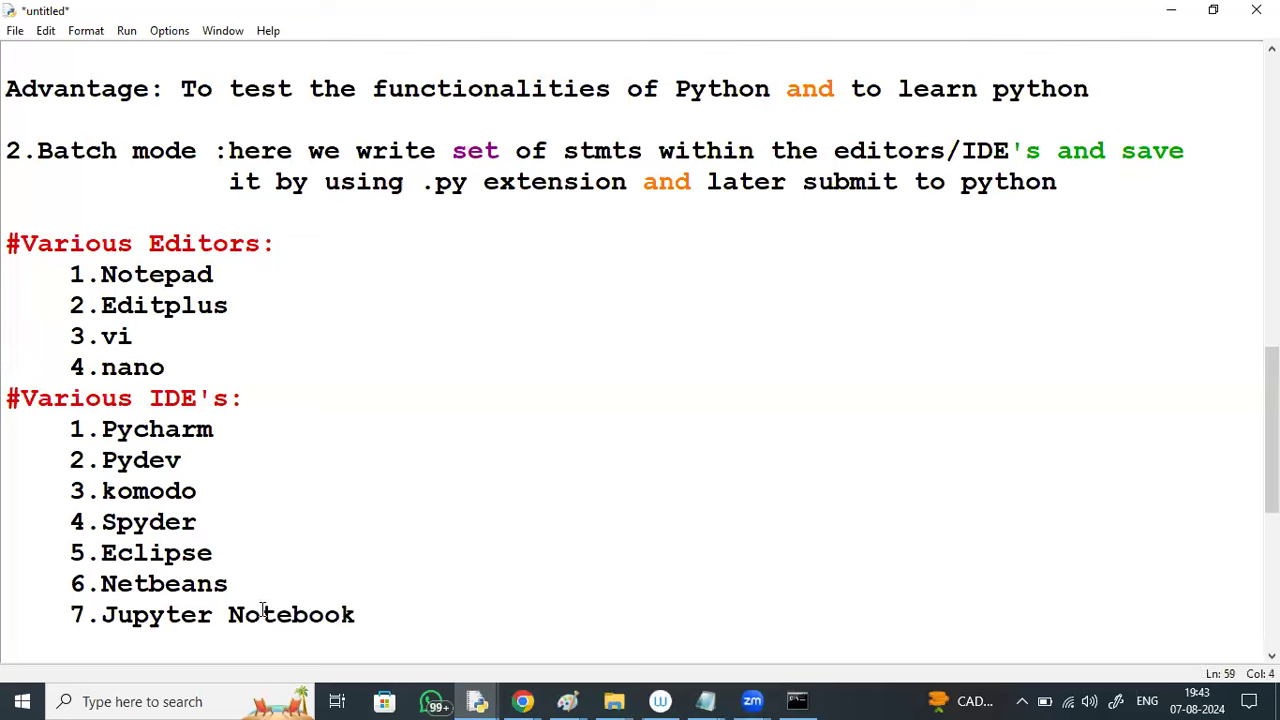
pyautogui.write('8.Vscode')
pyautogui.press('Return')
pyautogui.press('Return')
pyautogui.press('Return')
pyautogui.press('Return')
pyautogui.press('Return')
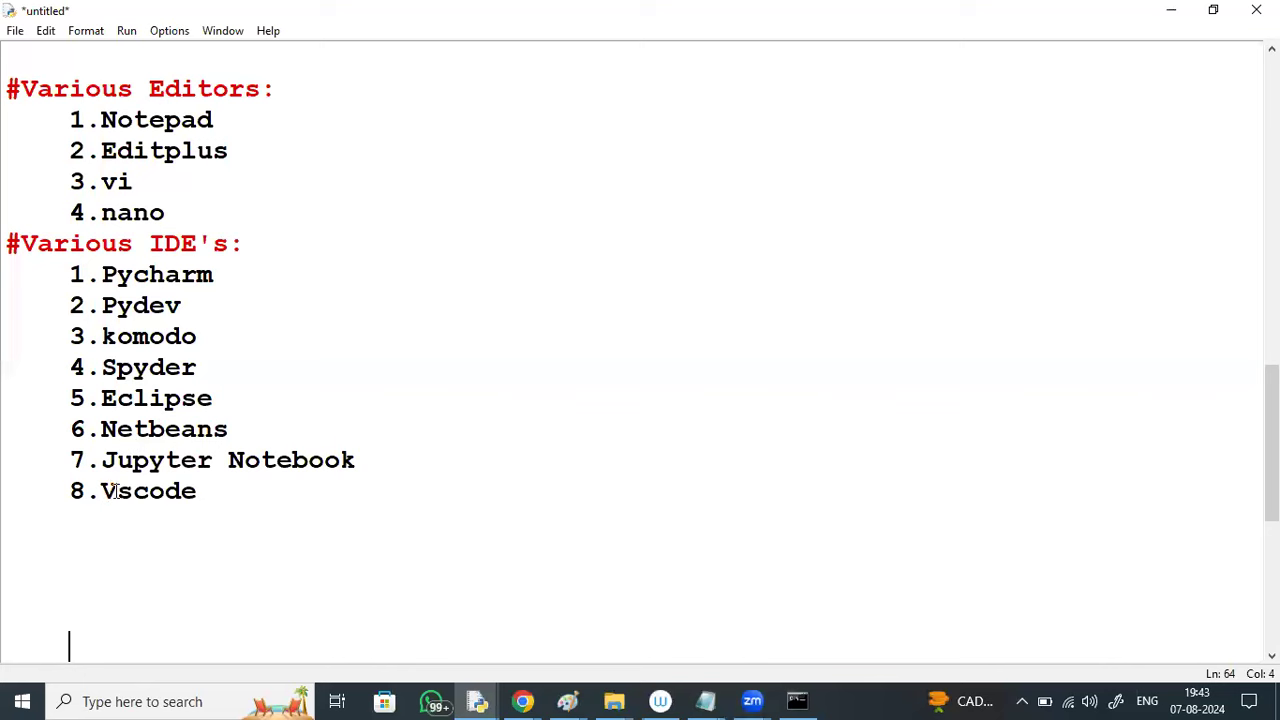
# Highlight the Vscode entry, and append the note "---->mostly used" to the Pycharm entry.
pyautogui.moveTo(102, 490); pyautogui.dragTo(192, 490)
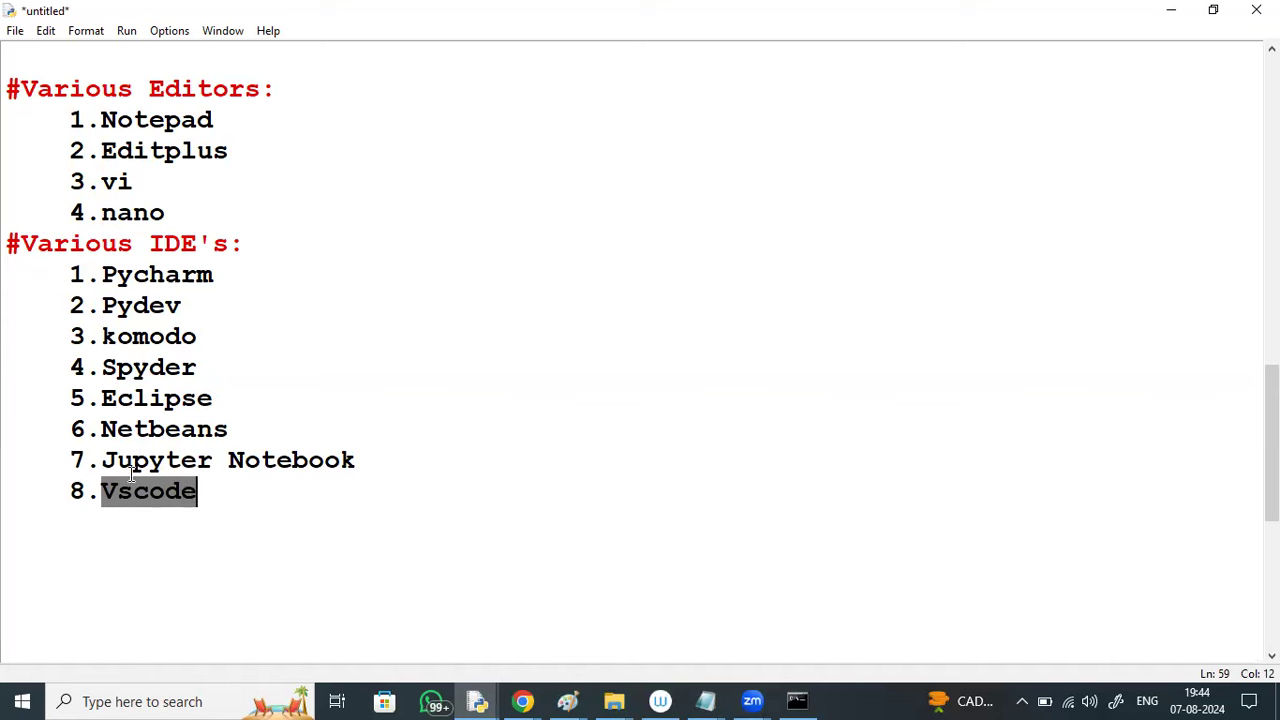
pyautogui.moveTo(103, 490); pyautogui.dragTo(208, 486)
pyautogui.click(213, 272)
pyautogui.write('---->m')
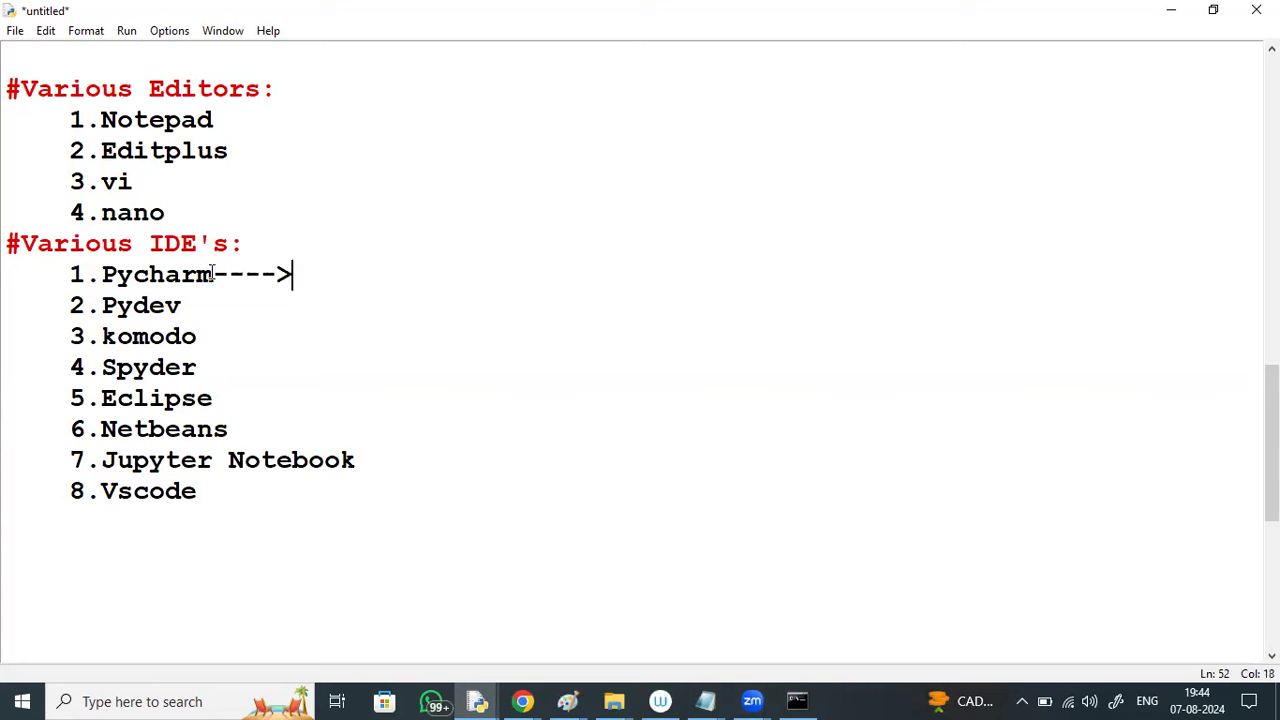
pyautogui.write('ostl')
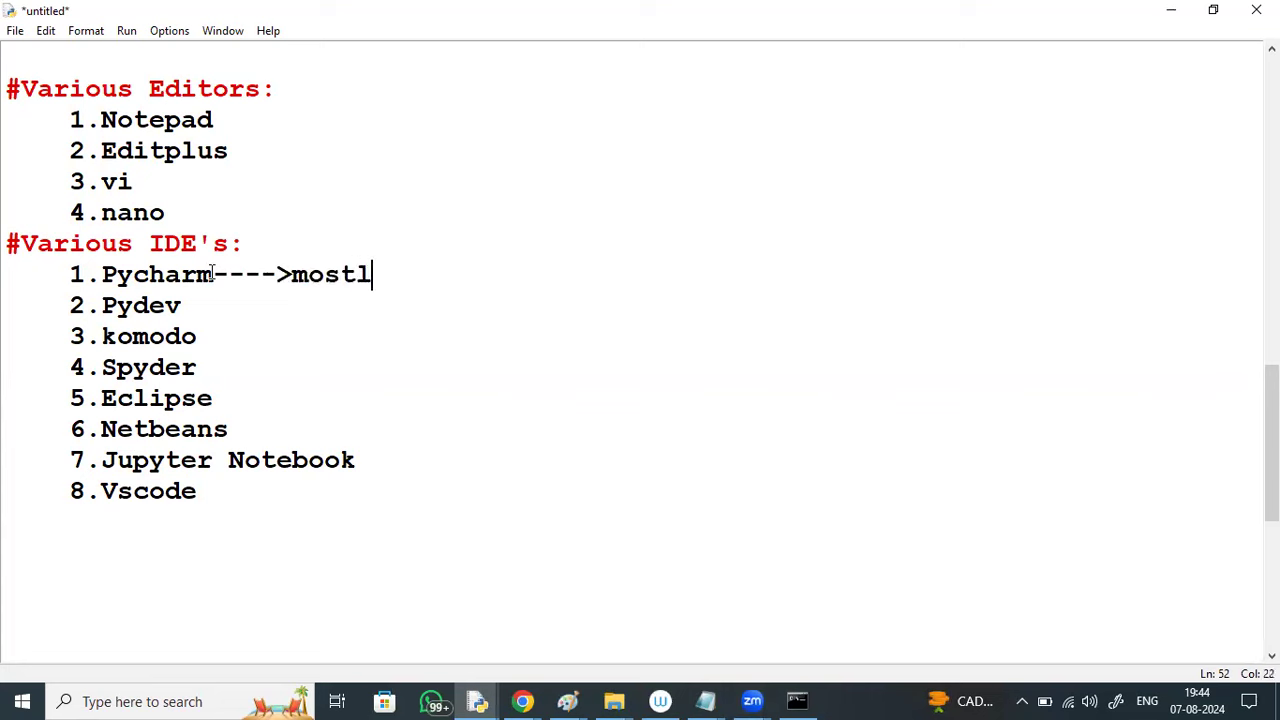
pyautogui.write('y used')
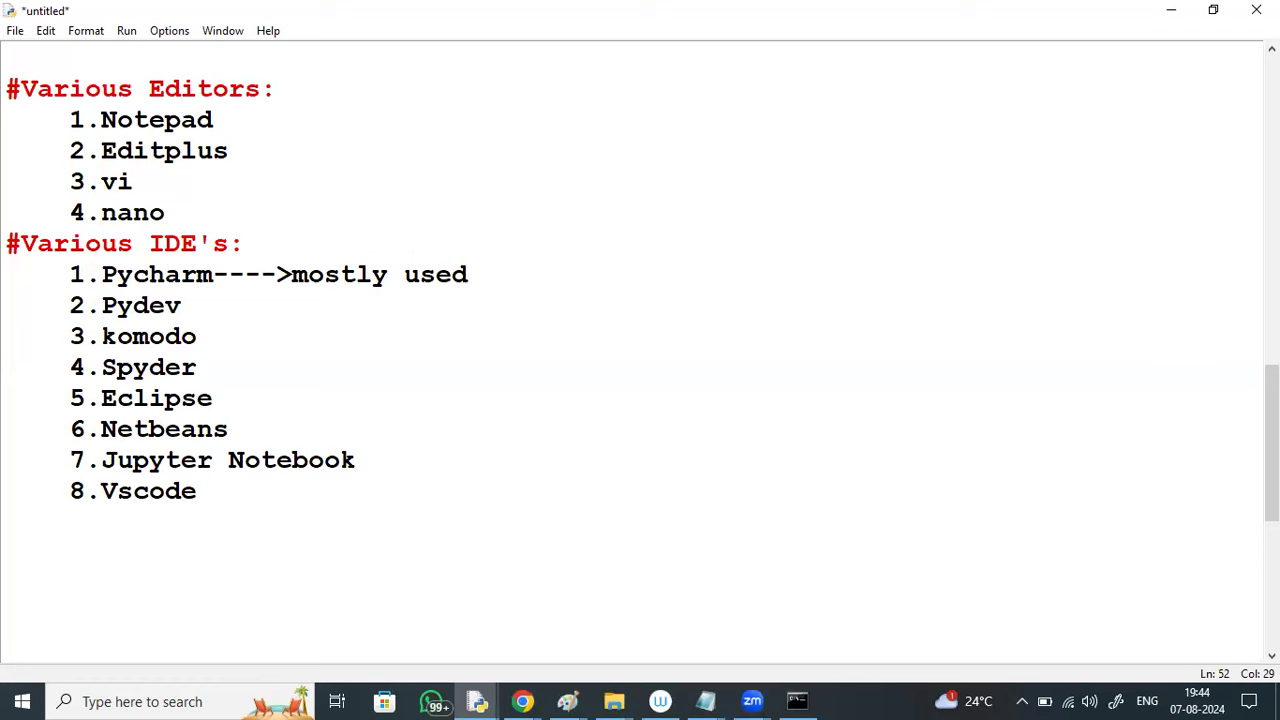
# Add the comment heading "#Developing the 1st python Application within a Editor" below the IDE list, separated by a blank line.
pyautogui.scroll(-2, 1150, 460)
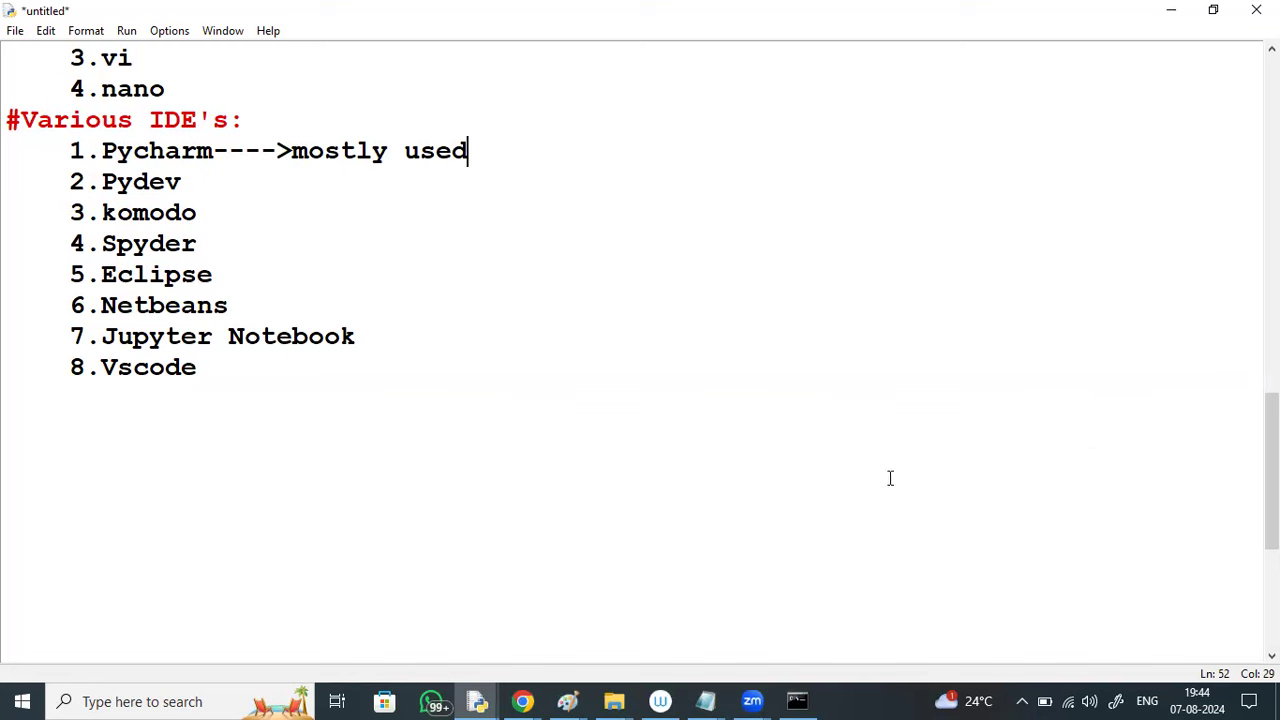
pyautogui.press('Return')
pyautogui.press('Return')
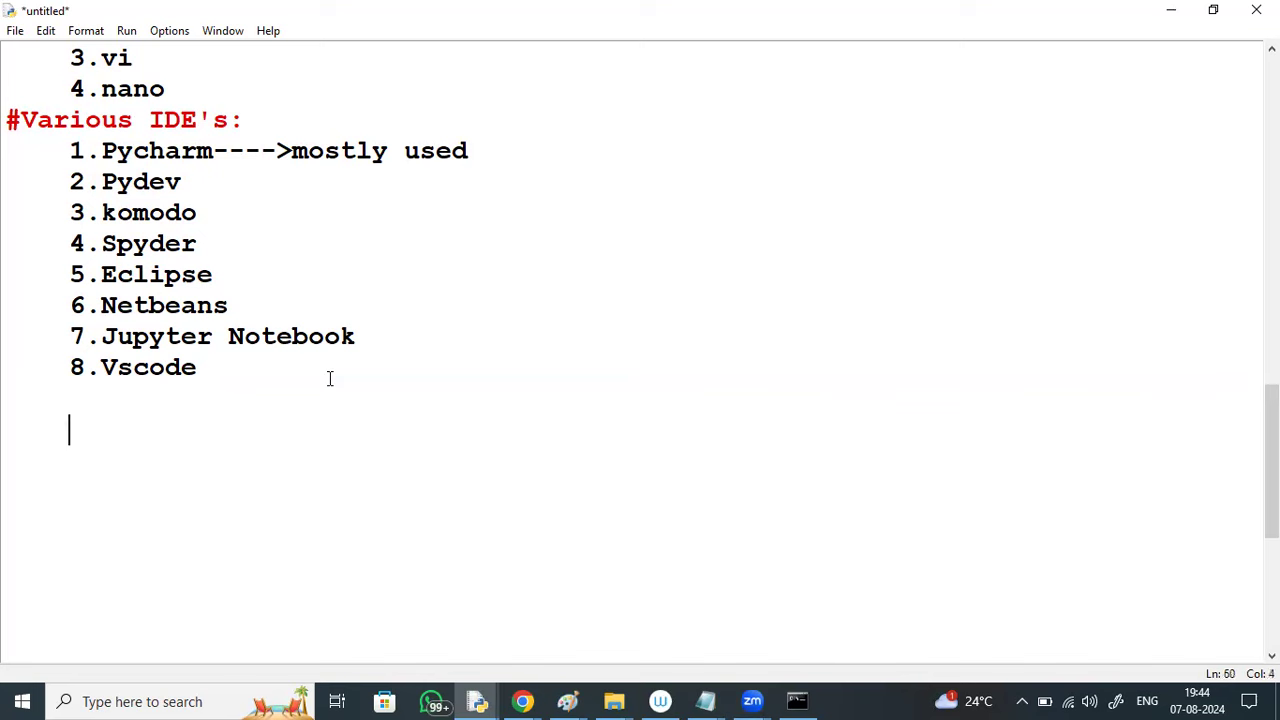
pyautogui.press('BackSpace')
pyautogui.click(22, 411)
pyautogui.press('Return')
pyautogui.write('#D')
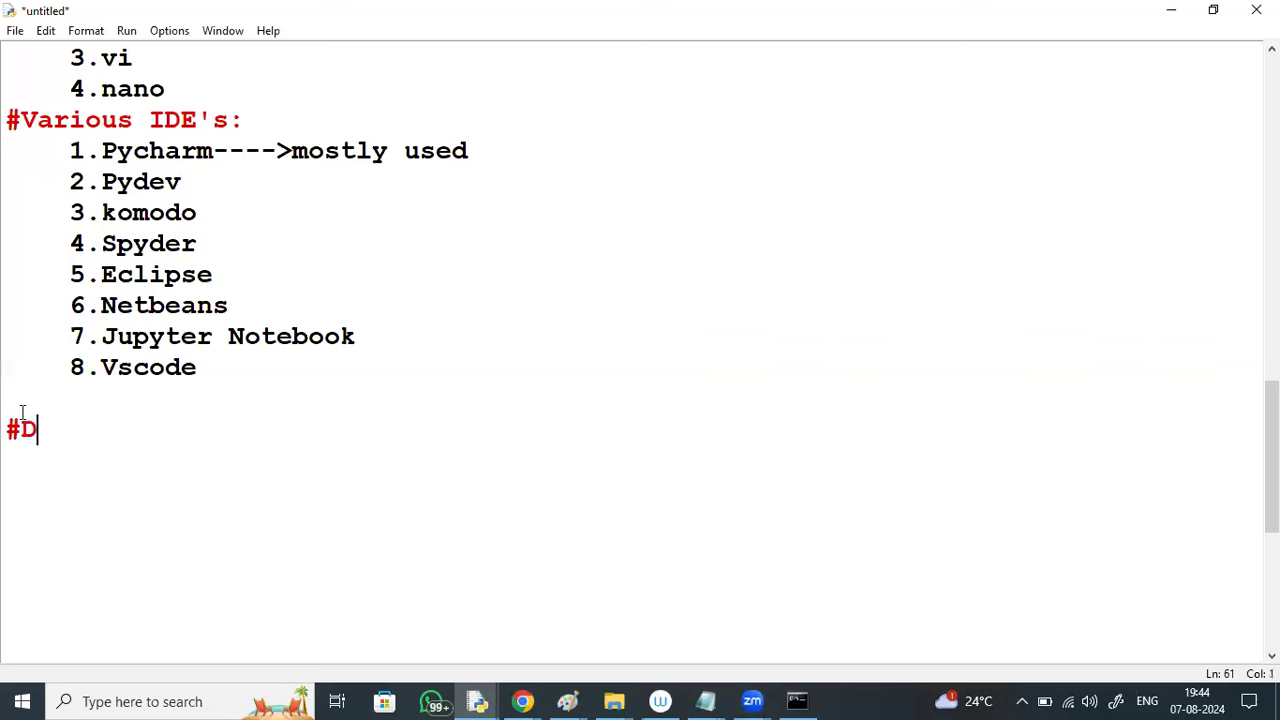
pyautogui.write('eveloping')
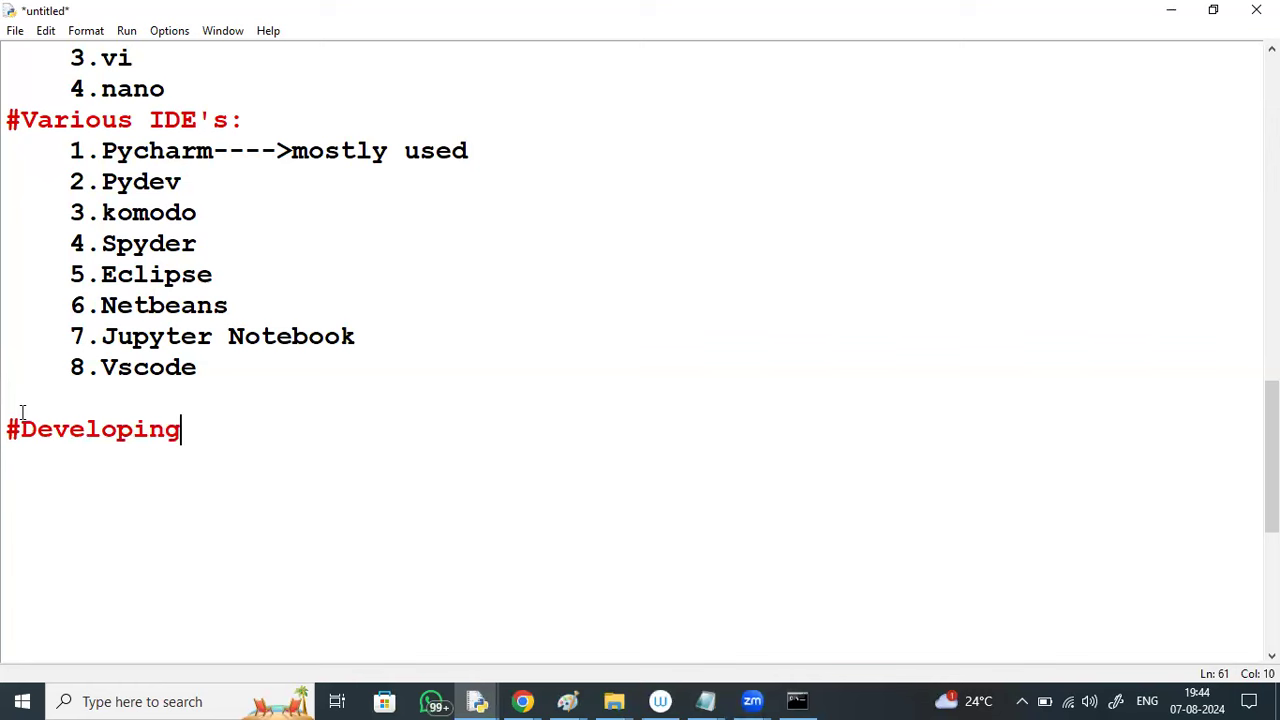
pyautogui.write(' the 1s')
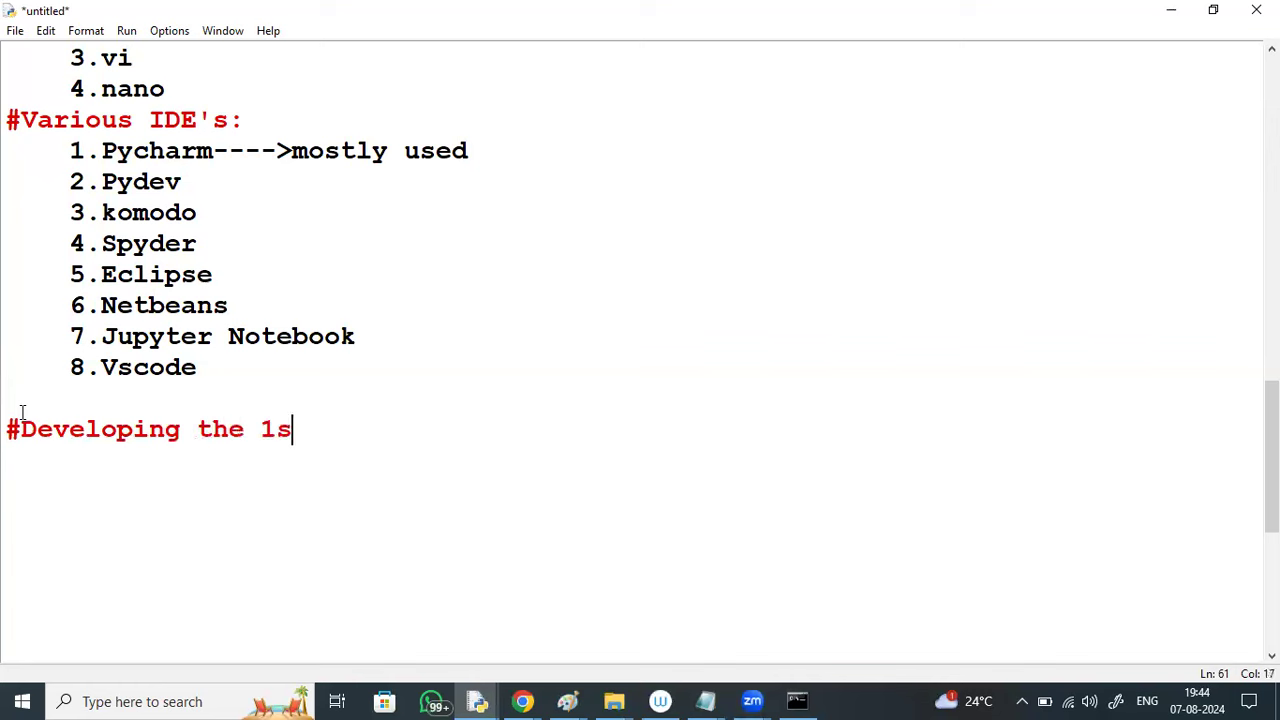
pyautogui.write('t pyt')
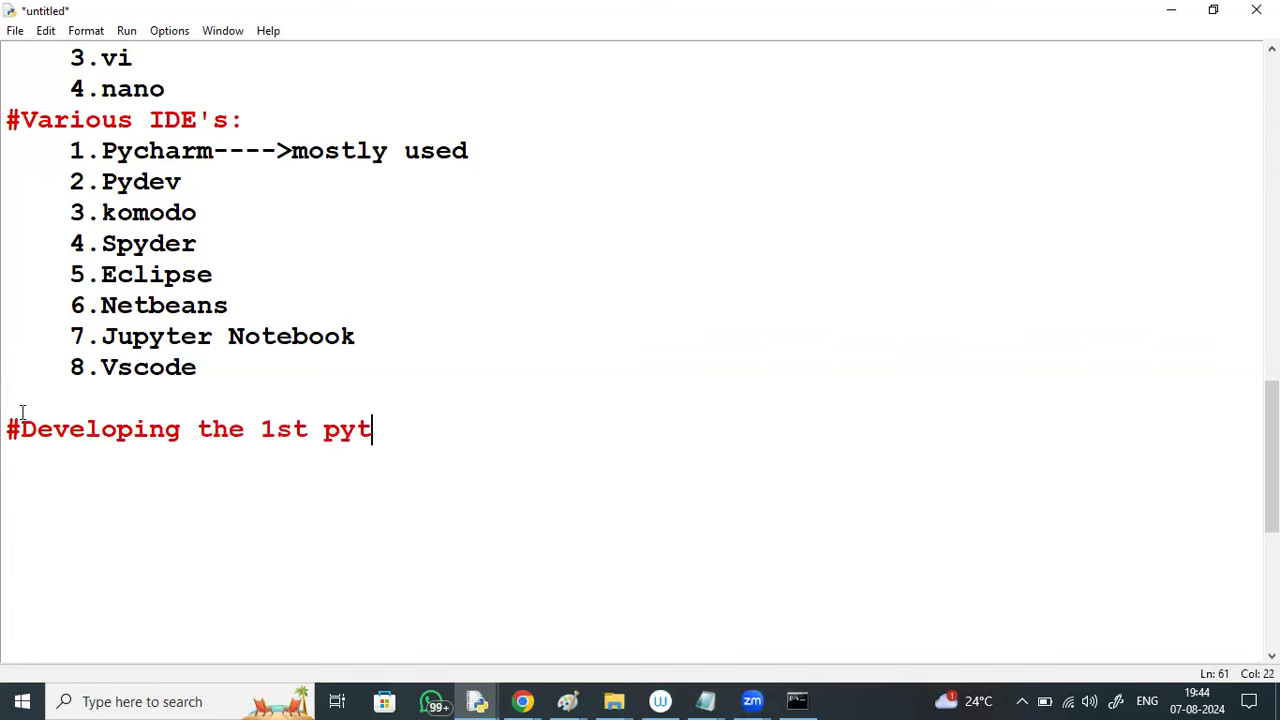
pyautogui.write('hon A')
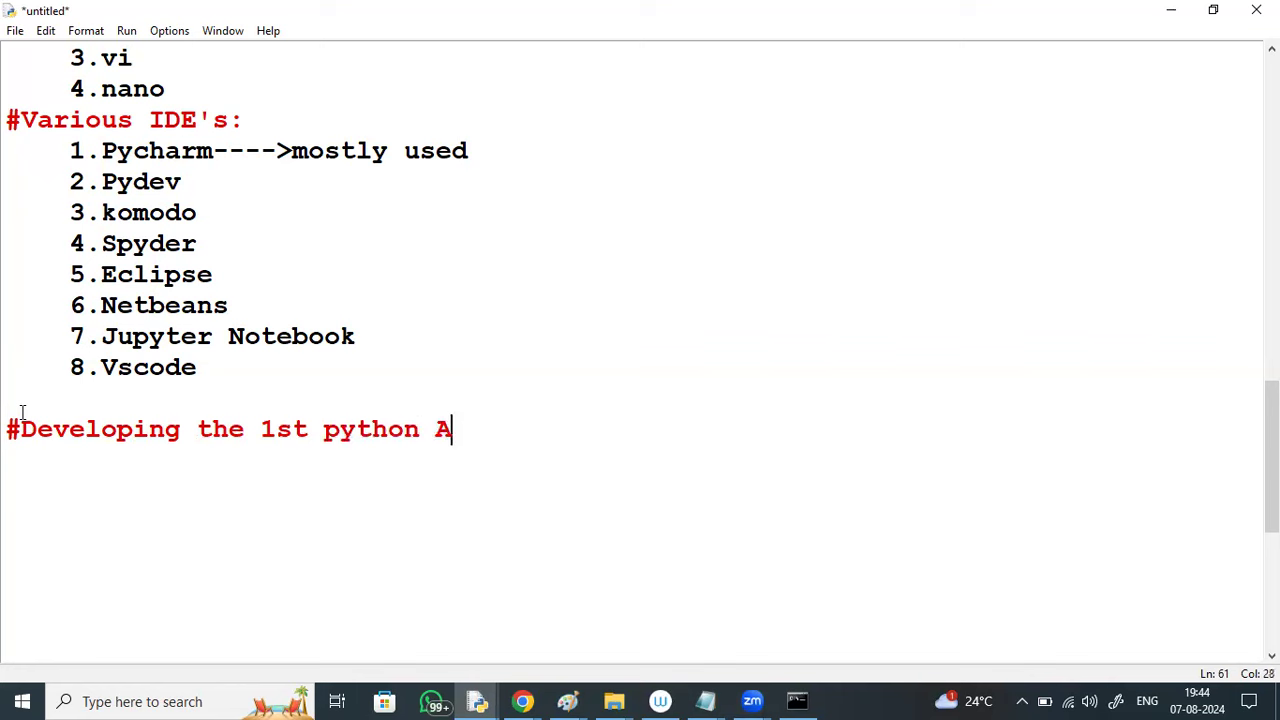
pyautogui.write('pplicatio')
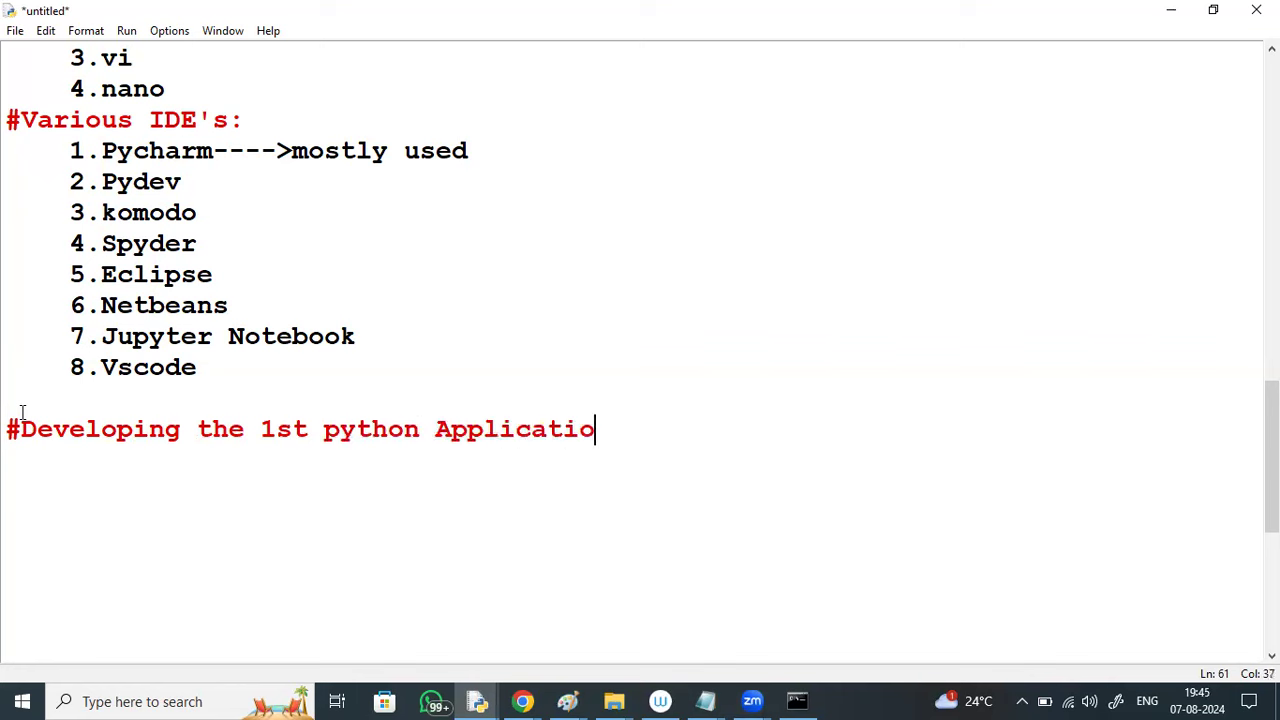
pyautogui.write('n within a Editor')
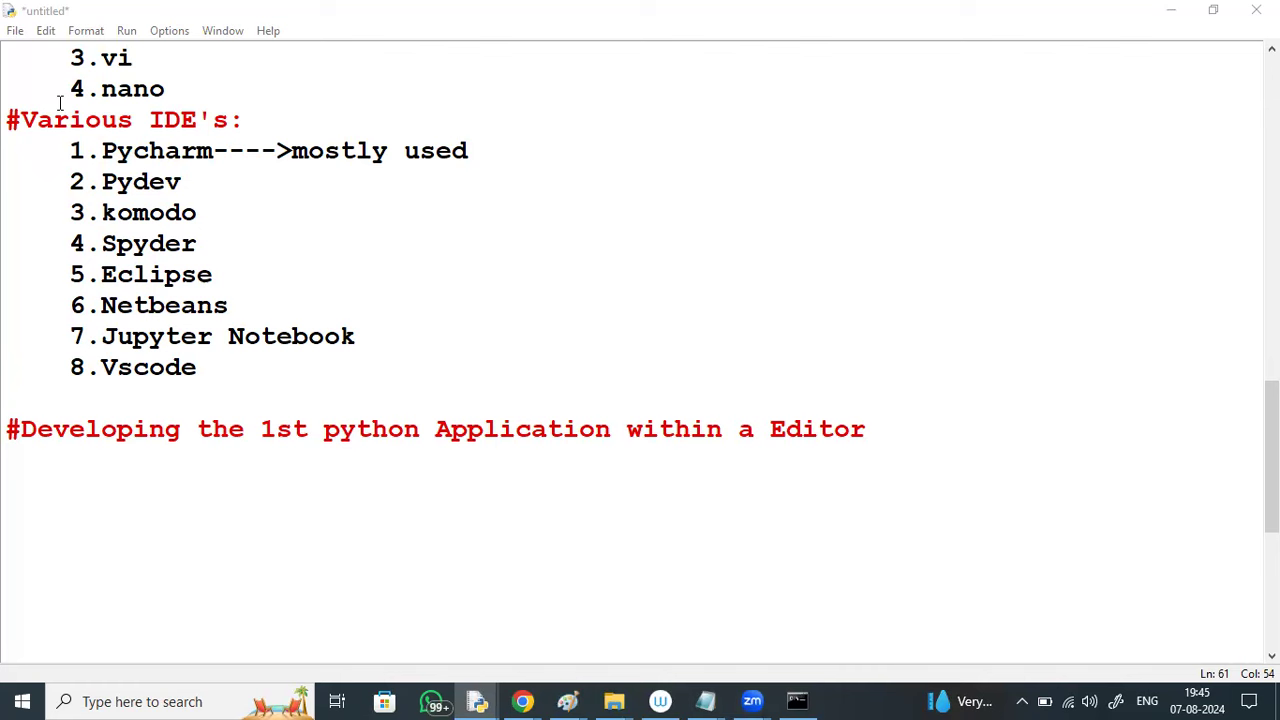
# Add the line "Ex: Notepad" under the first-application heading, followed by a blank line.
pyautogui.click(911, 436)
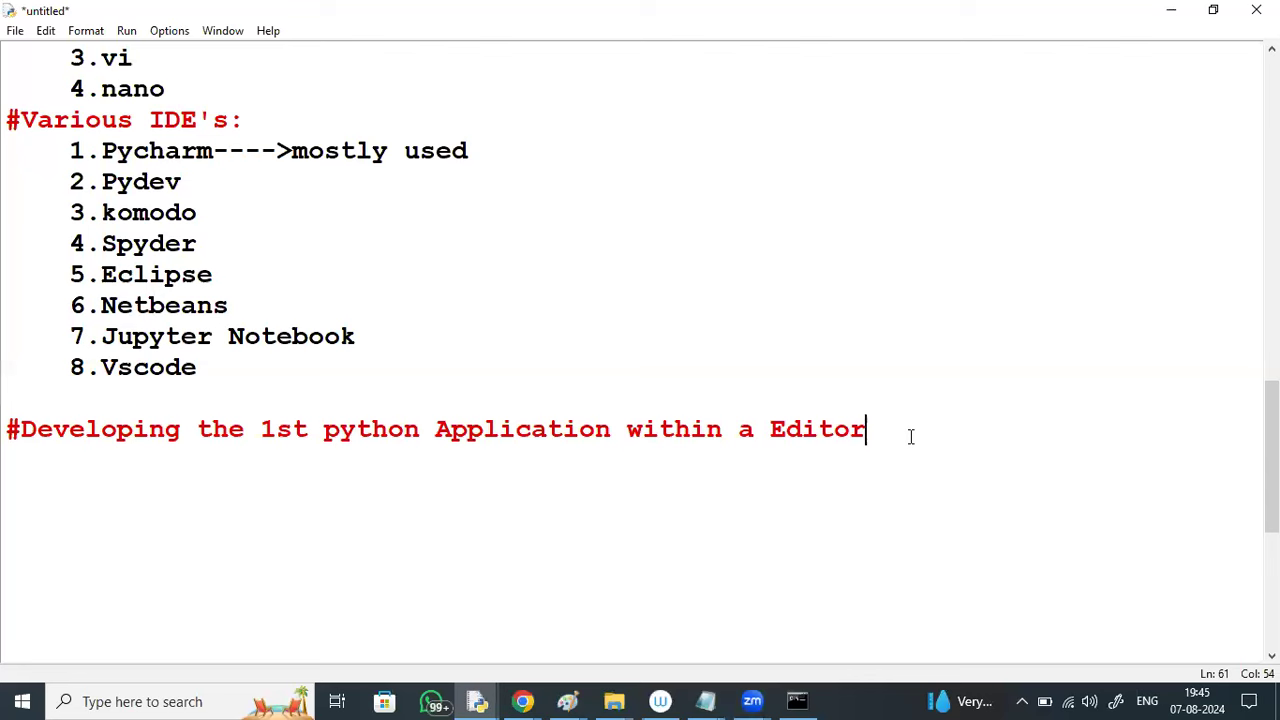
pyautogui.press('Return')
pyautogui.press('BackSpace')
pyautogui.write('Ex: ')
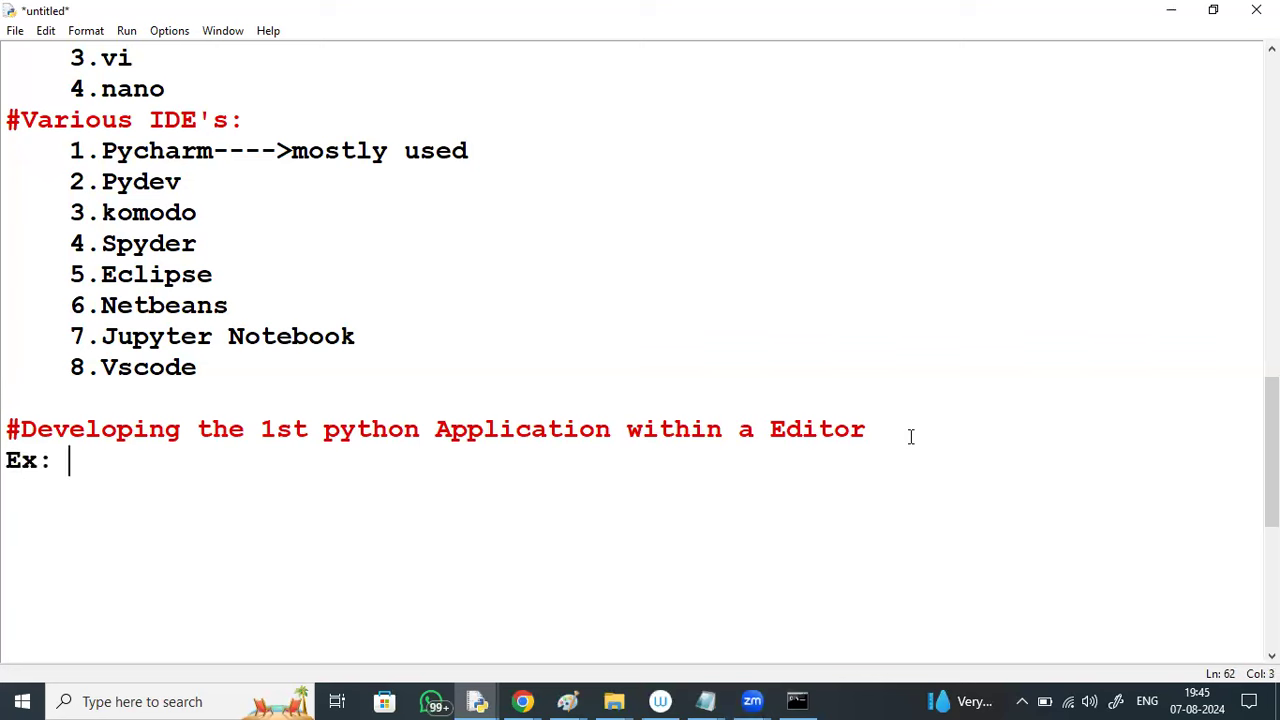
pyautogui.write('Notepad')
pyautogui.press('Return')
pyautogui.press('Return')
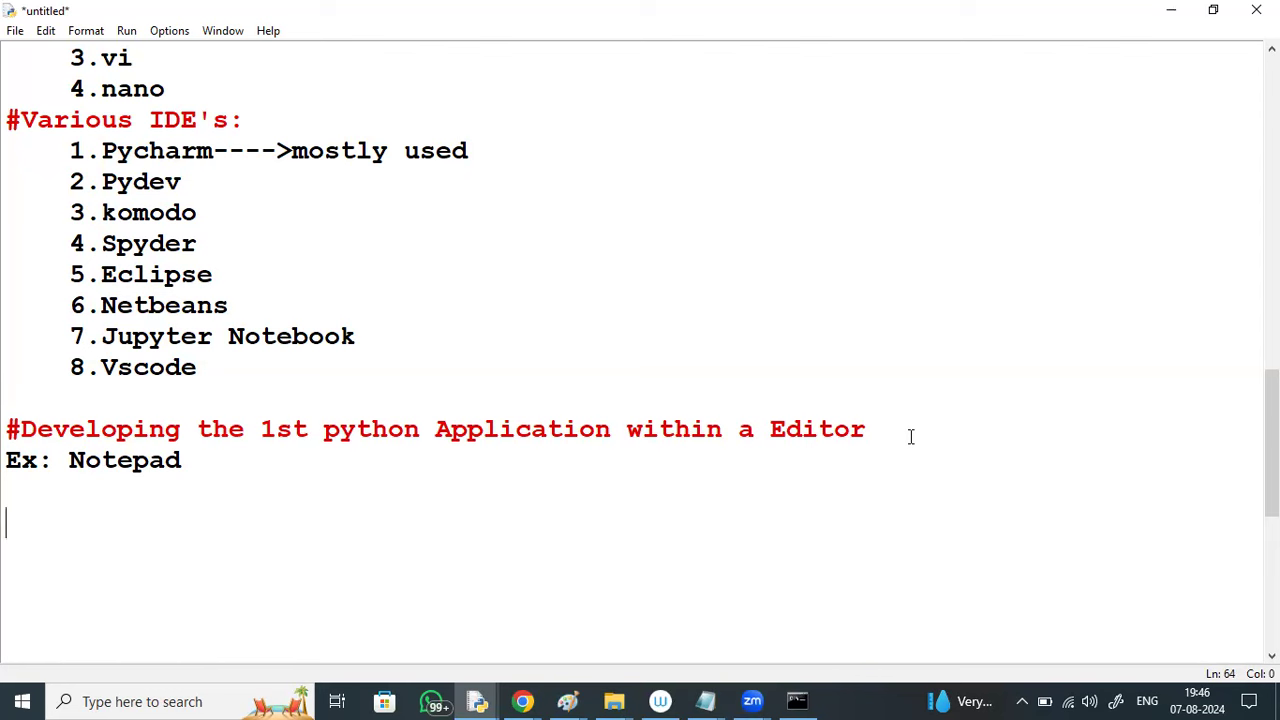
# Write the instruction "open Notepad and type the following python stmts" below the Notepad example and start a new line.
pyautogui.write('open N')
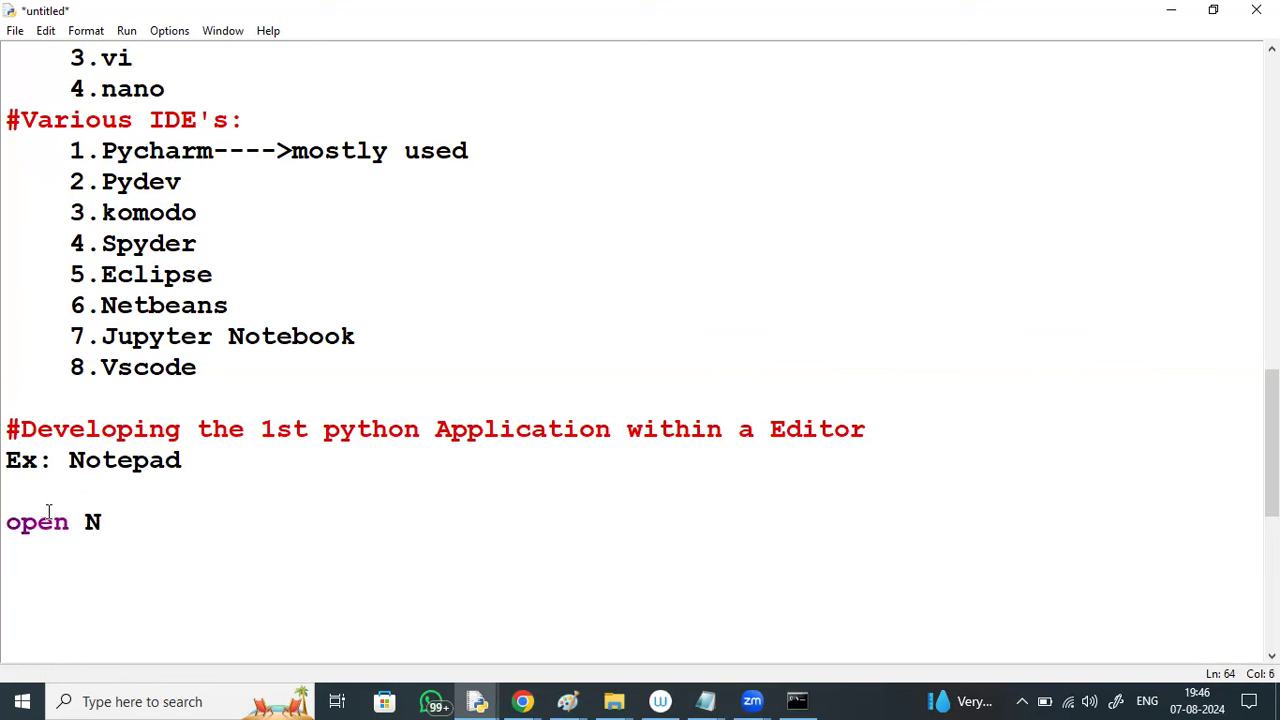
pyautogui.write('ote')
pyautogui.press('super')
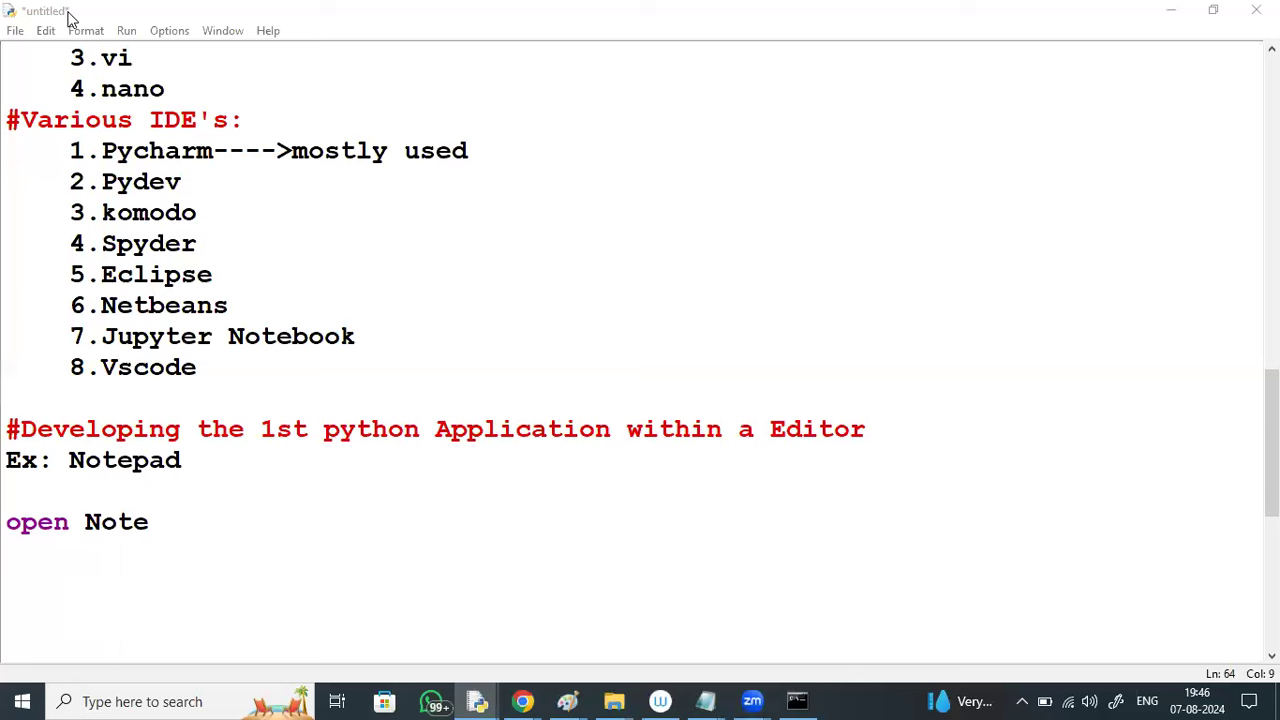
pyautogui.click(165, 521)
pyautogui.write('pad a')
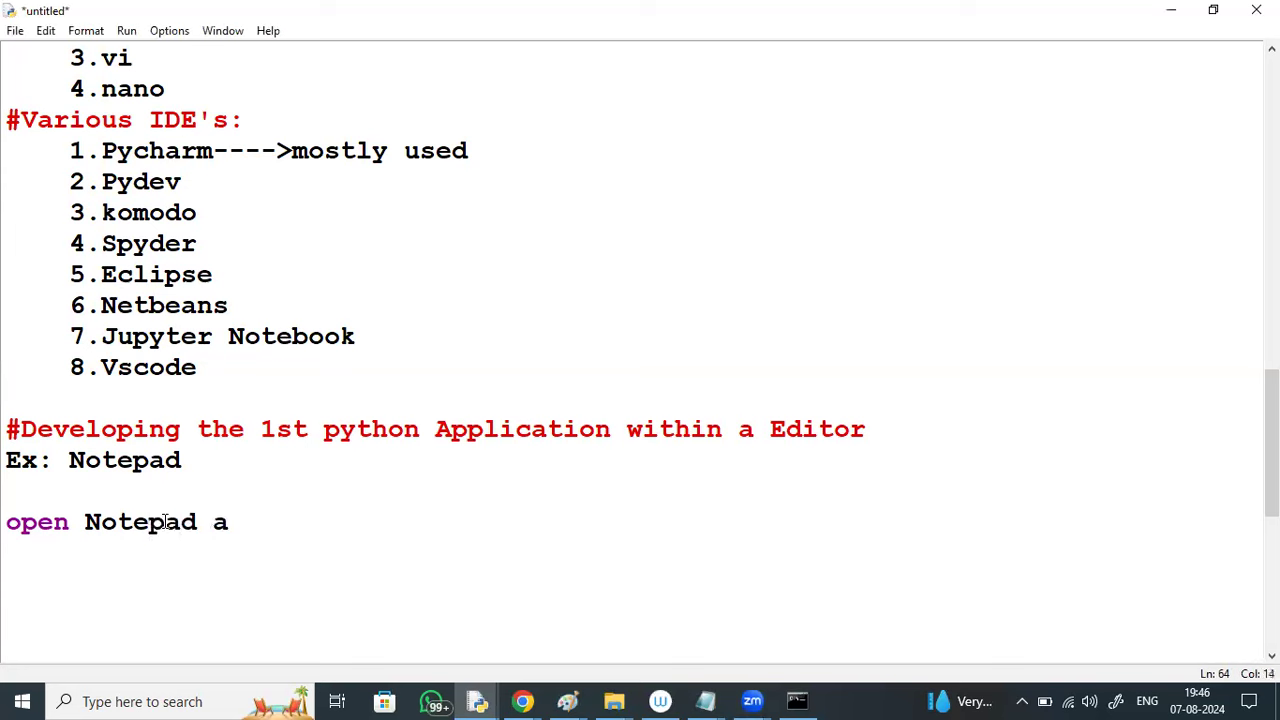
pyautogui.write('nd t')
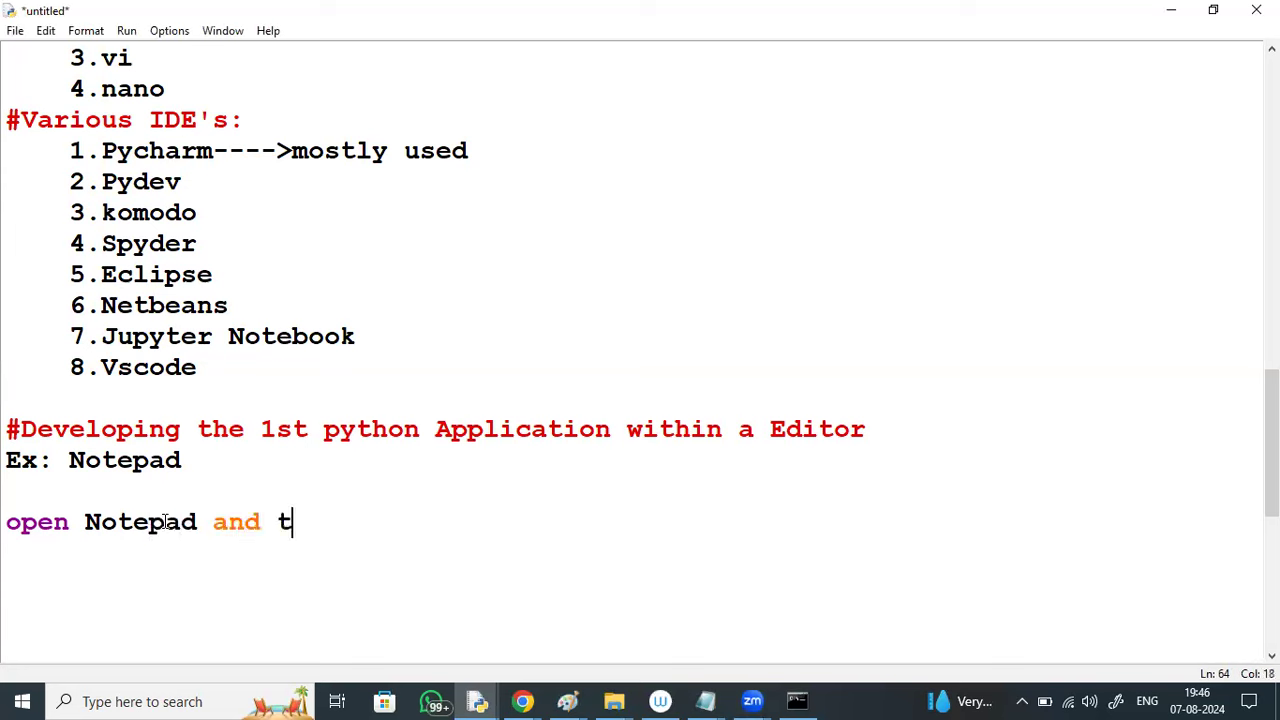
pyautogui.write('ype ')
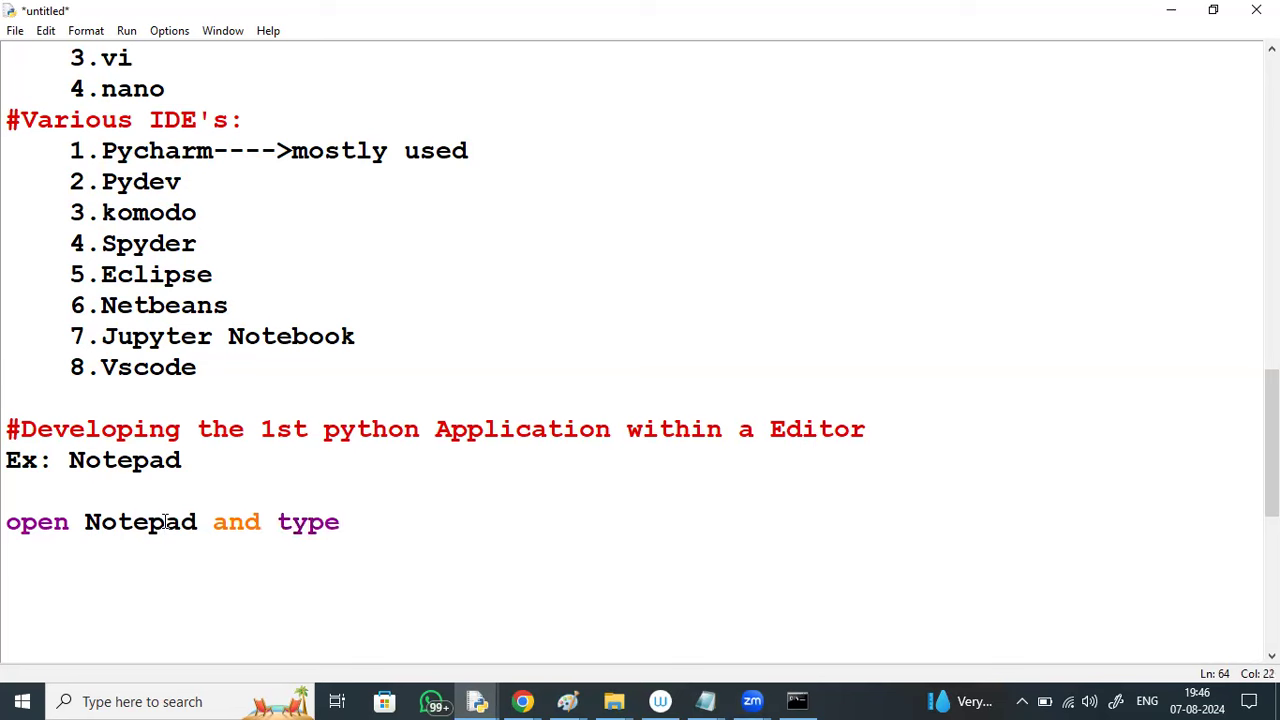
pyautogui.write('the foll')
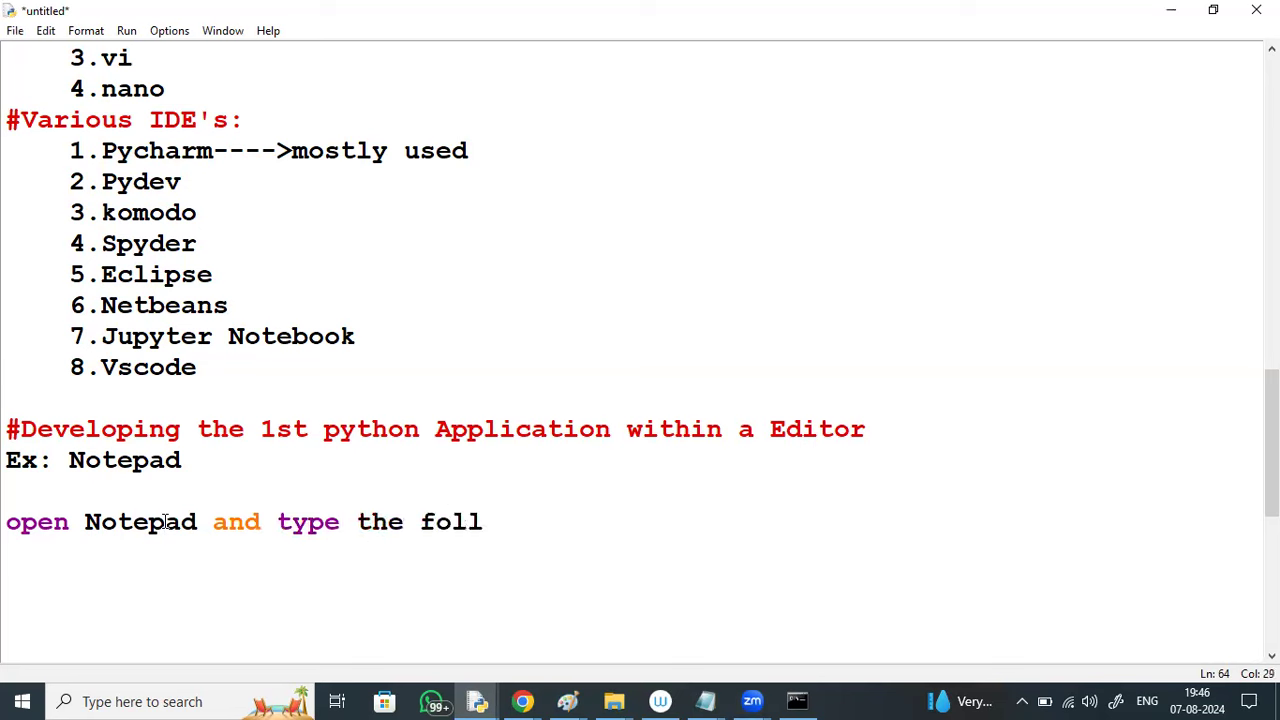
pyautogui.write('owing p')
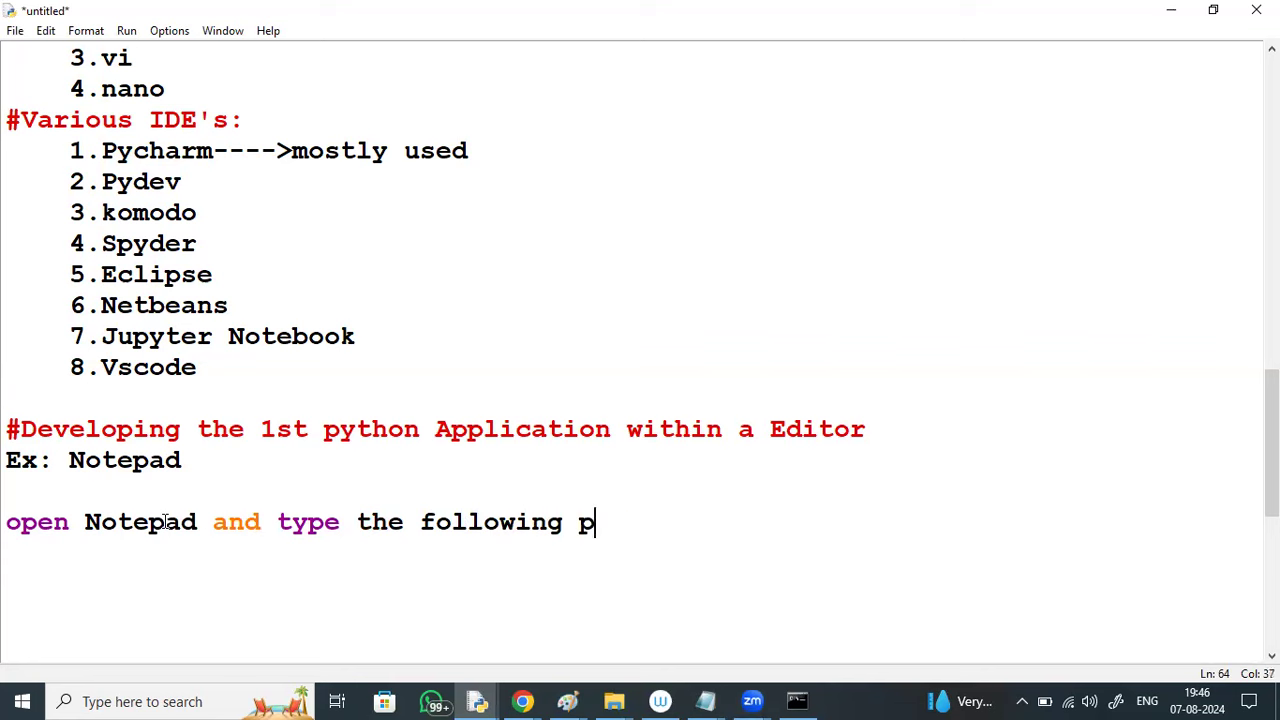
pyautogui.write('ythonstmts')
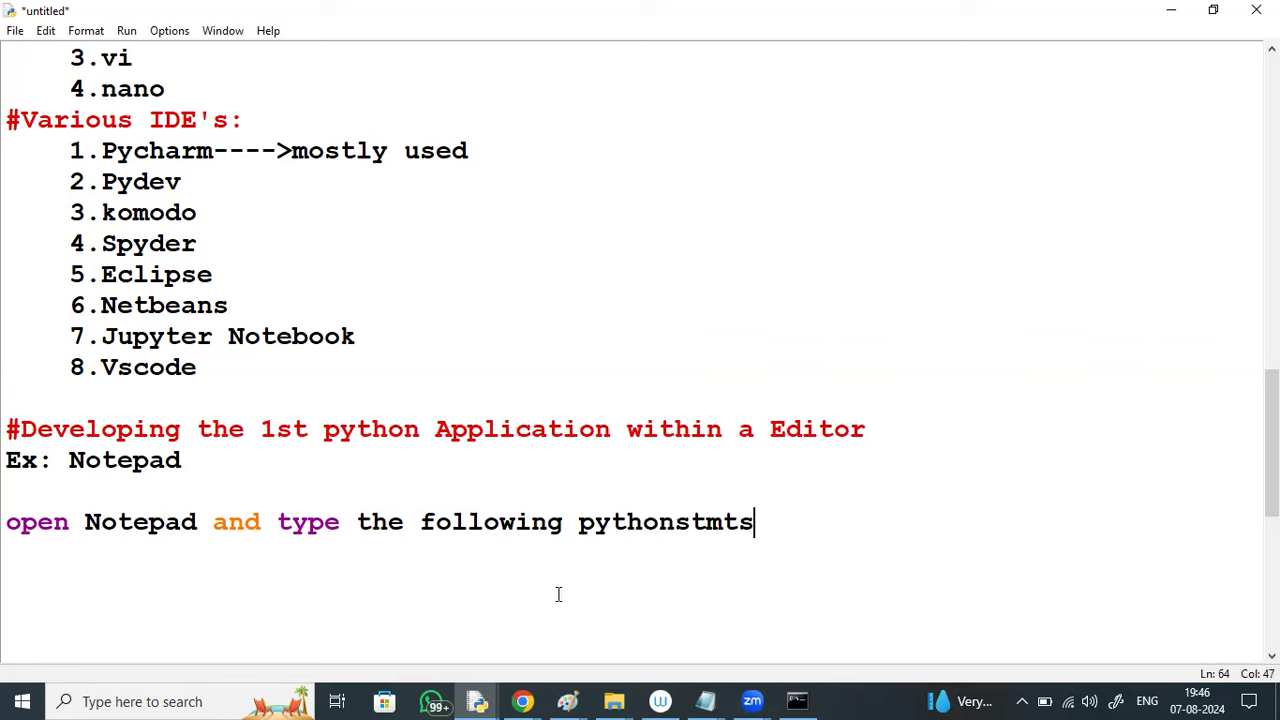
pyautogui.click(676, 525)
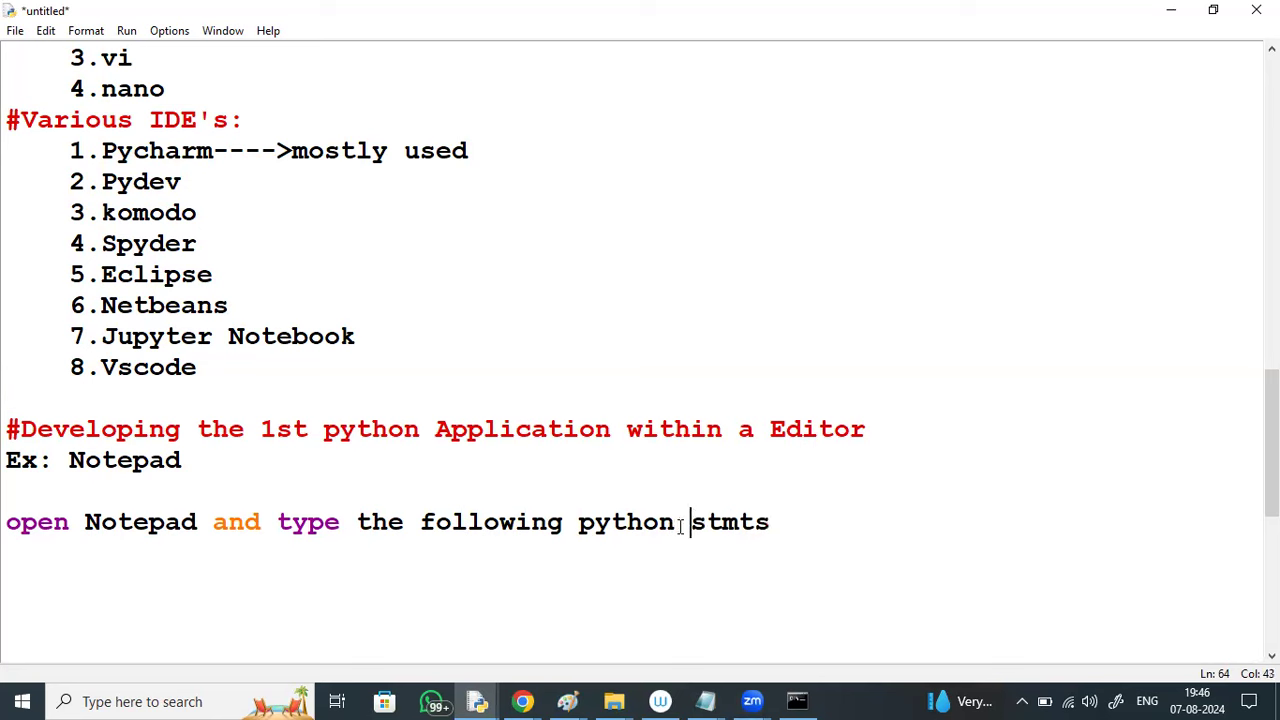
pyautogui.click(785, 524)
pyautogui.press('Return')
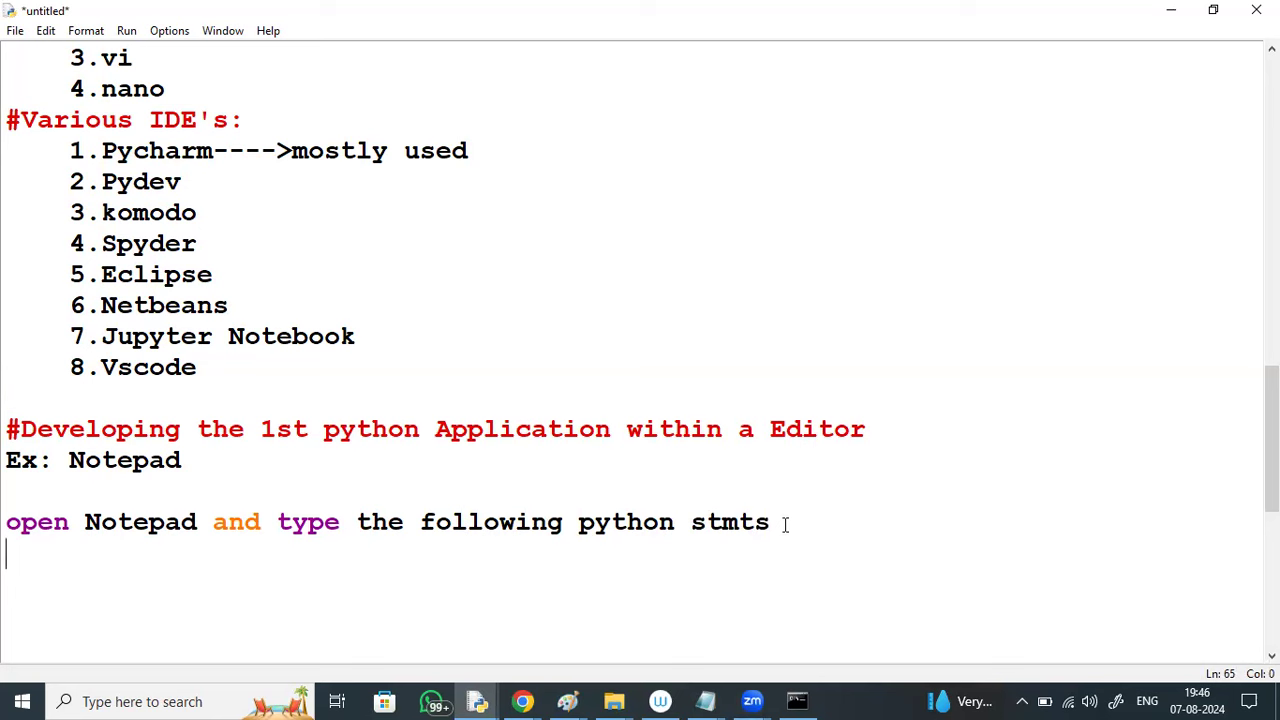
# Enter the sample statements x=10, y=20 and print(x+y) on separate lines under the instruction.
pyautogui.write('x=10')
pyautogui.press('Return')
pyautogui.write('y=20')
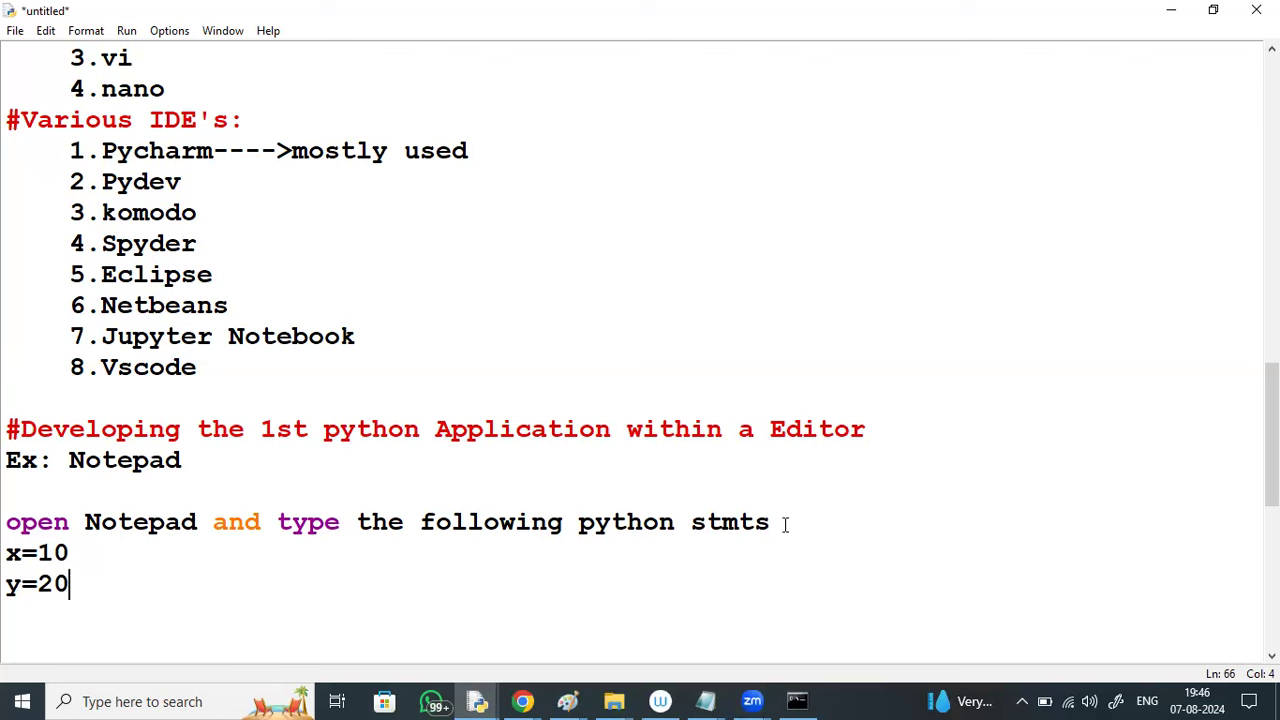
pyautogui.press('Return')
pyautogui.write('print')
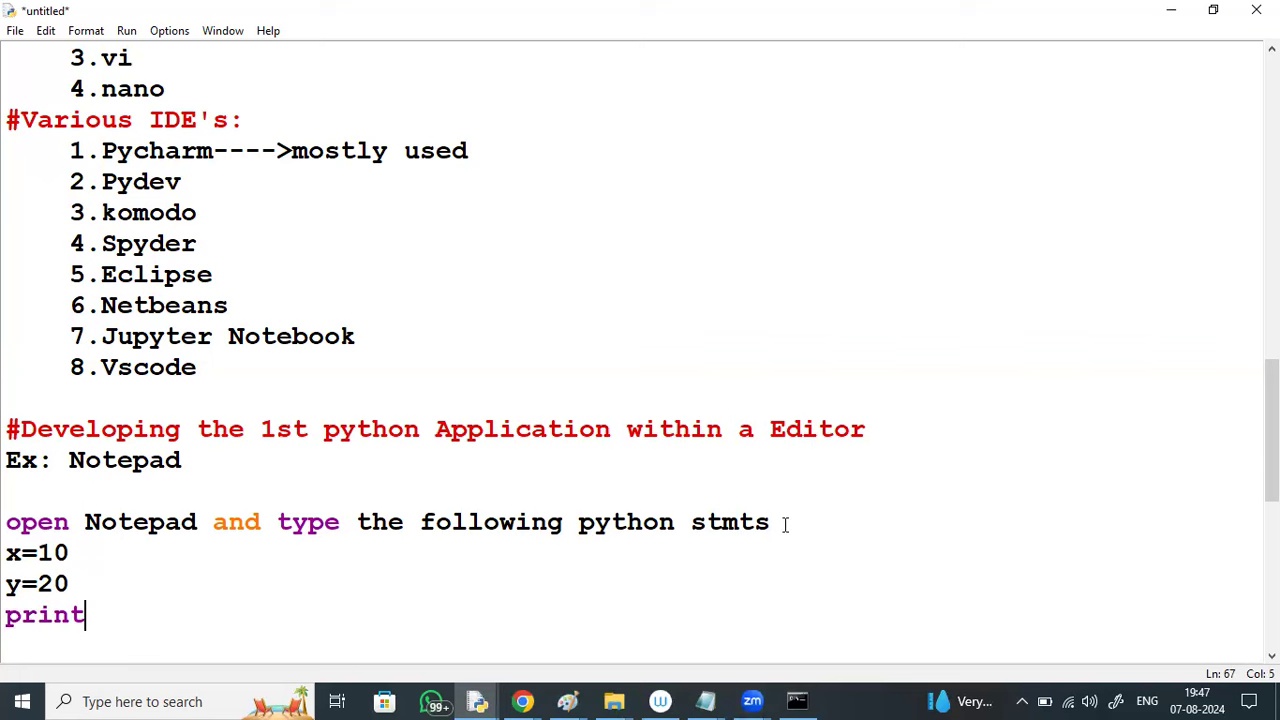
pyautogui.write('(x+y)')
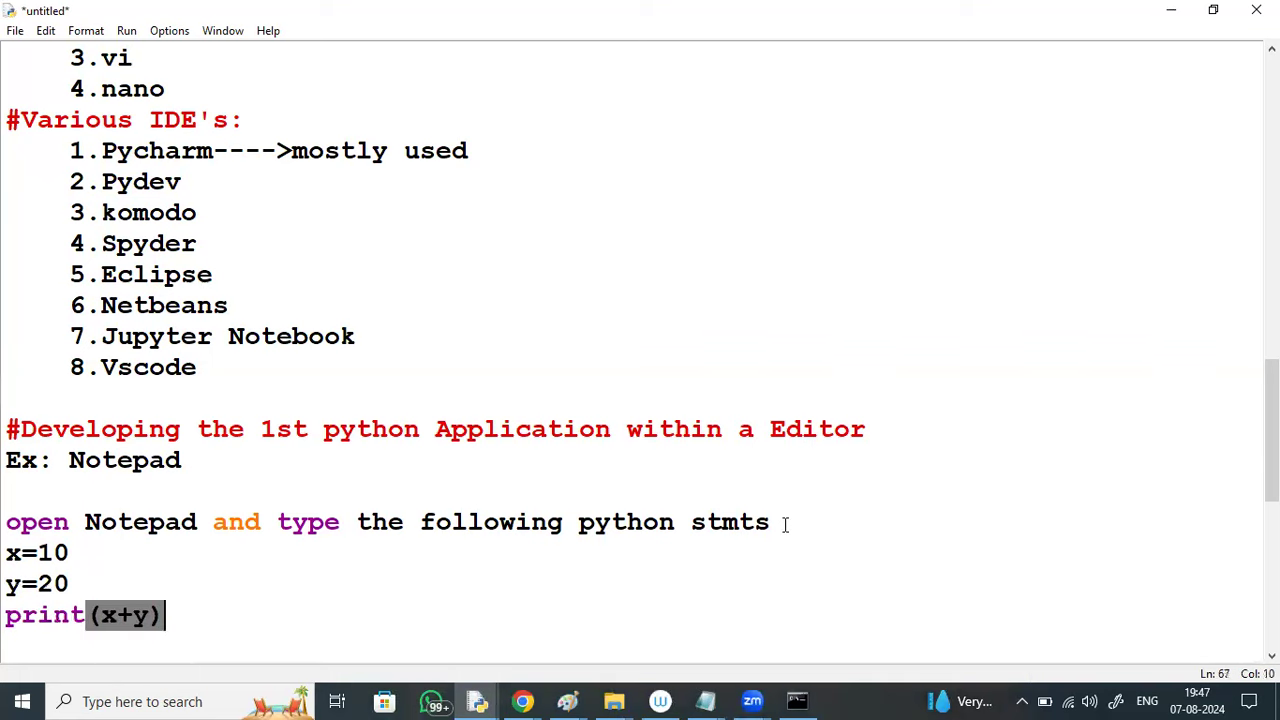
# Add the statements print(x-y), print(x*y) and print(x/y) on separate lines below the addition statement.
pyautogui.press('Return')
pyautogui.write('print')
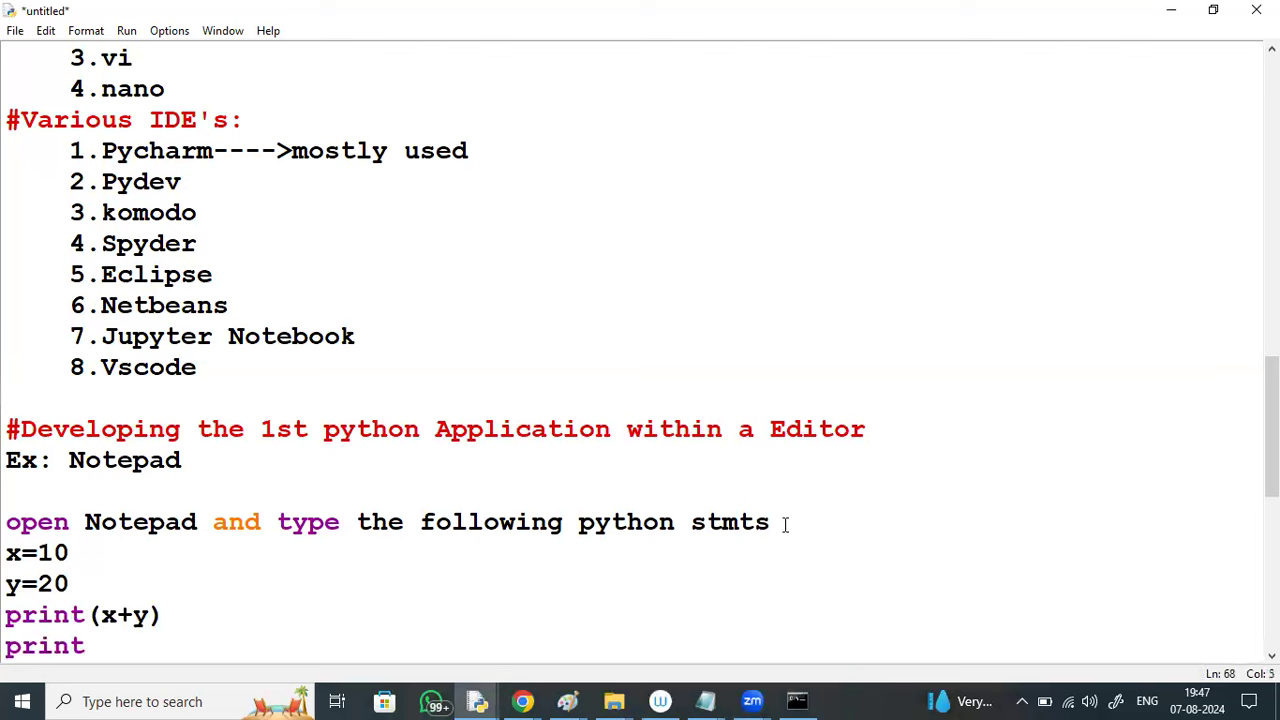
pyautogui.write('(x-y')
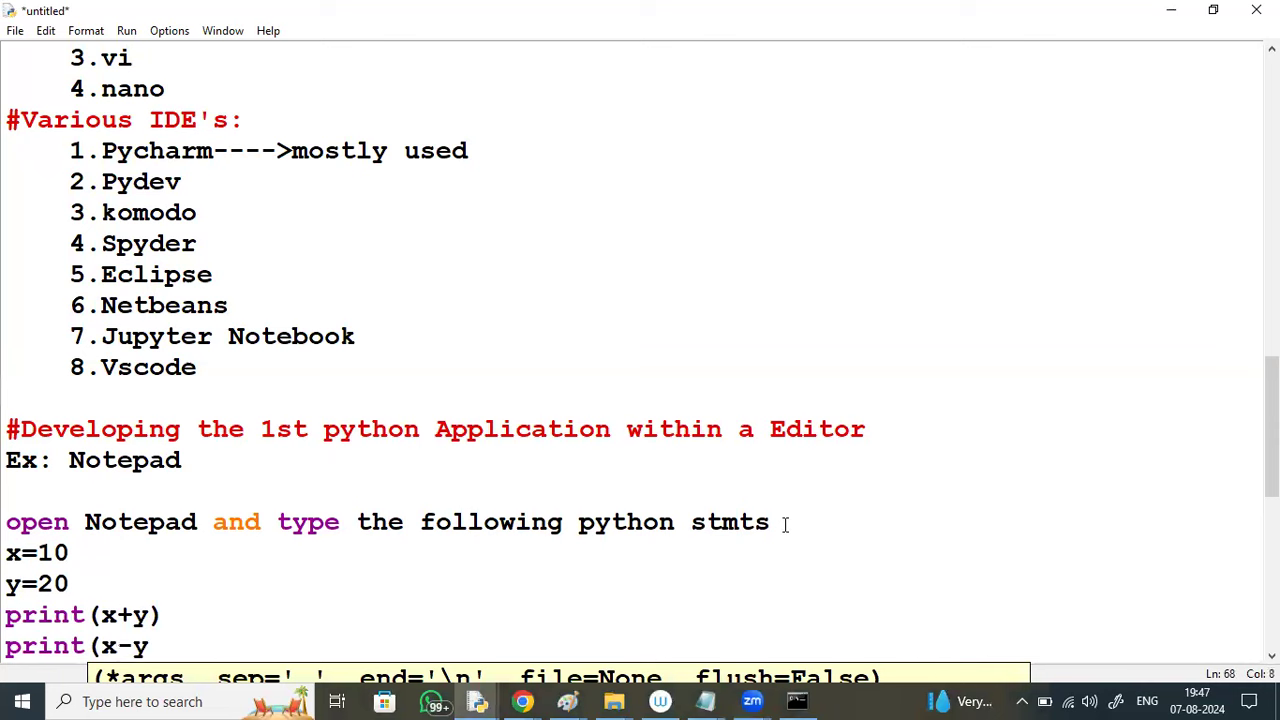
pyautogui.write(')')
pyautogui.press('Return')
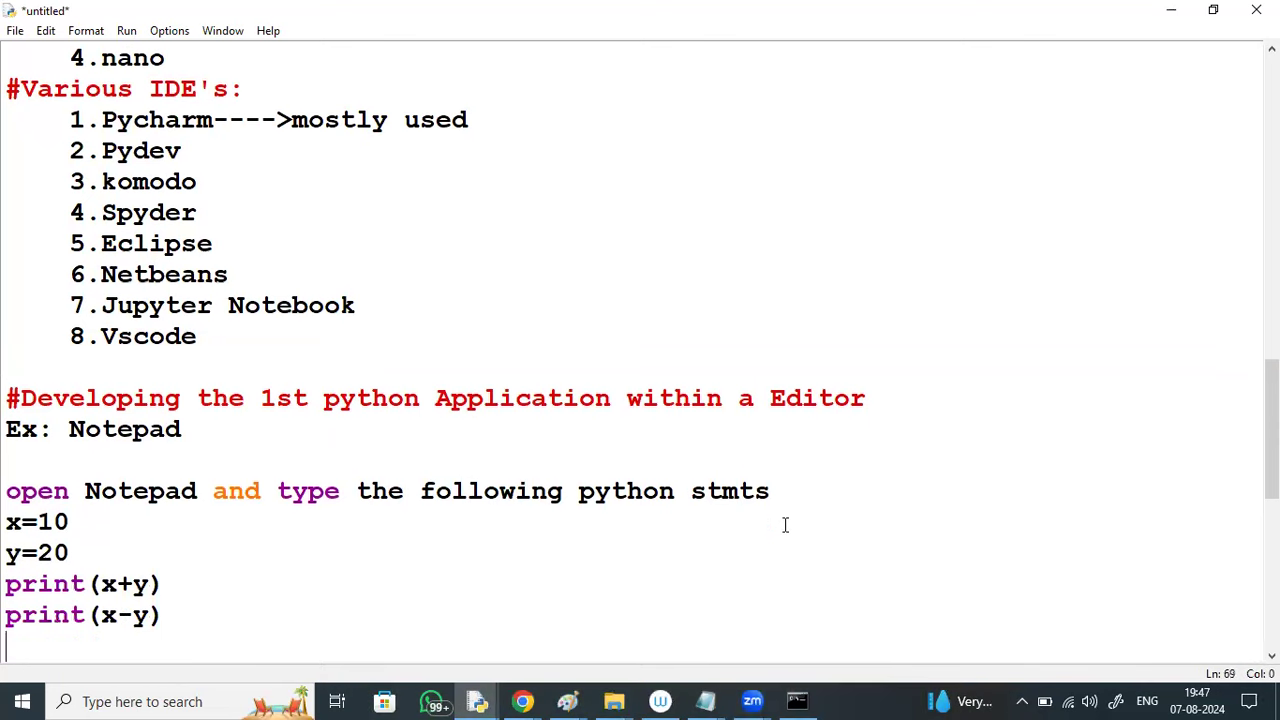
pyautogui.write('print')
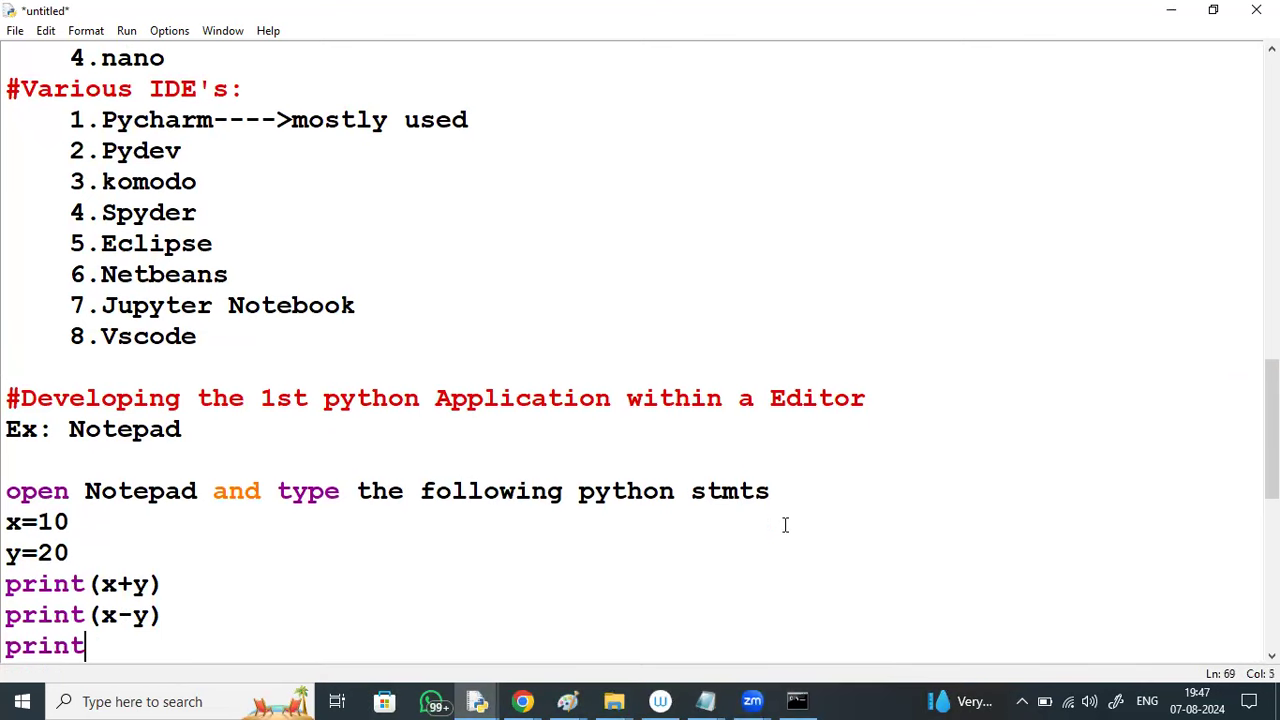
pyautogui.write('(x*')
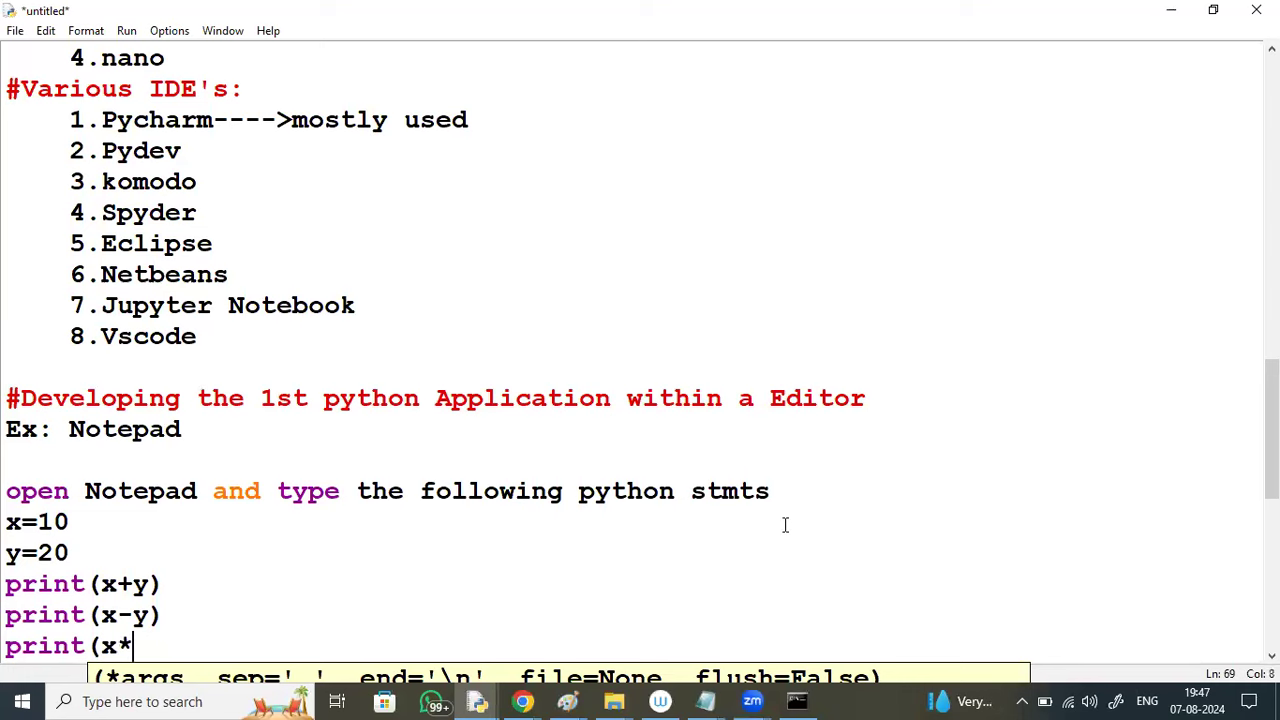
pyautogui.write('y)')
pyautogui.press('Return')
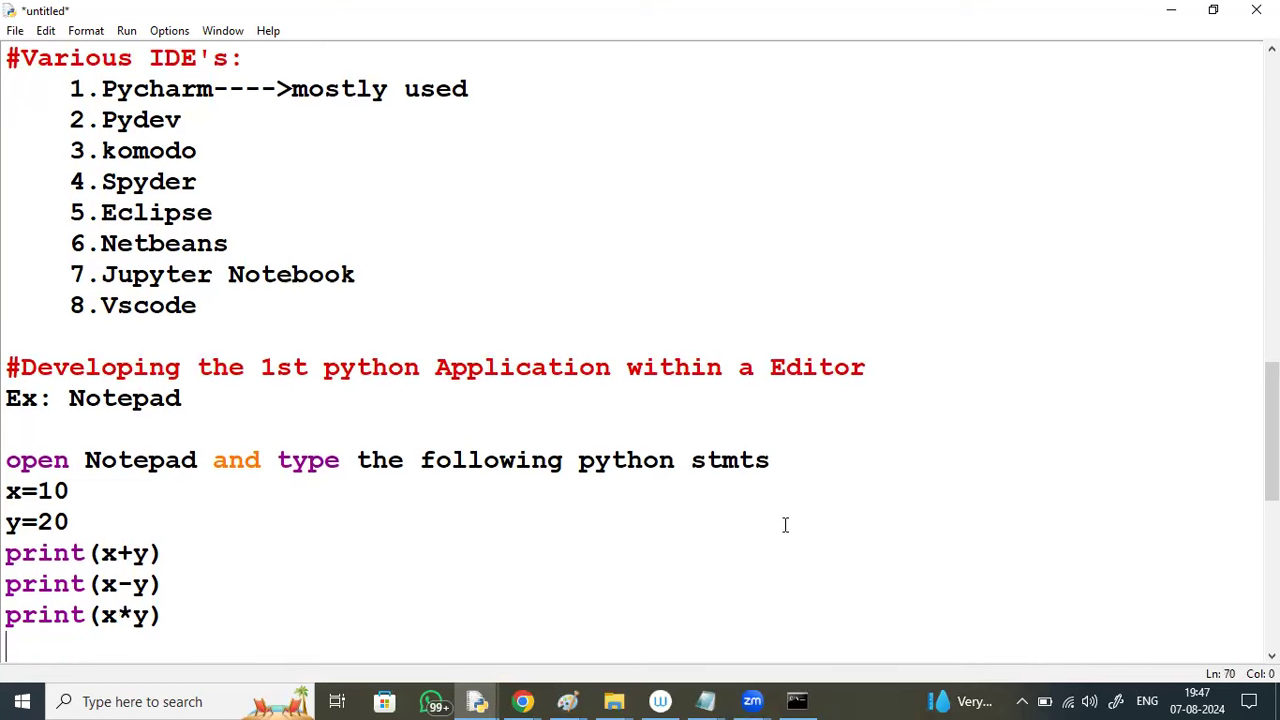
pyautogui.write('print')
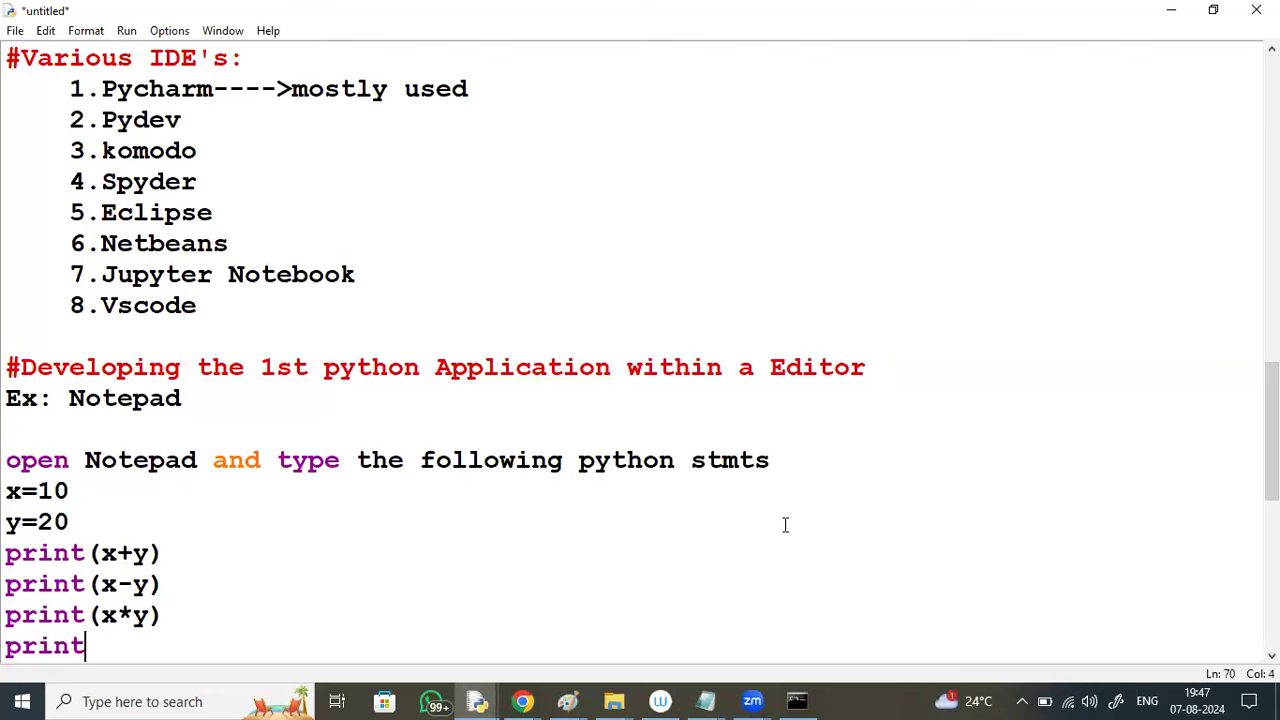
pyautogui.write('(x/y)')
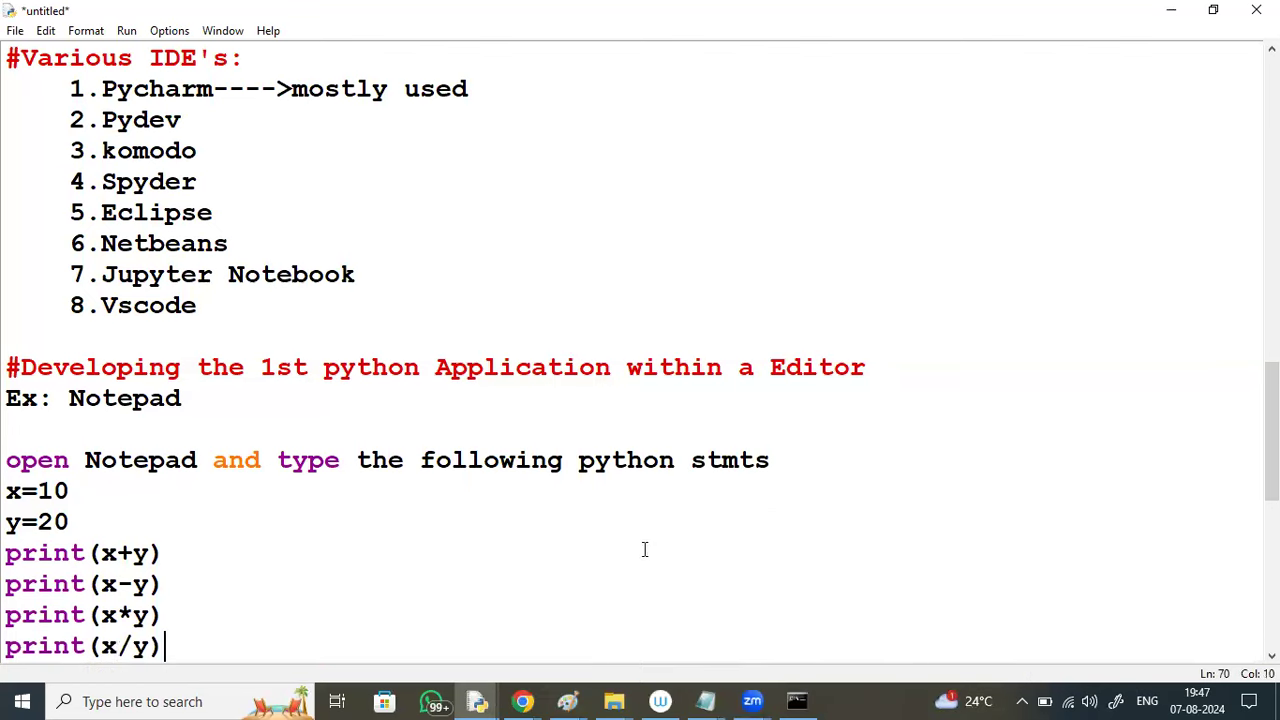
# Copy the six sample statements from x=10 through print(x/y) in the notes.
pyautogui.moveTo(101, 553); pyautogui.dragTo(162, 615)
pyautogui.moveTo(1272, 430); pyautogui.dragTo(1272, 473)
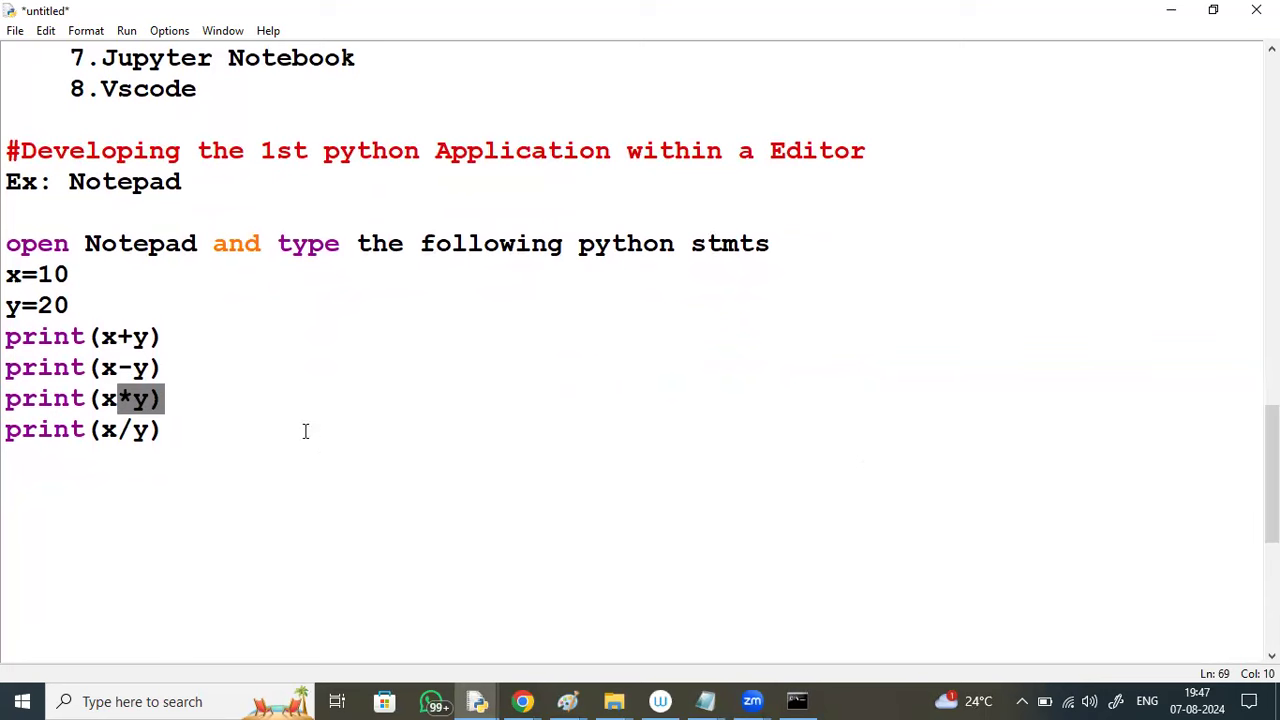
pyautogui.moveTo(7, 276); pyautogui.dragTo(172, 432)
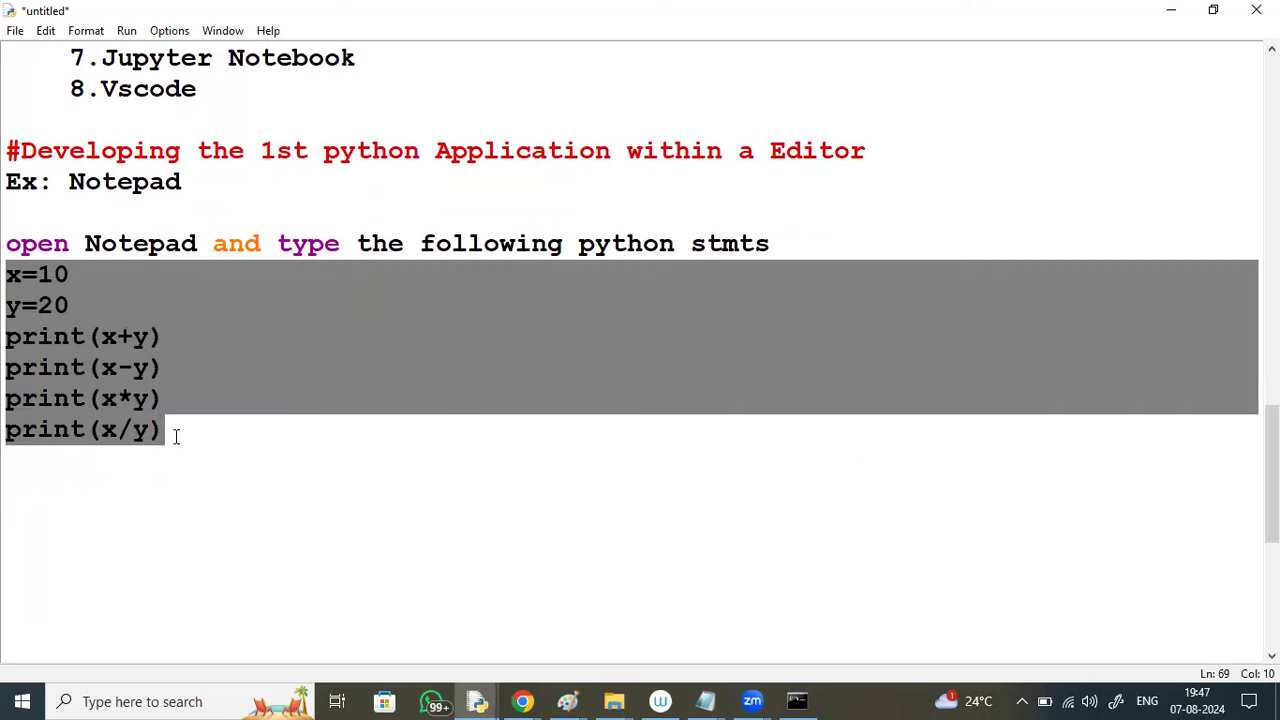
pyautogui.rightClick(115, 393)
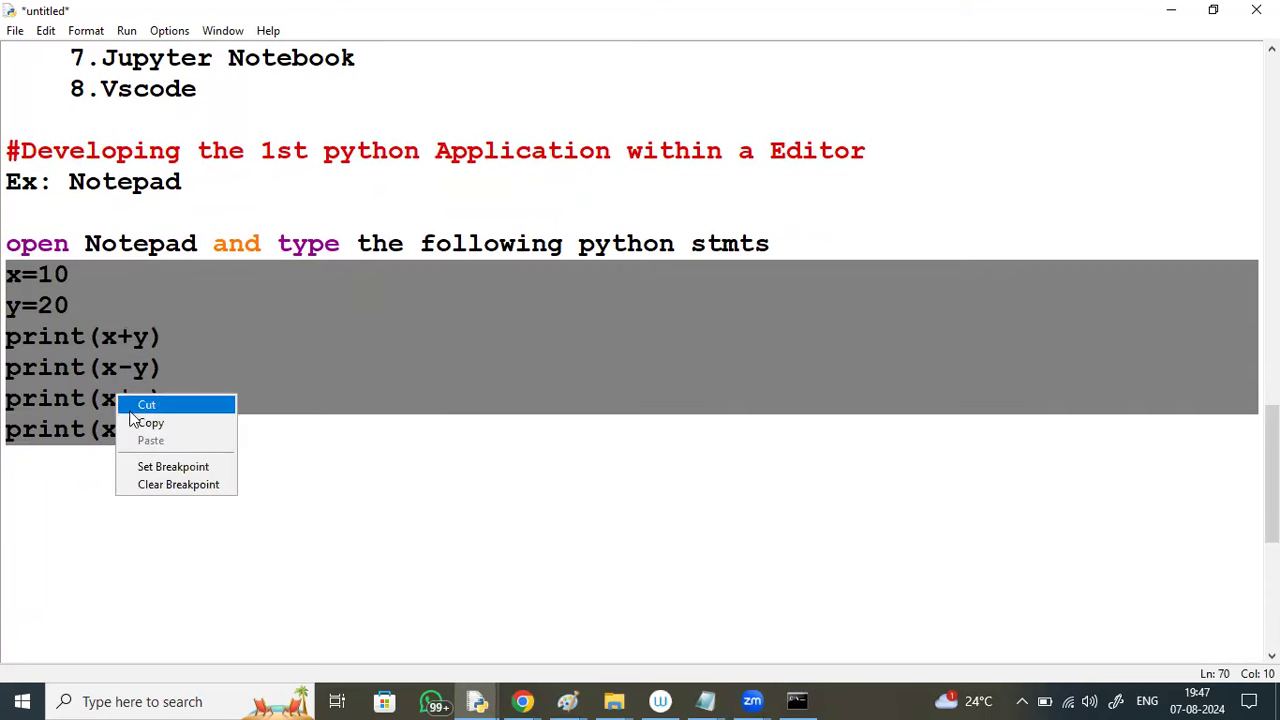
pyautogui.click(141, 424)
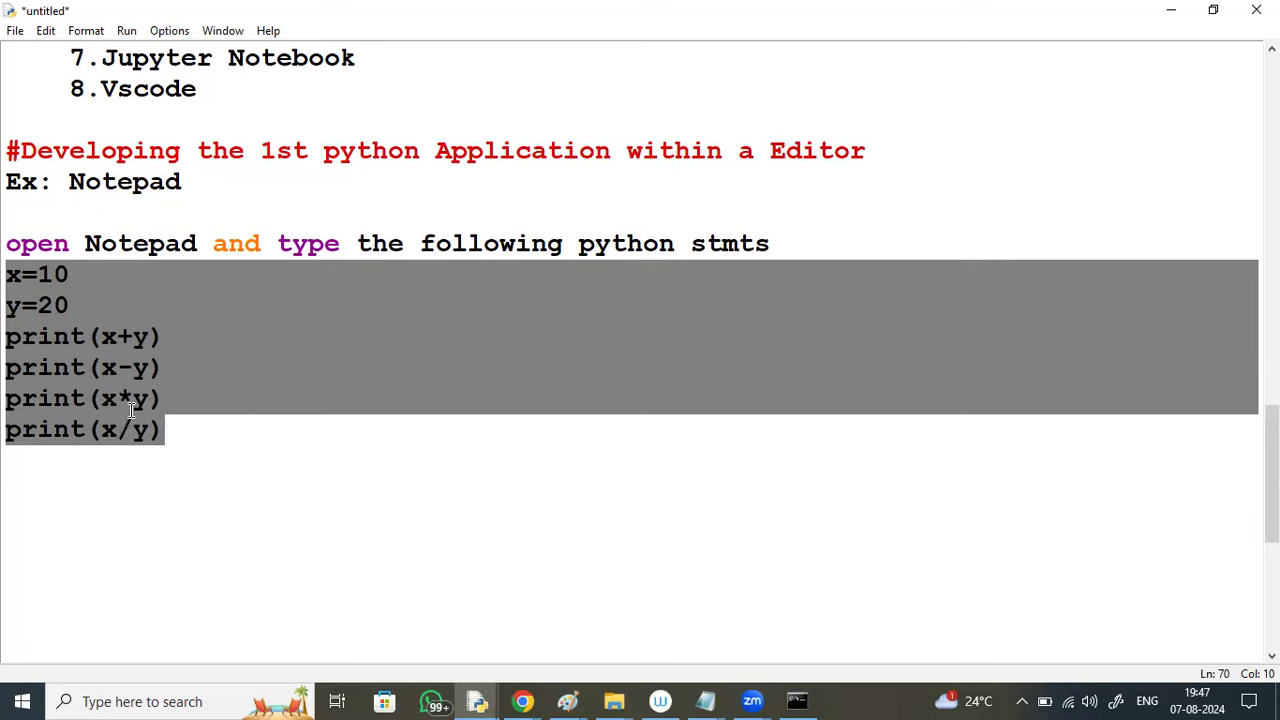
pyautogui.rightClick(129, 412)
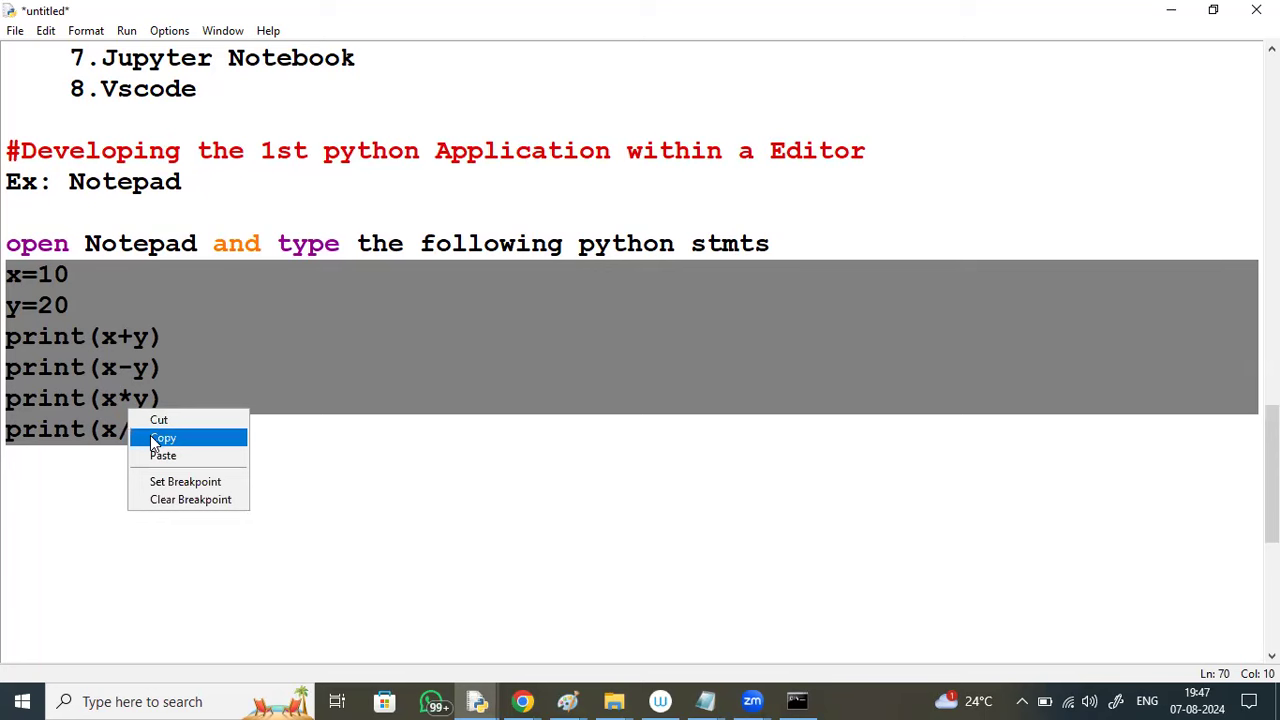
pyautogui.click(160, 438)
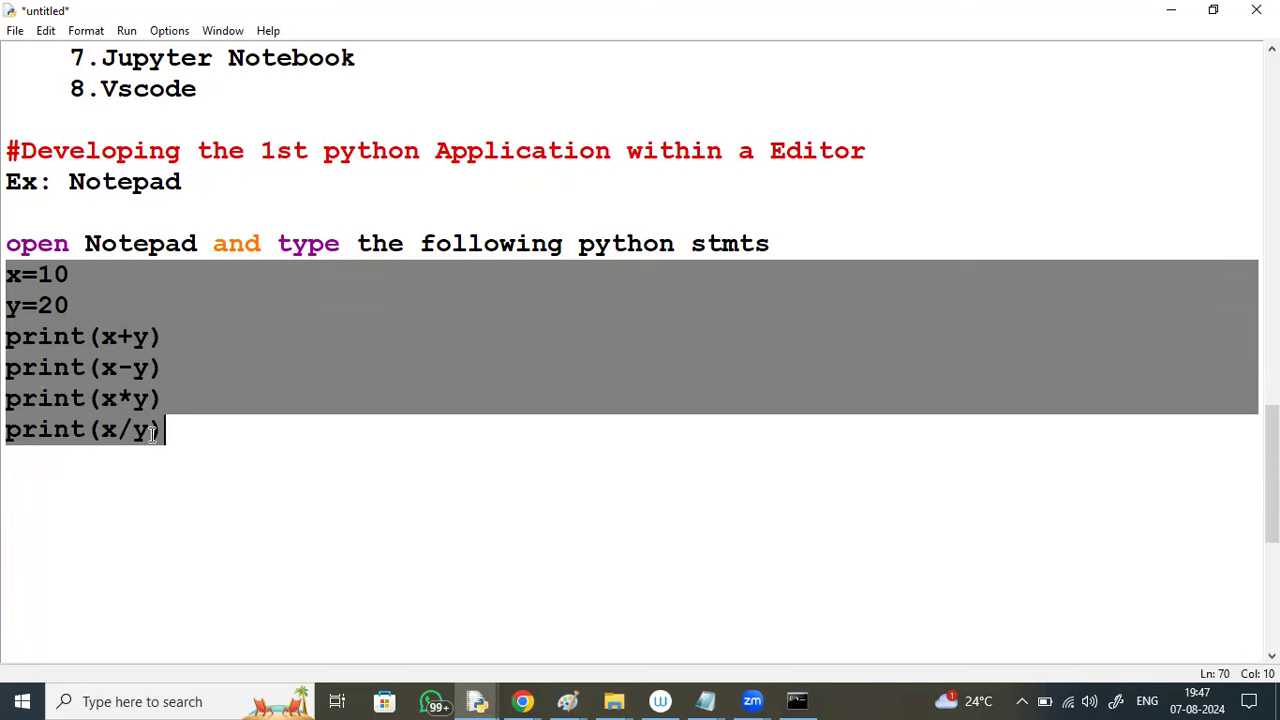
# Open a blank Notepad window and maximize it.
pyautogui.click(180, 701)
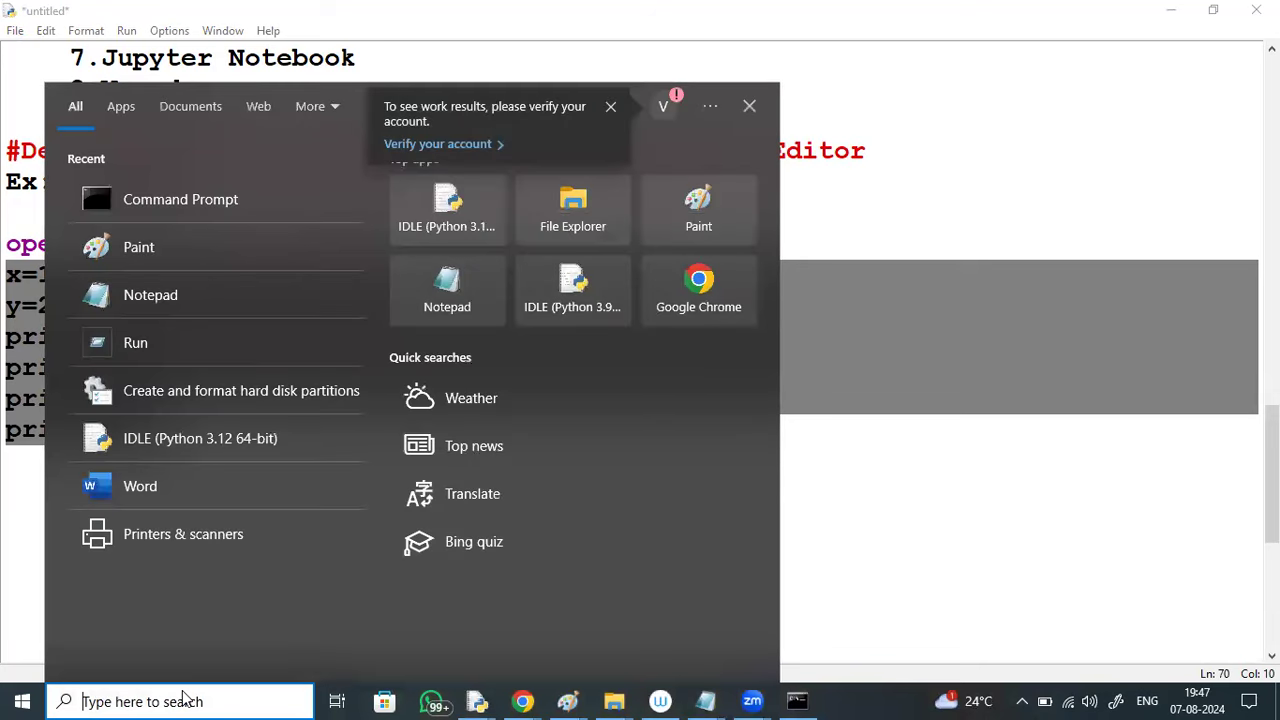
pyautogui.write('N')
pyautogui.write('tepad')
pyautogui.press('Return')
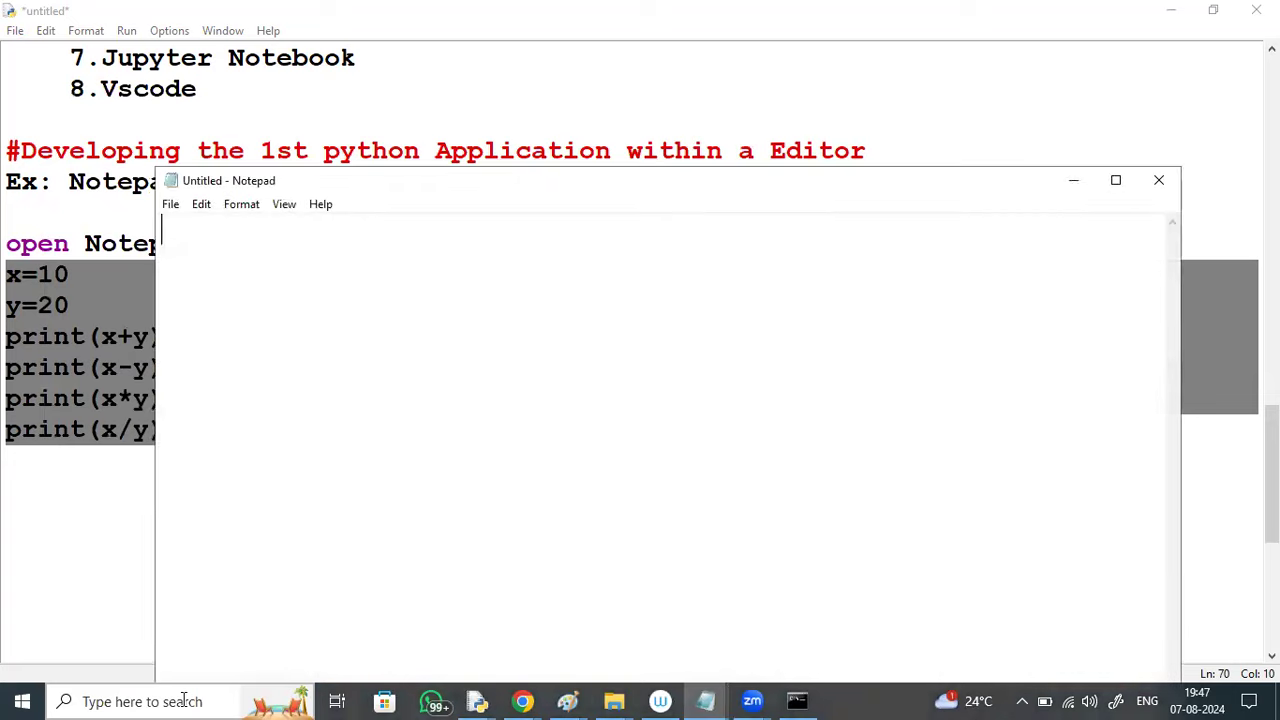
pyautogui.doubleClick(520, 181)
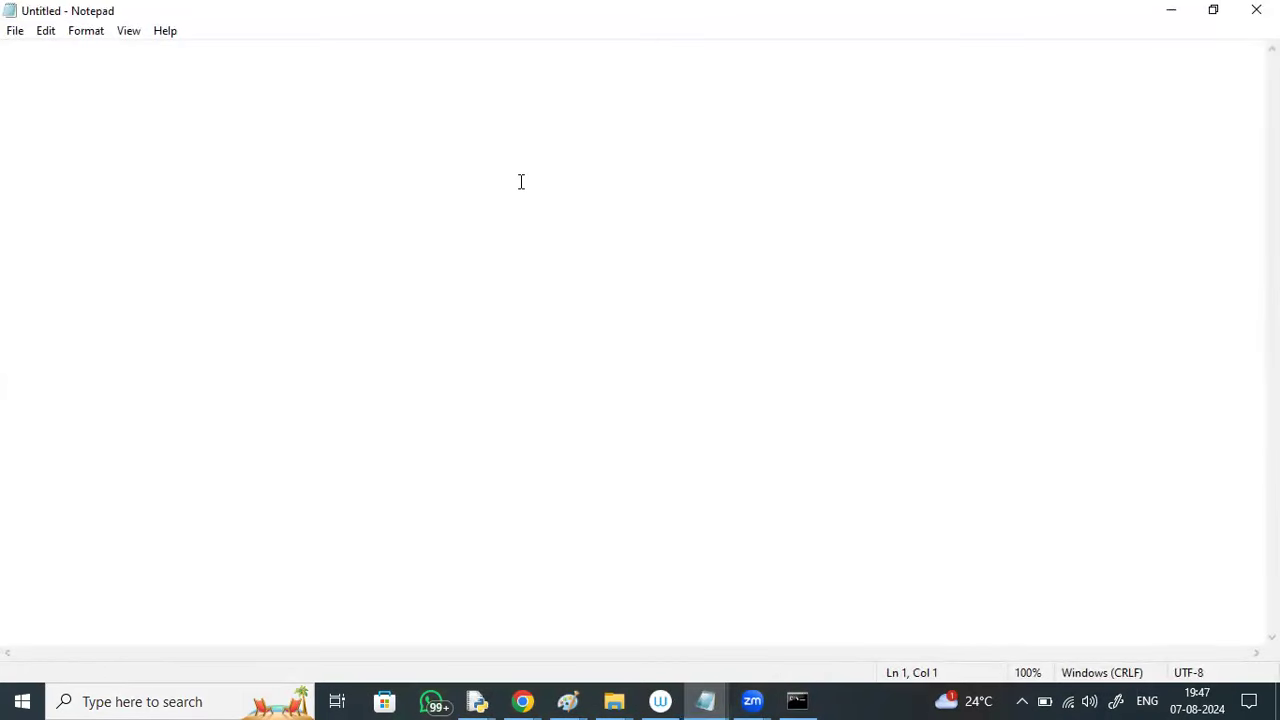
# Paste the copied Python statements into the blank Notepad document below two empty lines.
pyautogui.press('Return')
pyautogui.press('Return')
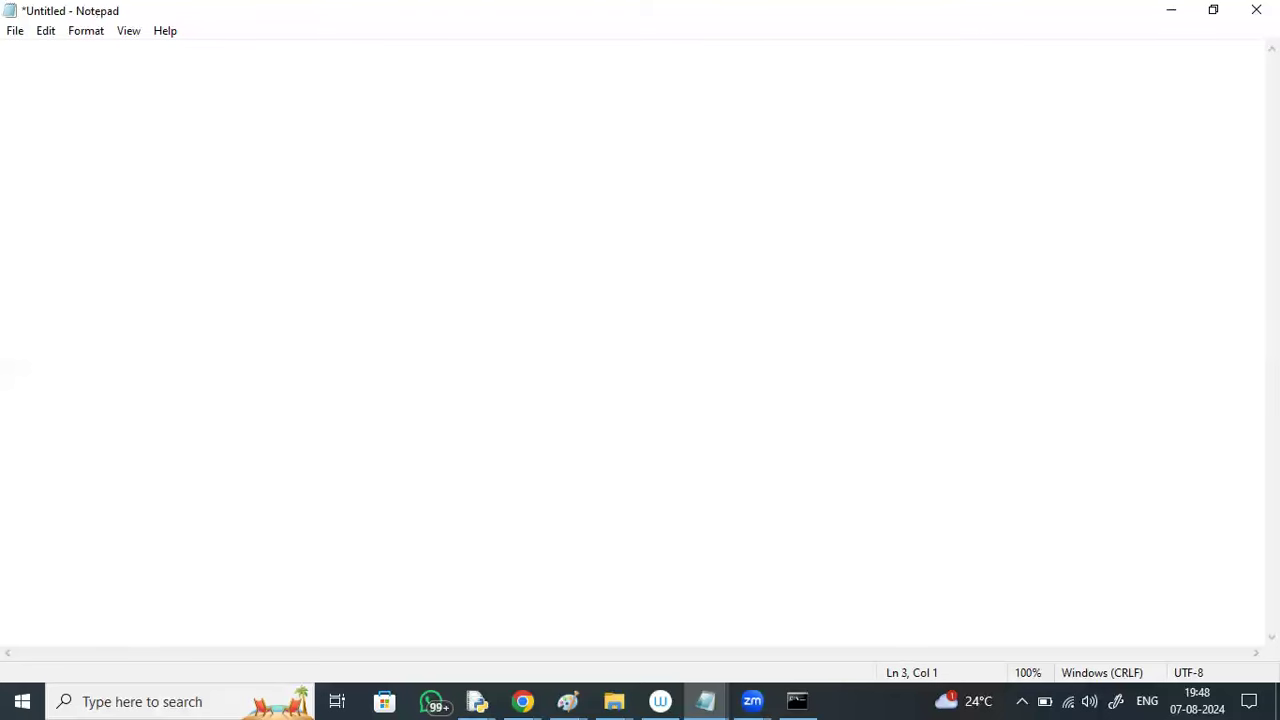
pyautogui.hotkey('ctrl', 'v')
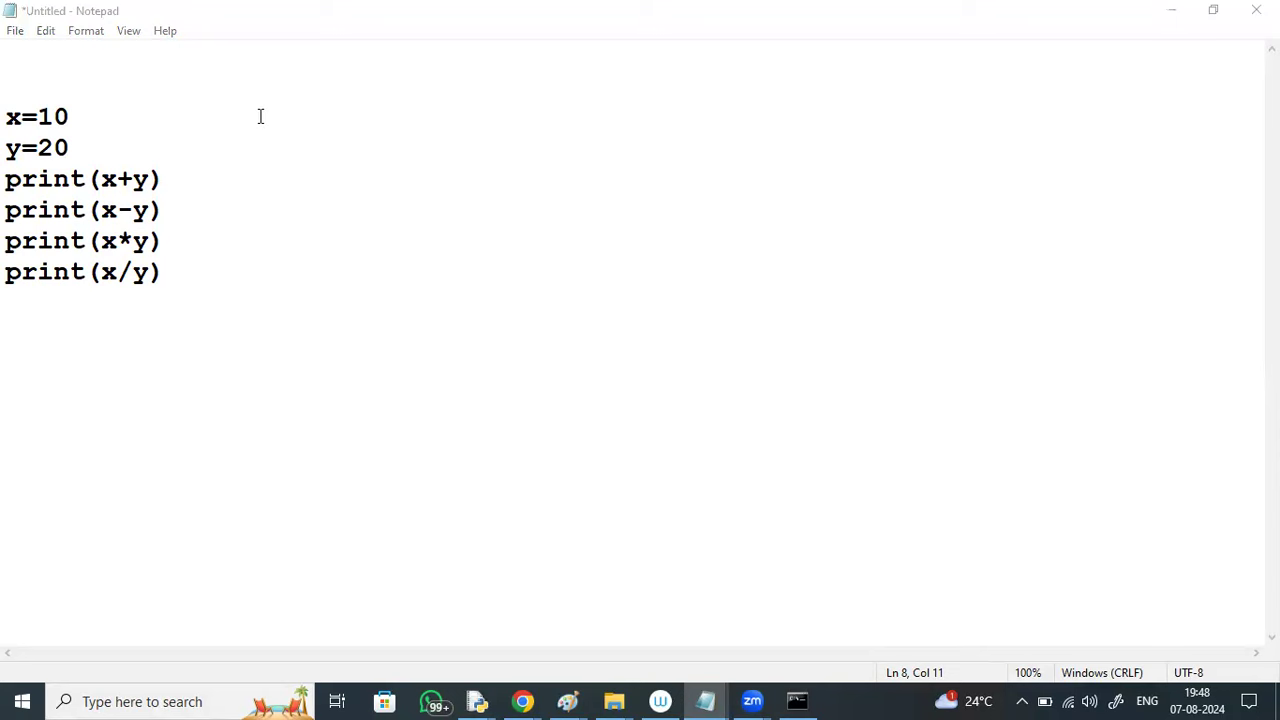
pyautogui.click(337, 208)
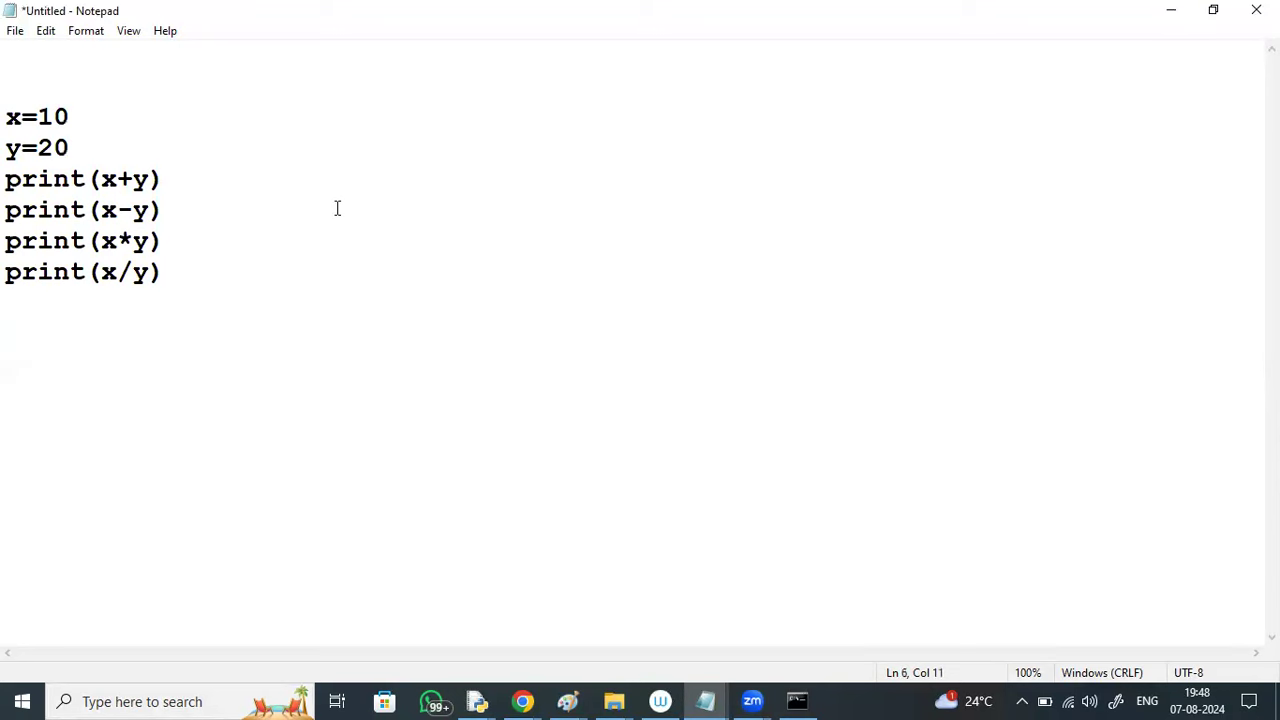
# Save the Notepad document as sample1.py in the C:\python7pmm folder.
pyautogui.hotkey('ctrl', 's')
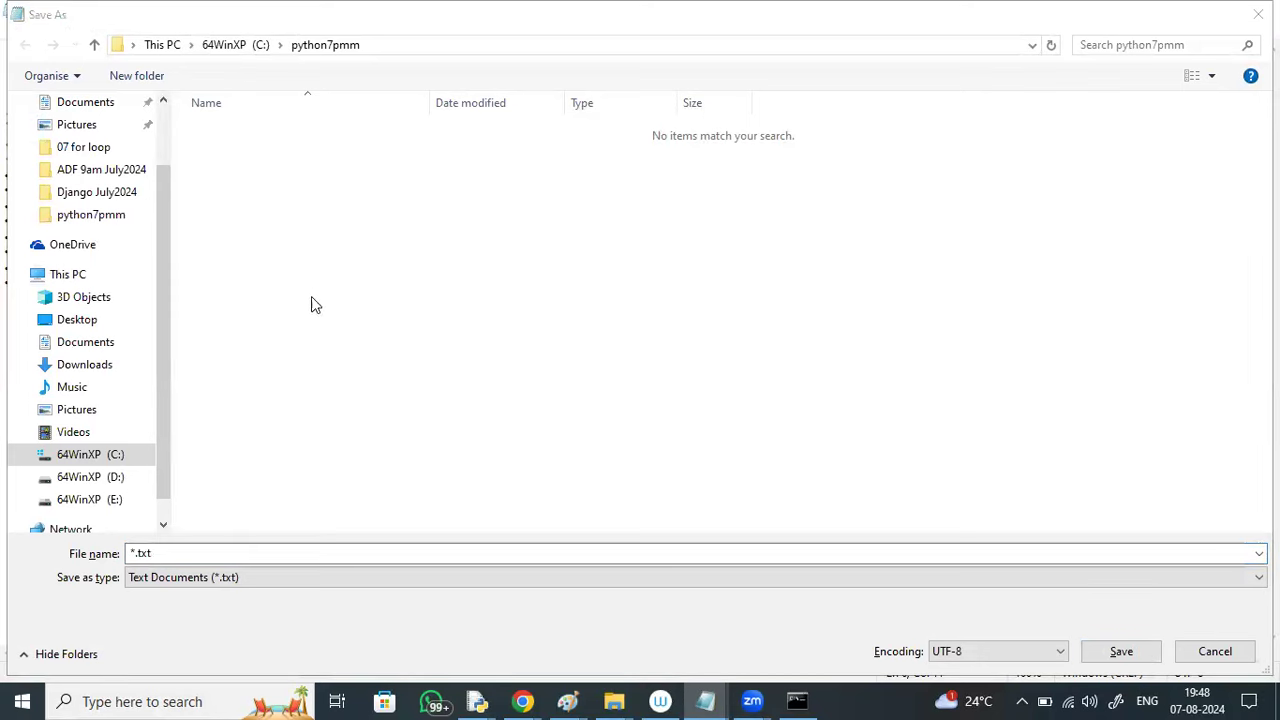
pyautogui.click(195, 551)
pyautogui.press('BackSpace')
pyautogui.press('BackSpace')
pyautogui.press('BackSpace')
pyautogui.press('BackSpace')
pyautogui.press('BackSpace')
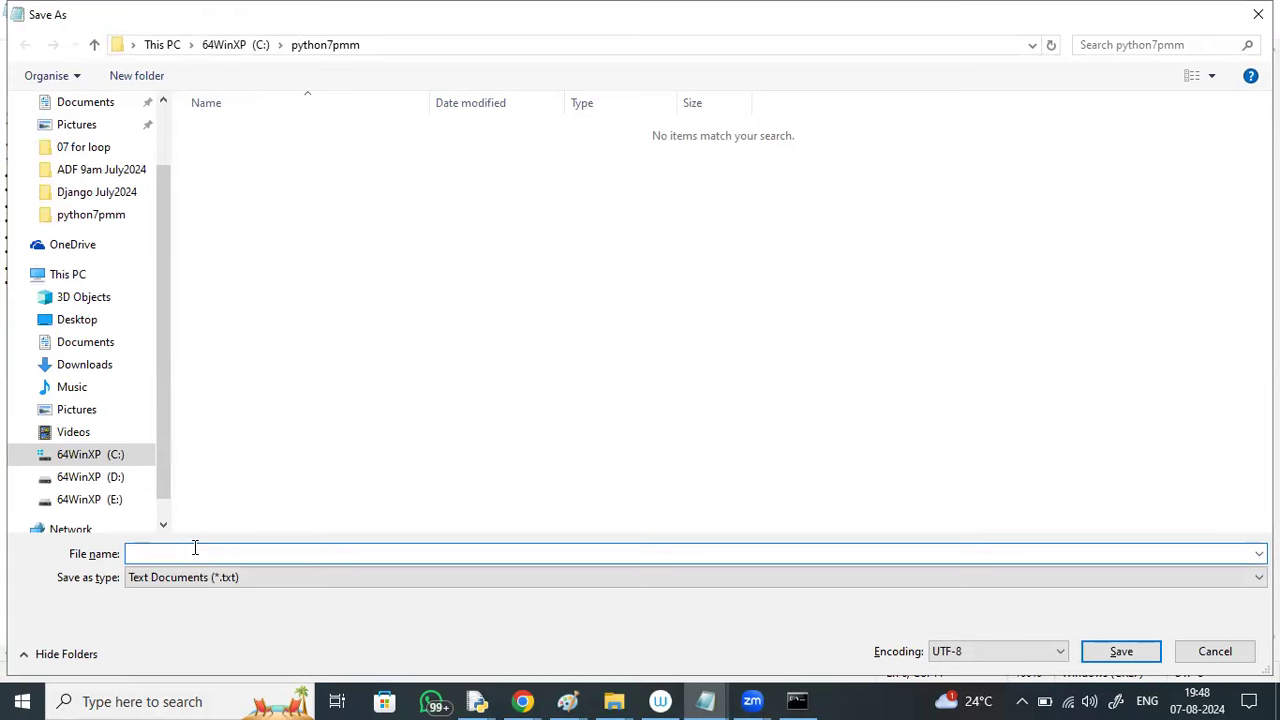
pyautogui.write('sample')
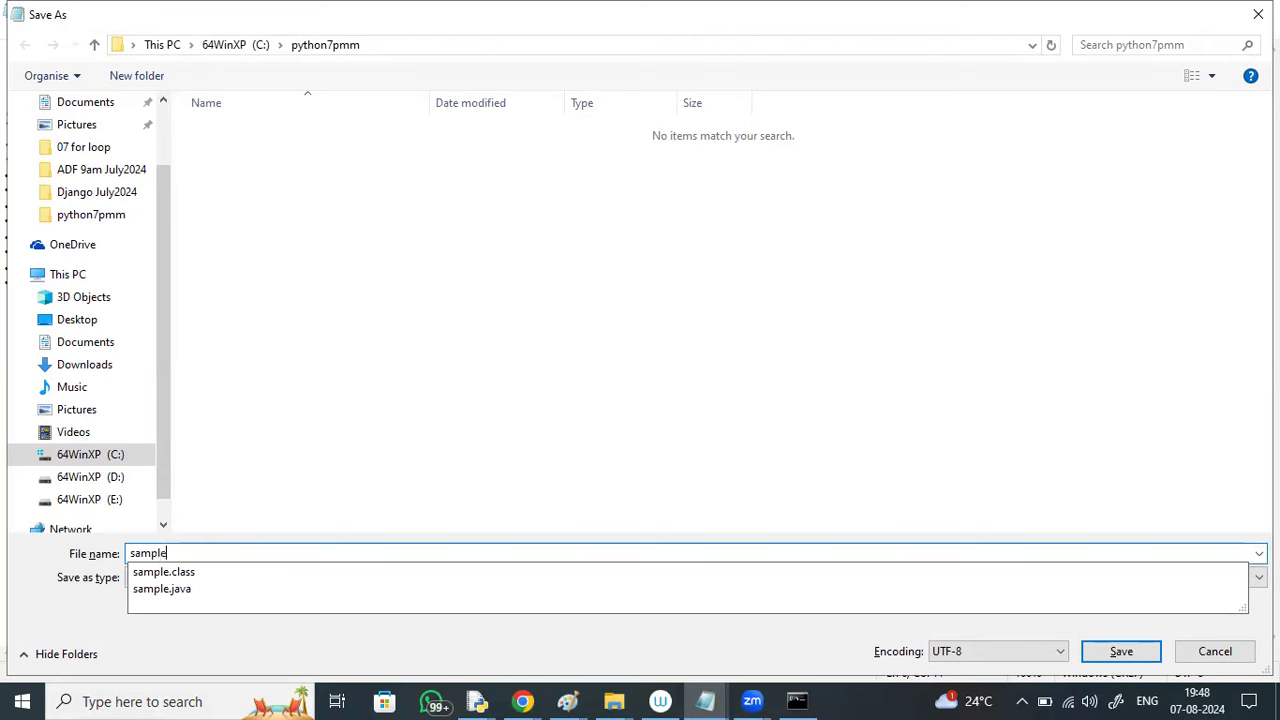
pyautogui.write('1.py')
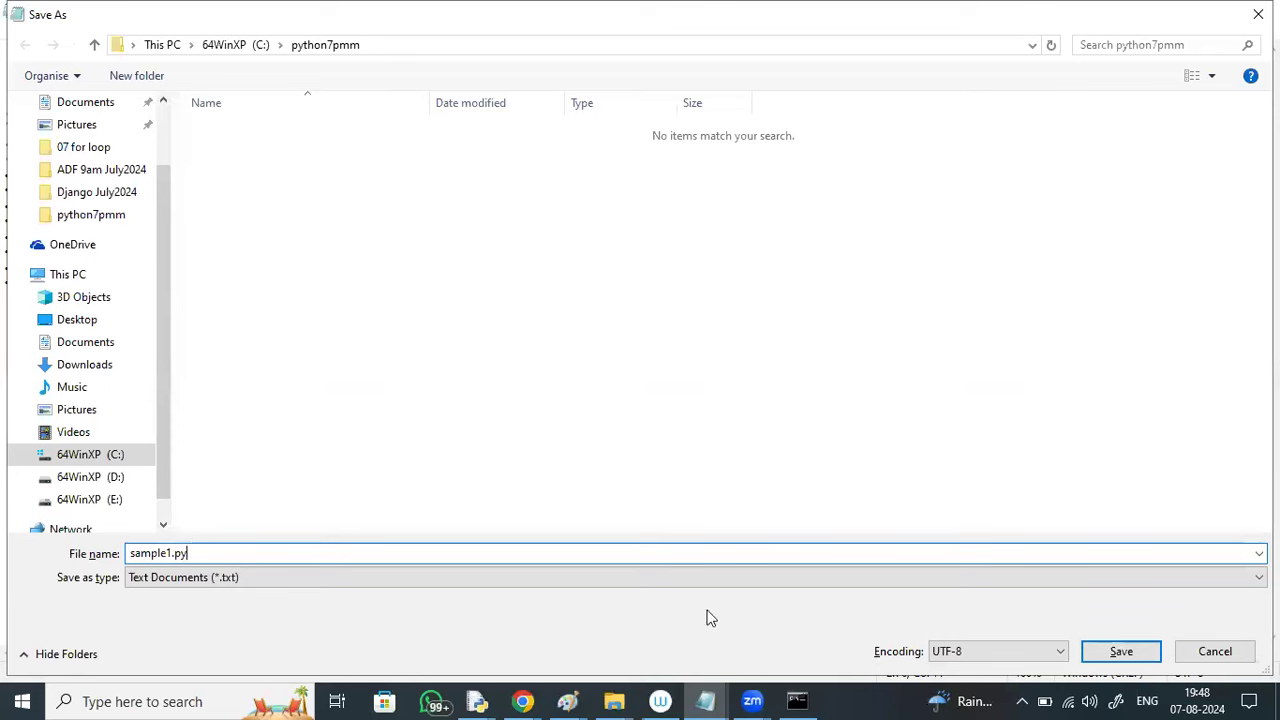
pyautogui.click(1107, 652)
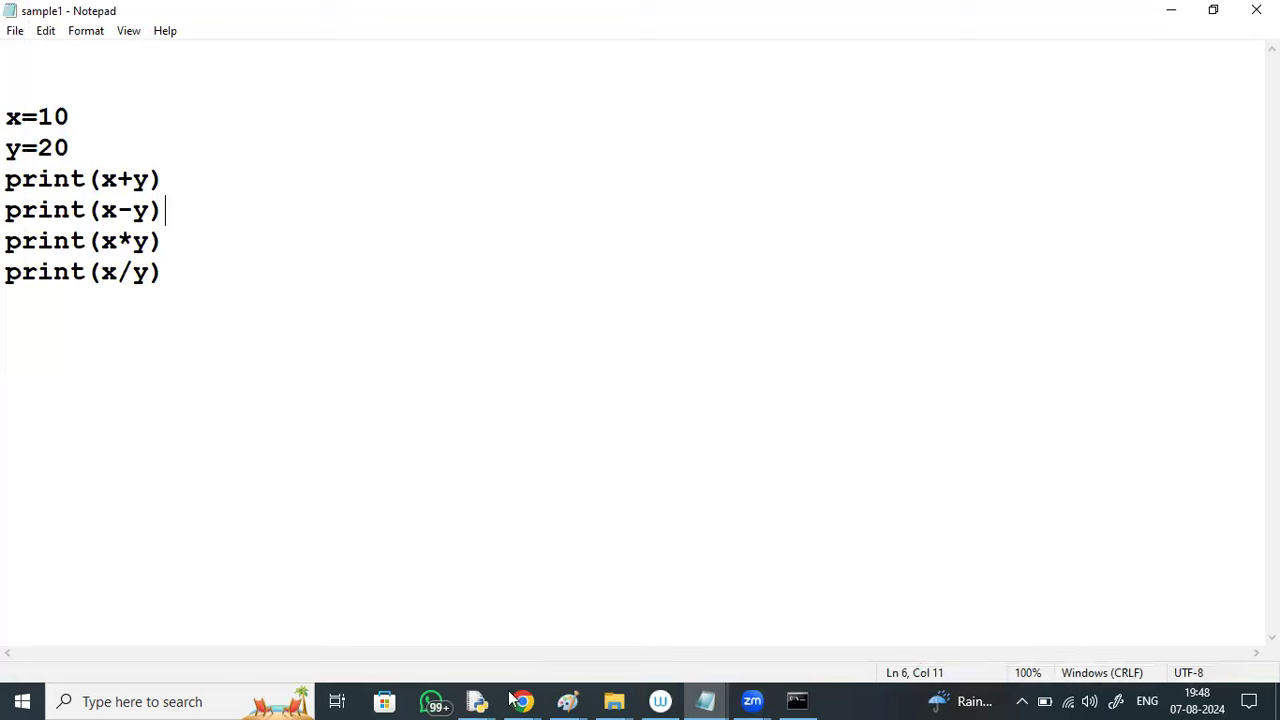
# Switch back to the untitled IDLE notes and write "save as sample1.py and" below the print statements, after a blank line.
pyautogui.click(477, 701)
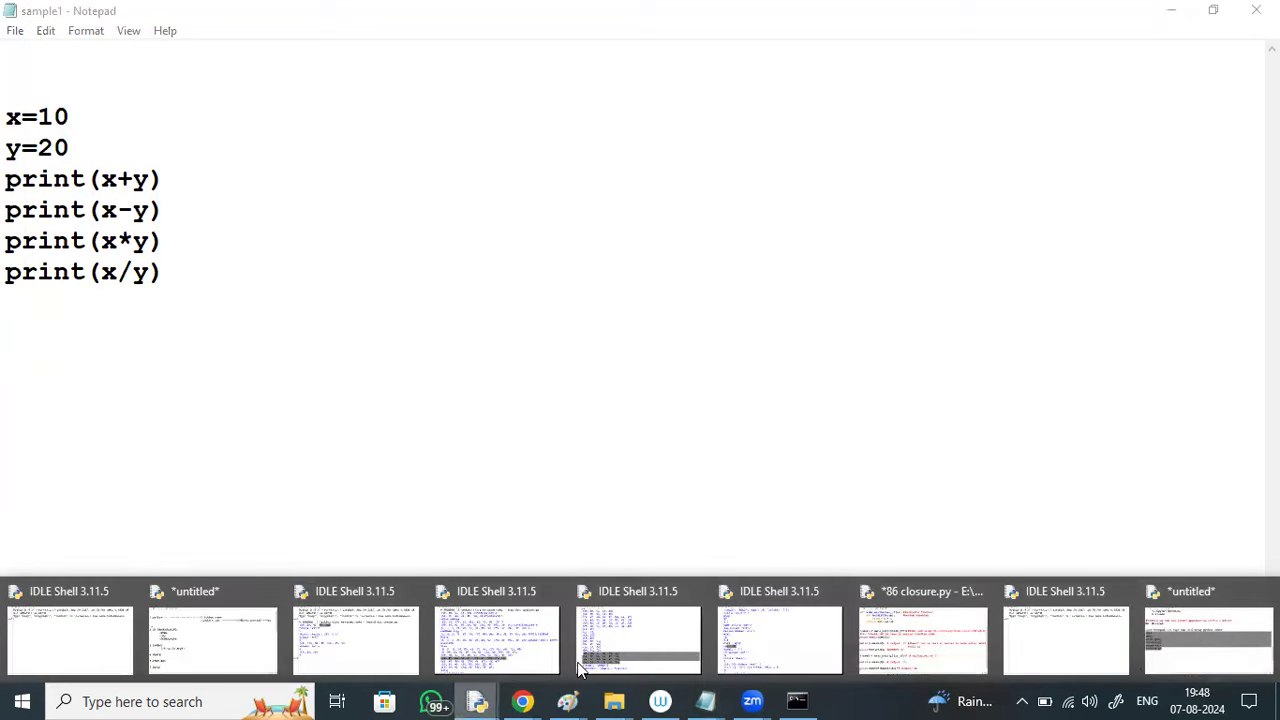
pyautogui.click(1209, 655)
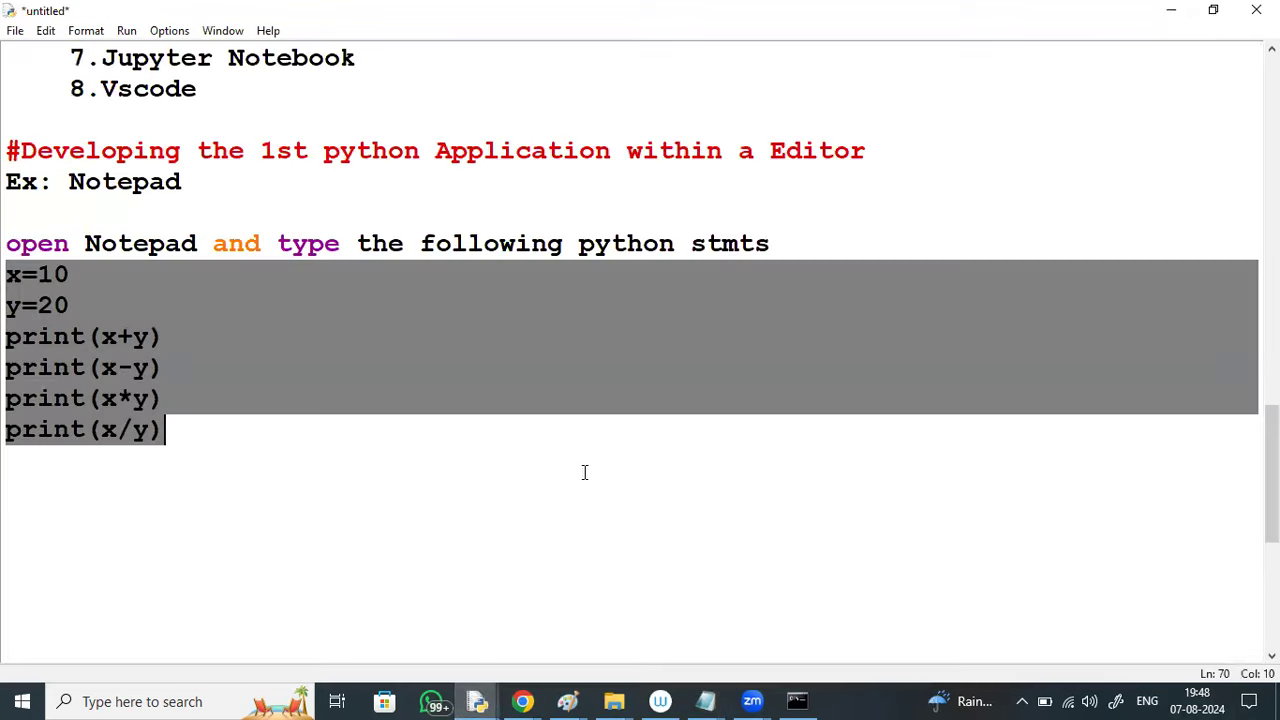
pyautogui.click(208, 391)
pyautogui.click(175, 437)
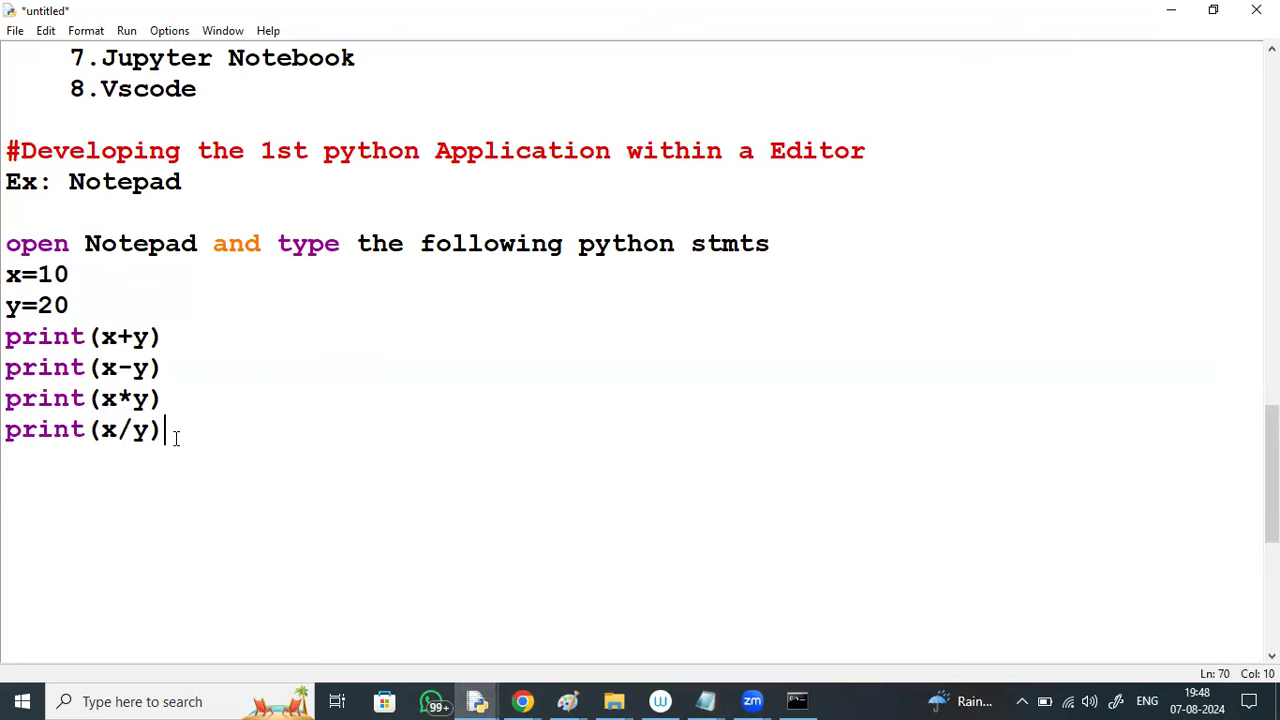
pyautogui.press('Return')
pyautogui.press('Return')
pyautogui.write('save as ')
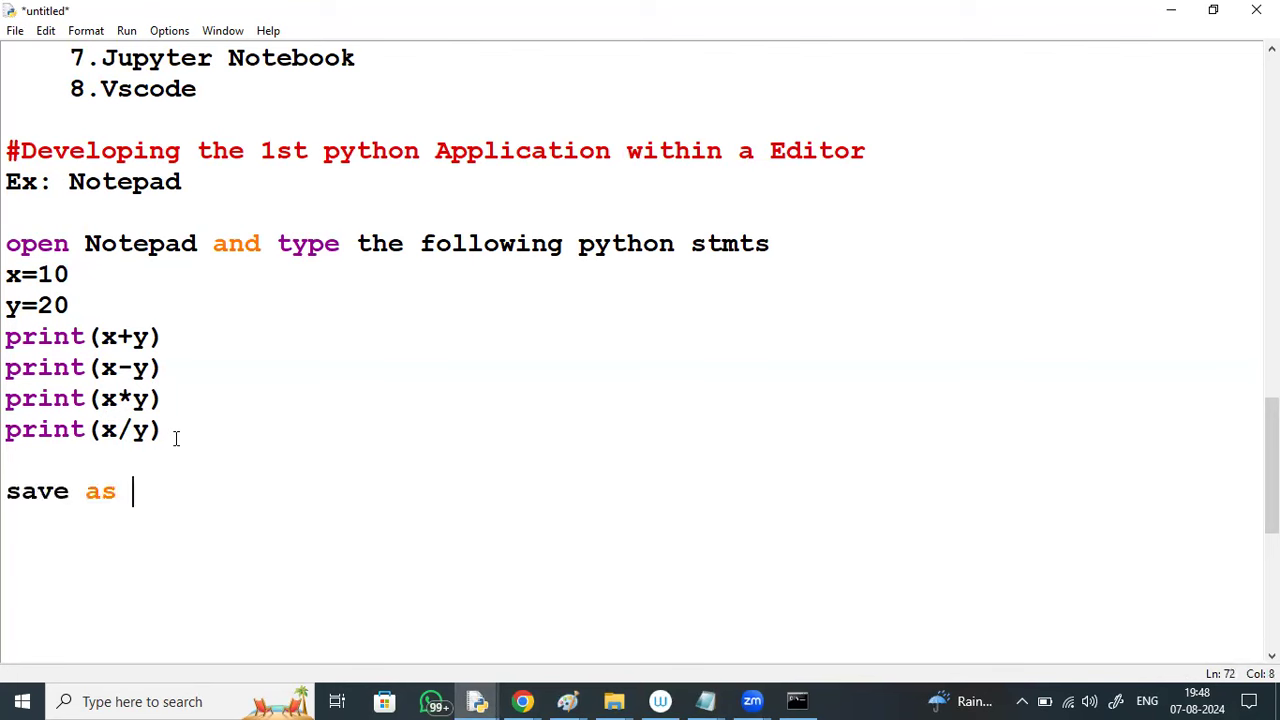
pyautogui.write('sample1')
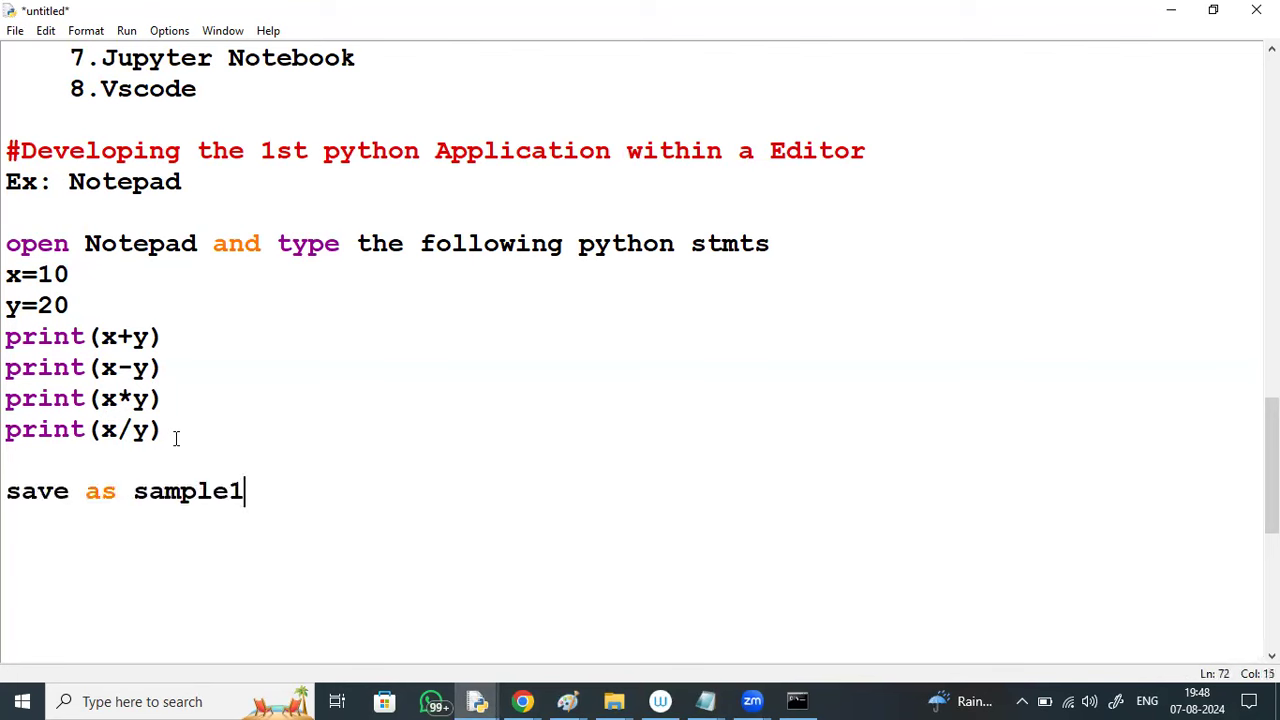
pyautogui.write('.py and ')
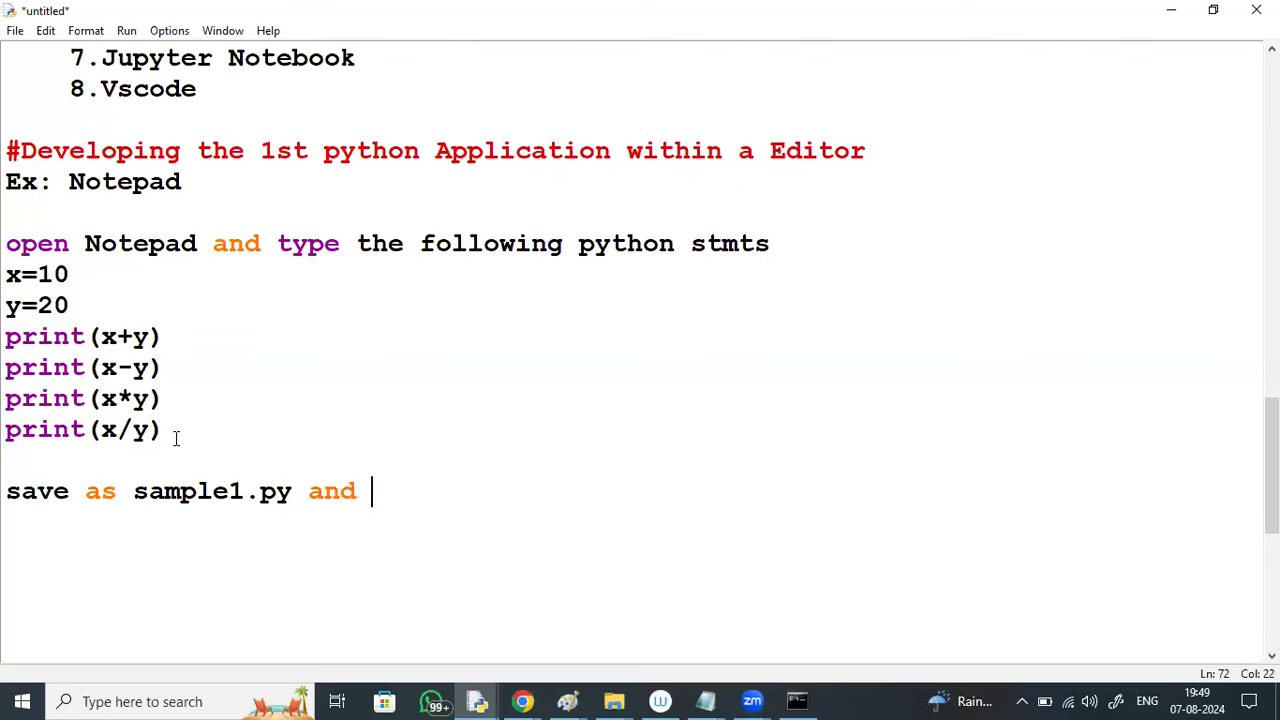
# Complete the save instruction with "now submit this file to python as---->" and leave an empty line below it.
pyautogui.write('now')
pyautogui.write('submit ')
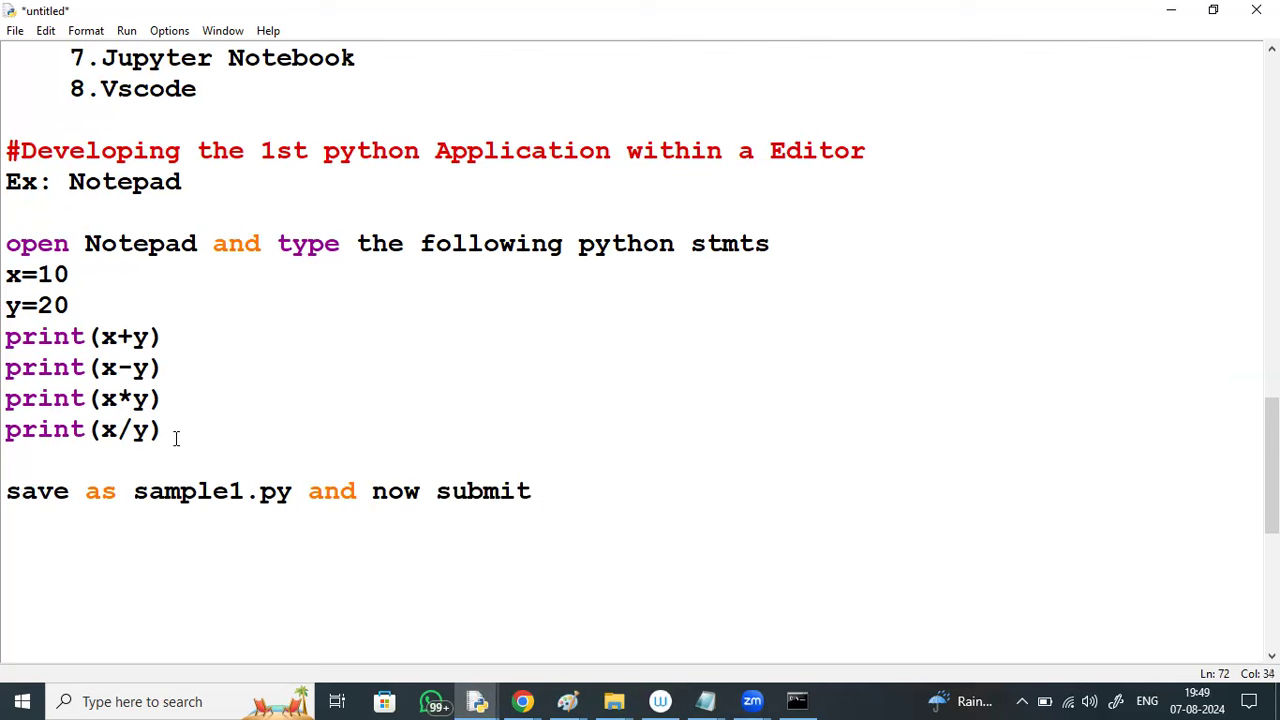
pyautogui.write('this file')
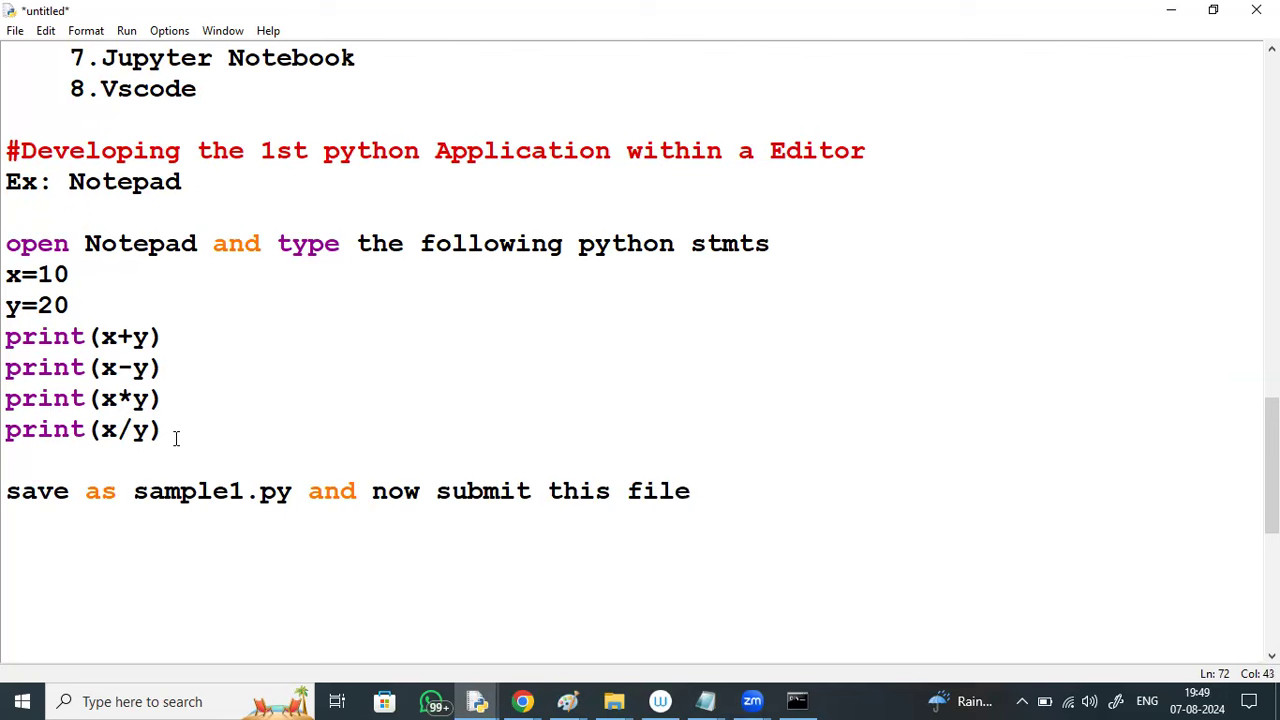
pyautogui.write(' to pyt')
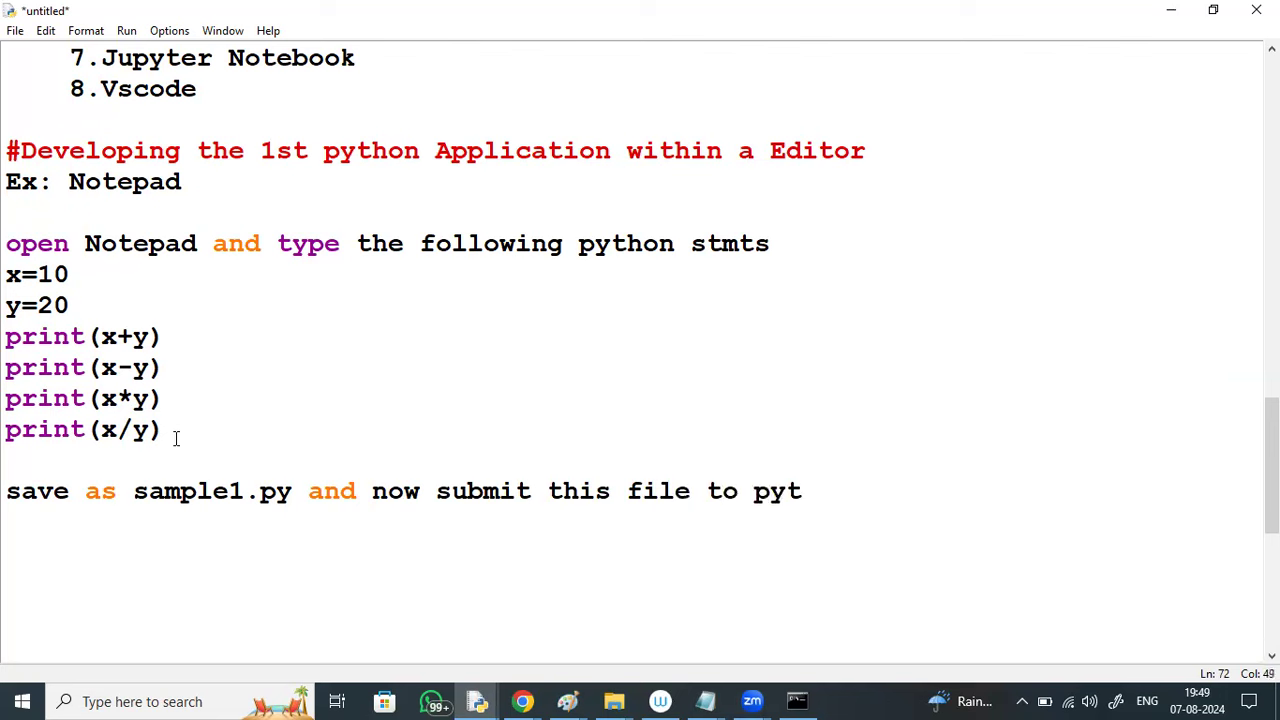
pyautogui.write('hon as')
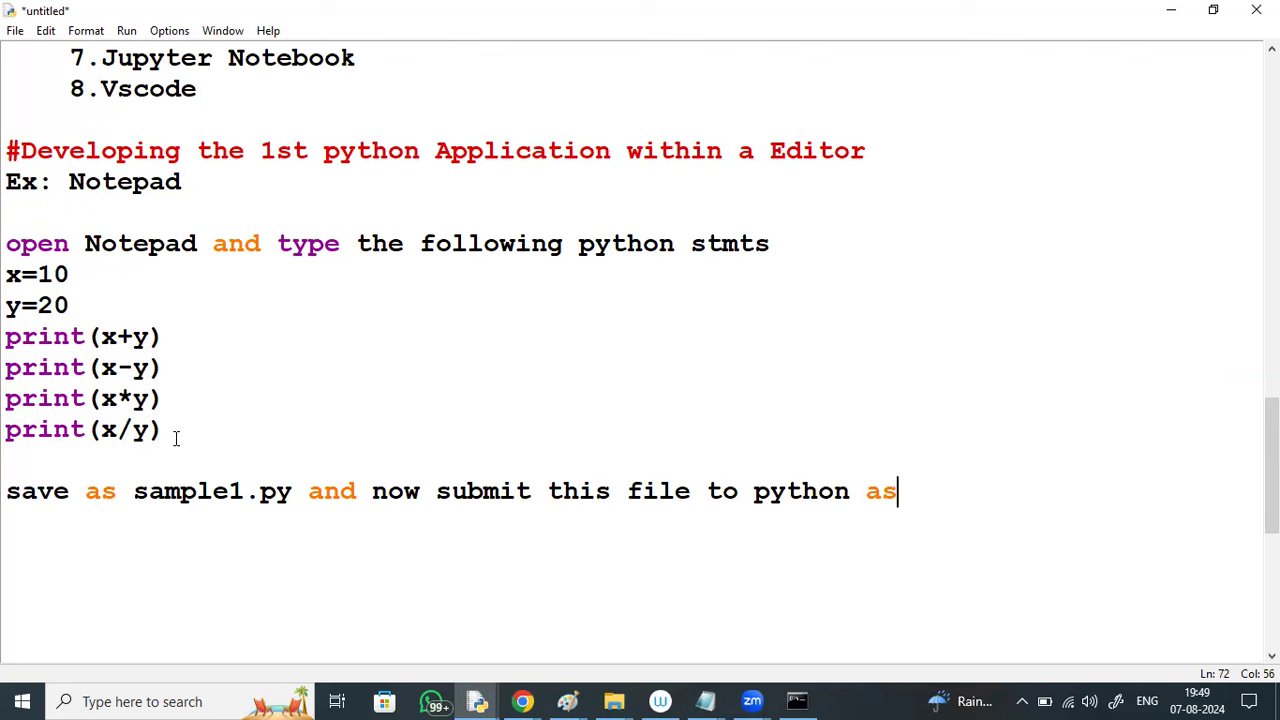
pyautogui.write('---->')
pyautogui.click(152, 699)
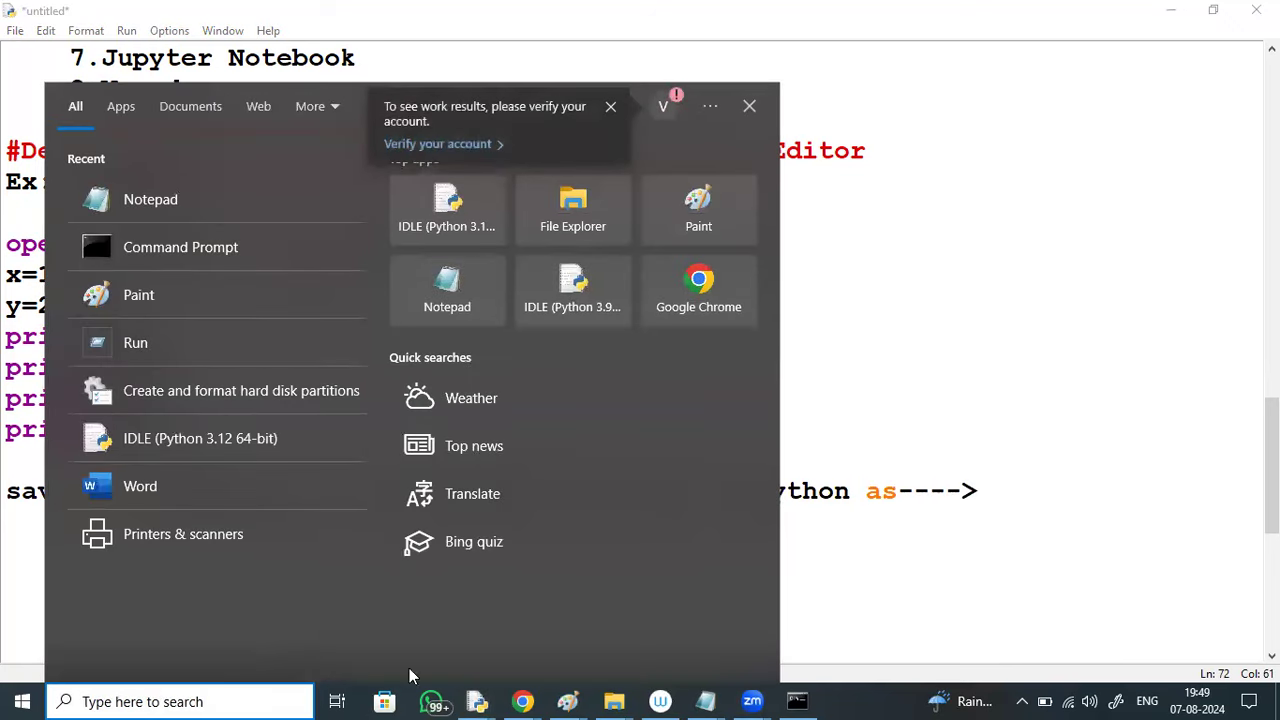
pyautogui.click(850, 550)
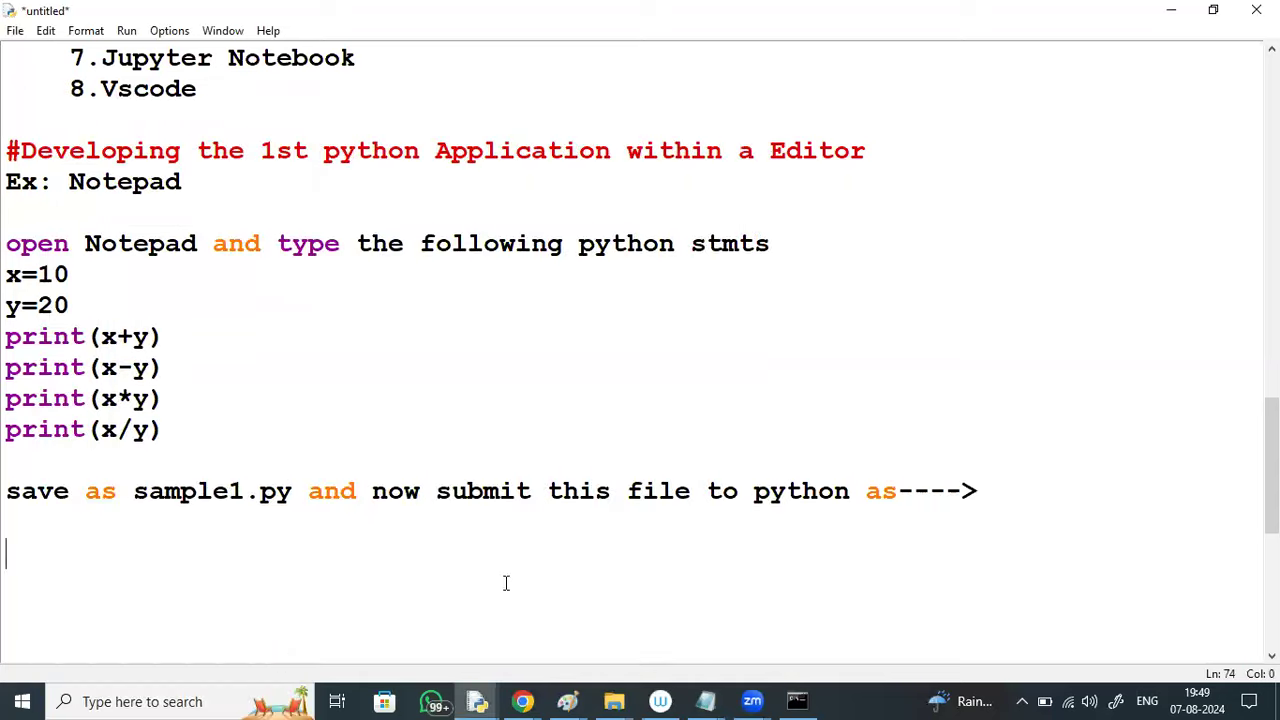
# Open a new Command Prompt window.
pyautogui.click(183, 700)
pyautogui.write('cmd')
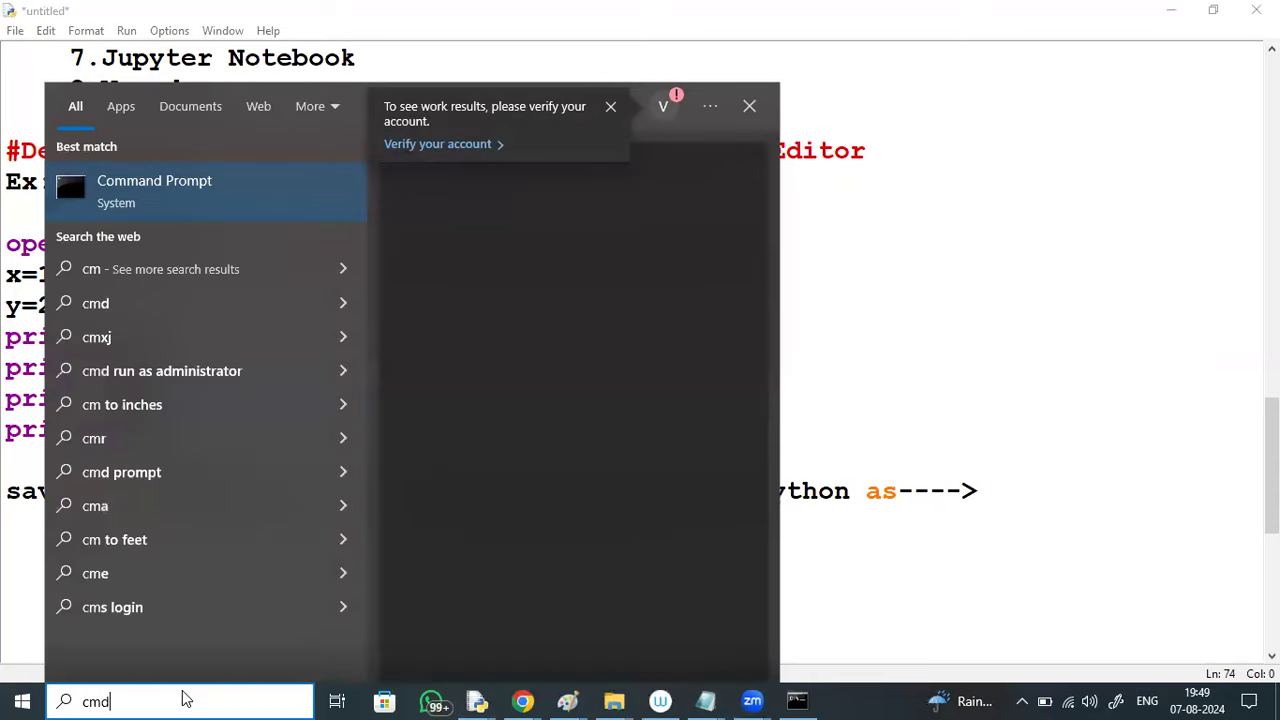
pyautogui.press('Return')
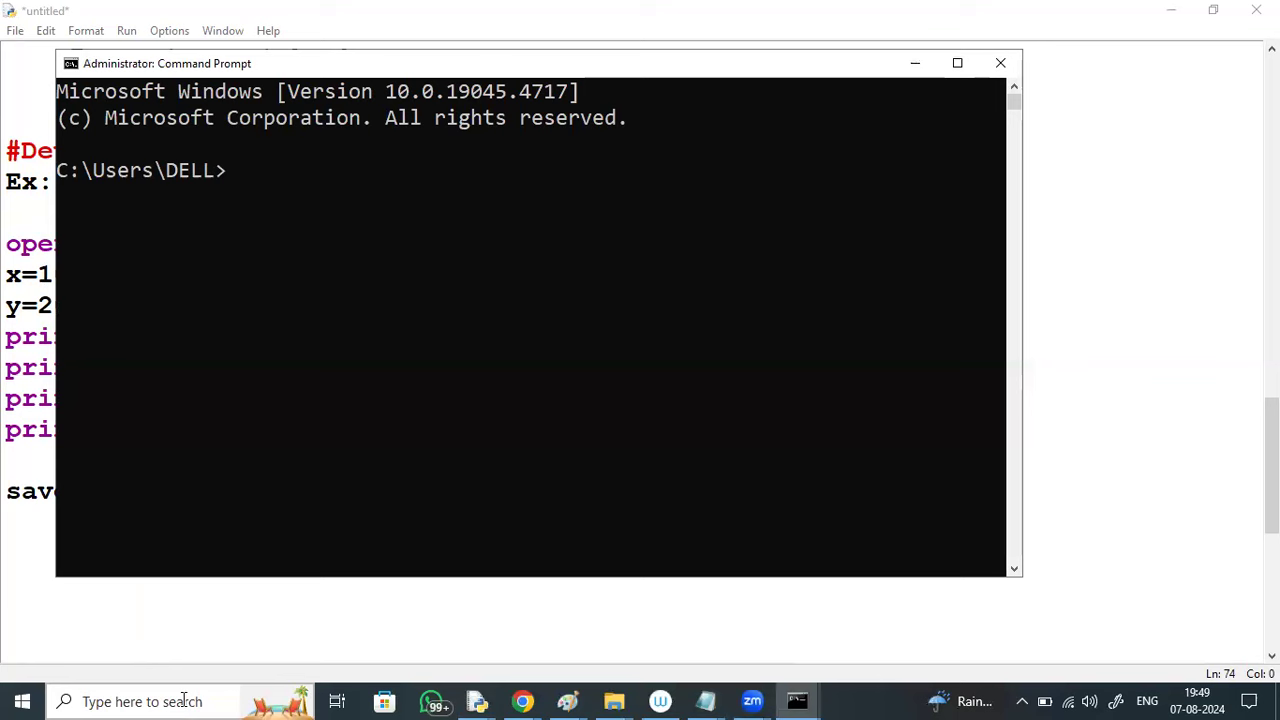
# Run the saved script with the command python C:\python7pmm\sample1.py.
pyautogui.write('python ')
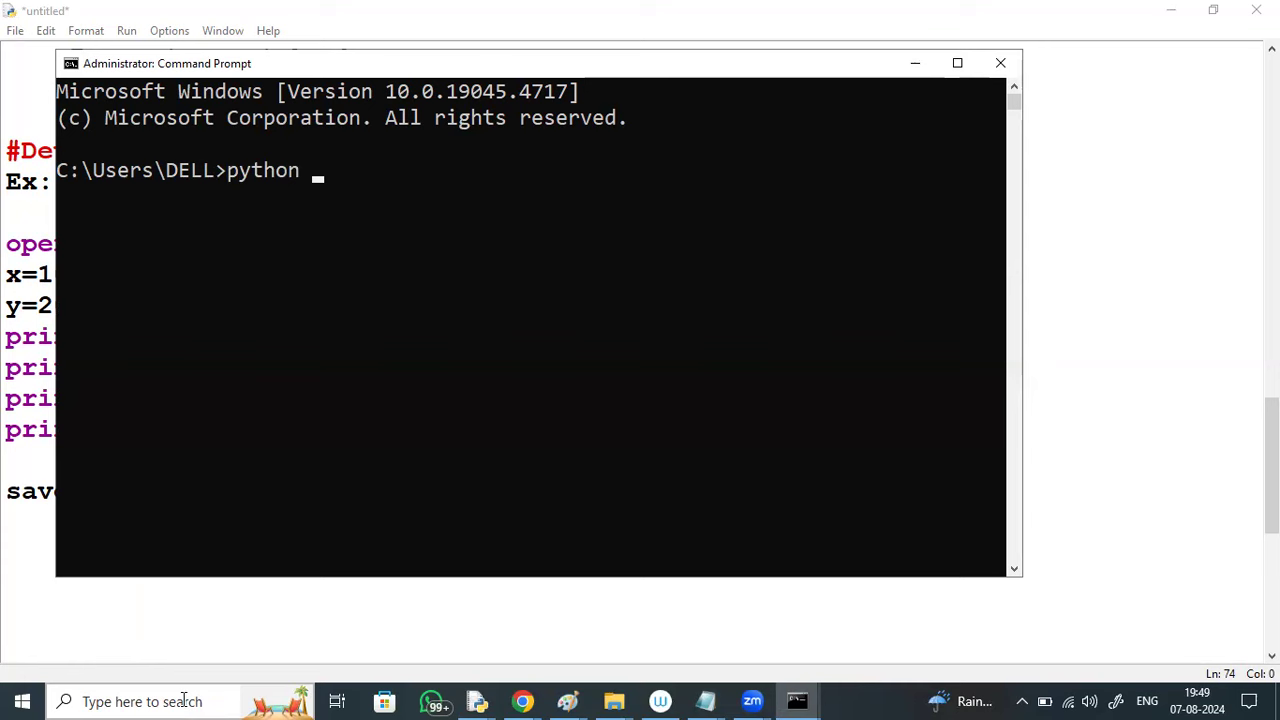
pyautogui.write('C:\\')
pyautogui.write('python312')
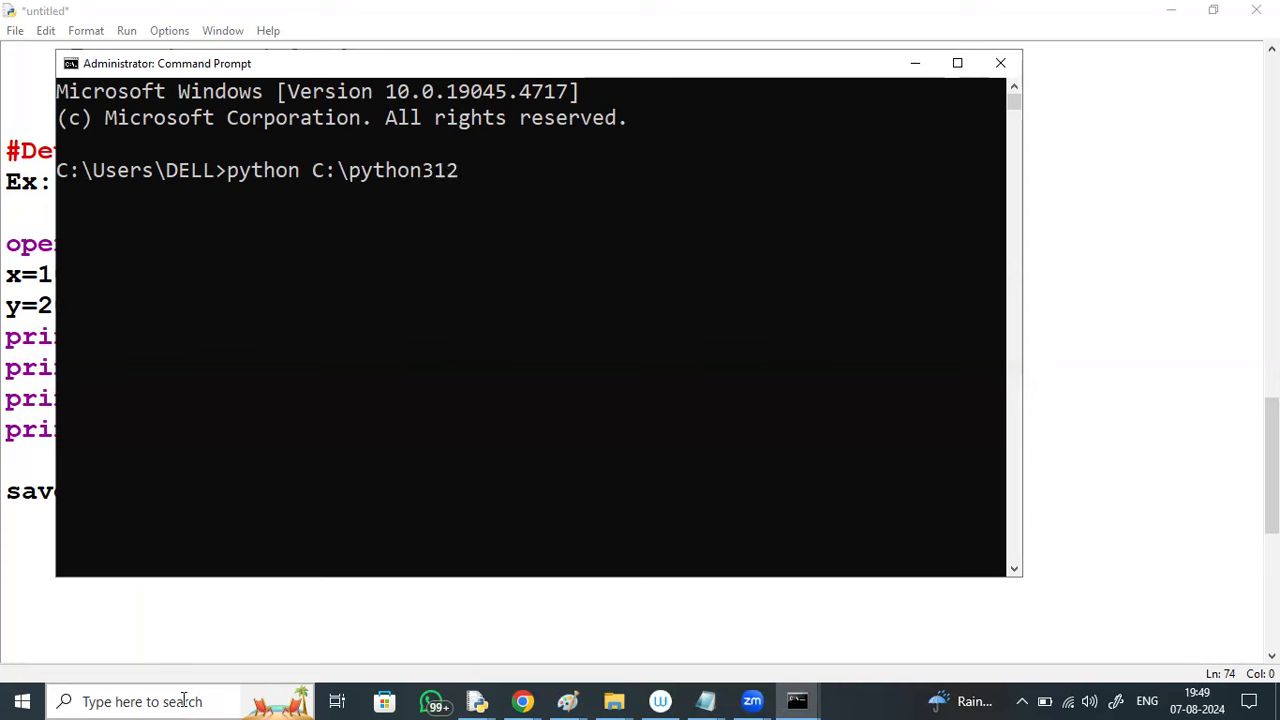
pyautogui.press('BackSpace')
pyautogui.press('BackSpace')
pyautogui.press('BackSpace')
pyautogui.write('7pmm\\sample1.py')
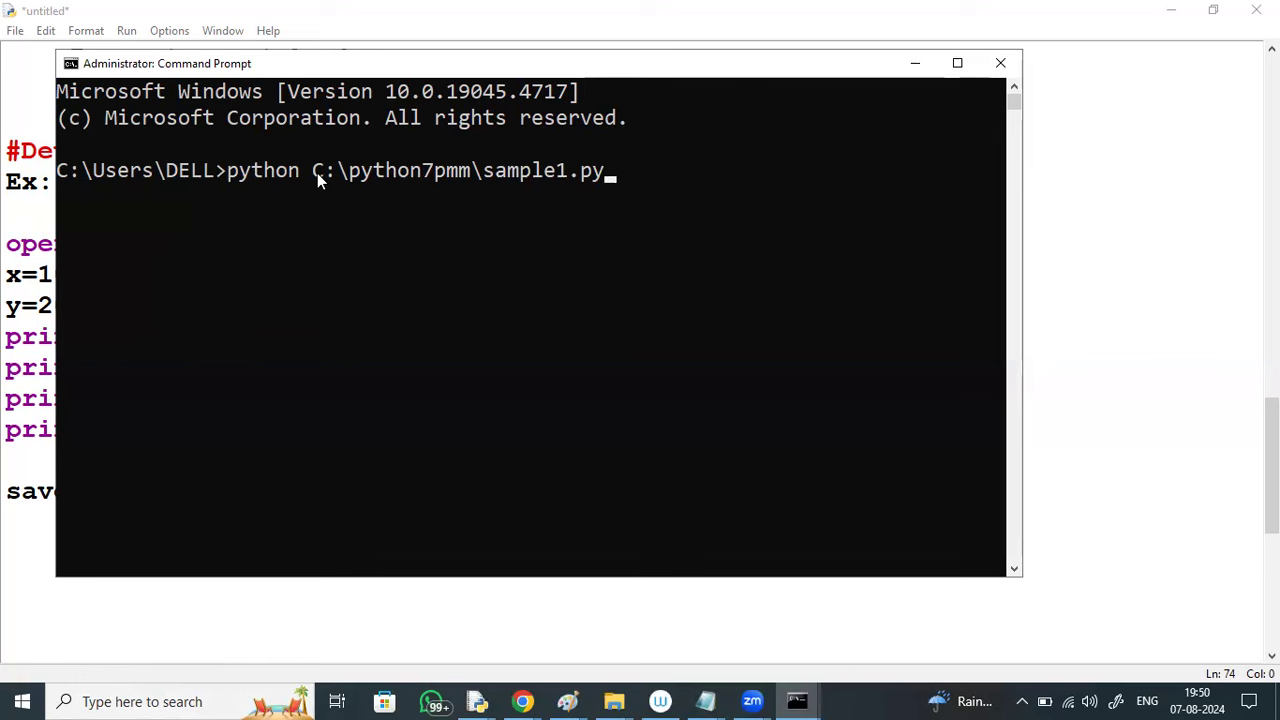
pyautogui.moveTo(309, 167); pyautogui.dragTo(575, 176)
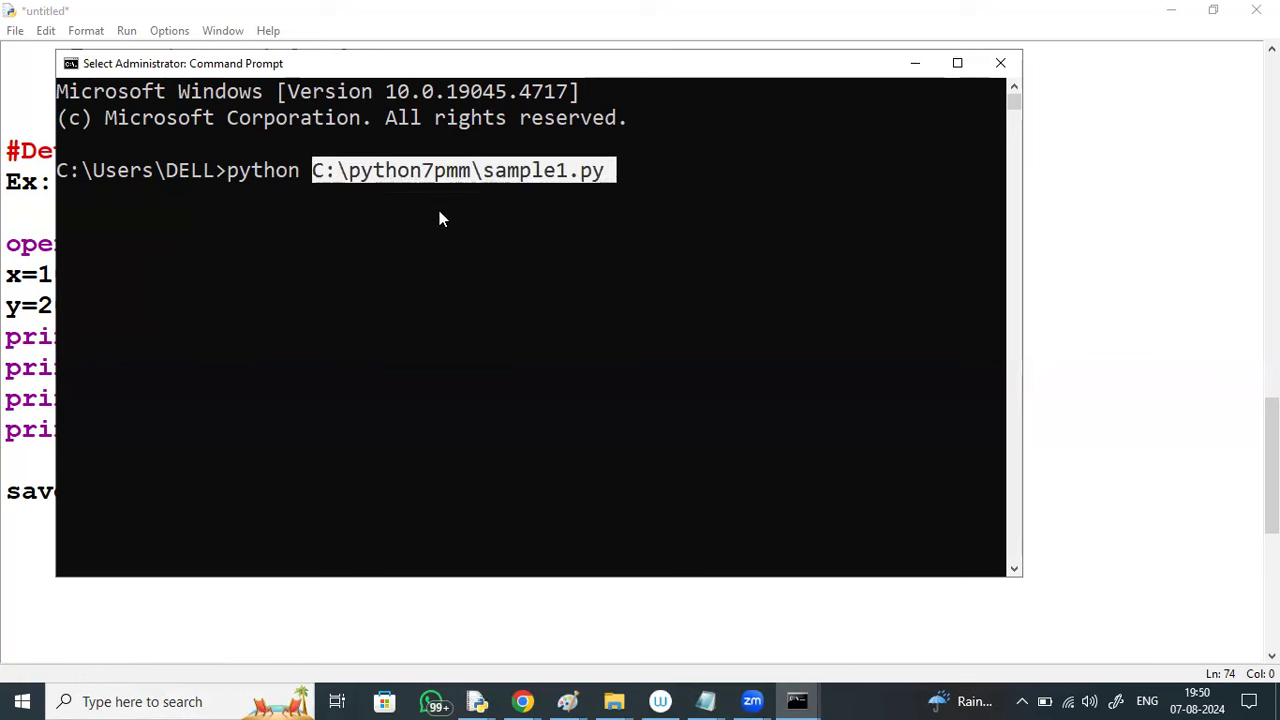
pyautogui.click(613, 176)
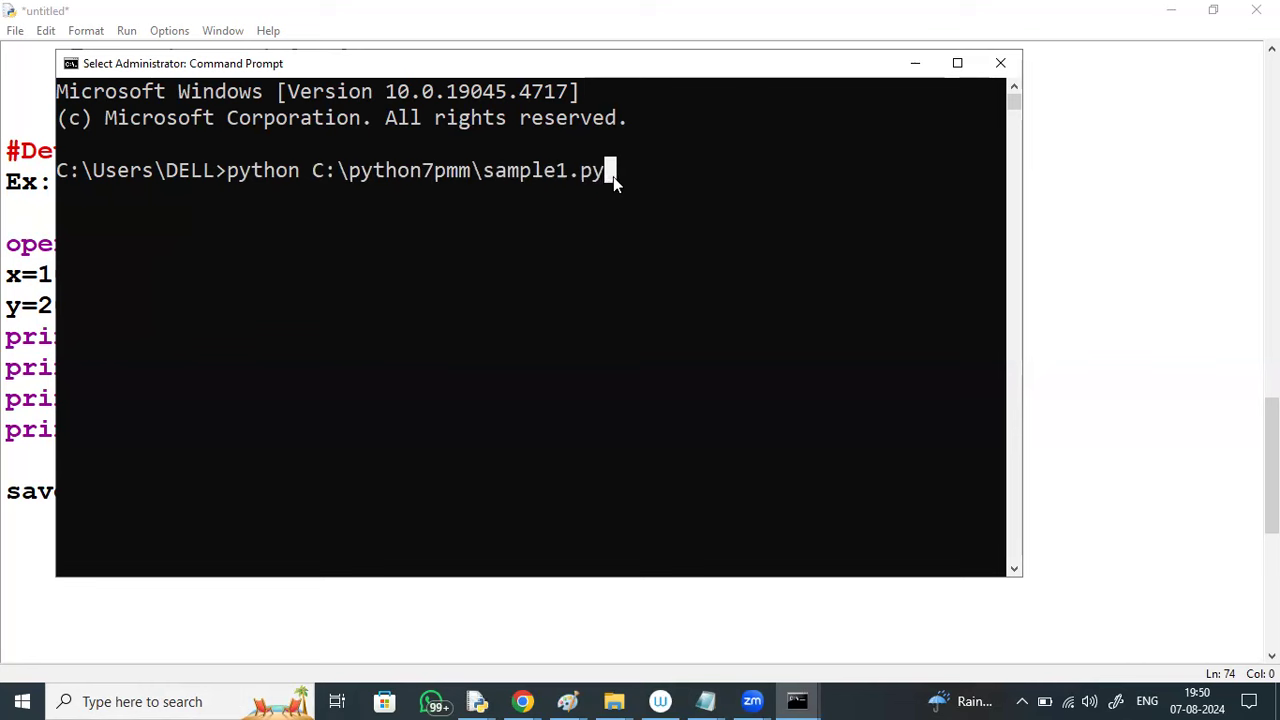
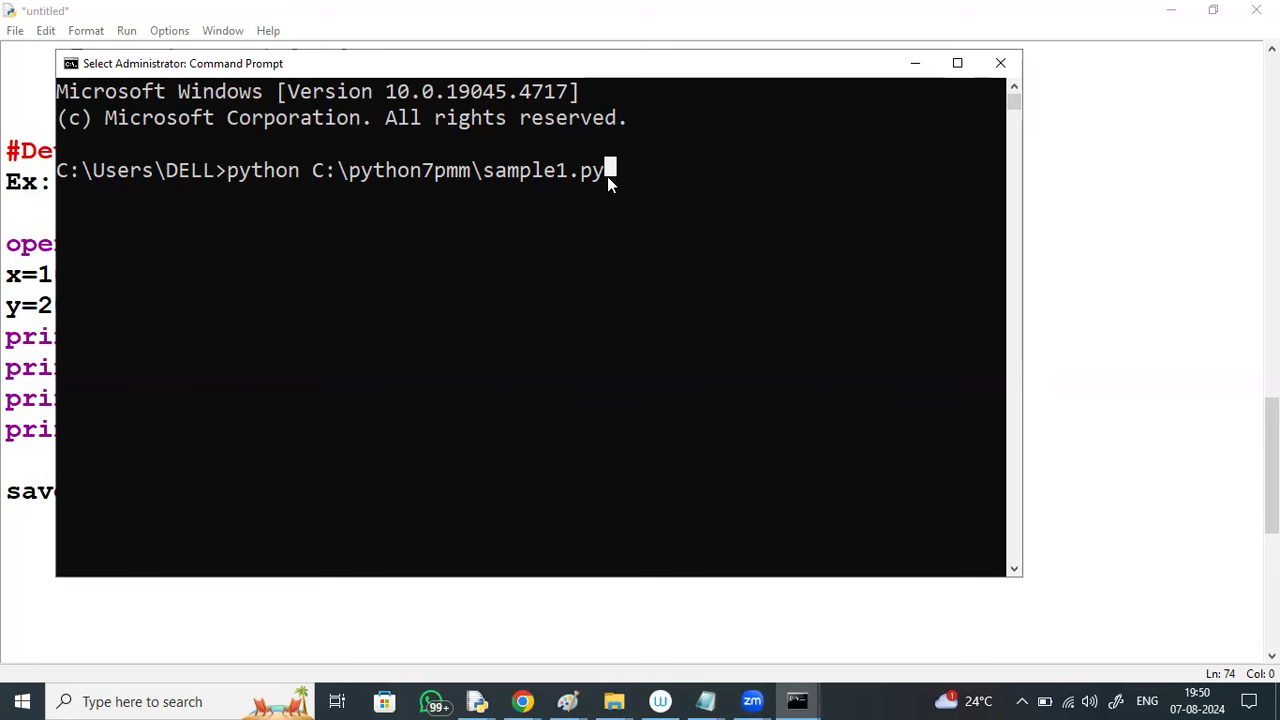
pyautogui.press('Return')
pyautogui.press('Return')
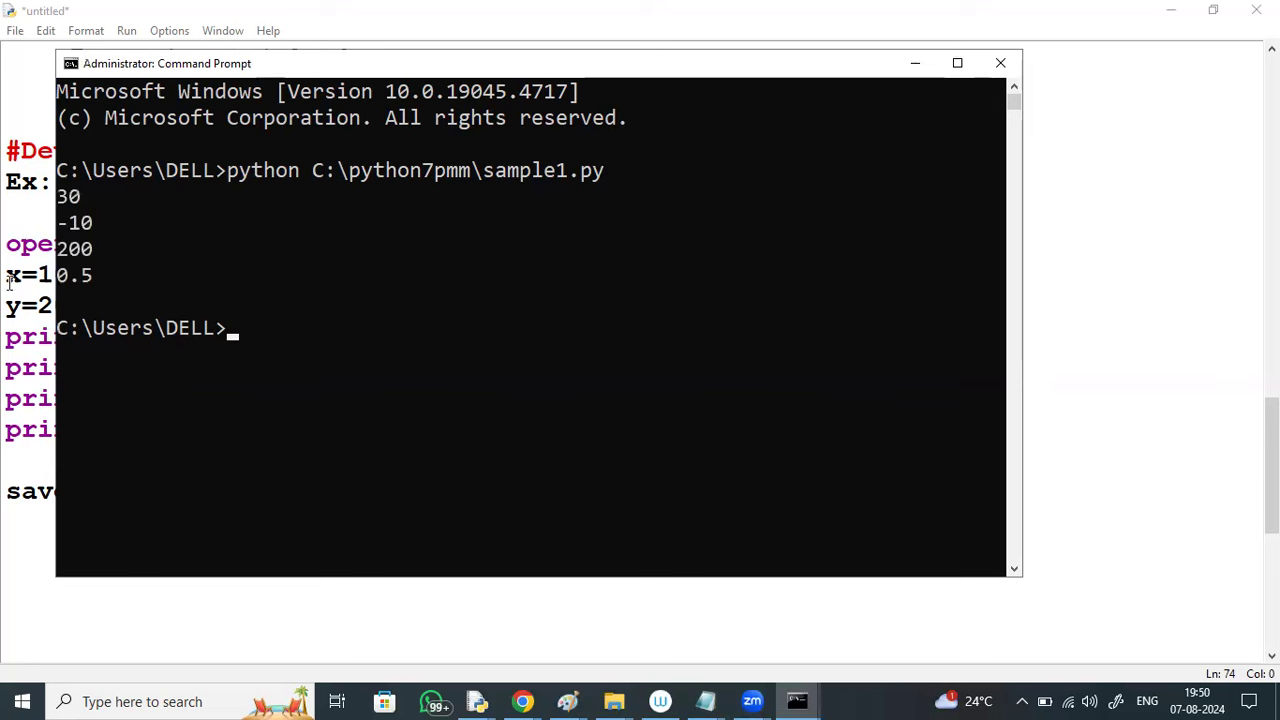
# Copy the sample1.py run command together with all of its printed output from the Command Prompt.
pyautogui.click(62, 222)
pyautogui.moveTo(88, 228); pyautogui.dragTo(92, 224)
pyautogui.click(86, 249)
pyautogui.click(76, 276)
pyautogui.moveTo(86, 283); pyautogui.dragTo(114, 280)
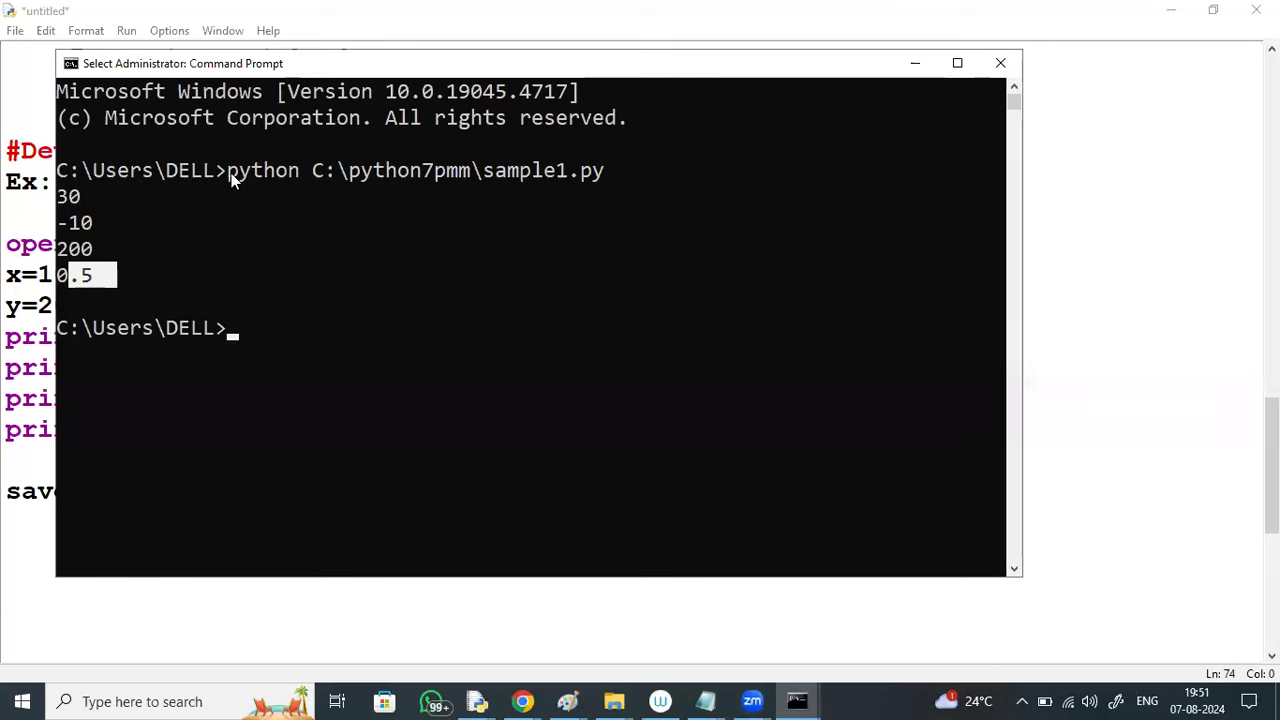
pyautogui.moveTo(229, 173); pyautogui.dragTo(289, 259)
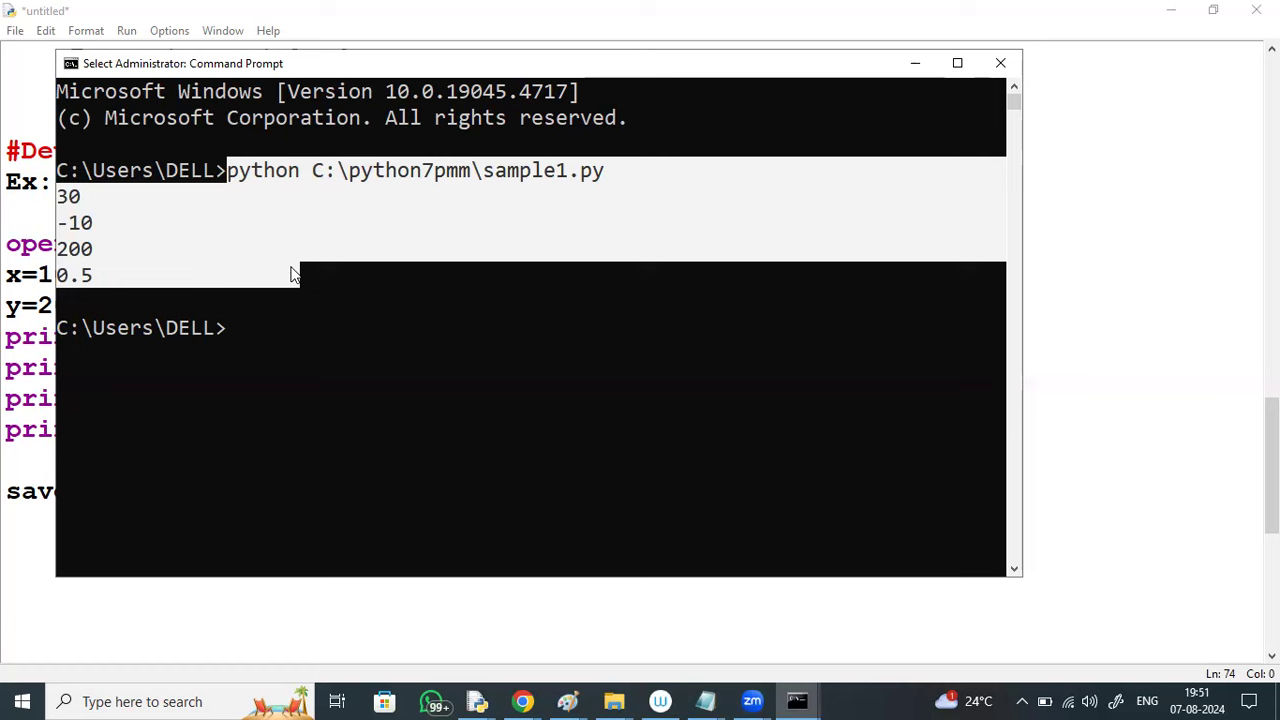
pyautogui.rightClick(291, 273)
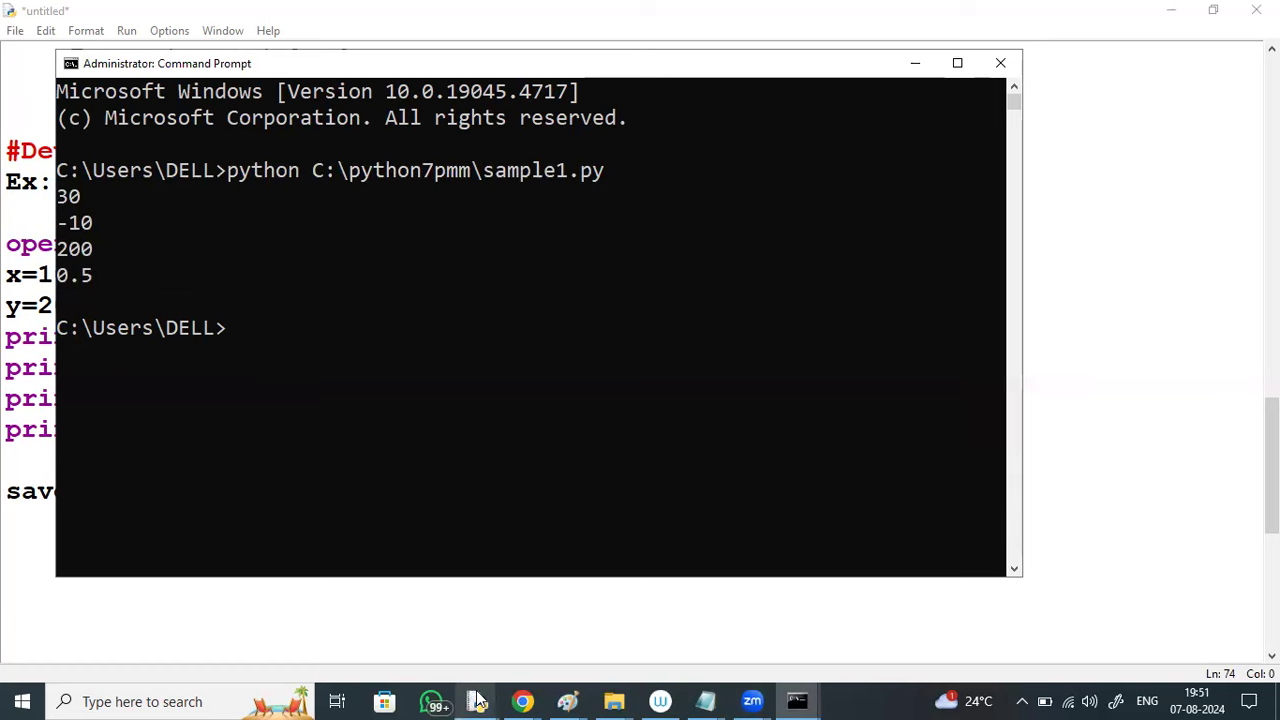
# Switch to the untitled IDLE notes and paste the copied command and output below the "save as sample1.py" line, after a blank line.
pyautogui.moveTo(478, 700)
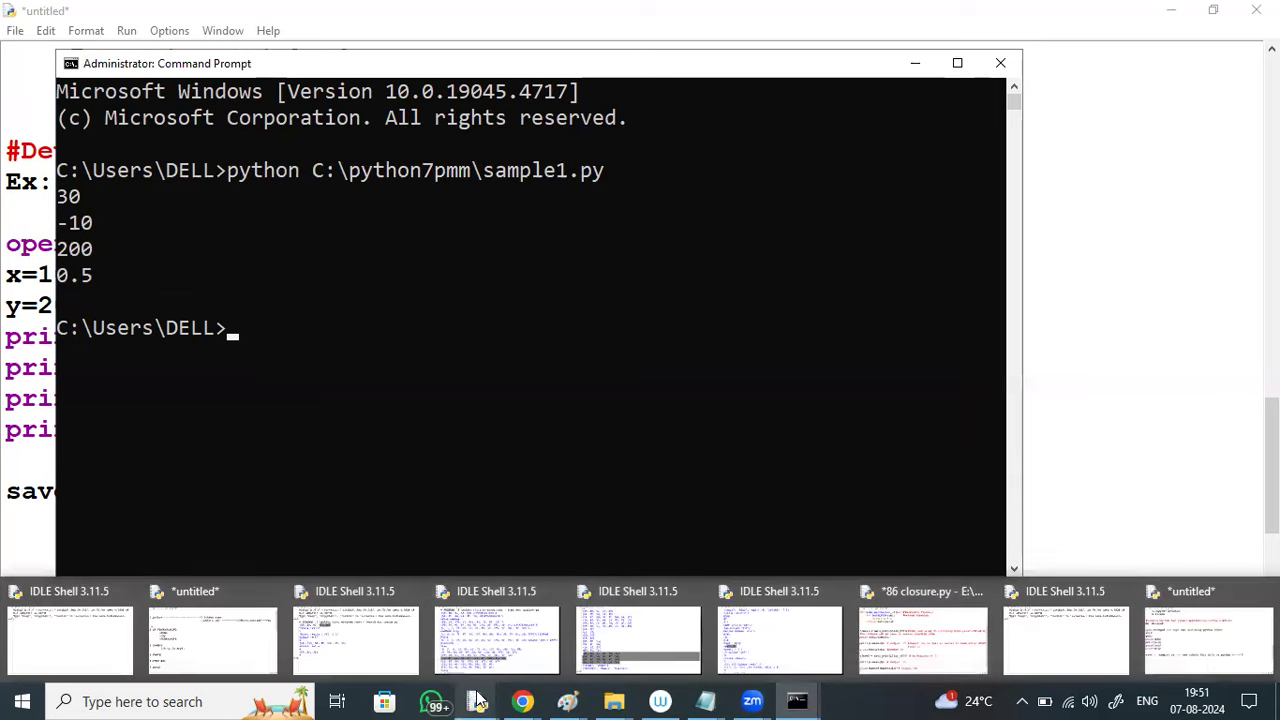
pyautogui.click(1186, 660)
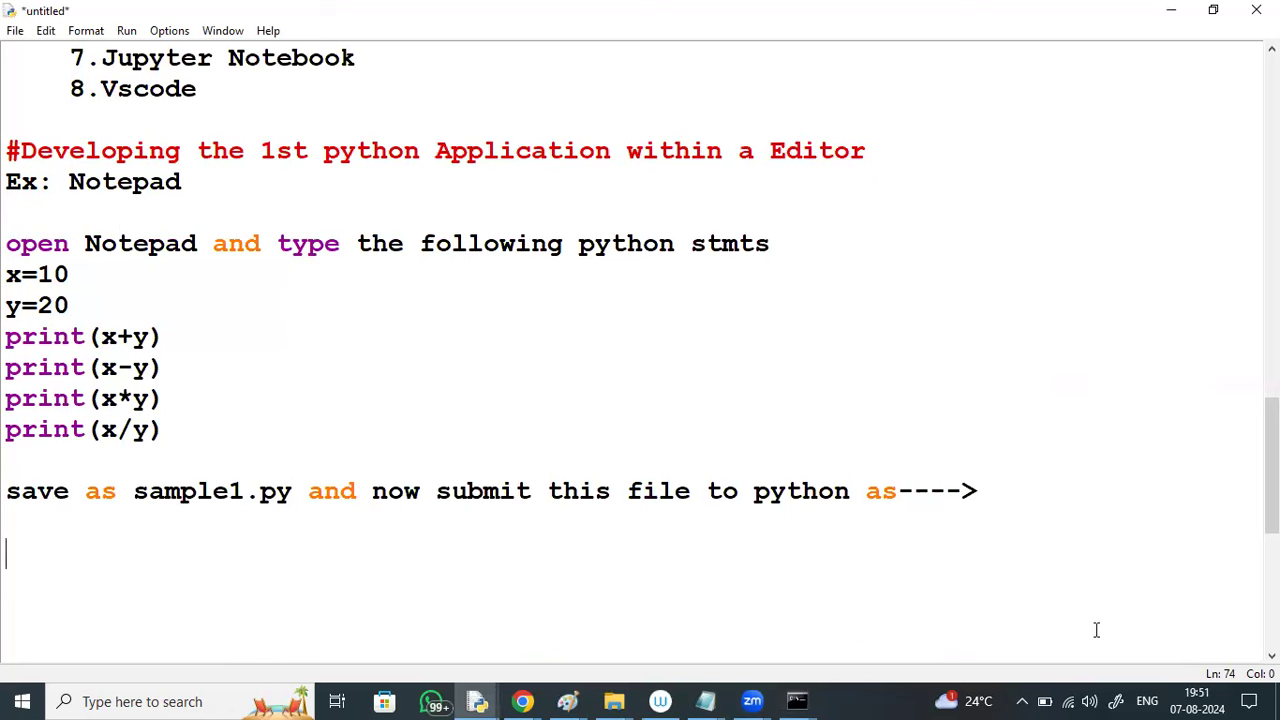
pyautogui.click(996, 500)
pyautogui.press('Return')
pyautogui.press('Return')
pyautogui.write('python C:\\python7pmm\\sample1.py 30 -10 200 0.5')
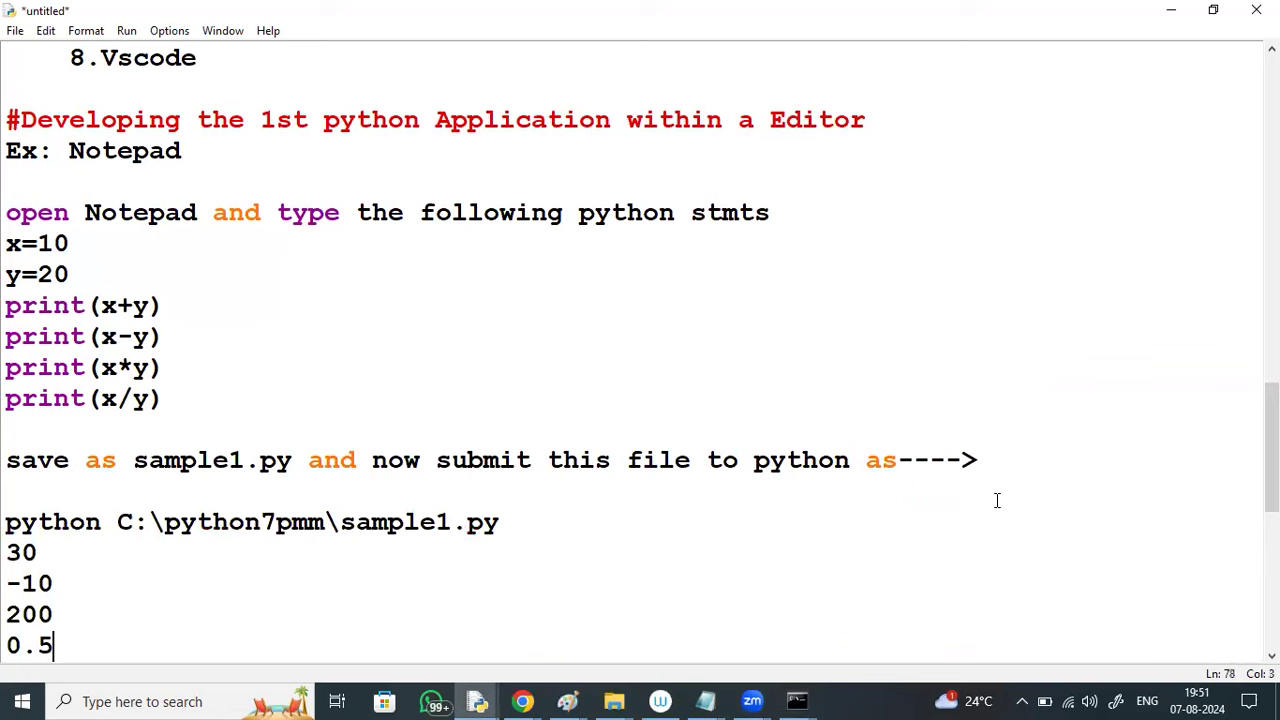
# Compare the pasted script path and output with the Command Prompt session, and minimize the Command Prompt window.
pyautogui.moveTo(118, 522); pyautogui.dragTo(498, 522)
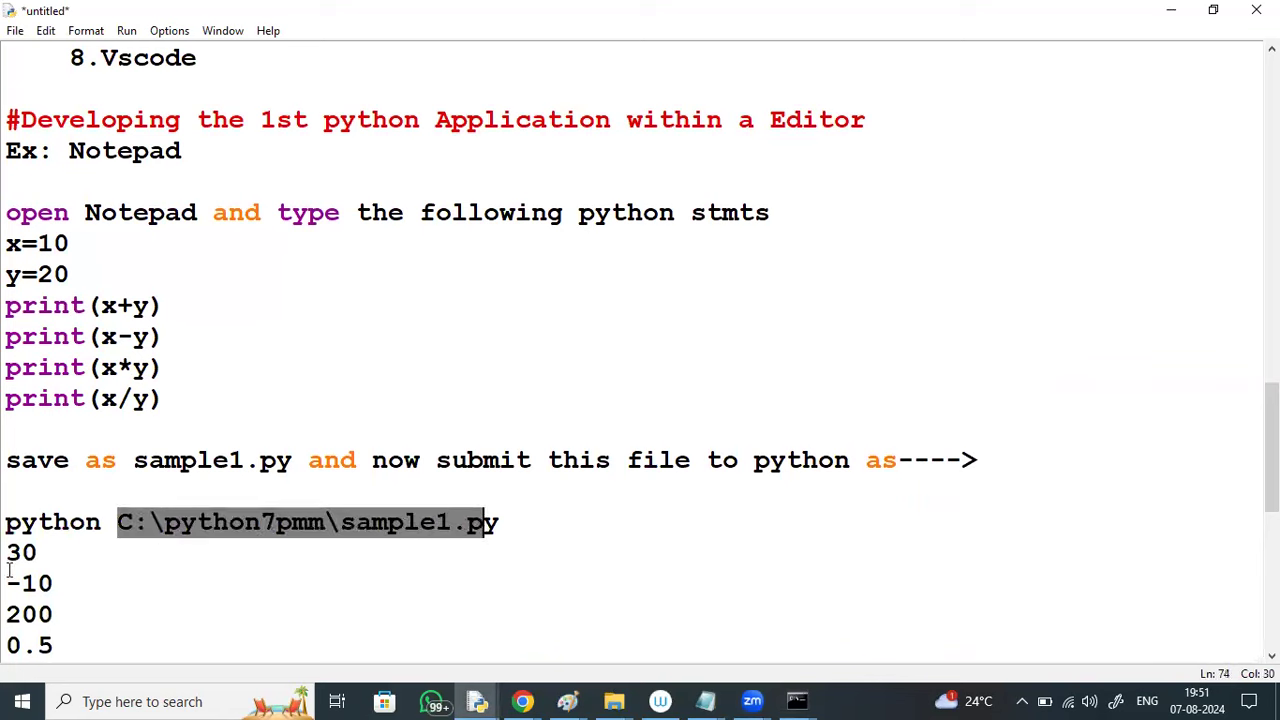
pyautogui.moveTo(8, 546); pyautogui.dragTo(96, 650)
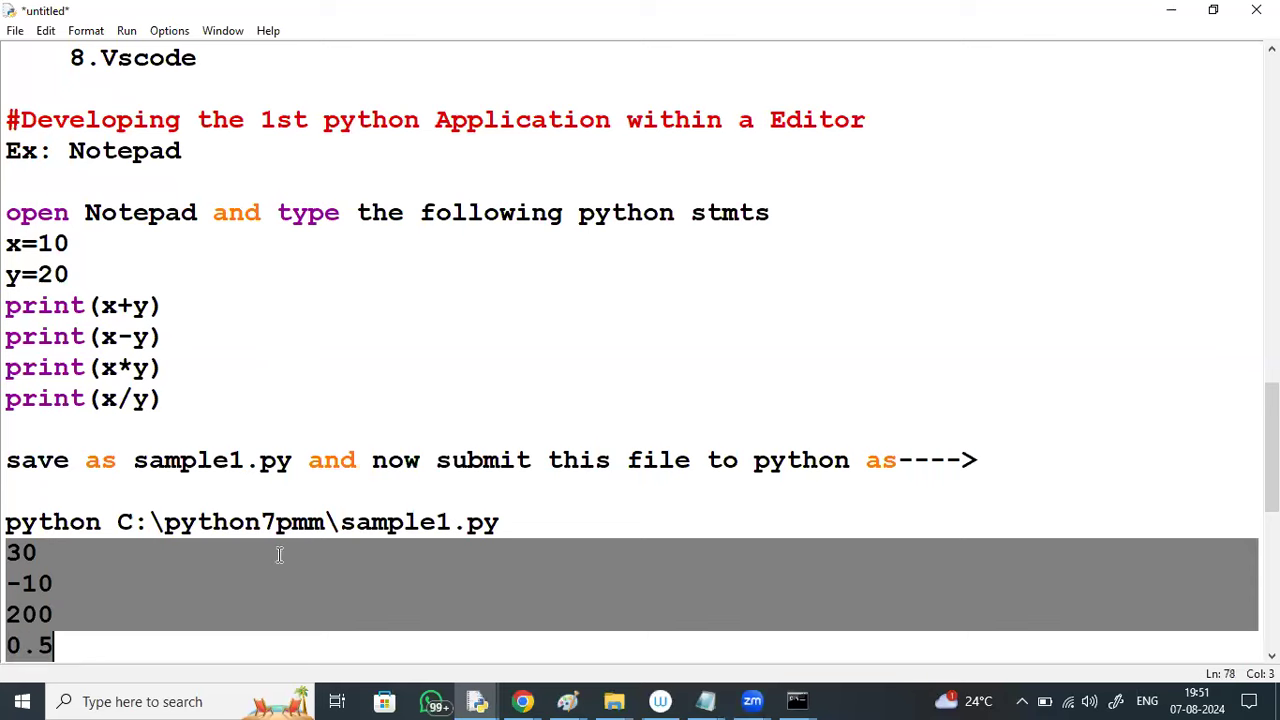
pyautogui.click(613, 460)
pyautogui.moveTo(797, 701)
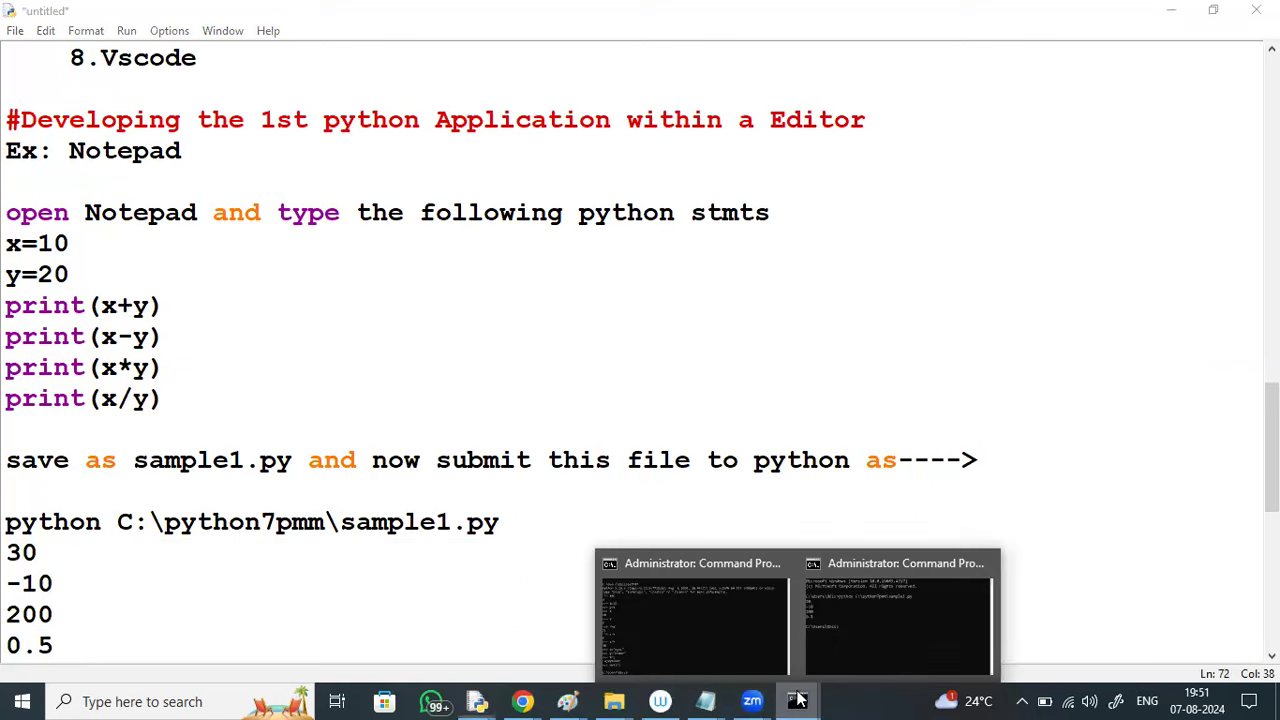
pyautogui.click(832, 617)
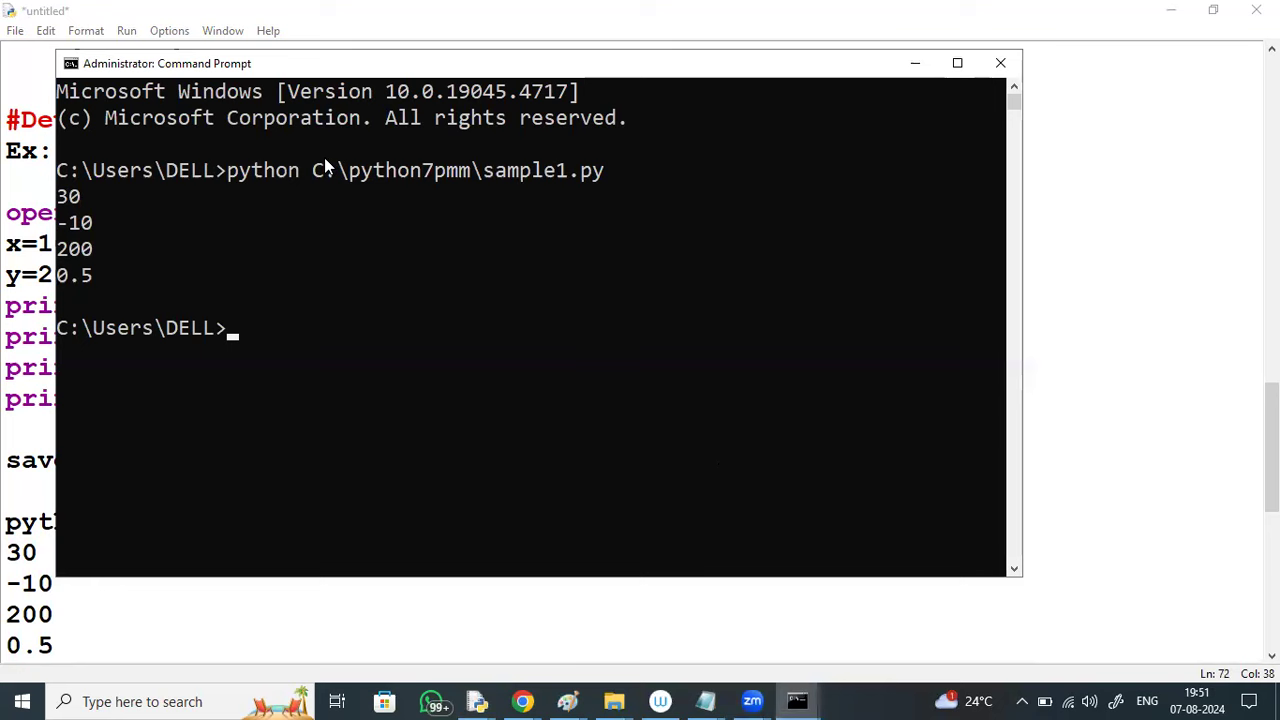
pyautogui.moveTo(302, 168); pyautogui.dragTo(592, 175)
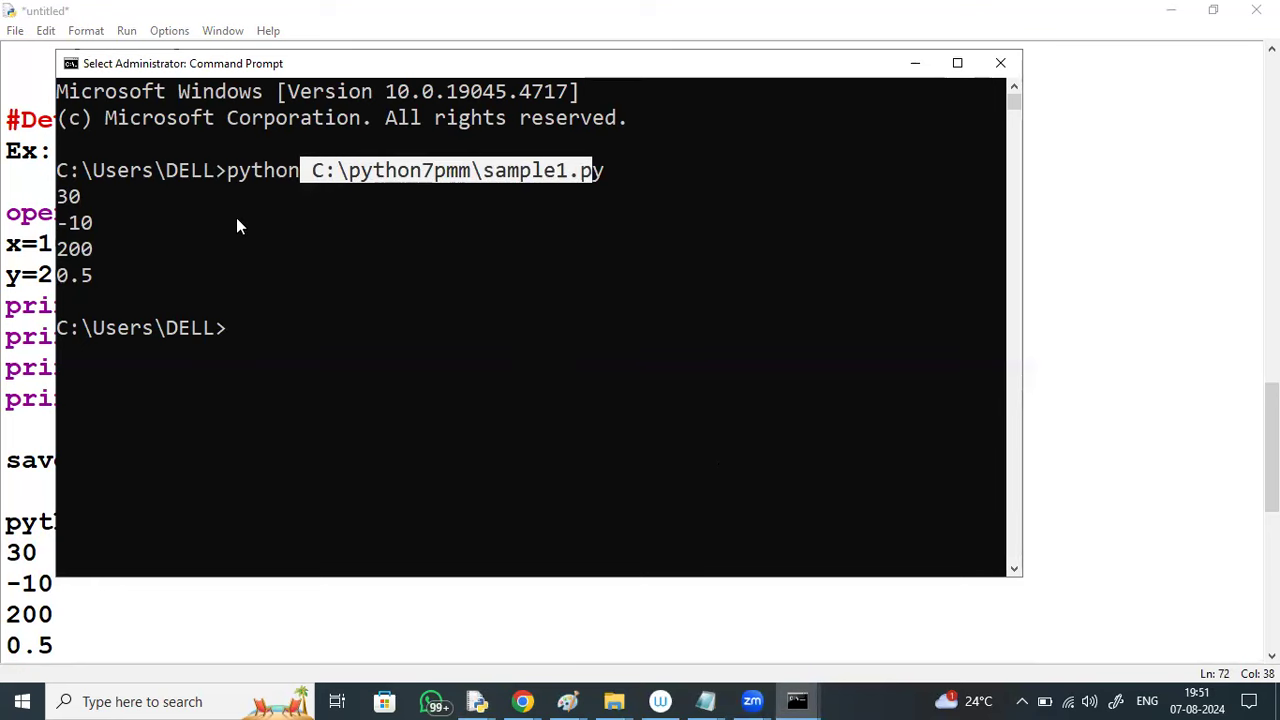
pyautogui.moveTo(316, 74); pyautogui.dragTo(328, 212)
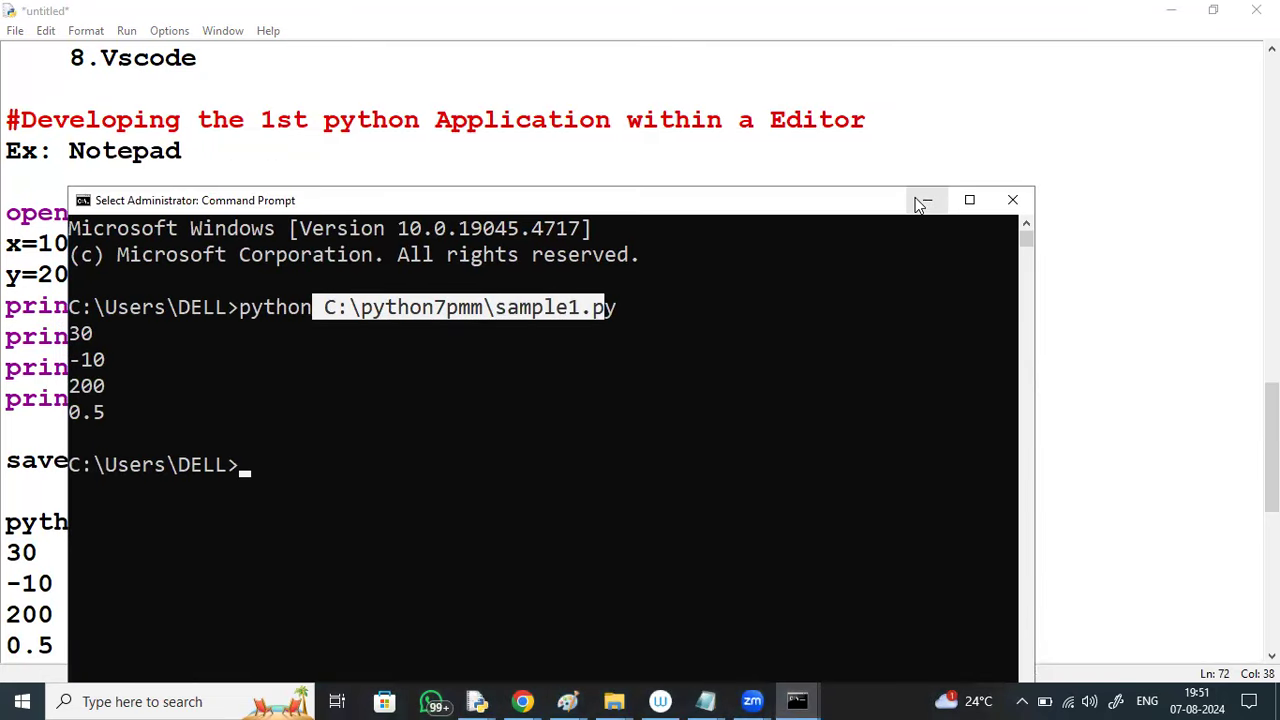
pyautogui.click(927, 200)
# Below the pasted output, after a blank line, write "But here we are writing the code".
pyautogui.scroll(-1, 1270, 450)
pyautogui.scroll(-2, 640, 350)
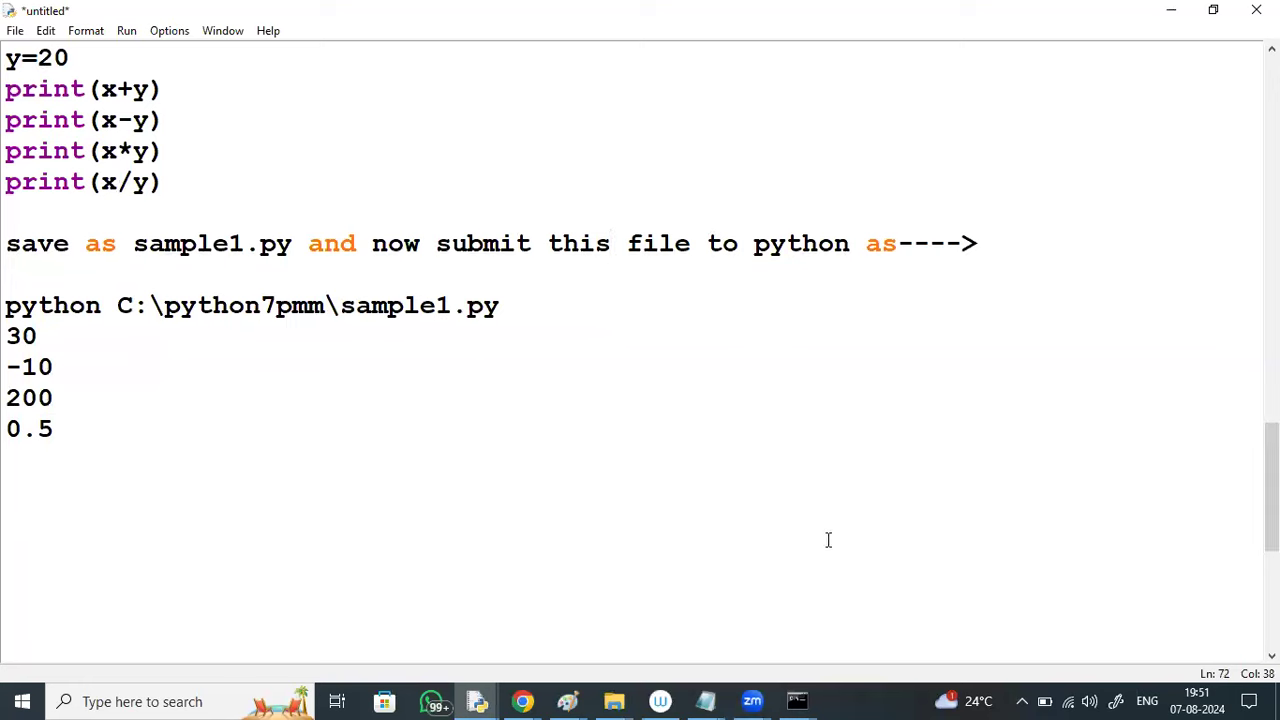
pyautogui.click(155, 438)
pyautogui.press('Return')
pyautogui.press('Return')
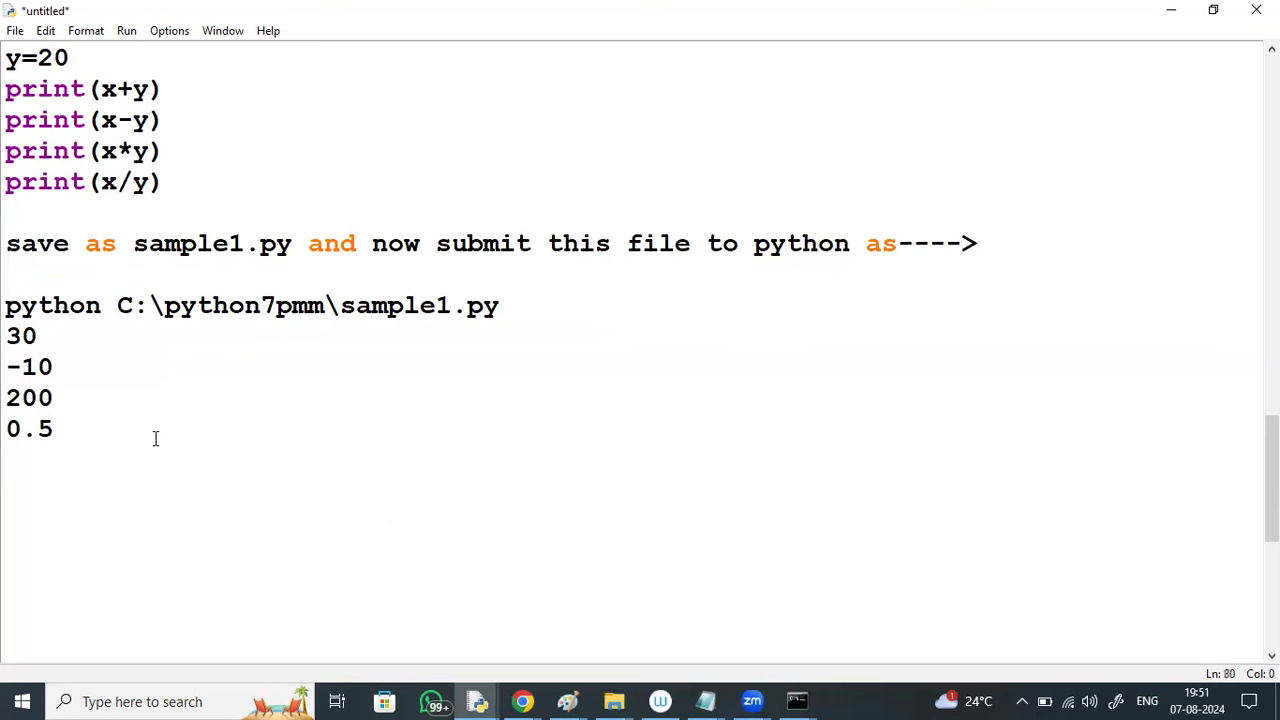
pyautogui.write('But here we are wr')
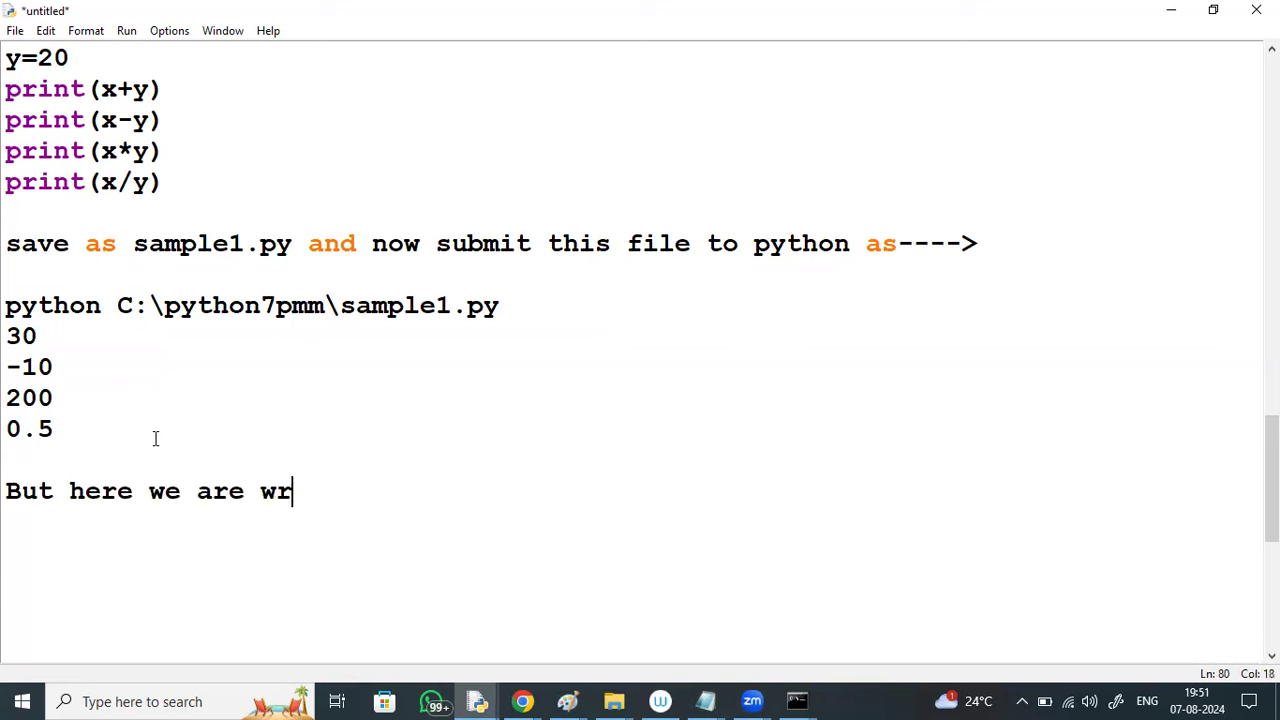
pyautogui.write('iting th')
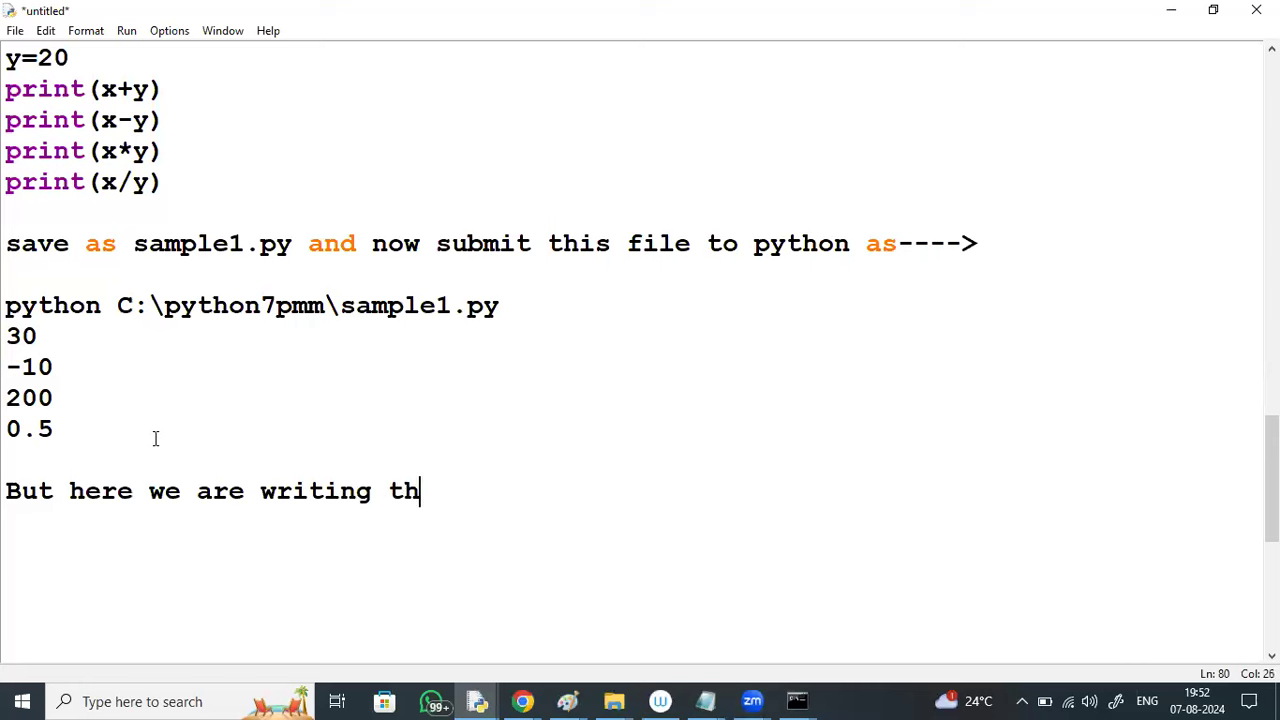
pyautogui.write('e code')
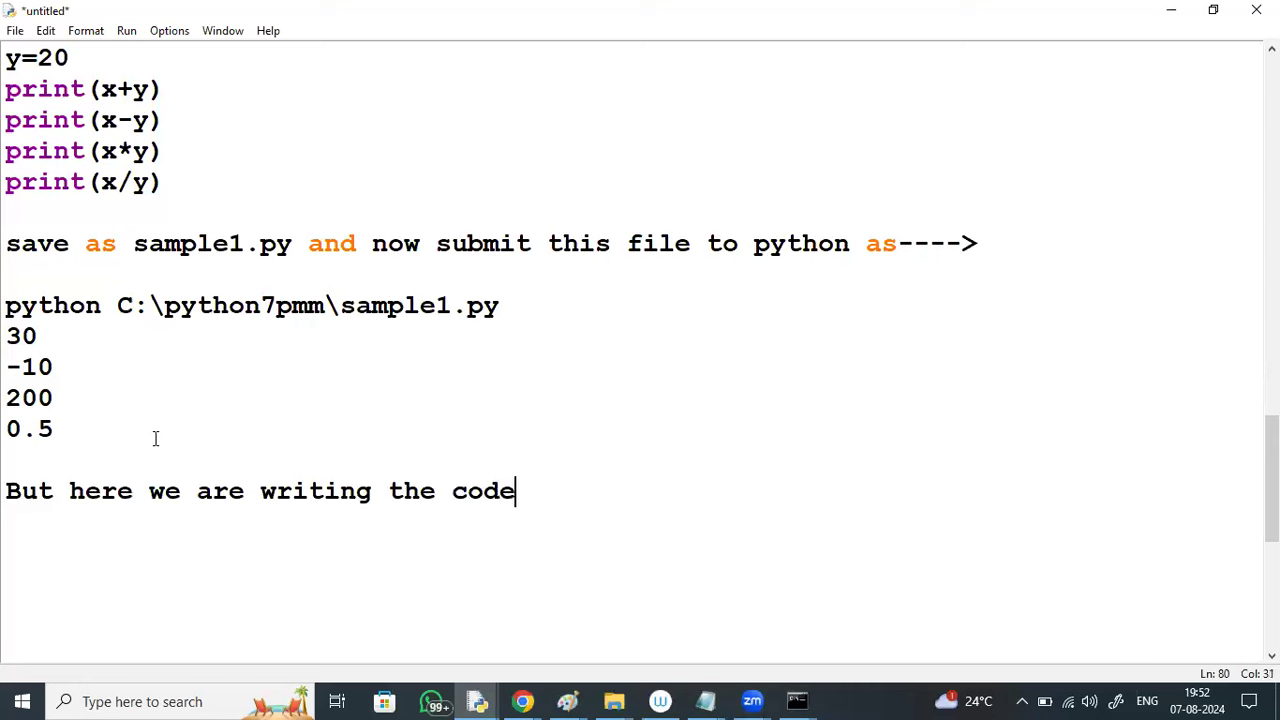
# Continue the sentence with "at one place and executing at the other place", putting the final word "place" on a new line.
pyautogui.write(' at one')
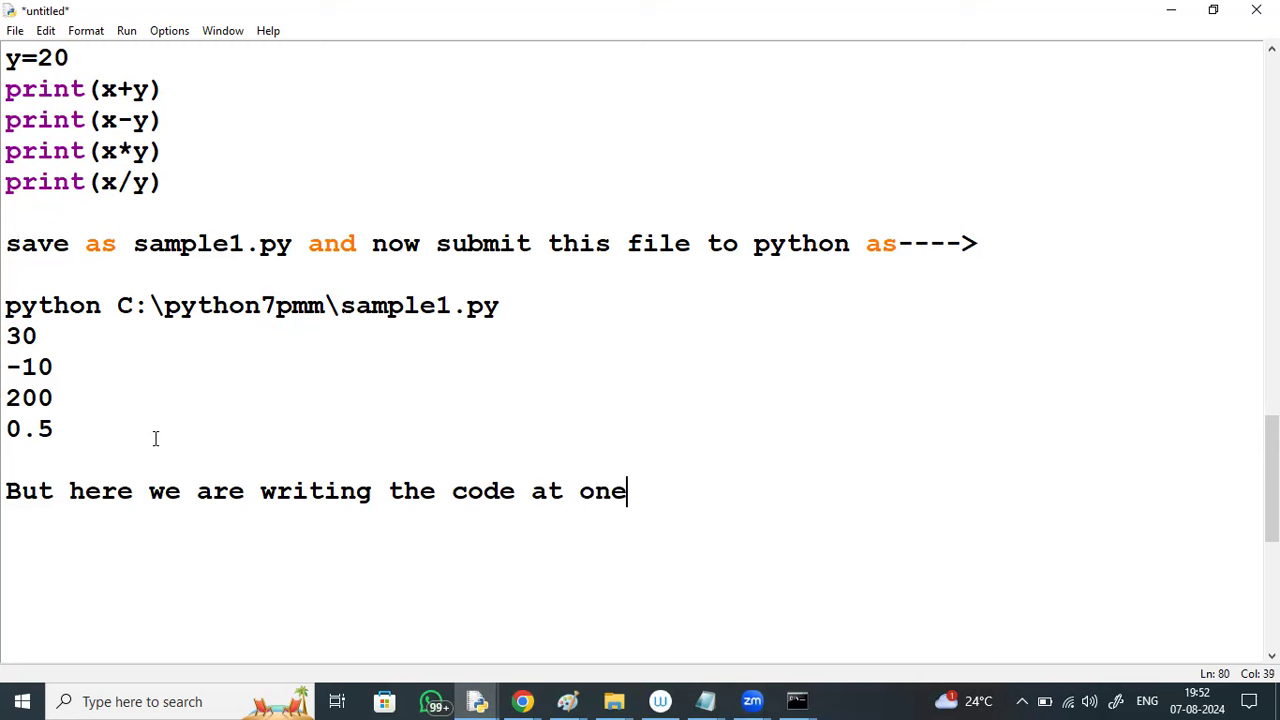
pyautogui.write(' place')
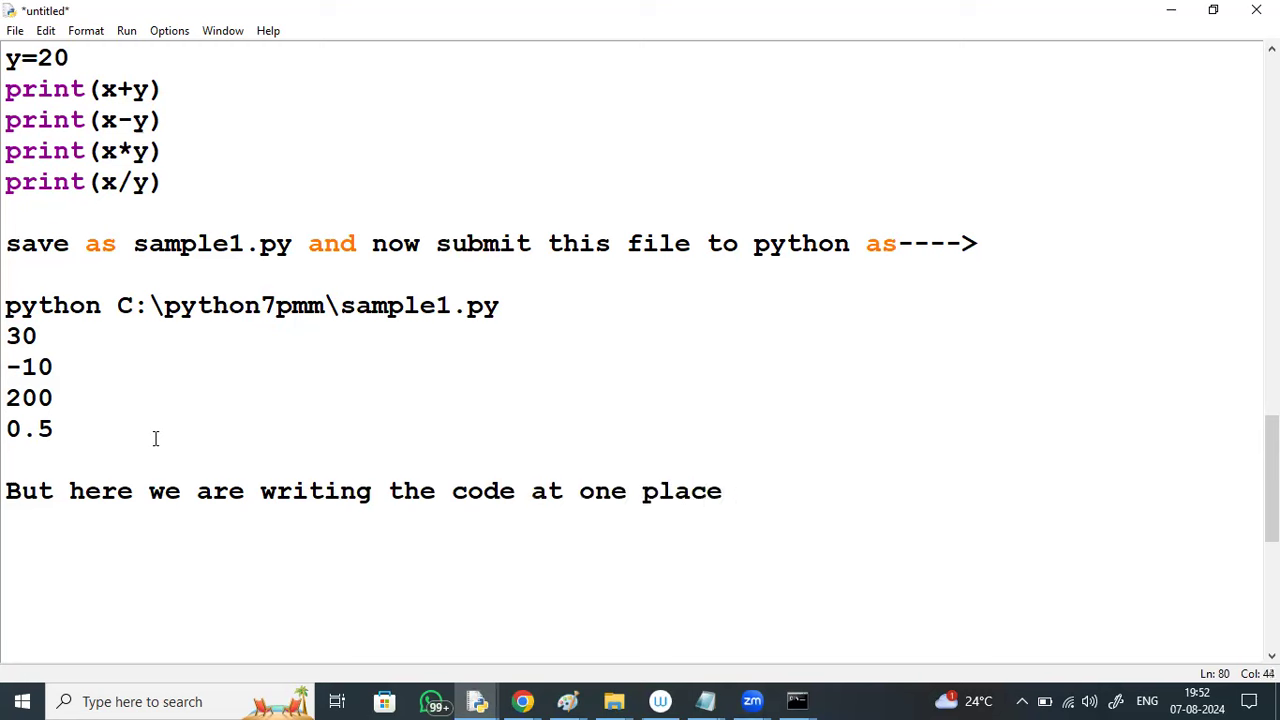
pyautogui.write(' and exe')
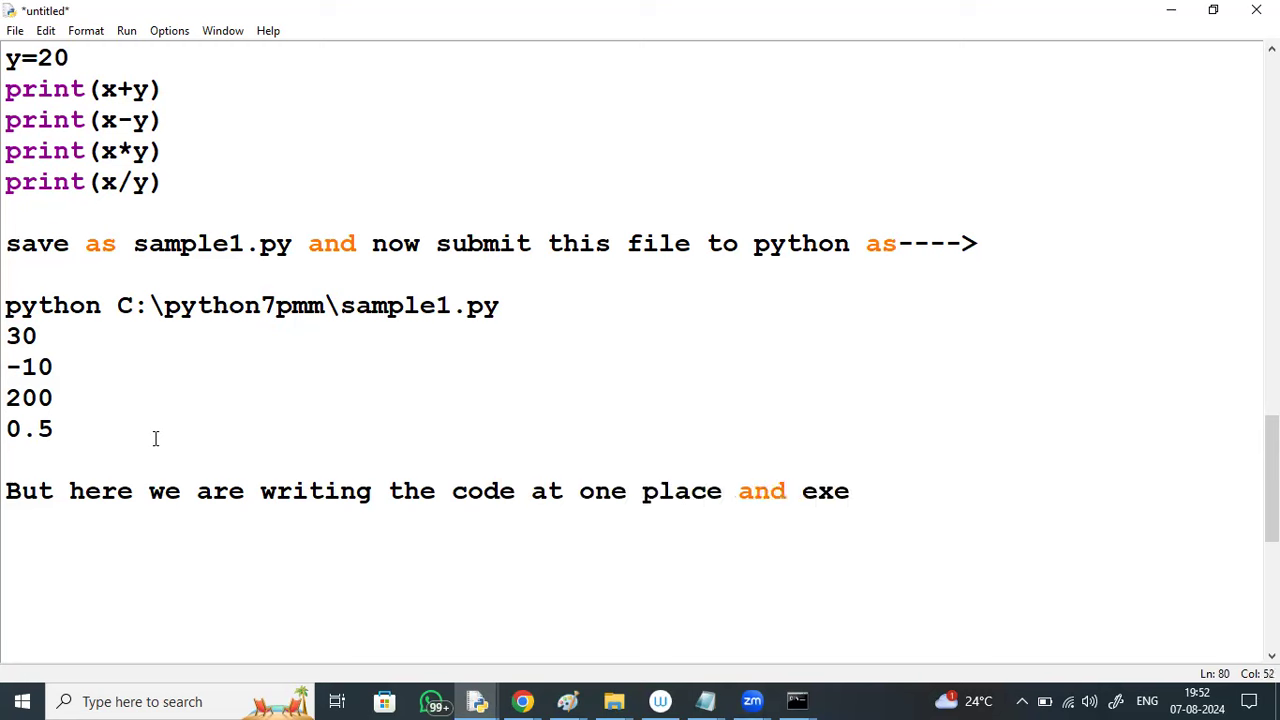
pyautogui.write('cuting a')
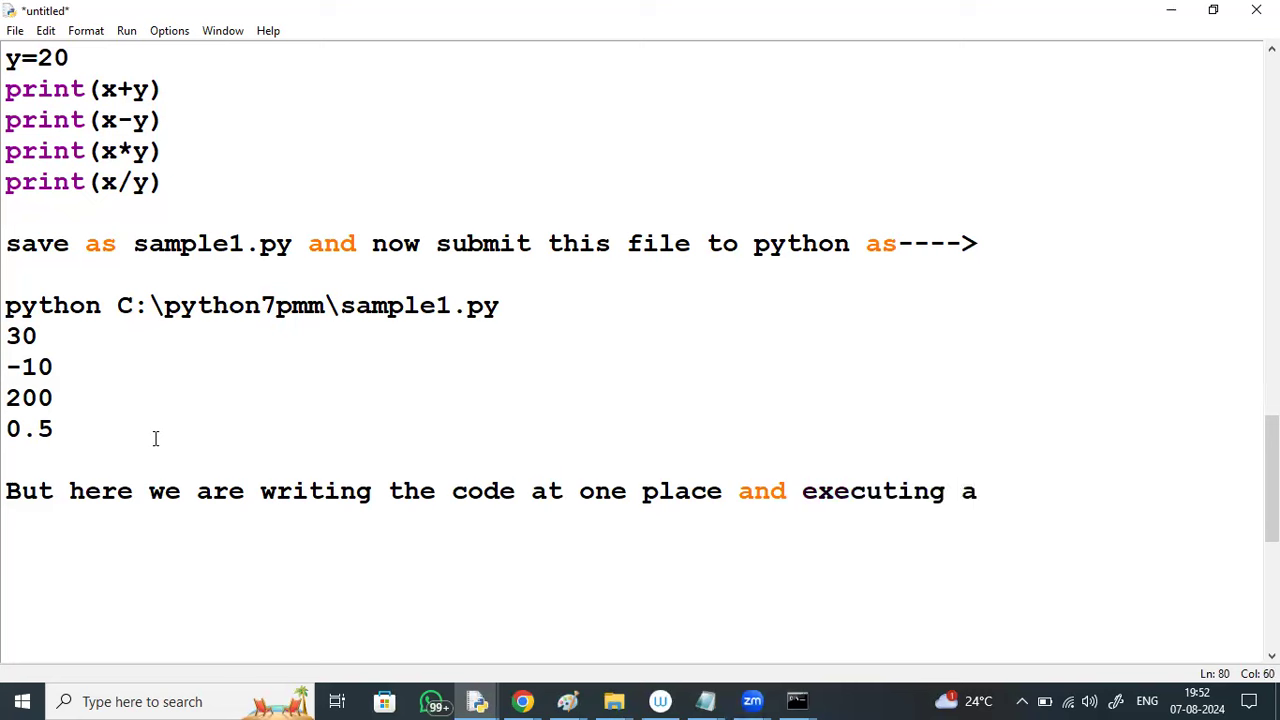
pyautogui.write('t the otherplac')
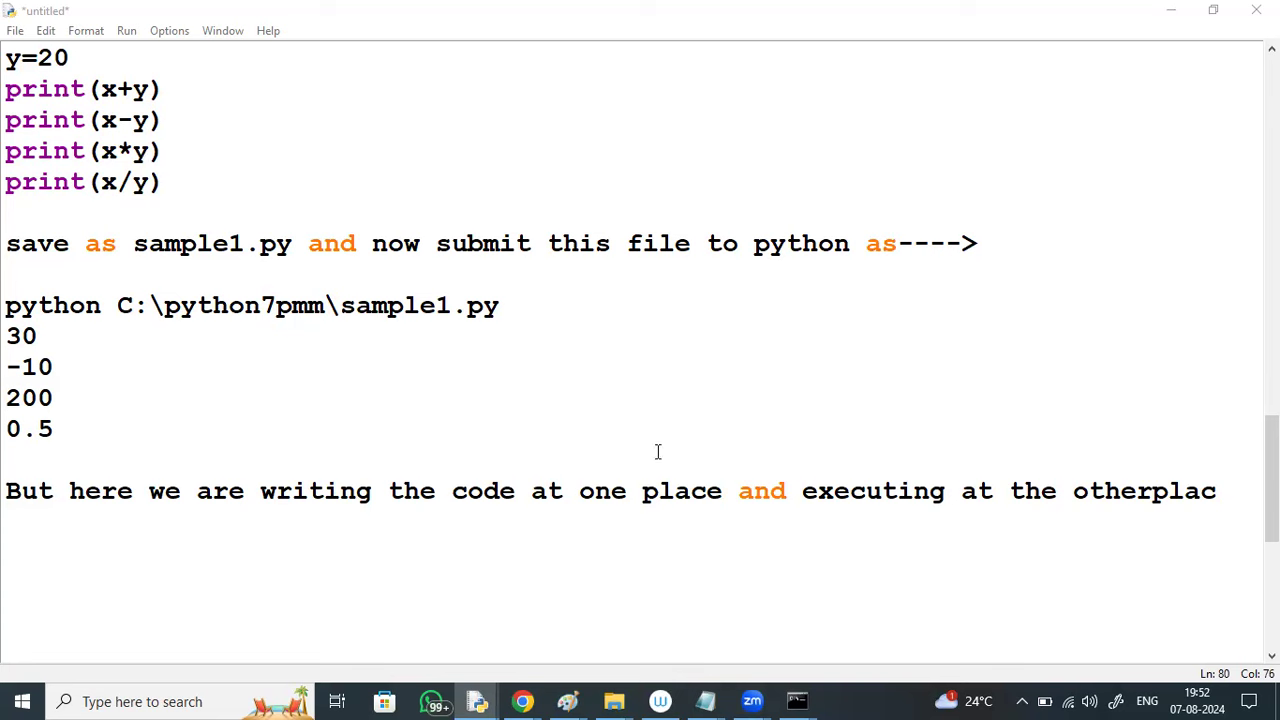
pyautogui.click(1212, 494)
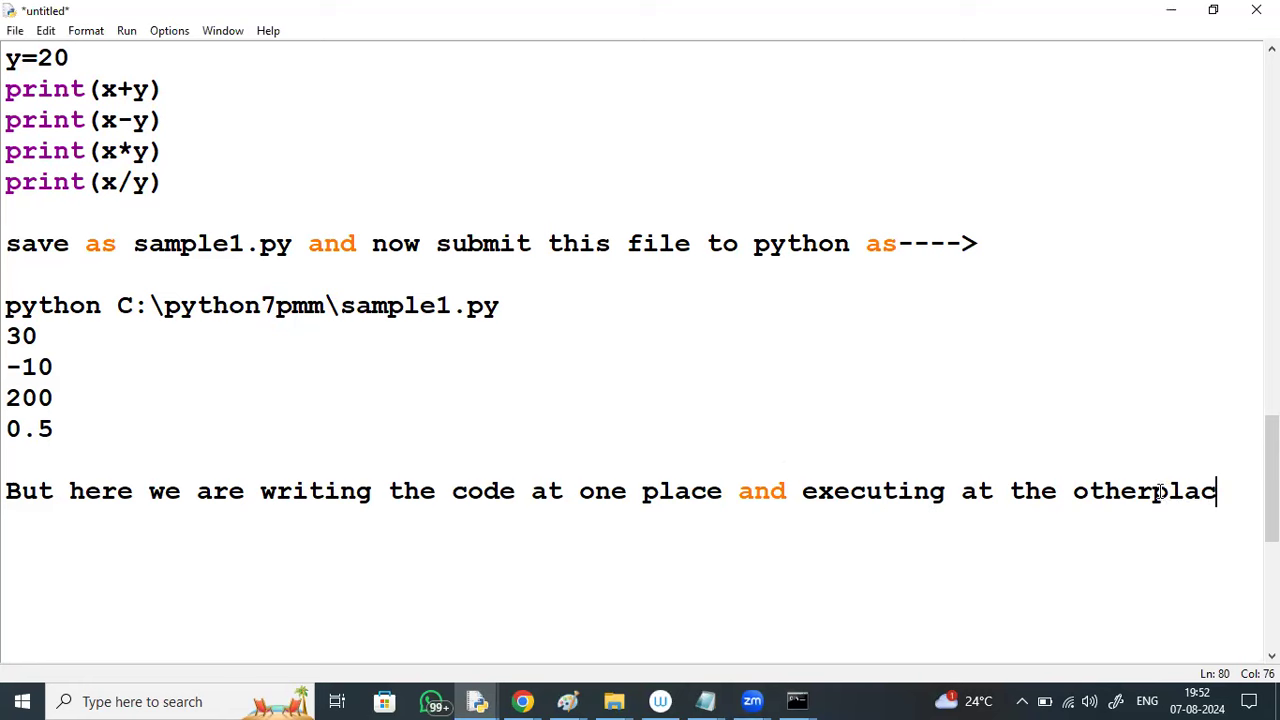
pyautogui.press('Return')
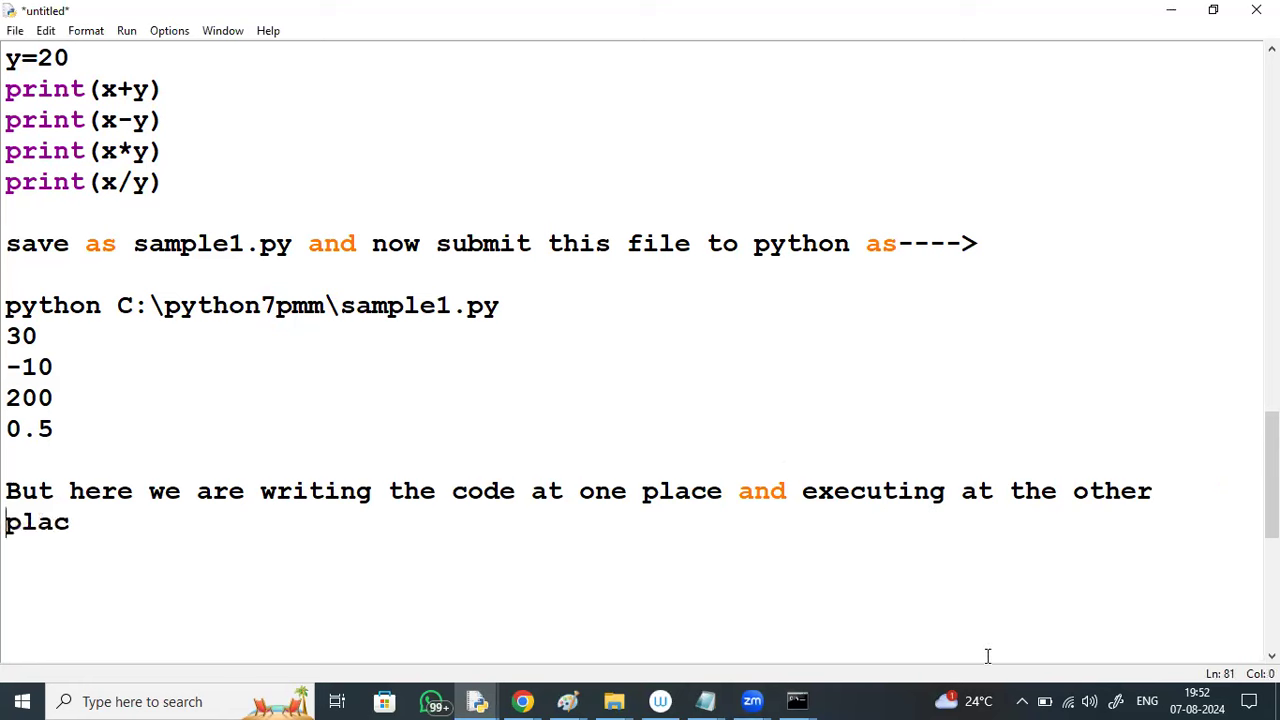
pyautogui.click(192, 521)
pyautogui.write('e')
# Insert "(Notepad)" directly after "one place" and break the line before "other".
pyautogui.click(721, 490)
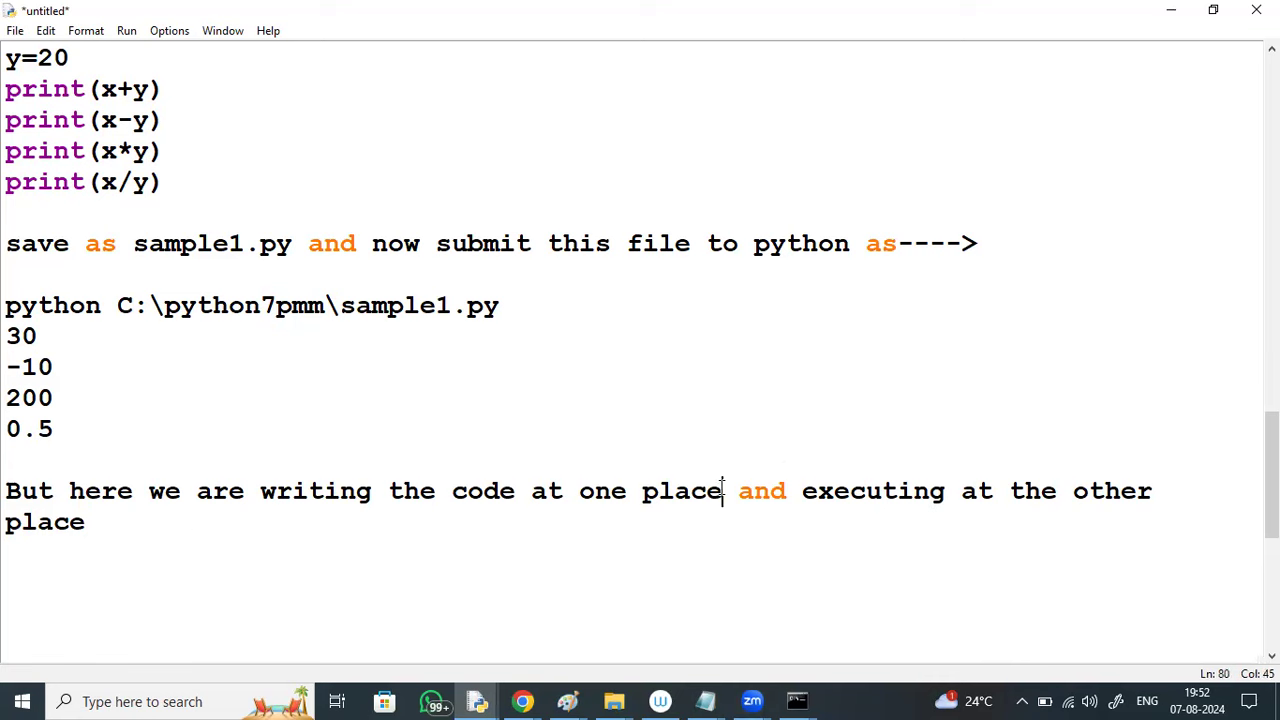
pyautogui.write('(Notepad')
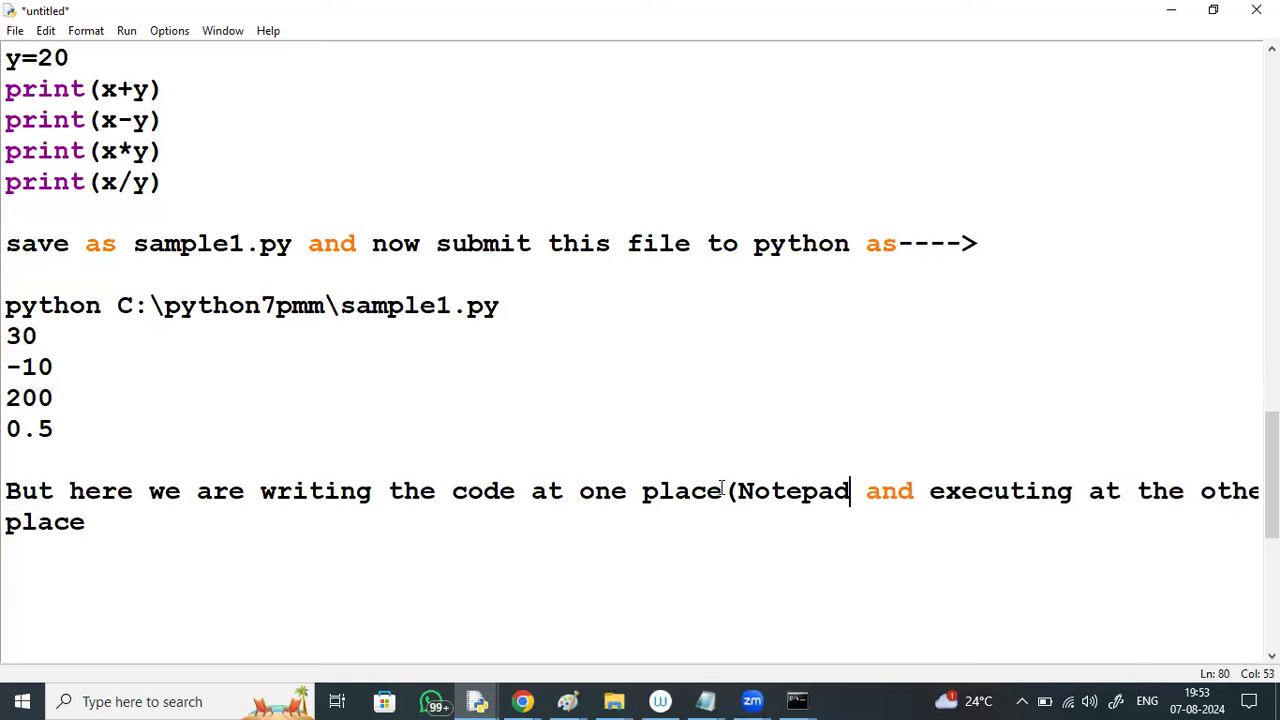
pyautogui.write(')')
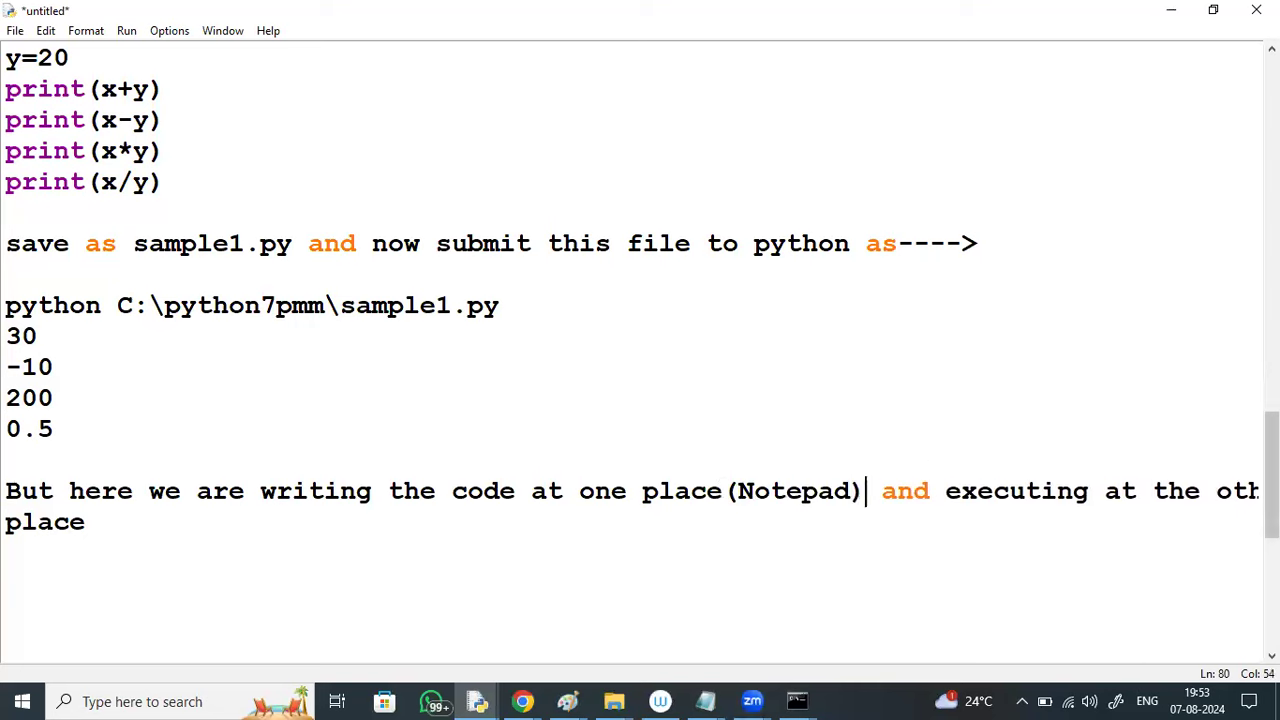
pyautogui.click(1208, 488)
pyautogui.press('Return')
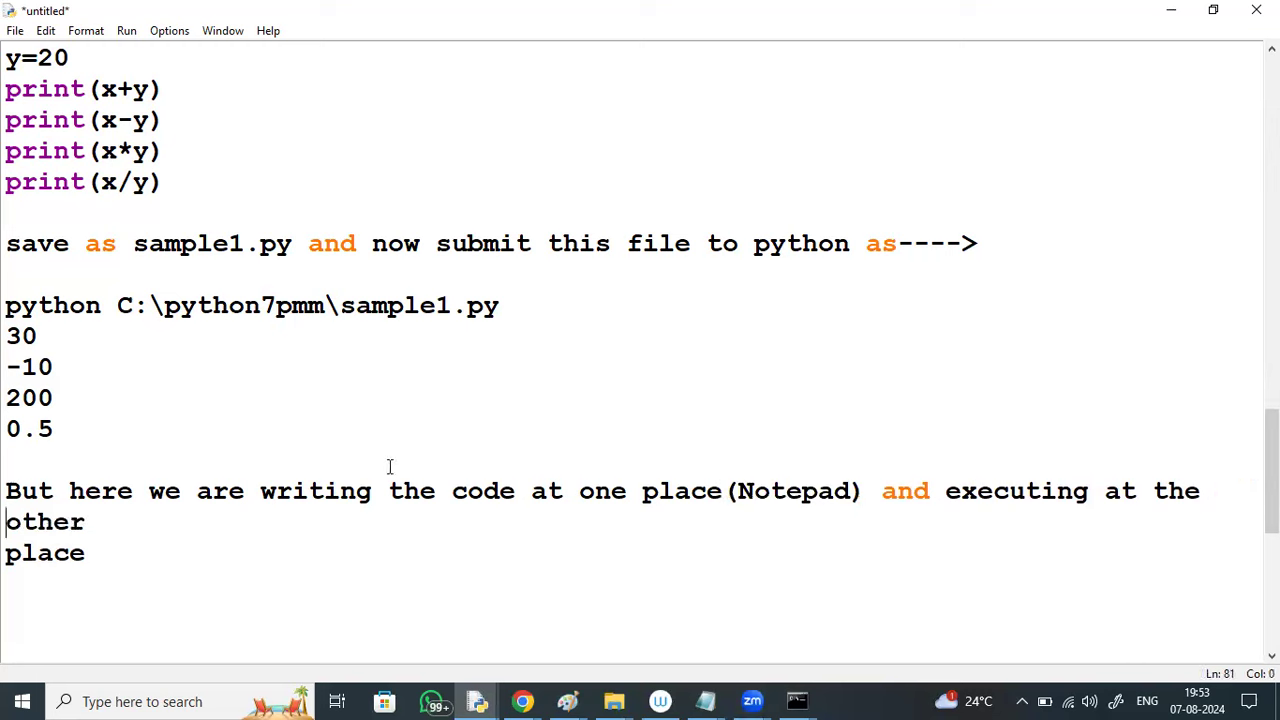
# Rejoin "place" to the line with "other", separated by a space, and append "(cmdpromt), " directly after it.
pyautogui.click(9, 558)
pyautogui.press('BackSpace')
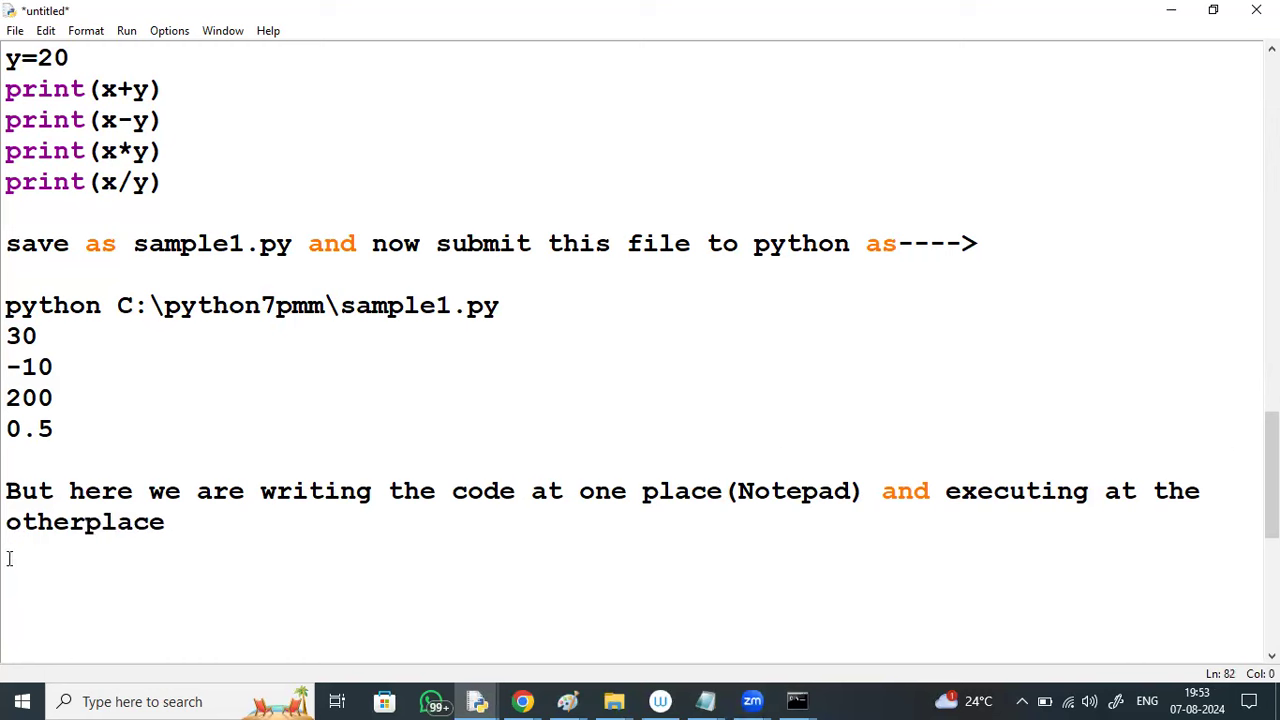
pyautogui.click(195, 518)
pyautogui.write('(')
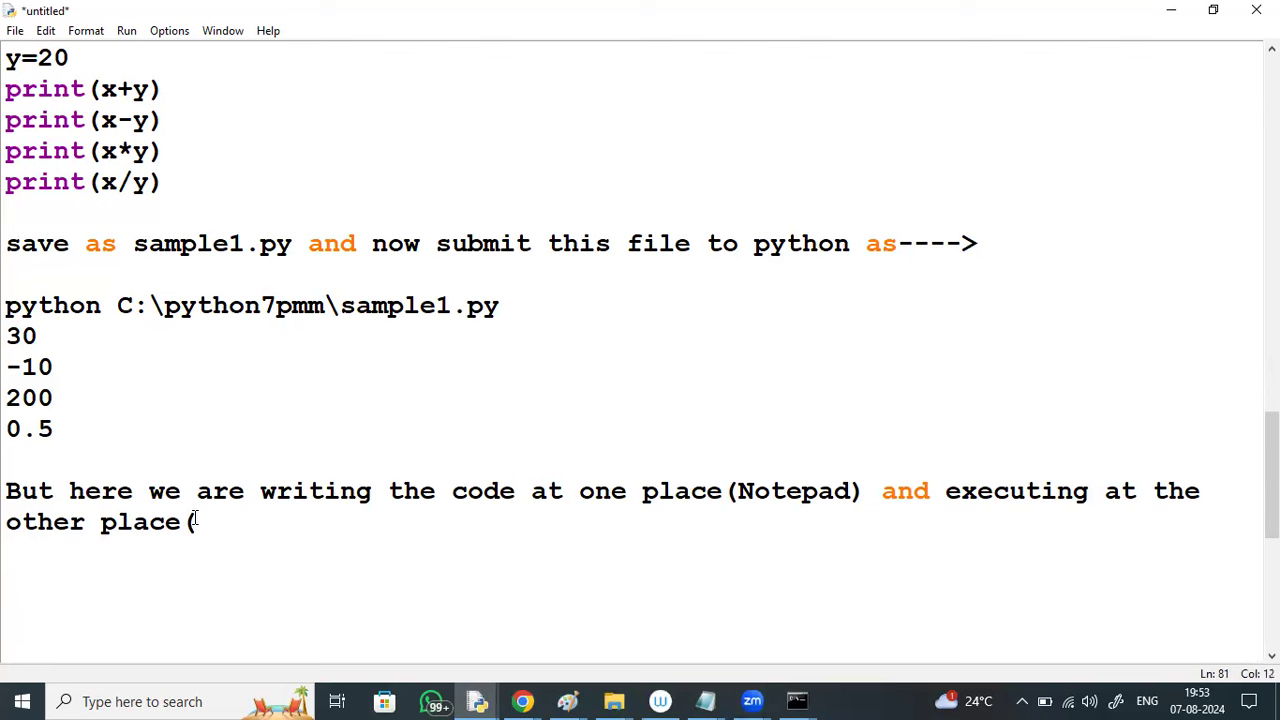
pyautogui.write('cmdpromt)')
pyautogui.doubleClick(195, 520)
pyautogui.press('Right')
pyautogui.write(', ')
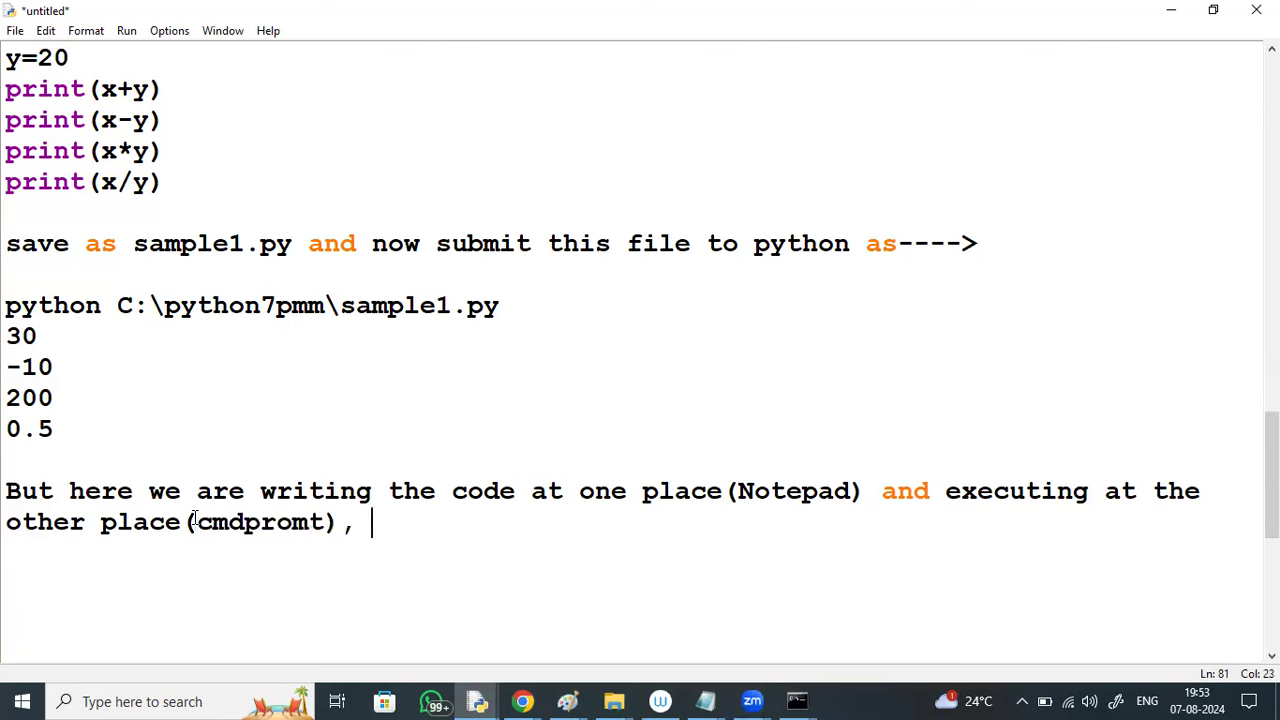
# Continue the sentence after "(cmdpromt), " with "but to write and execute at the same we have".
pyautogui.write('but to ')
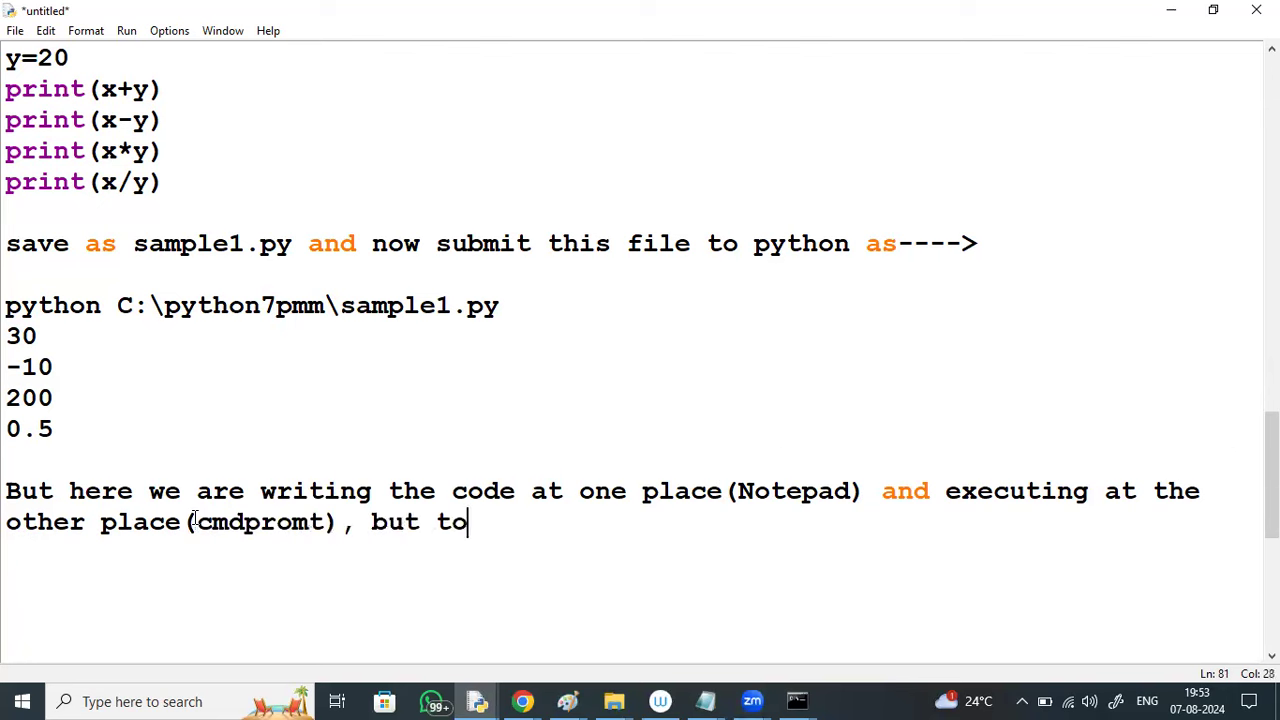
pyautogui.write('write a')
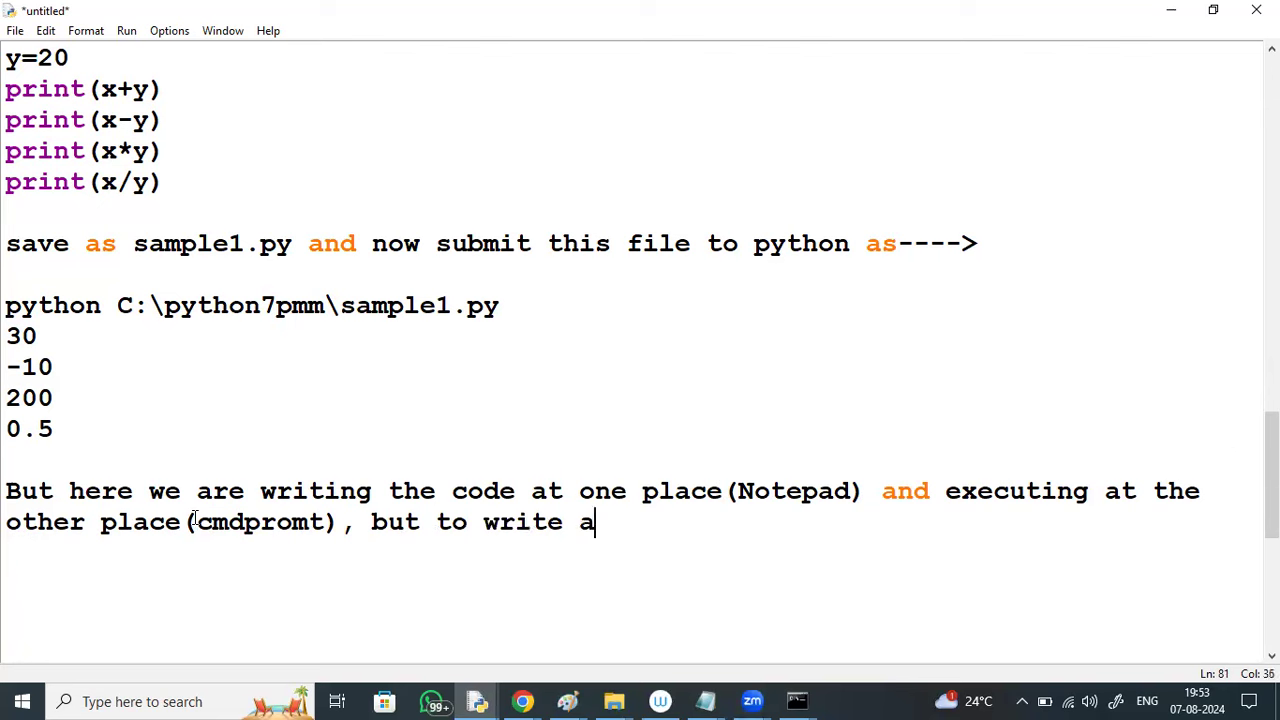
pyautogui.write('nd exec')
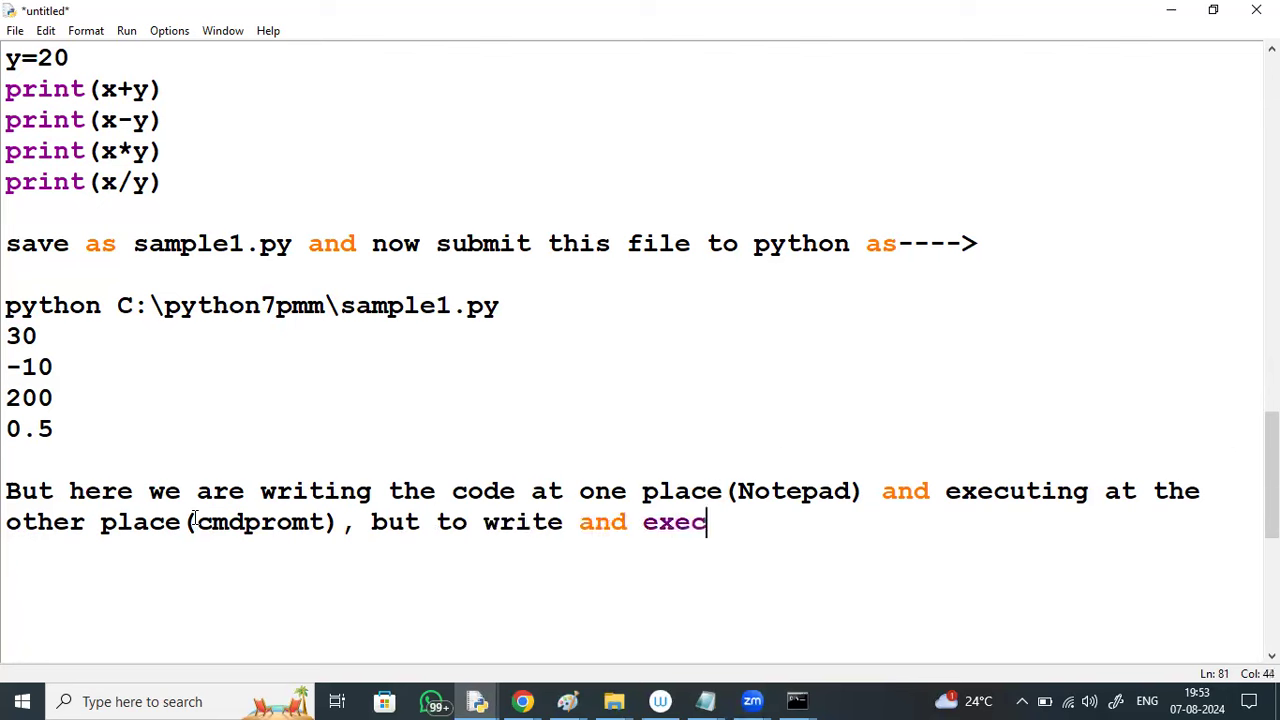
pyautogui.write('ute at th')
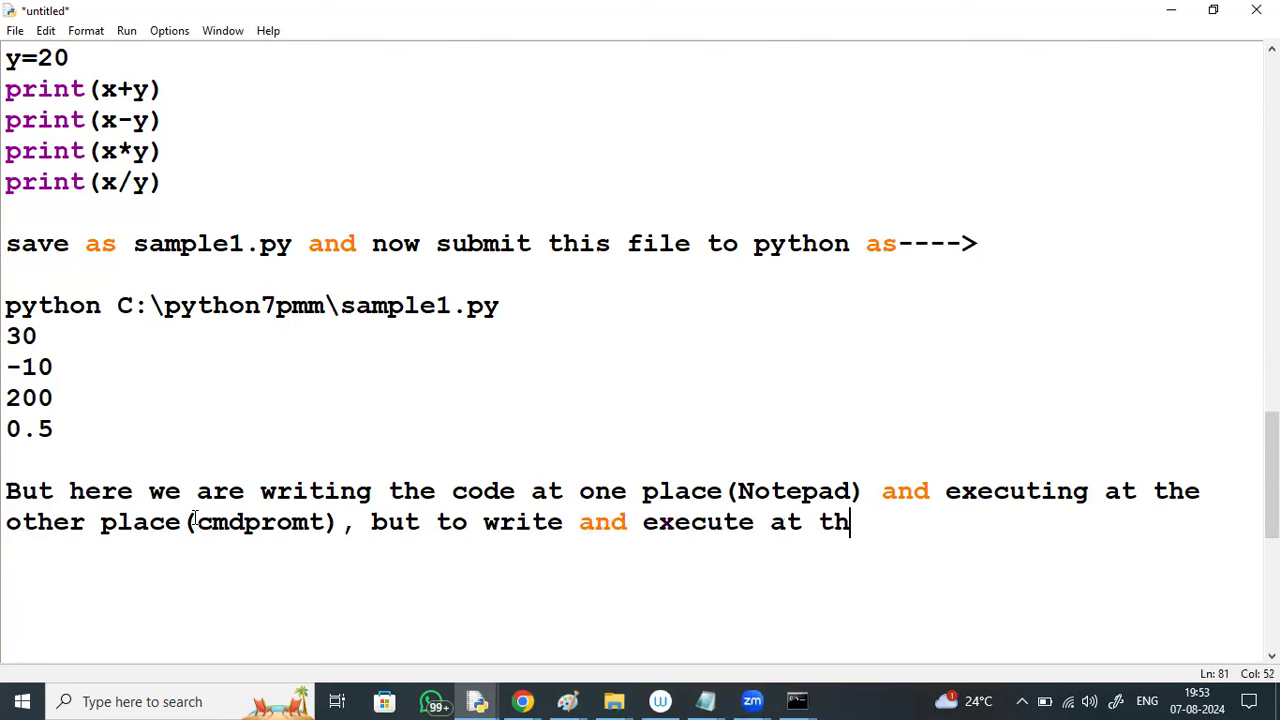
pyautogui.write('e same')
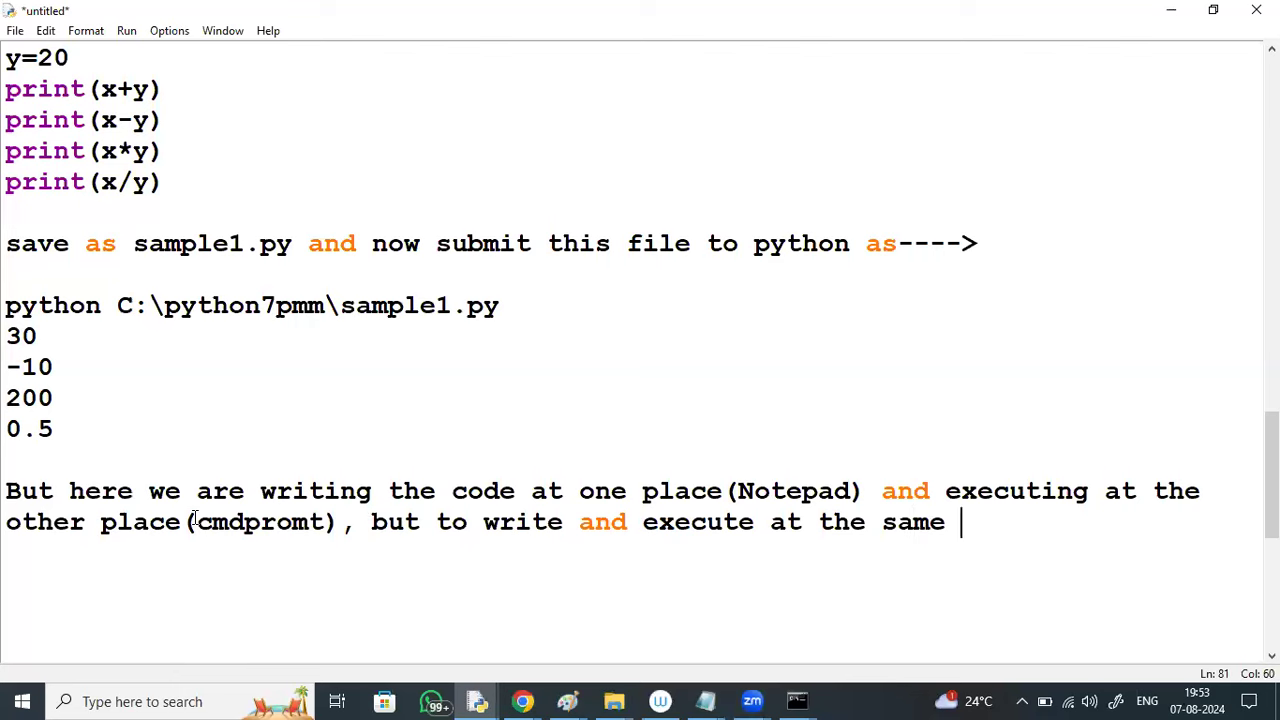
pyautogui.write(' we have')
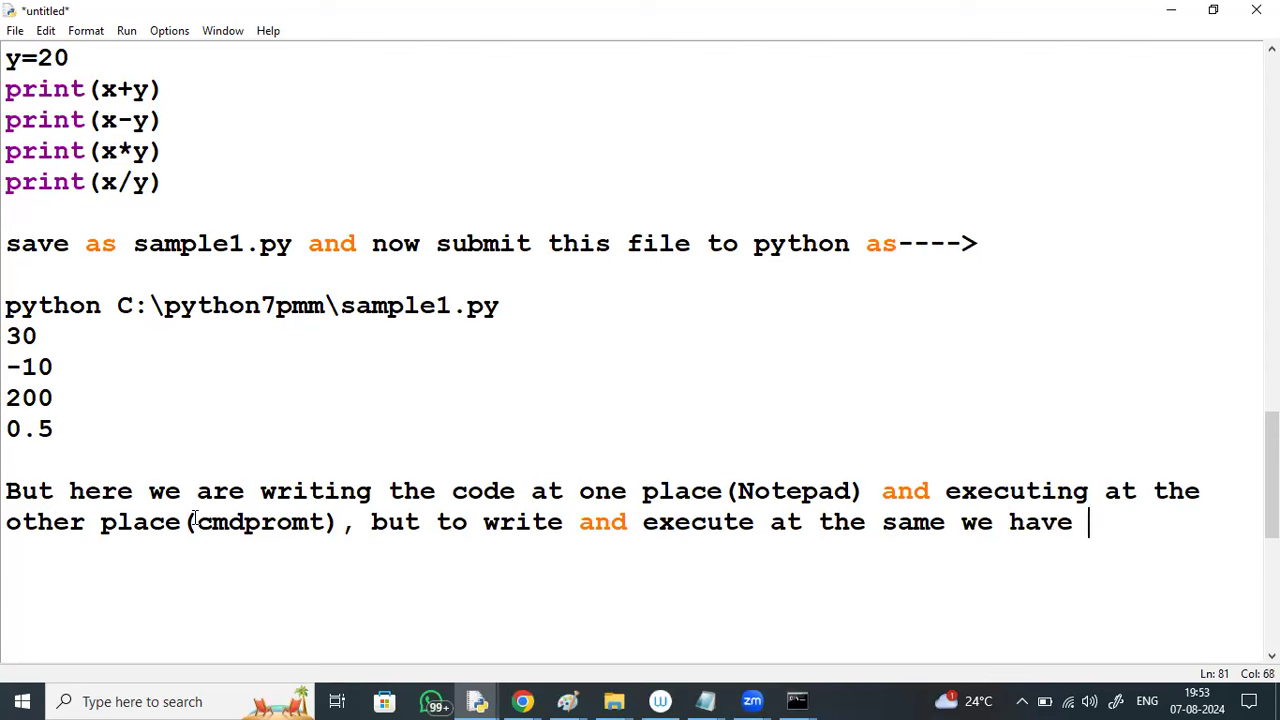
# On a new line, continue the sentence with "IDLE,which comes along with python installation".
pyautogui.press('Return')
pyautogui.write('IDLE')
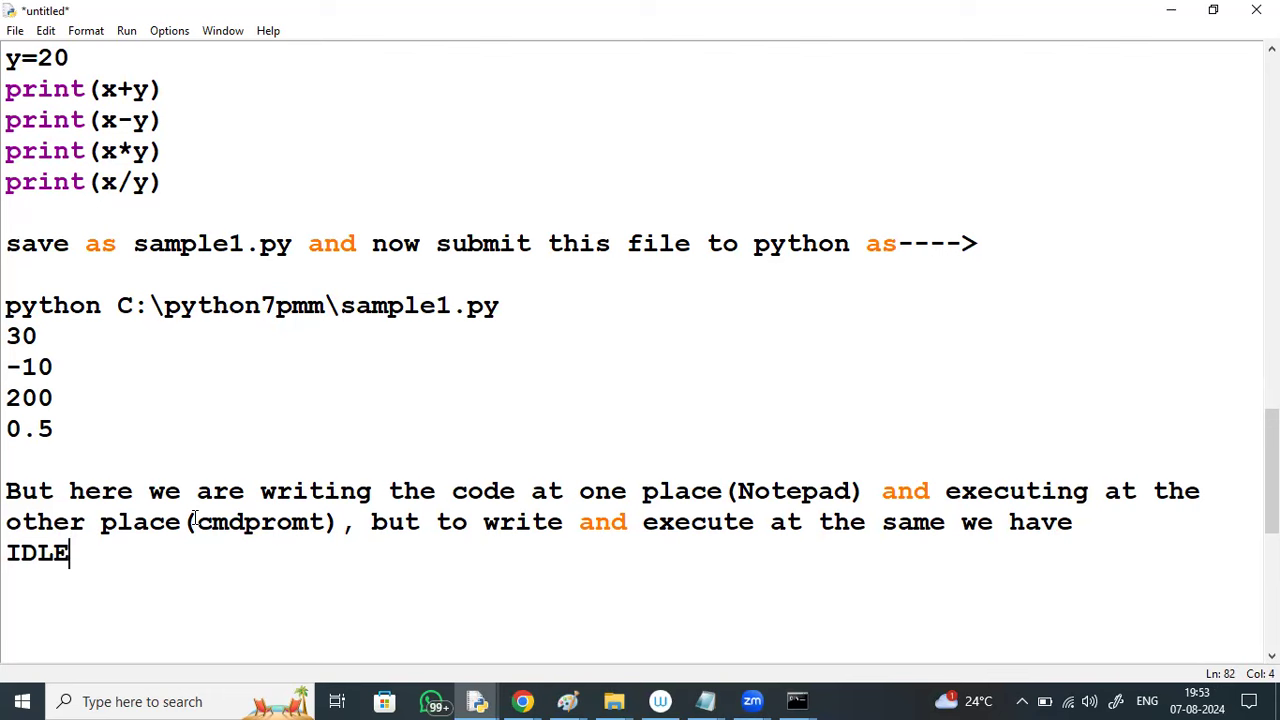
pyautogui.write(',which c')
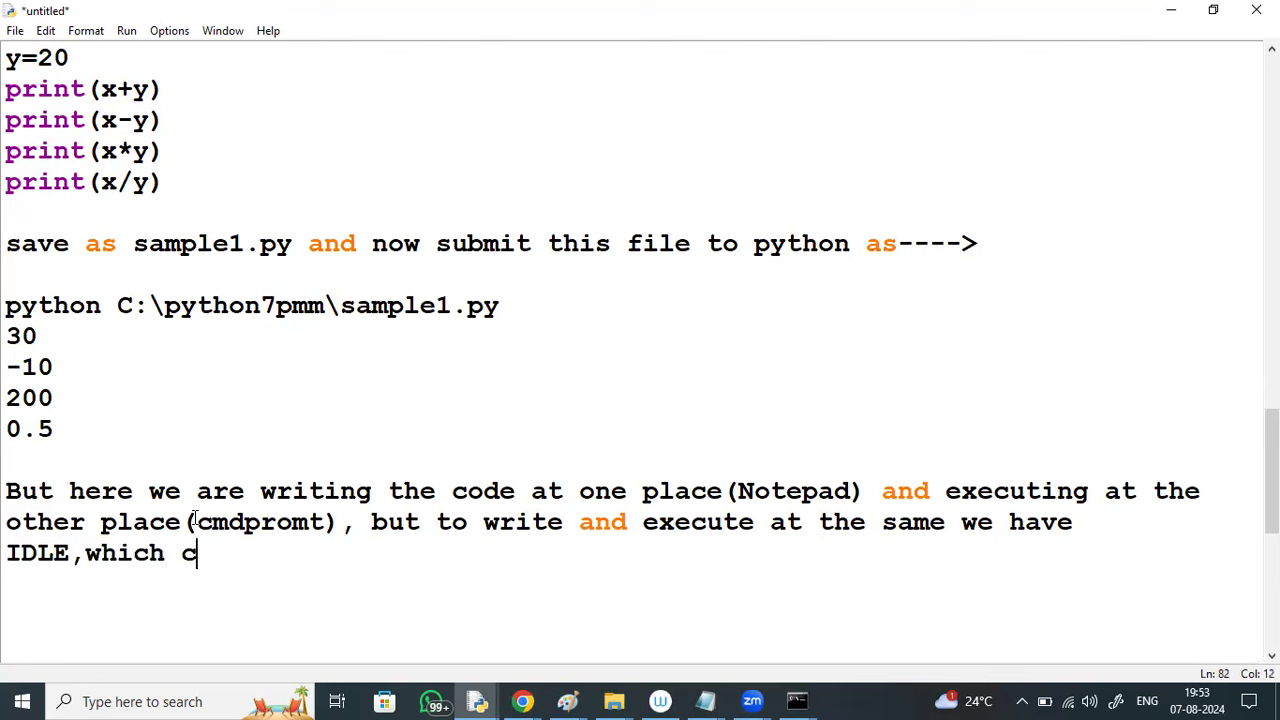
pyautogui.write('omes a')
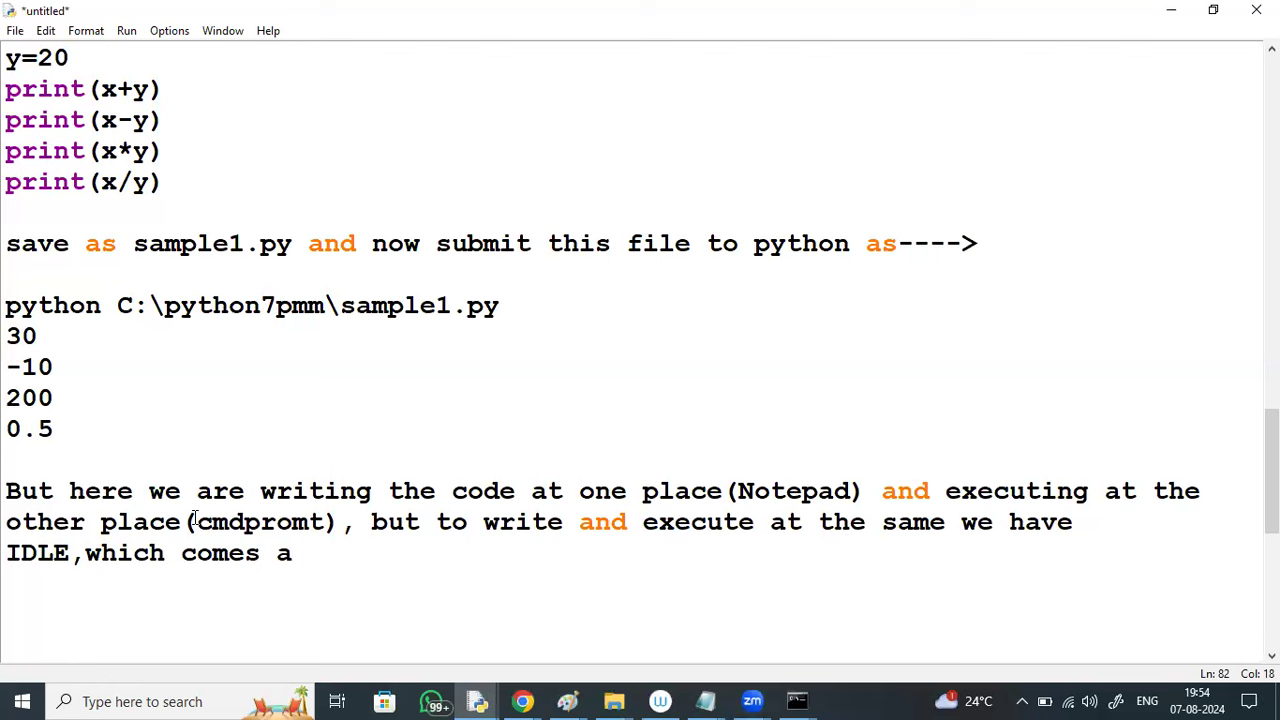
pyautogui.write('long with ')
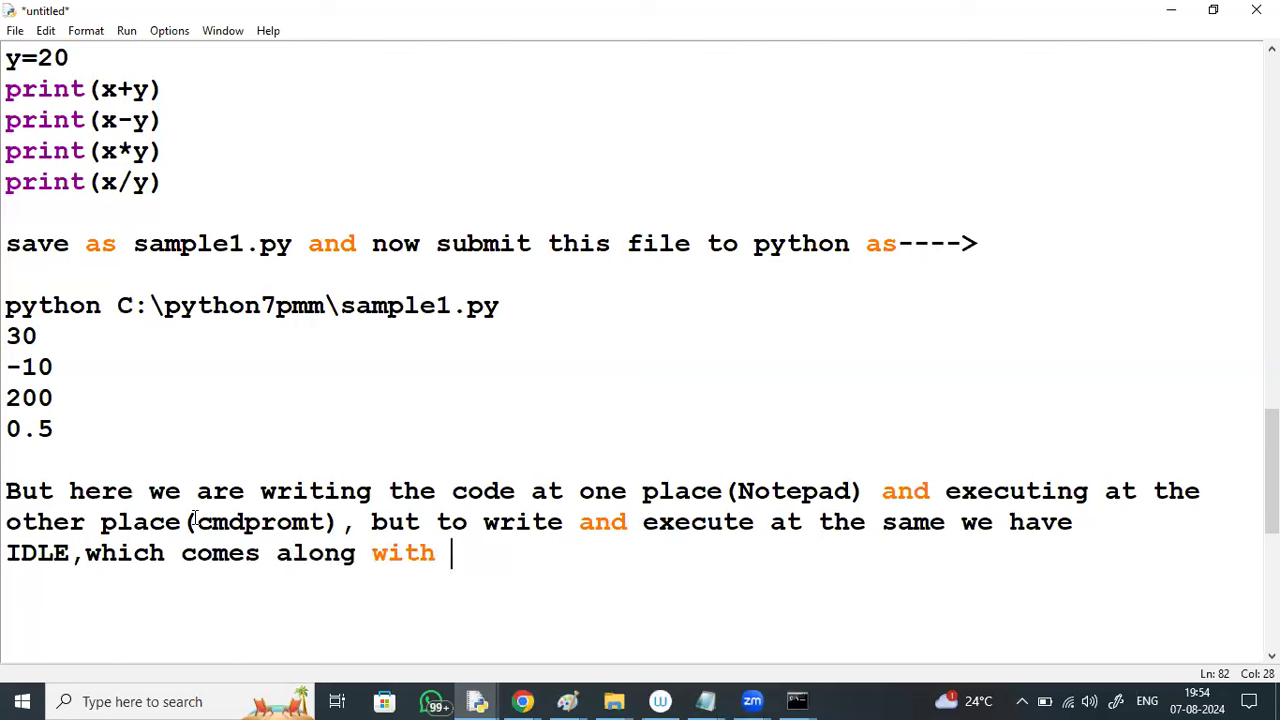
pyautogui.write('pyth')
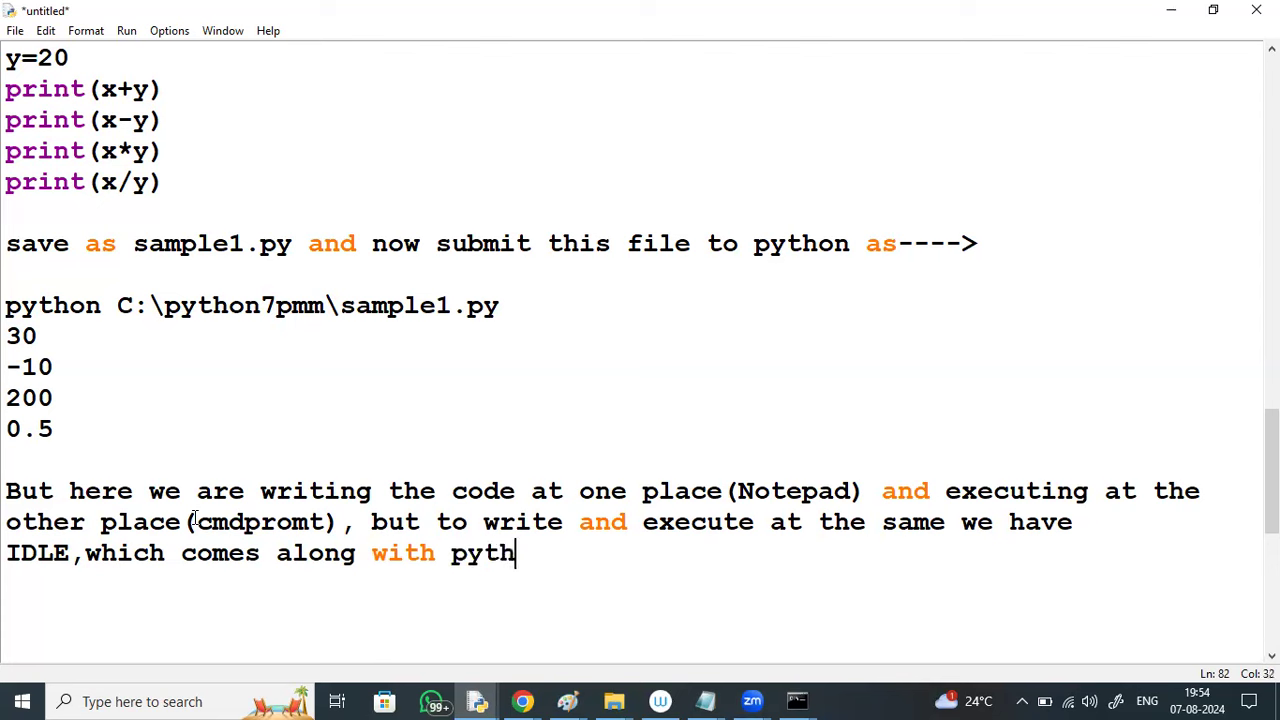
pyautogui.write('on in')
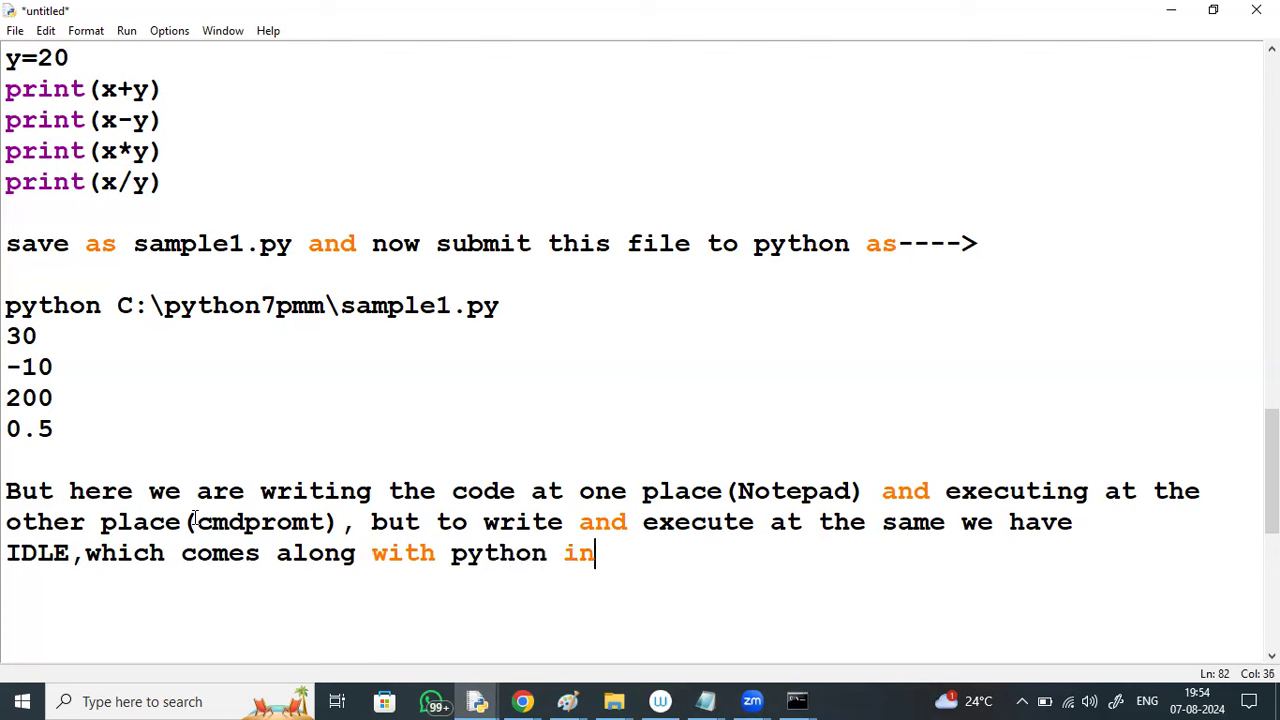
pyautogui.write('stallation')
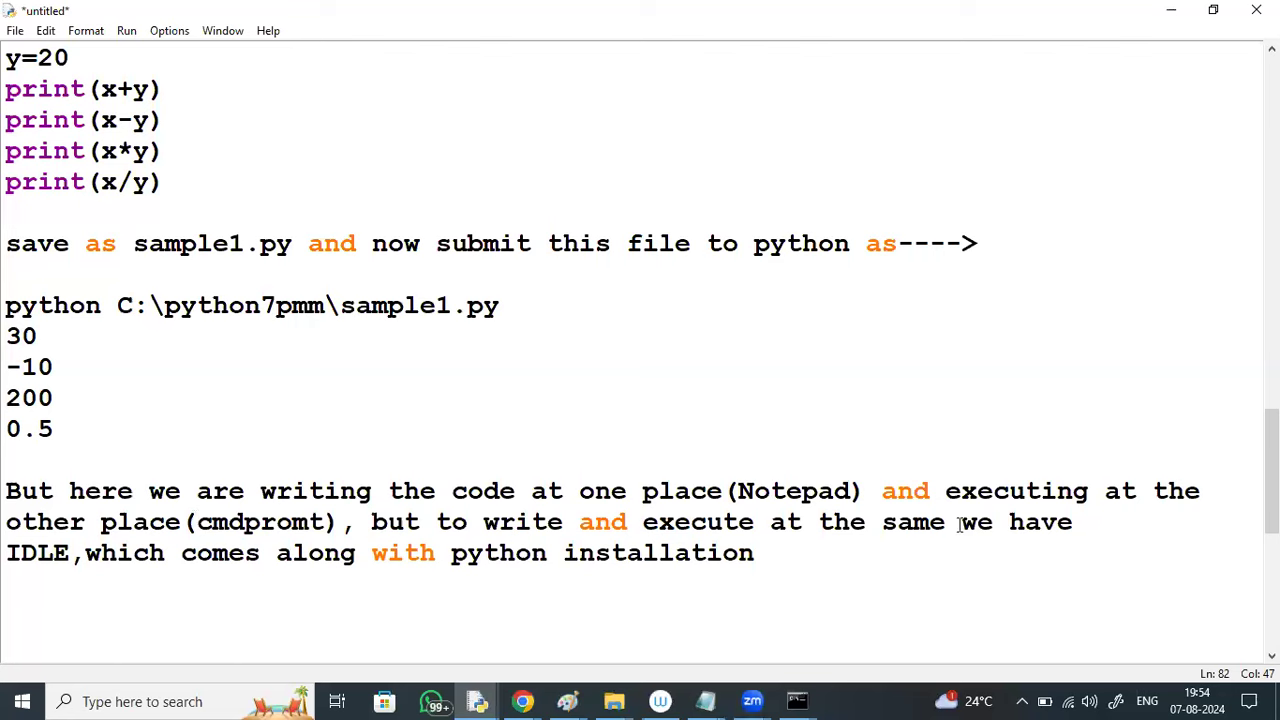
# Insert the missing word "place" between "at the same" and "we have".
pyautogui.write('plae')
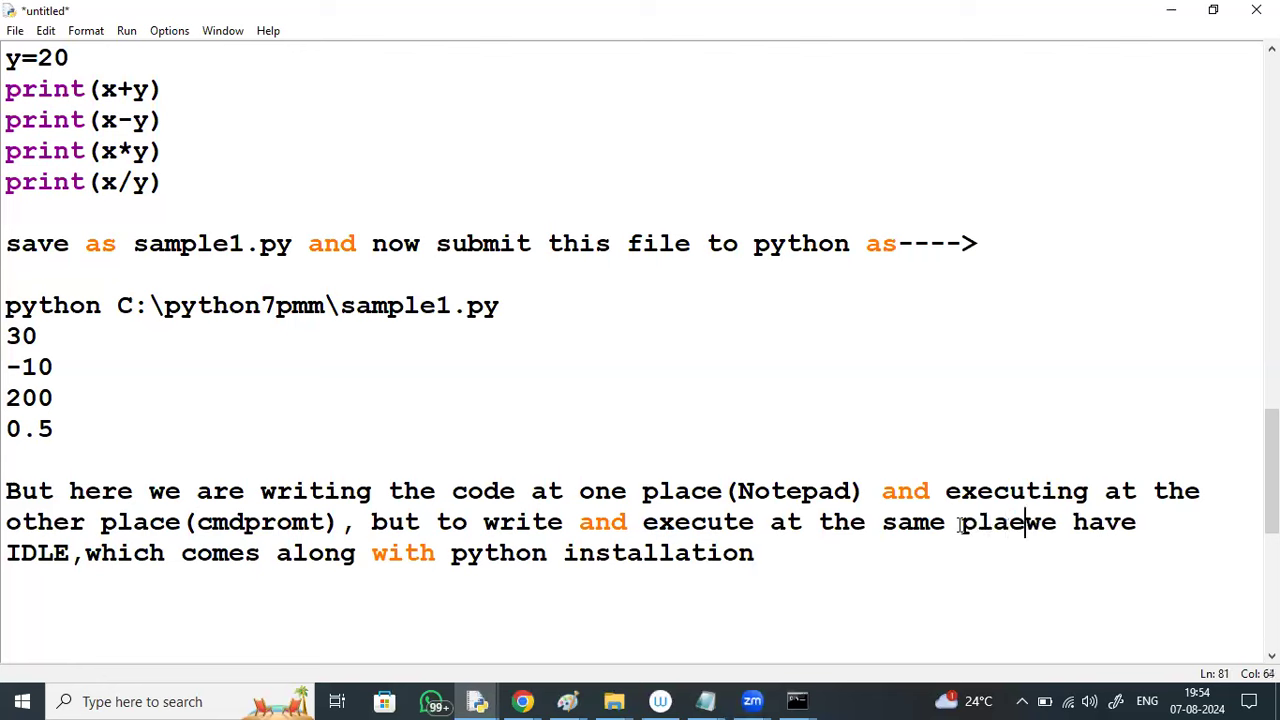
pyautogui.press('BackSpace')
pyautogui.write('ce')
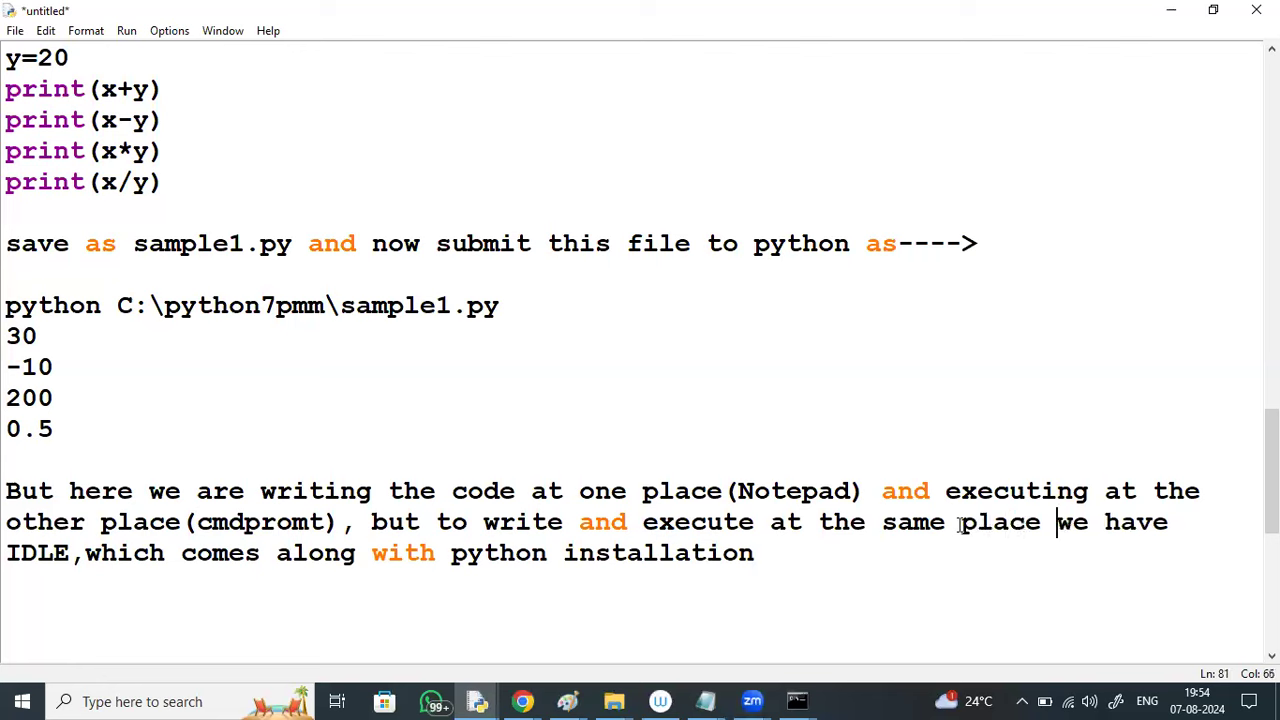
# After "installation", append ",using which we can write and" and put "execute at the same place" on a new line.
pyautogui.click(787, 563)
pyautogui.write(',using which we can write and')
pyautogui.press('Return')
pyautogui.write('execute at the same ')
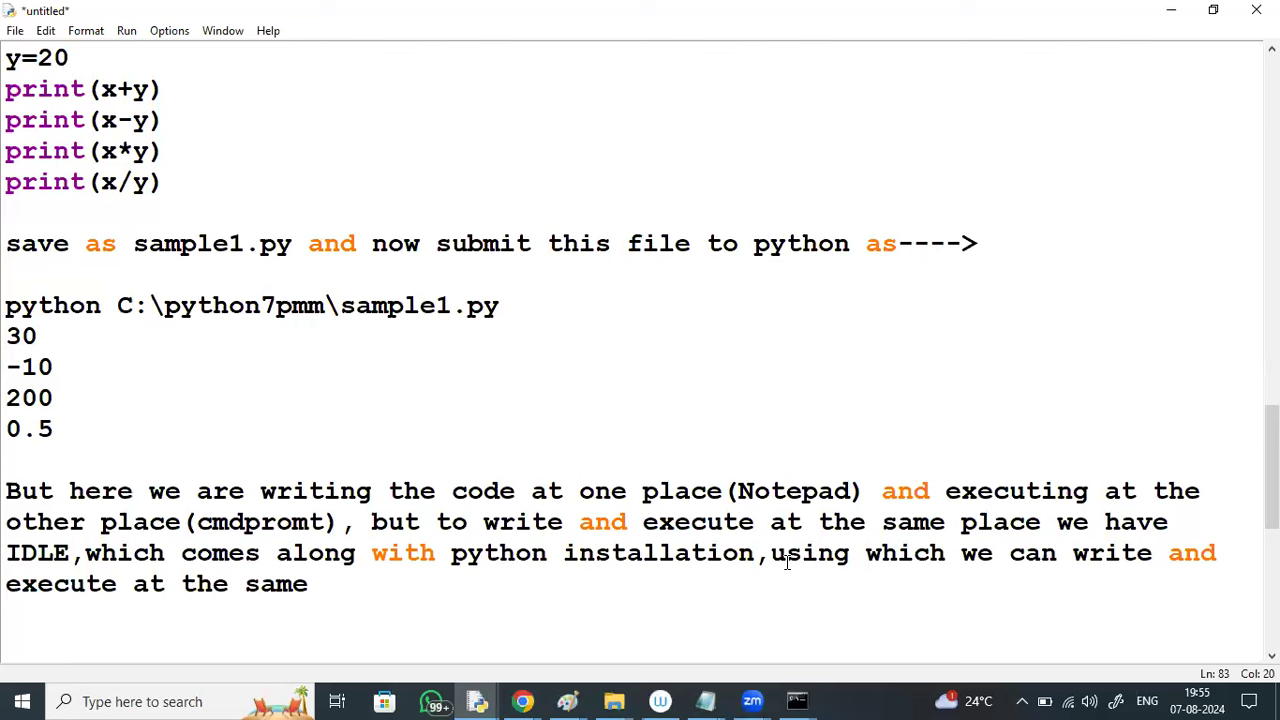
pyautogui.write('place')
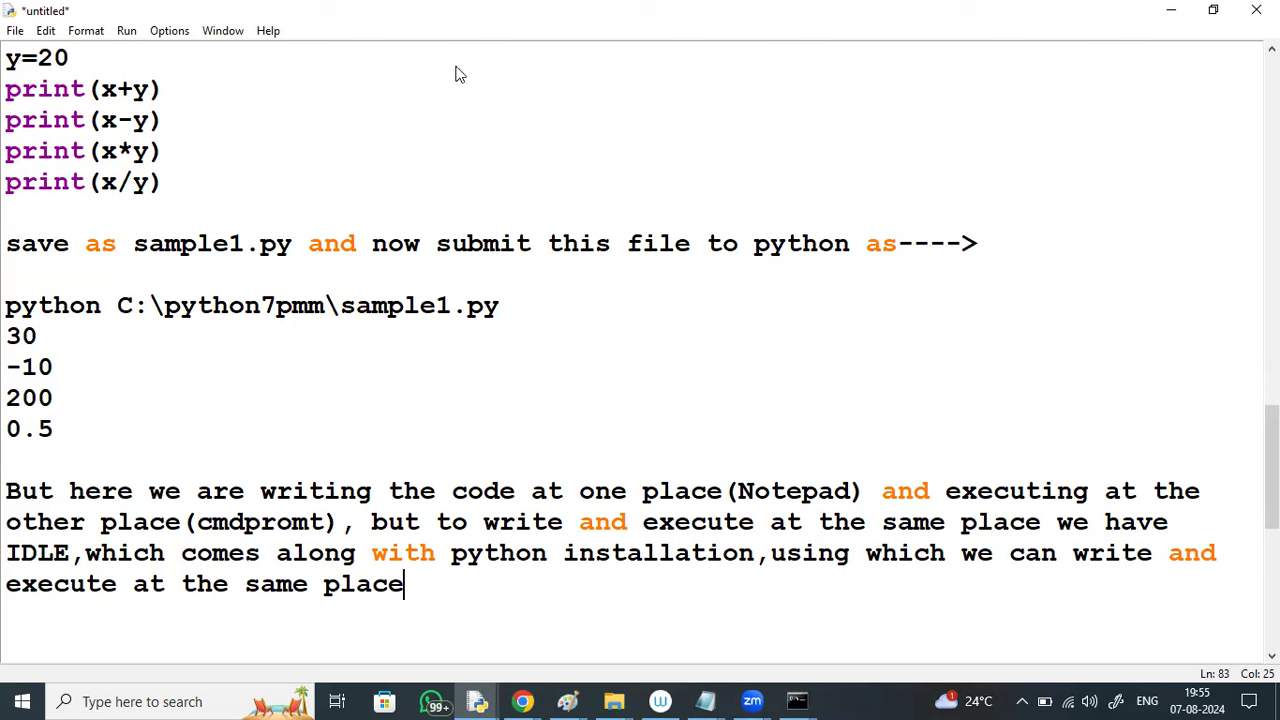
# Launch IDLE (Python 3.12 64-bit) from the Python 3.12 folder of installed programs, and close its shell window.
pyautogui.click(22, 700)
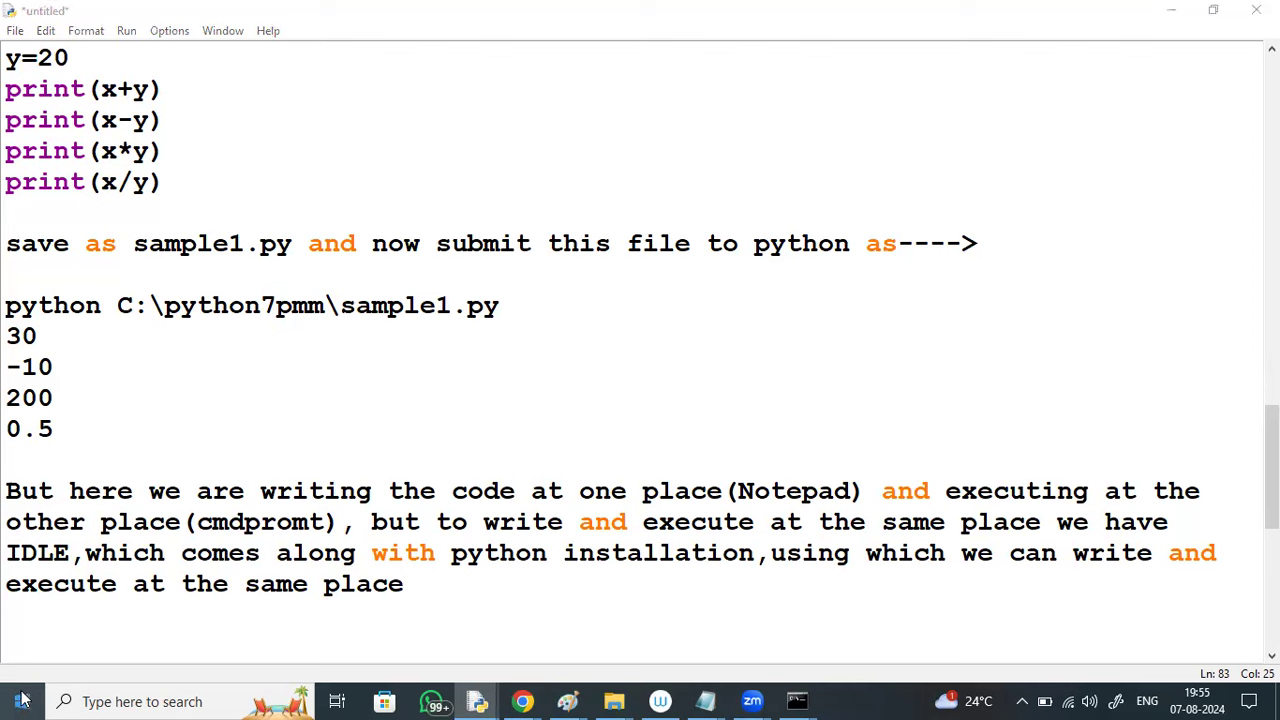
pyautogui.click(22, 700)
pyautogui.click(22, 700)
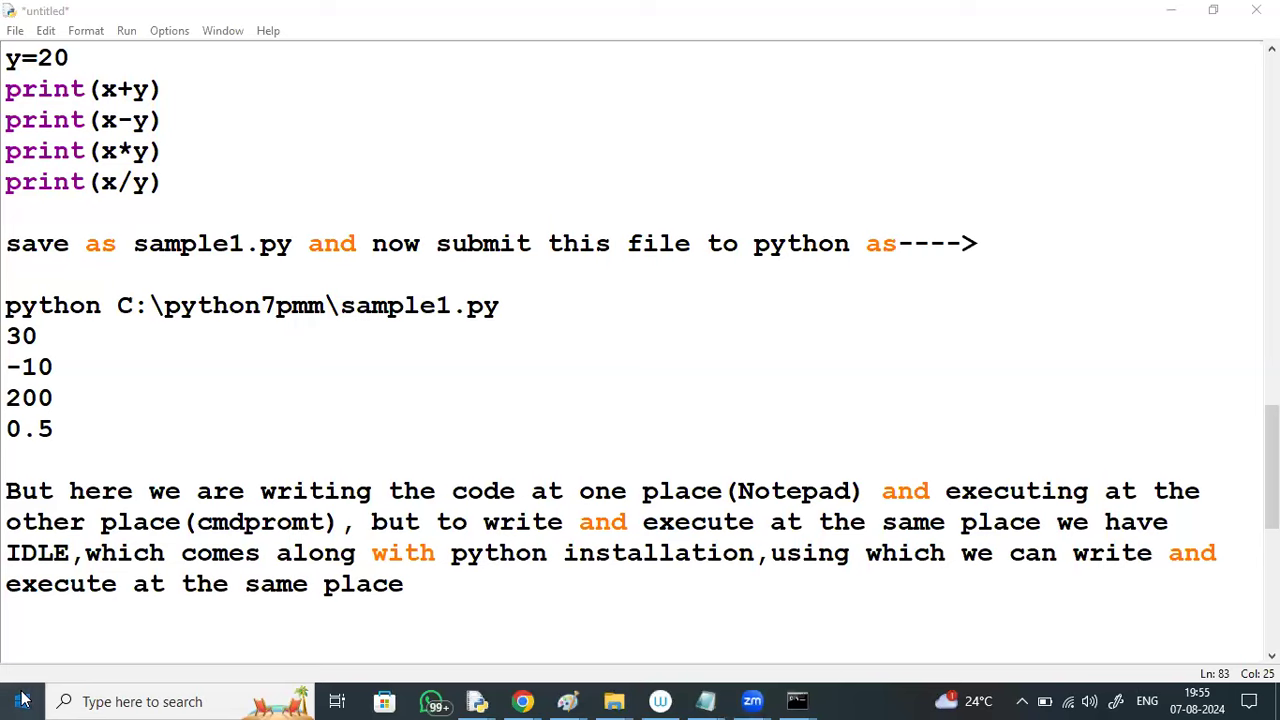
pyautogui.click(22, 700)
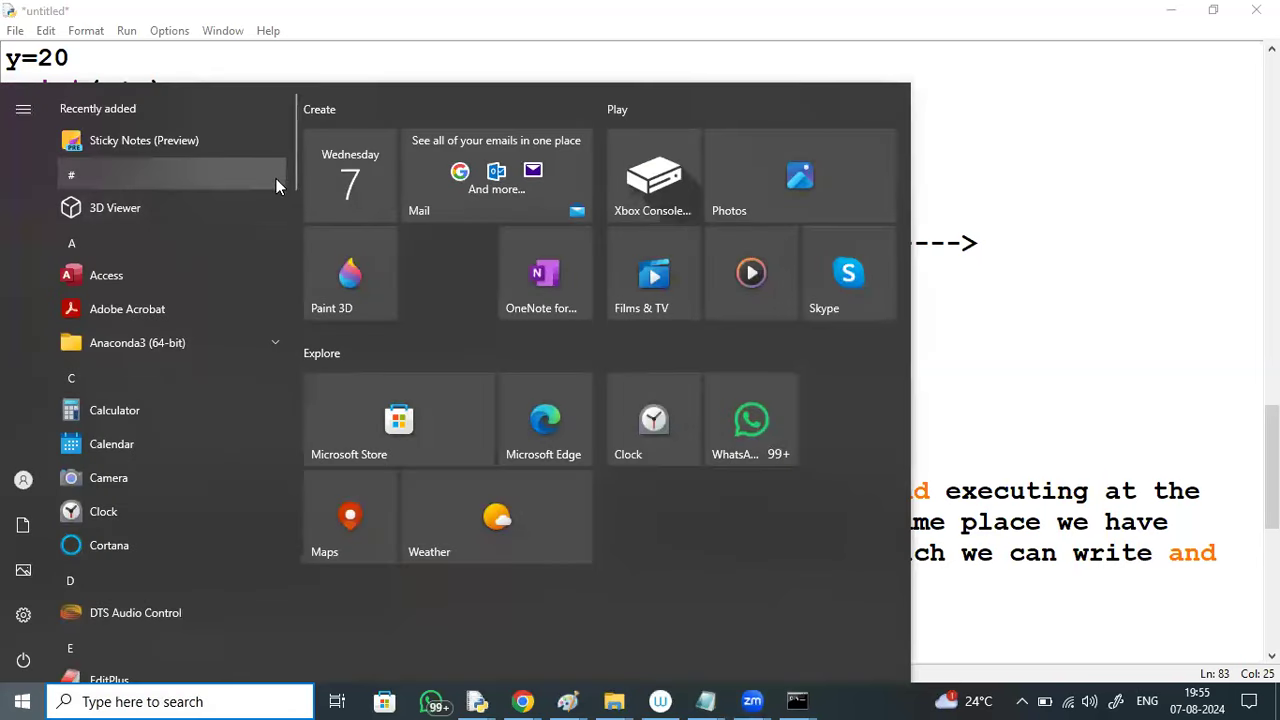
pyautogui.moveTo(294, 172); pyautogui.dragTo(311, 486)
pyautogui.click(166, 452)
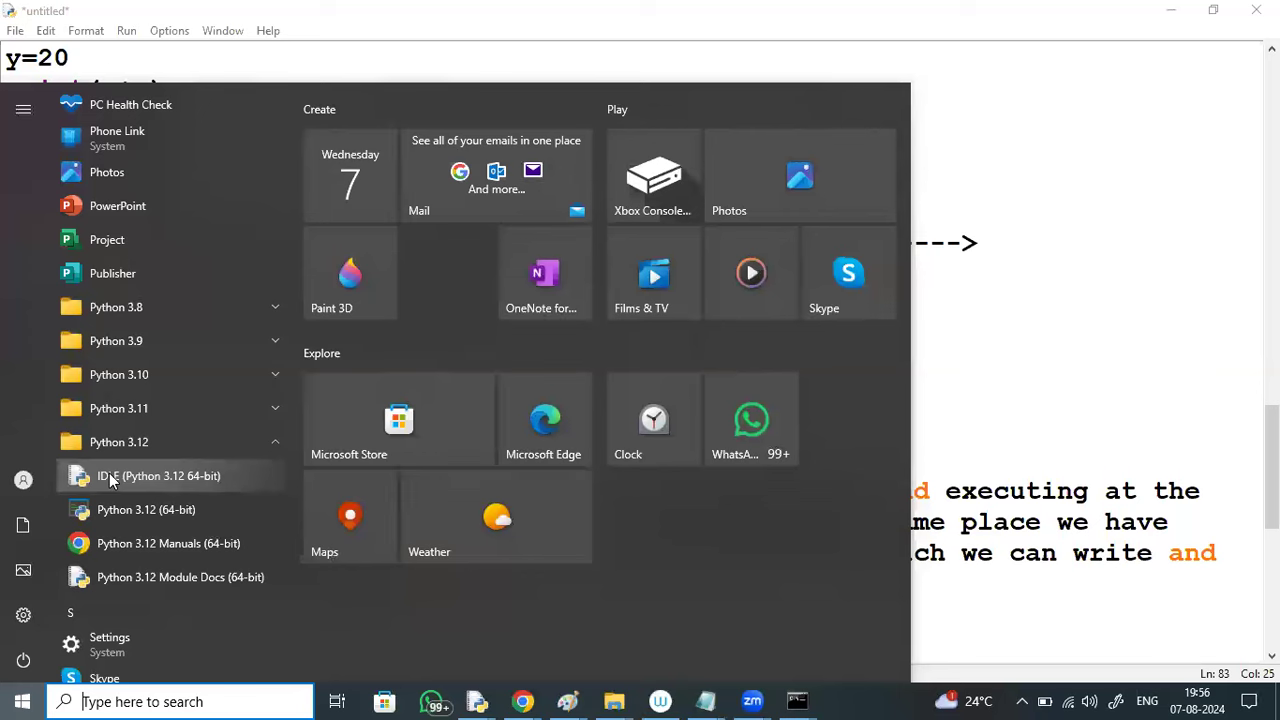
pyautogui.click(109, 476)
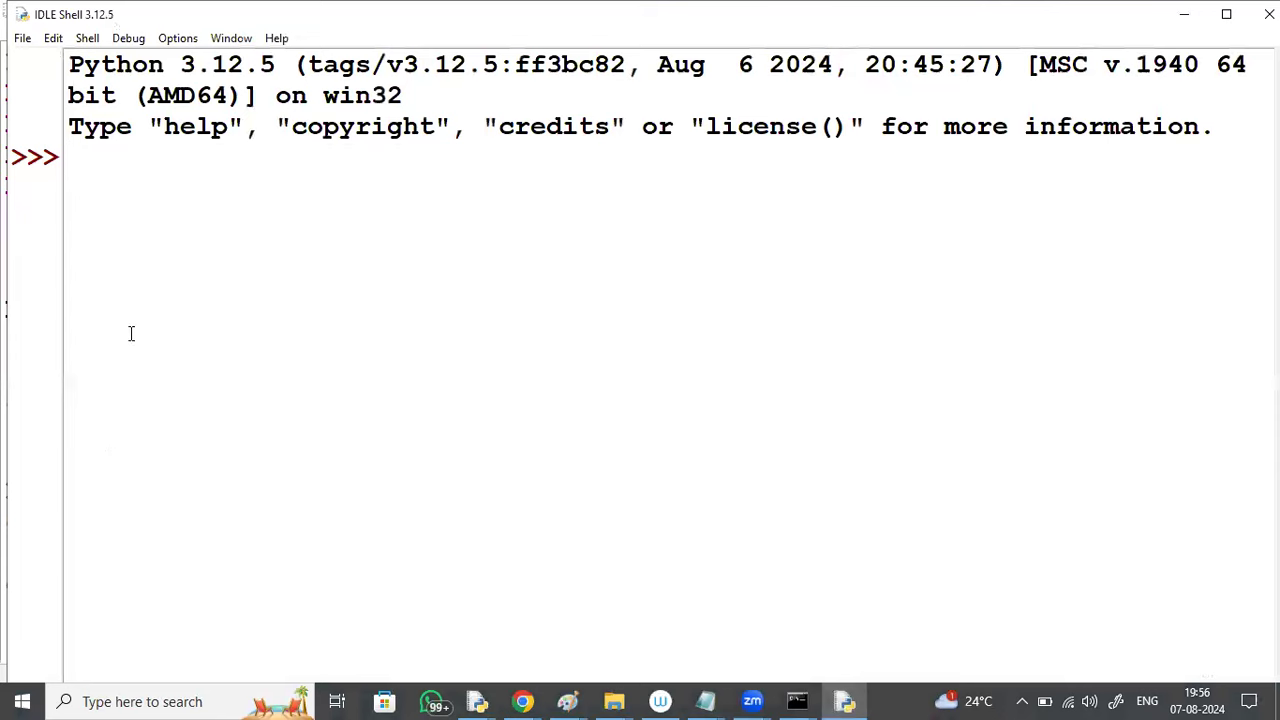
pyautogui.doubleClick(114, 26)
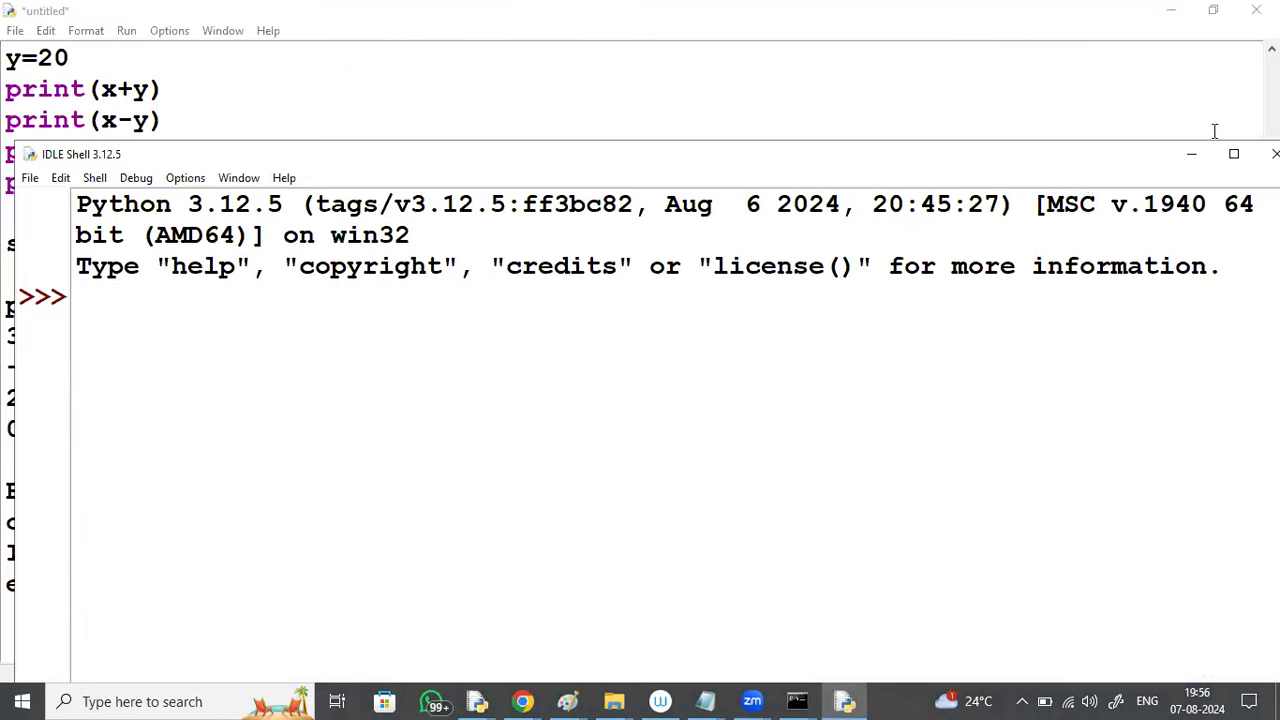
pyautogui.click(1272, 154)
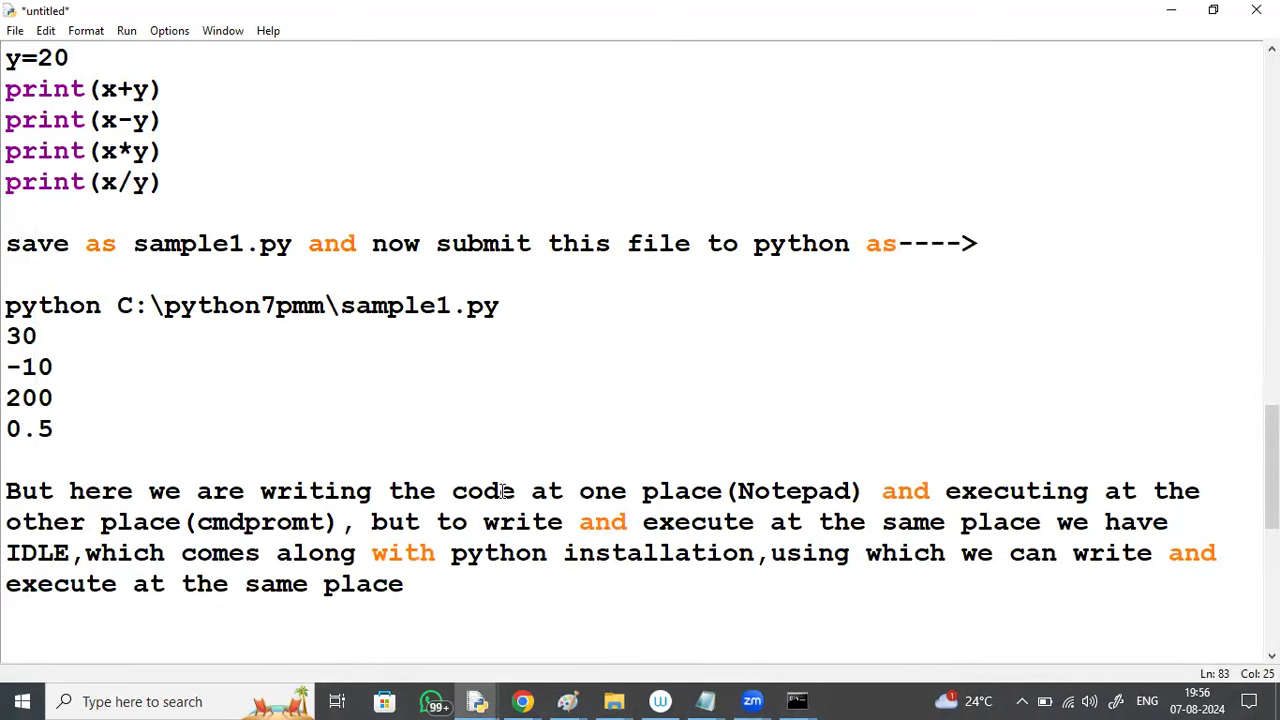
# Search Windows for "IDLE", launch IDLE (Python 3.12 64-bit), and maximize its shell window.
pyautogui.click(174, 701)
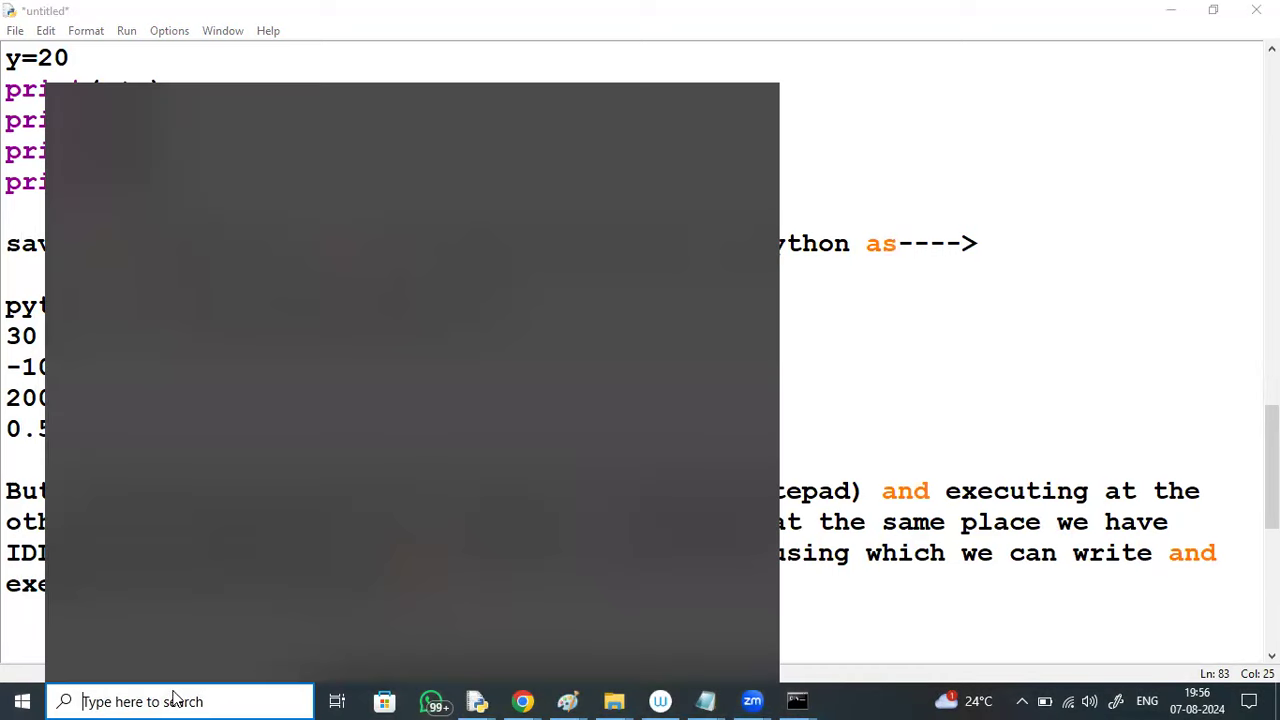
pyautogui.write('IDLE')
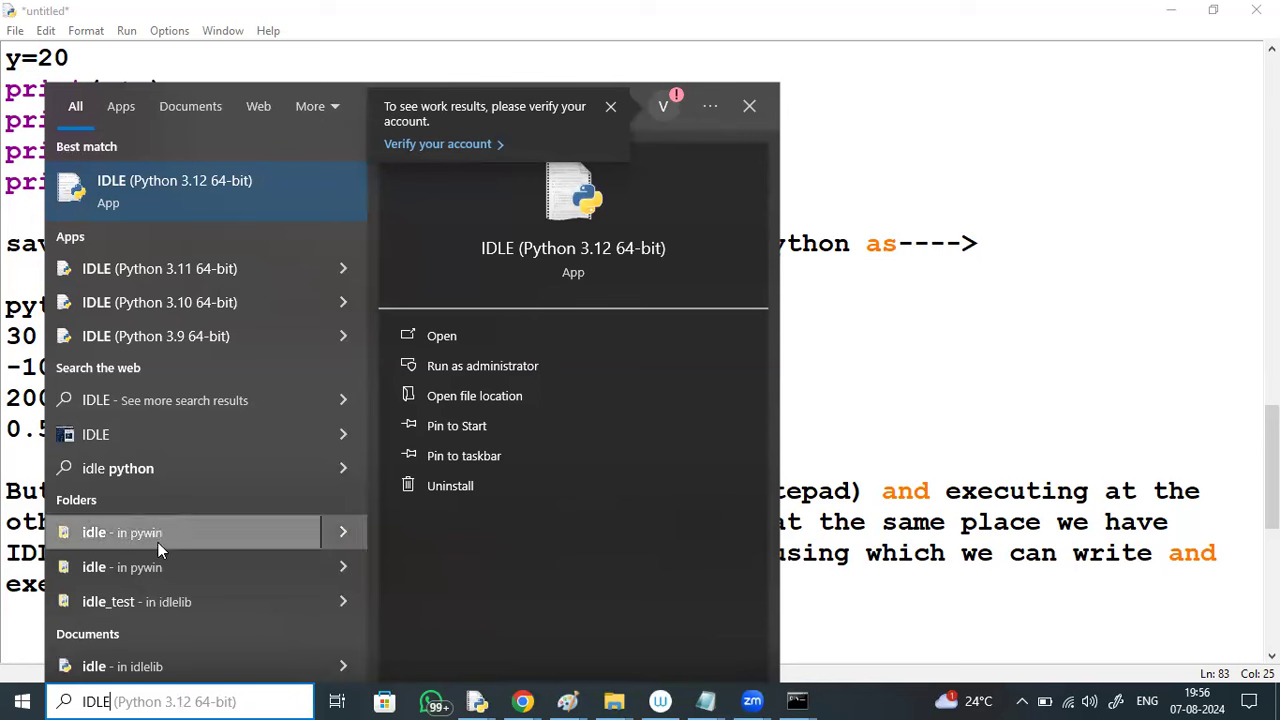
pyautogui.press('Return')
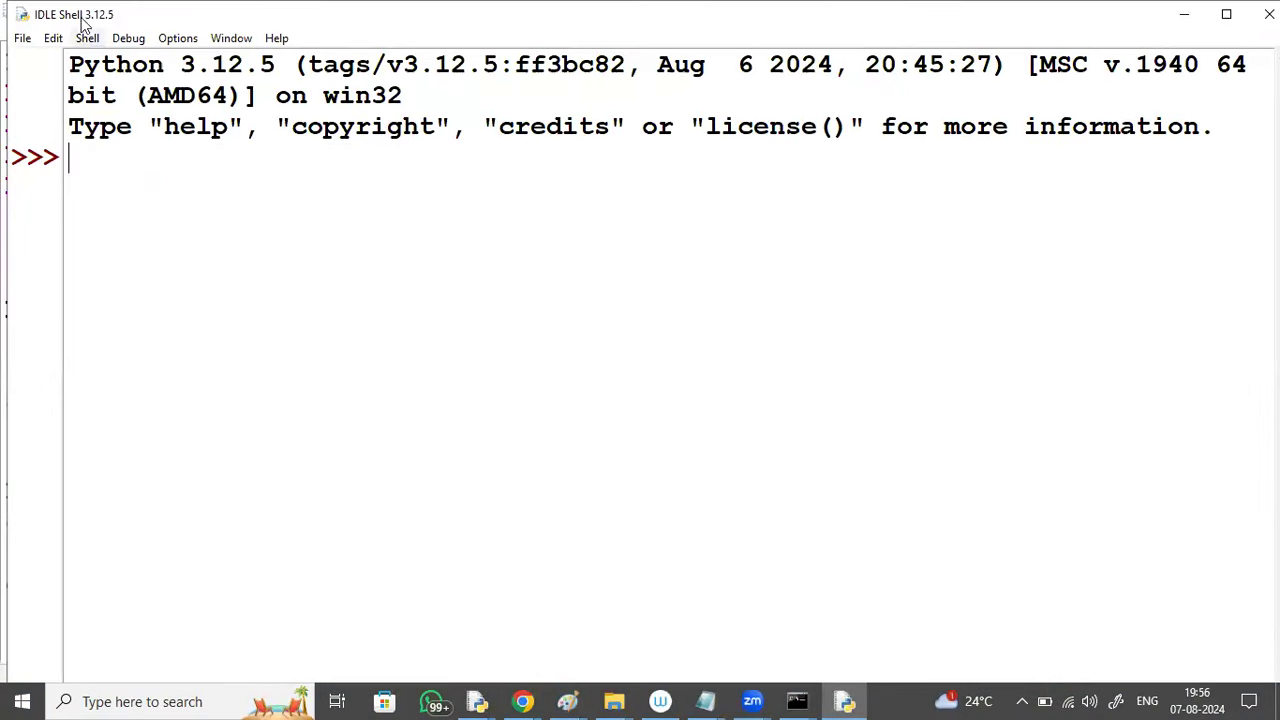
pyautogui.doubleClick(133, 11)
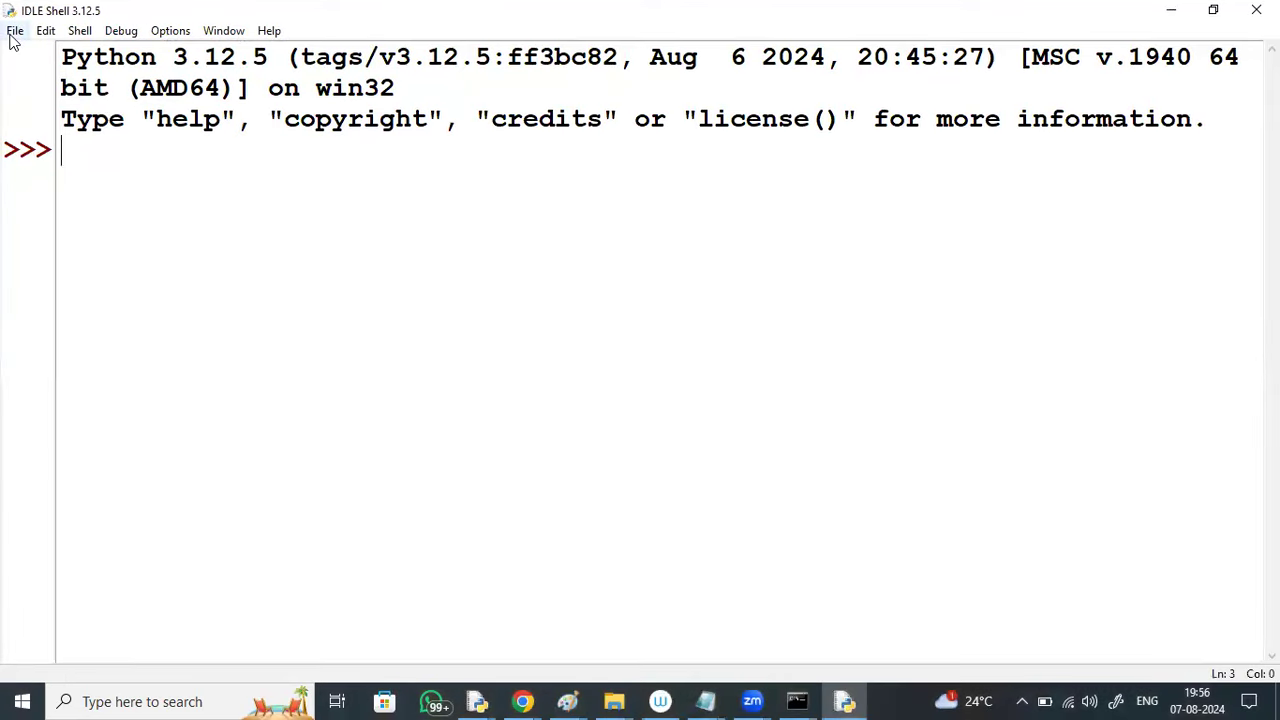
# Create a new file from the IDLE shell and add three blank lines at its start.
pyautogui.click(15, 30)
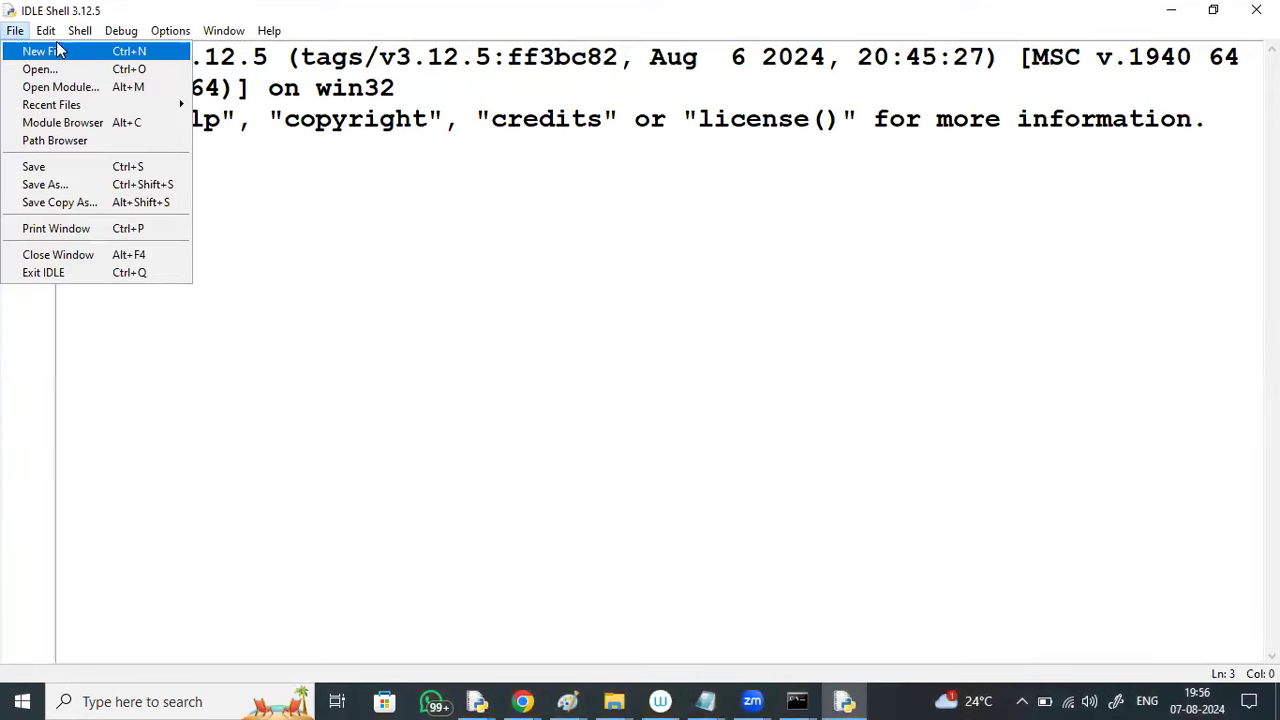
pyautogui.click(56, 51)
pyautogui.press('Return')
pyautogui.press('Return')
pyautogui.press('Return')
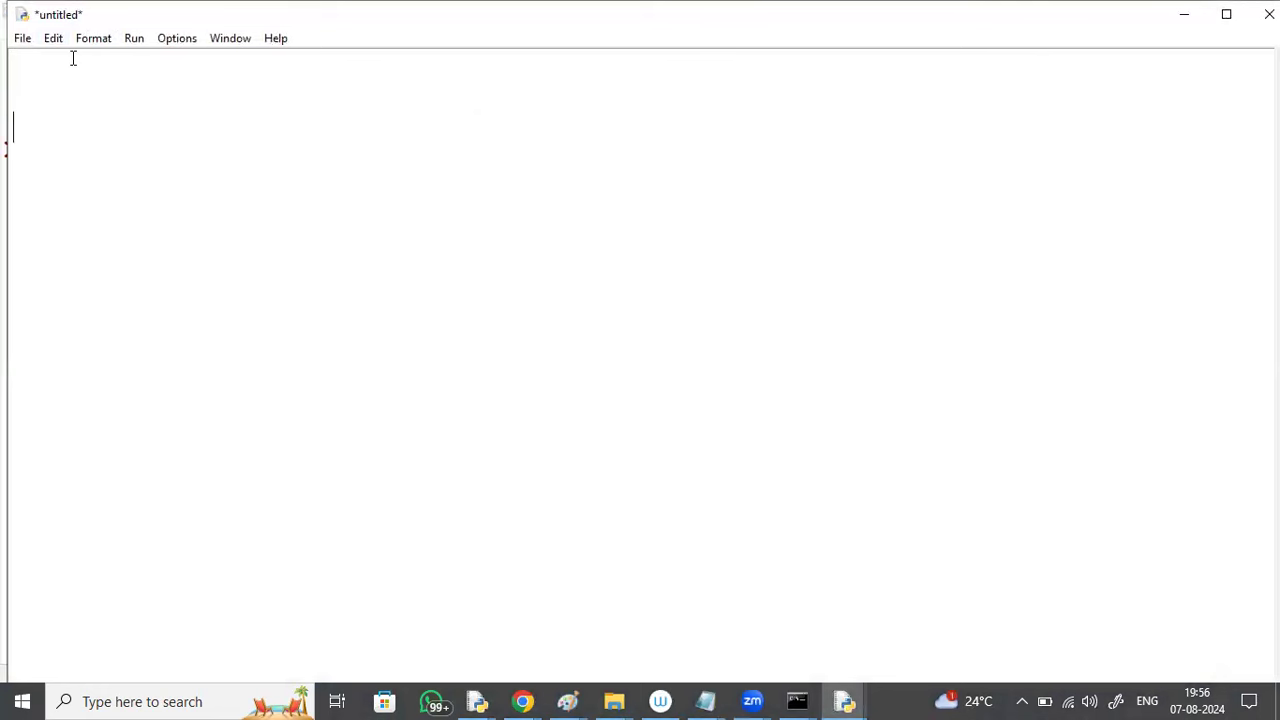
# Assign x=10 and y=20 on separate lines, leave a blank line, and add print(x+y).
pyautogui.write('x=10')
pyautogui.press('Return')
pyautogui.write('y=20')
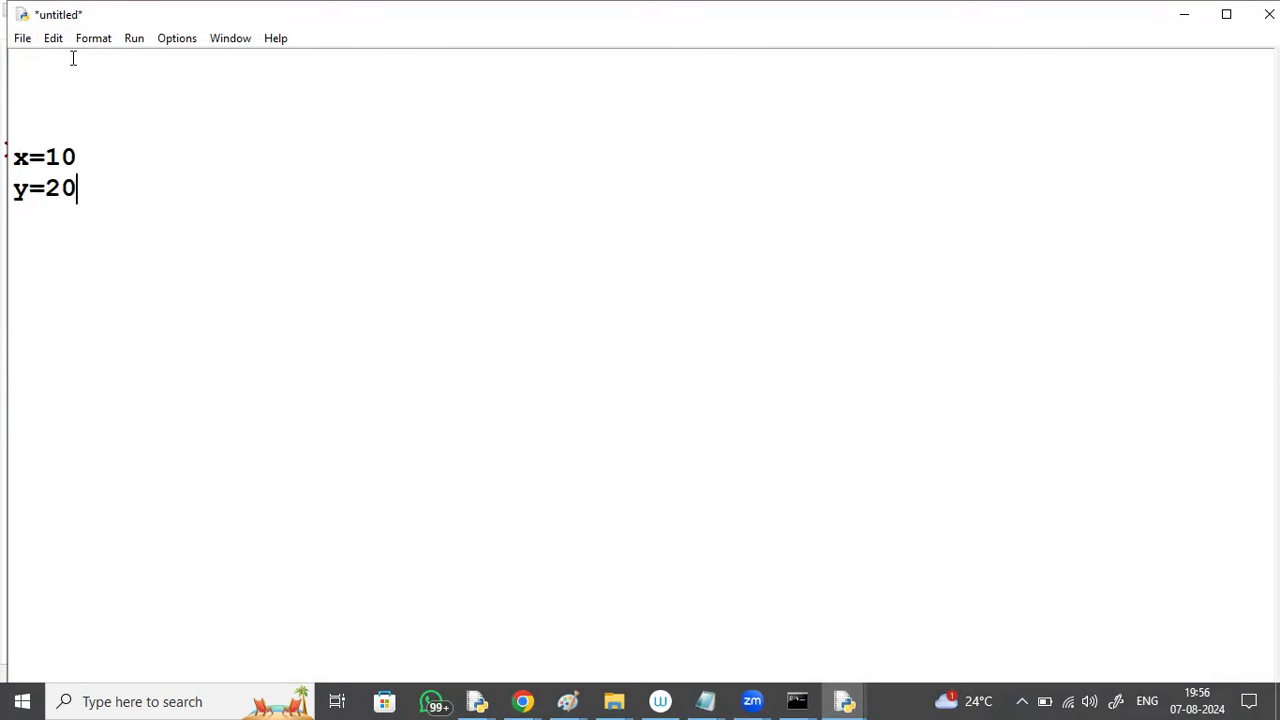
pyautogui.press('Return')
pyautogui.write('print(x')
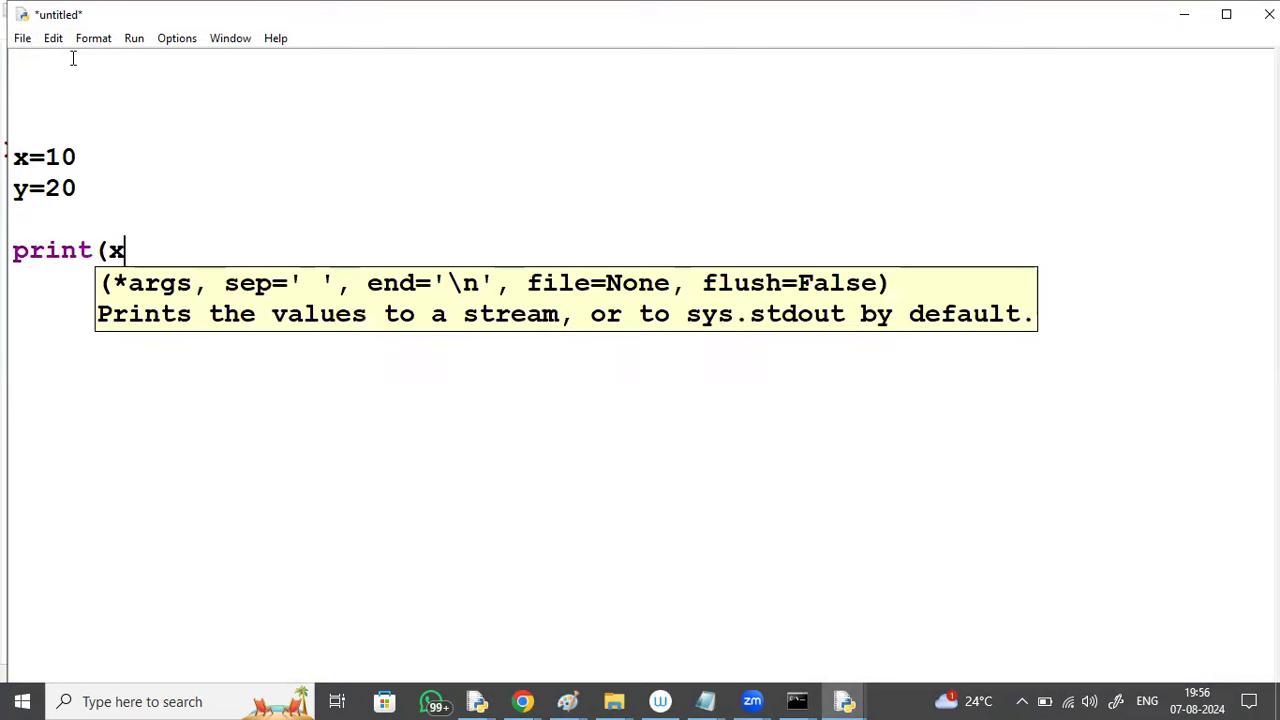
pyautogui.write('+y)')
# Below the sum statement, add print(x-y), print(x*y) and print(x/y) on separate lines.
pyautogui.press('Return')
pyautogui.write('print')
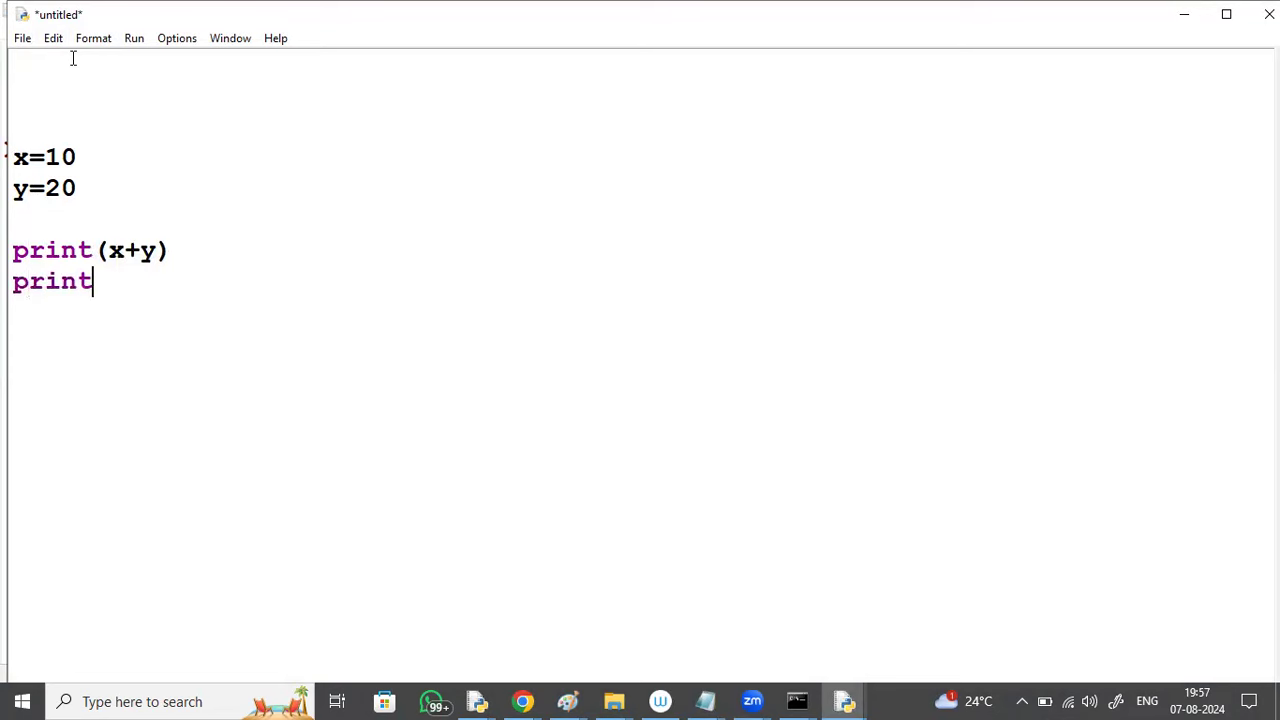
pyautogui.write('(x-y')
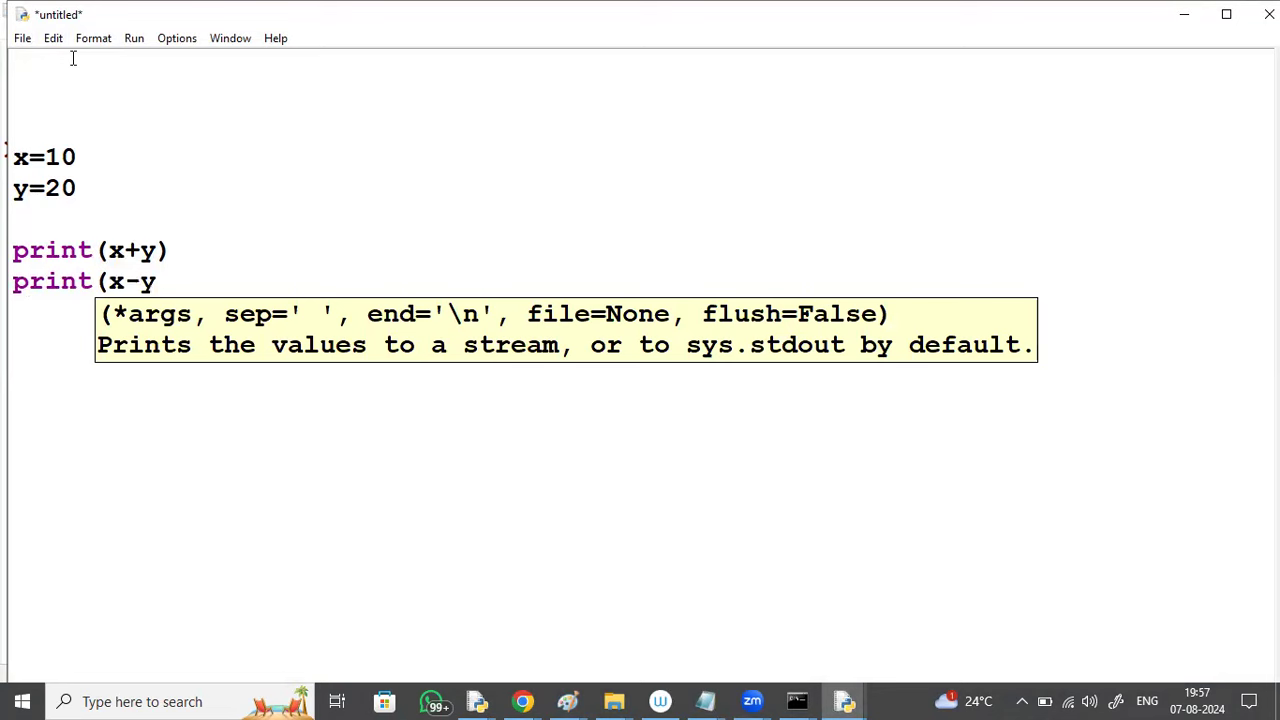
pyautogui.write(')')
pyautogui.press('Return')
pyautogui.write('prin')
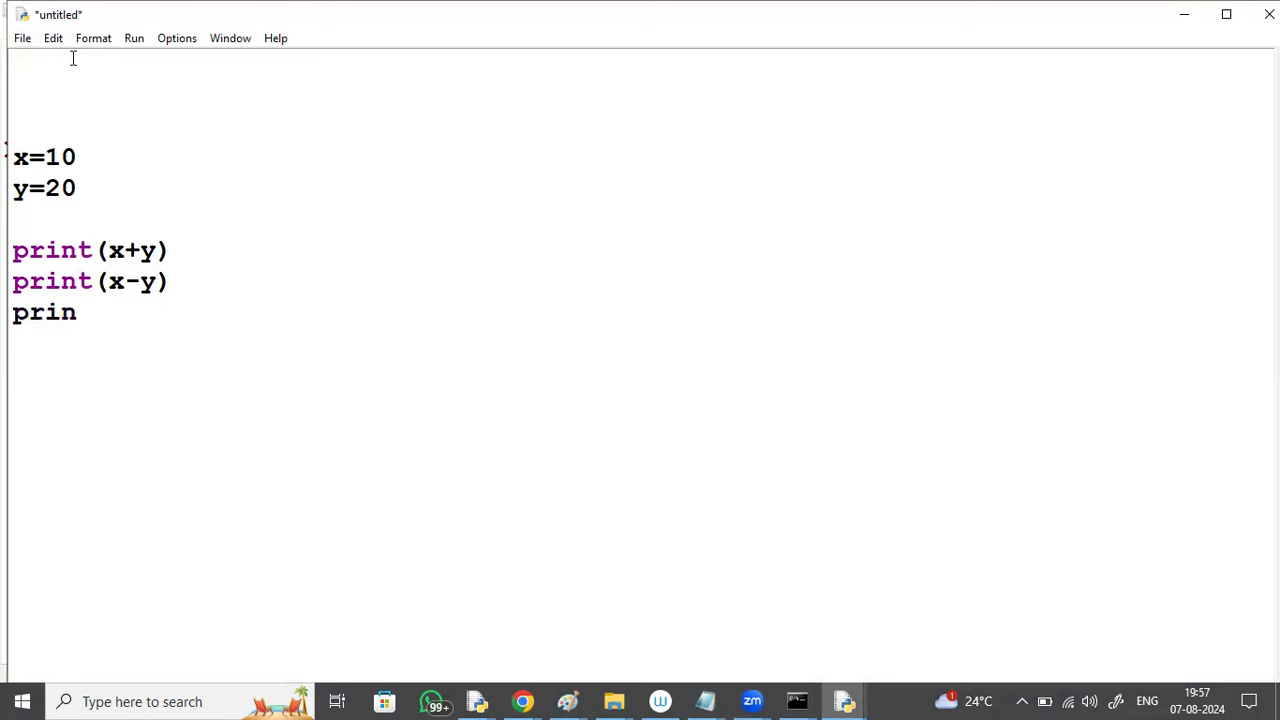
pyautogui.write('t(x*y) ')
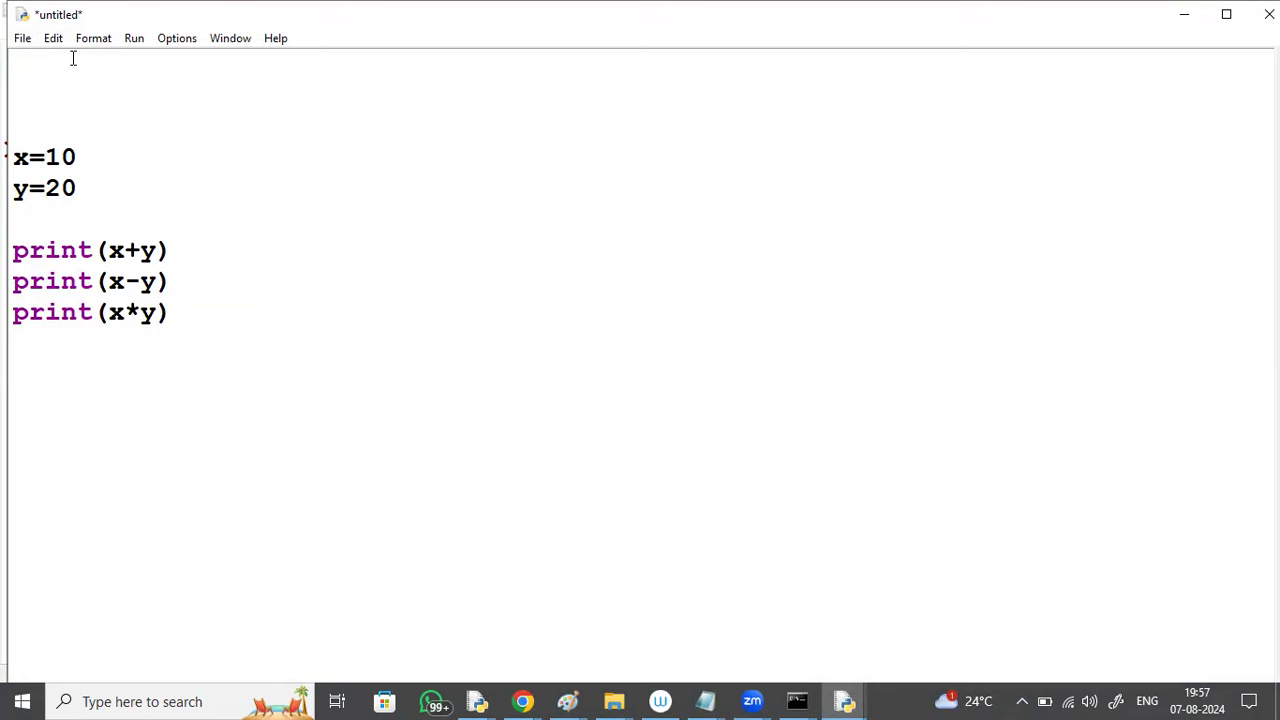
pyautogui.write('print')
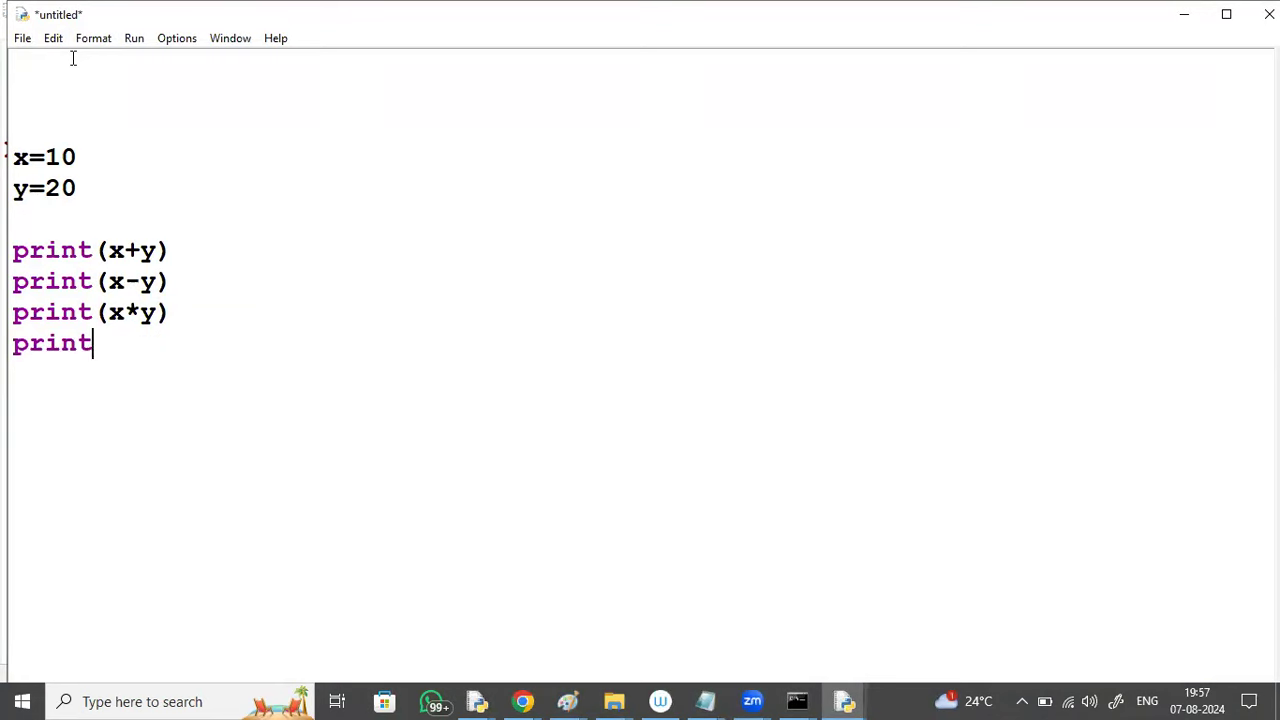
pyautogui.write('(x/y)')
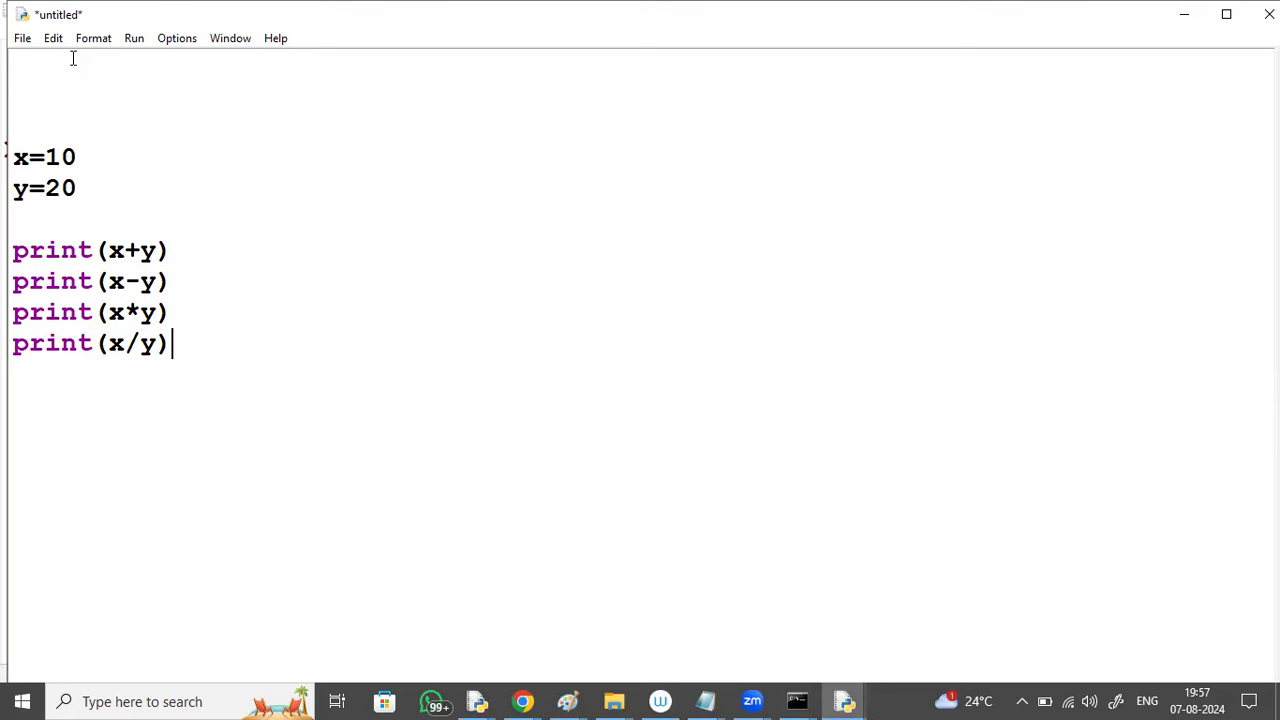
# Start saving the untitled script as a Python file in the python7pmm folder on the C: drive.
pyautogui.hotkey('ctrl', 's')
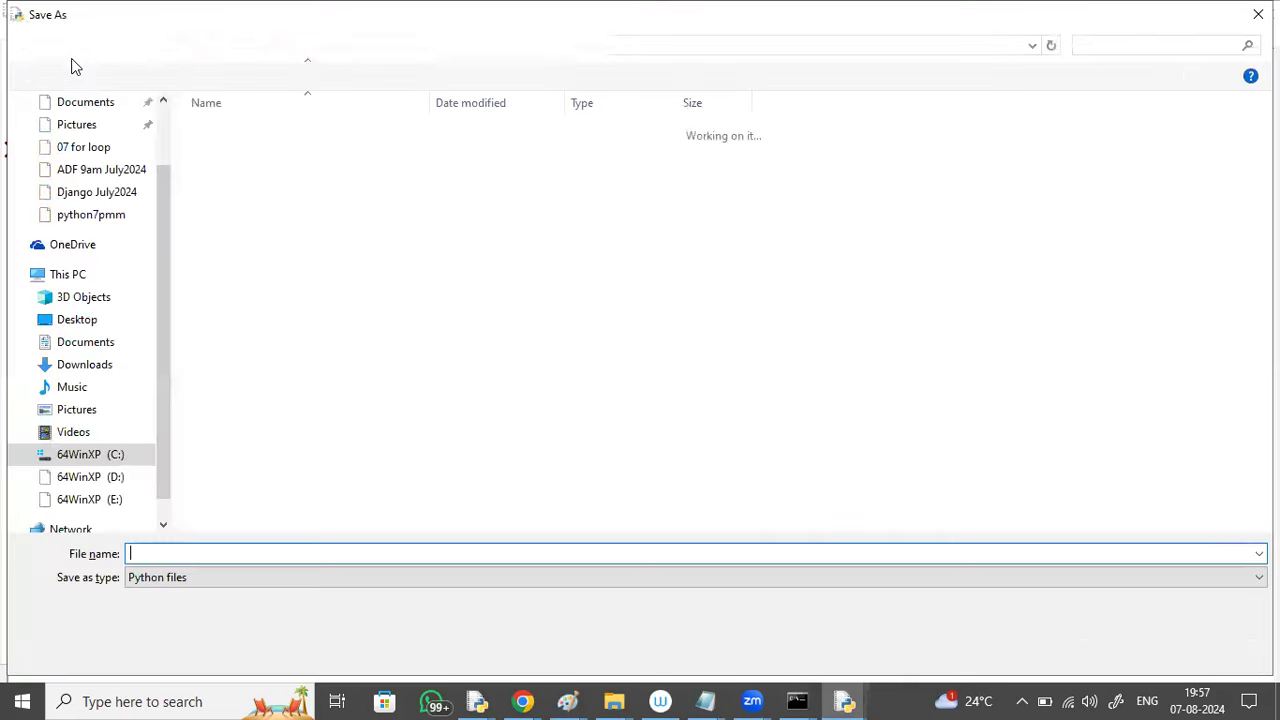
pyautogui.click(112, 456)
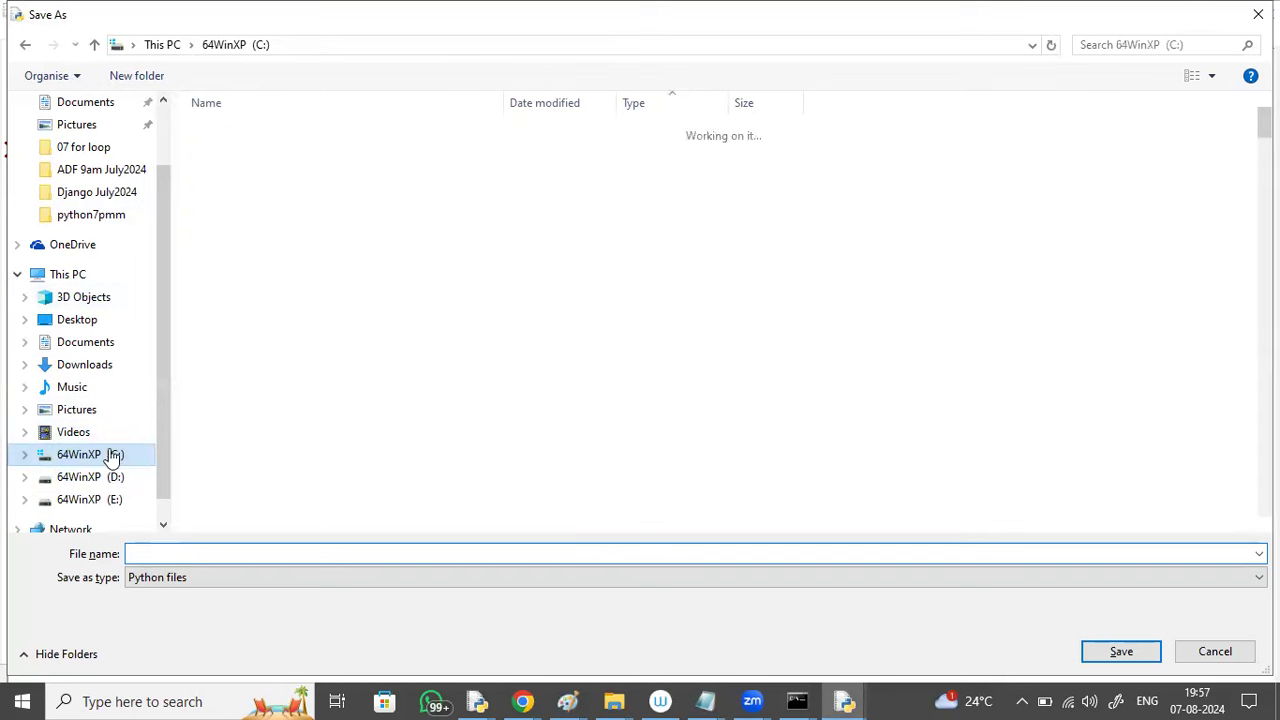
pyautogui.scroll(-20, 1070, 112)
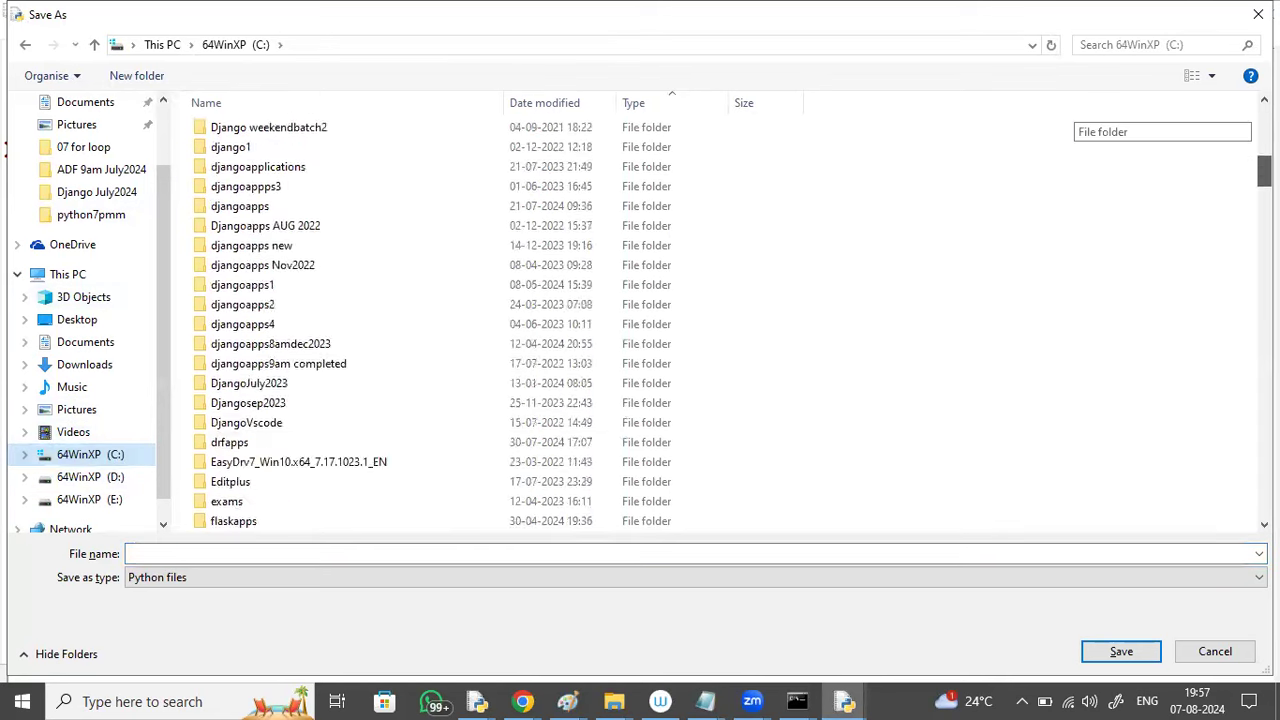
pyautogui.scroll(-5, 570, 280)
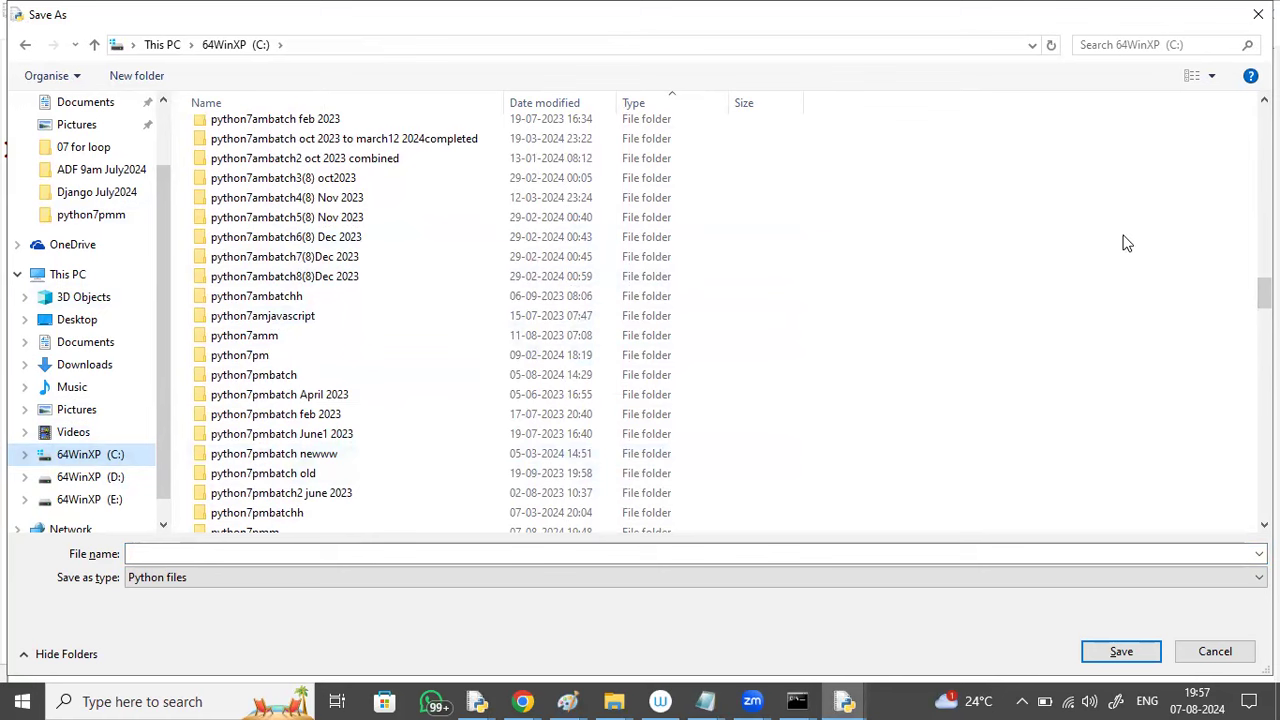
pyautogui.moveTo(1265, 292); pyautogui.dragTo(1265, 305)
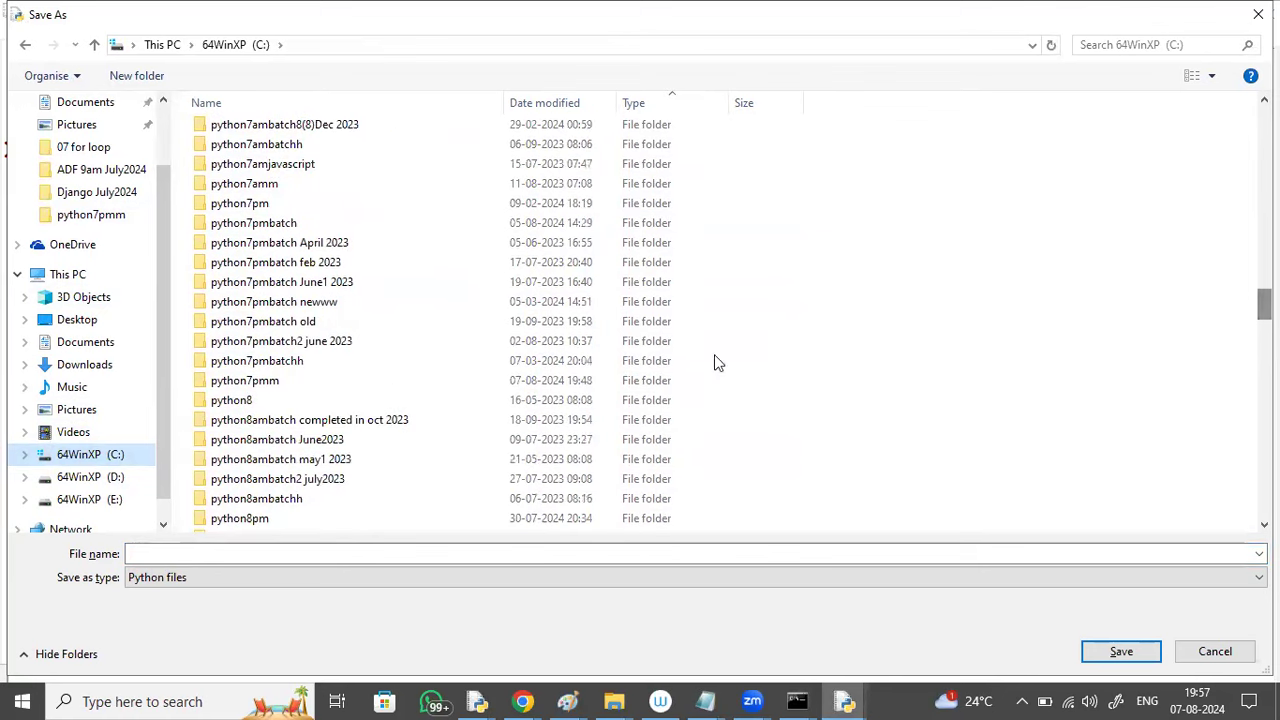
pyautogui.doubleClick(329, 384)
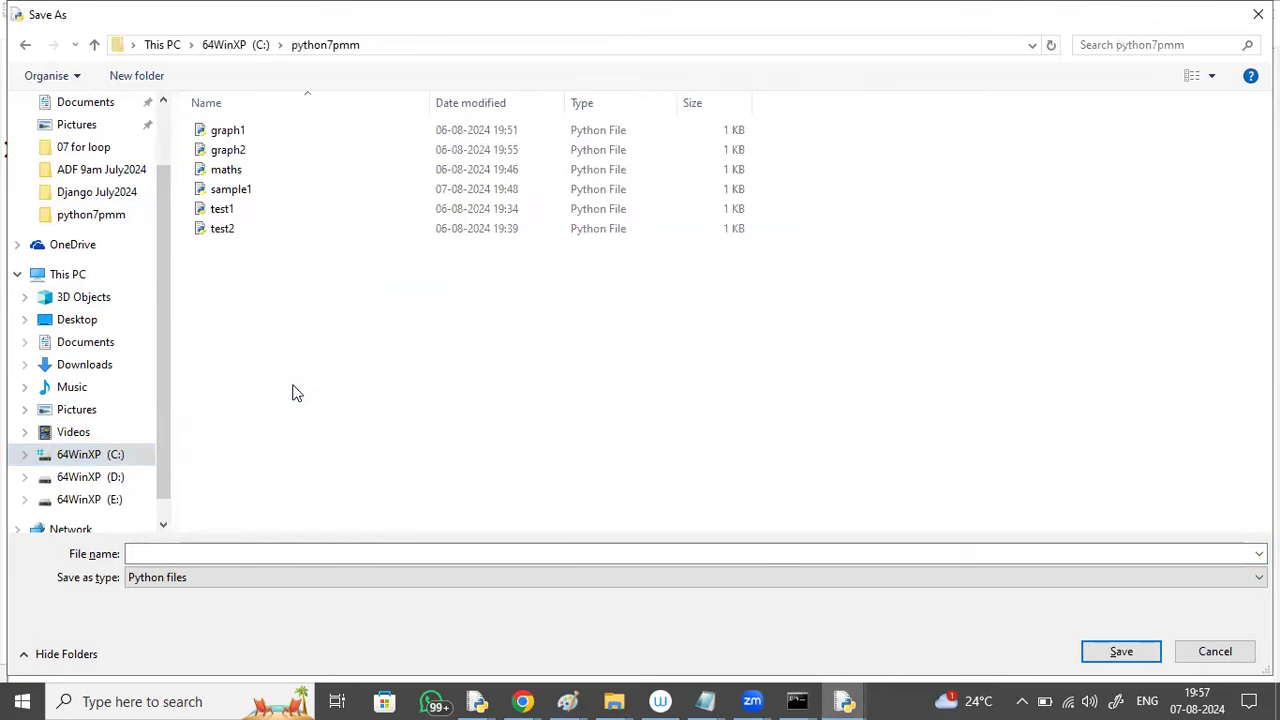
pyautogui.click(363, 554)
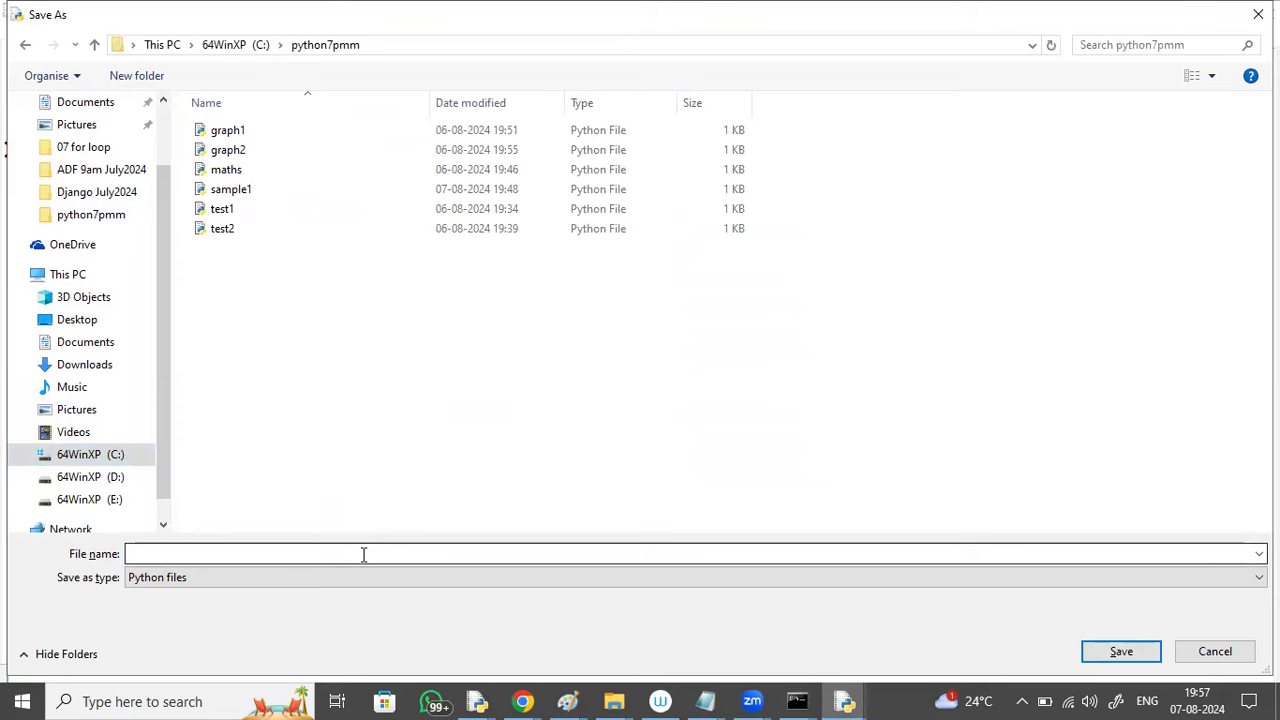